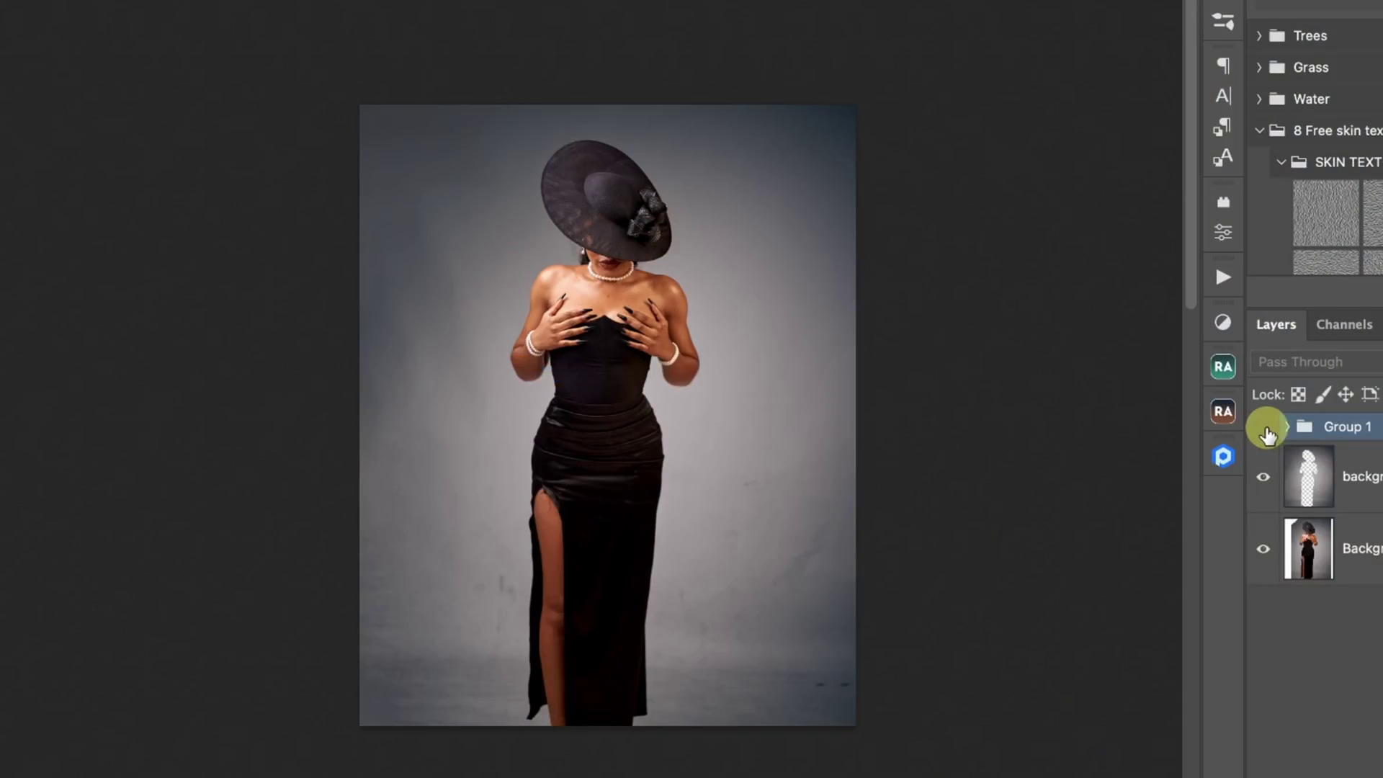
Duplicate Background to Layer 1 and erase the white top-left corner object with the Remove tool
{"action": "left_click", "coordinate": [1264, 430]}
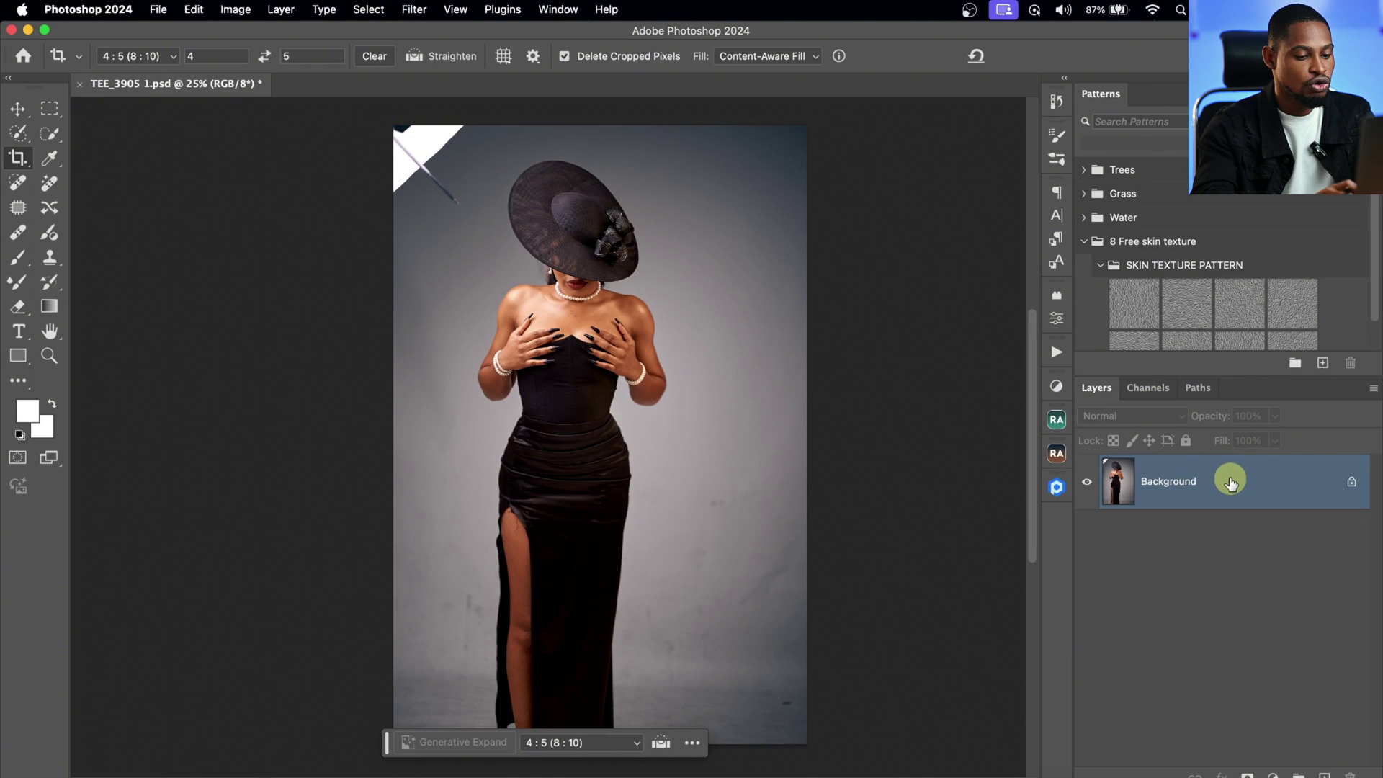
{"action": "key", "text": "super+j"}
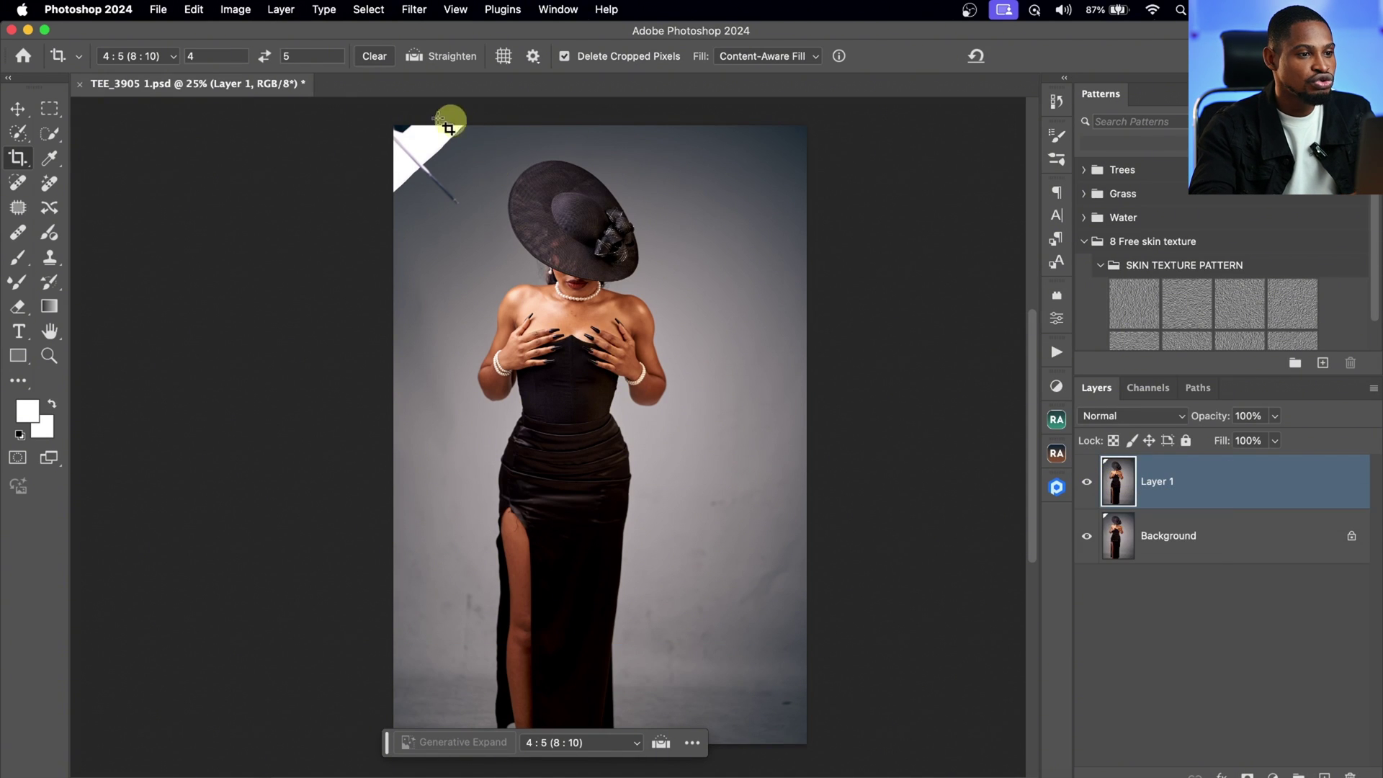
{"action": "left_click", "coordinate": [51, 185]}
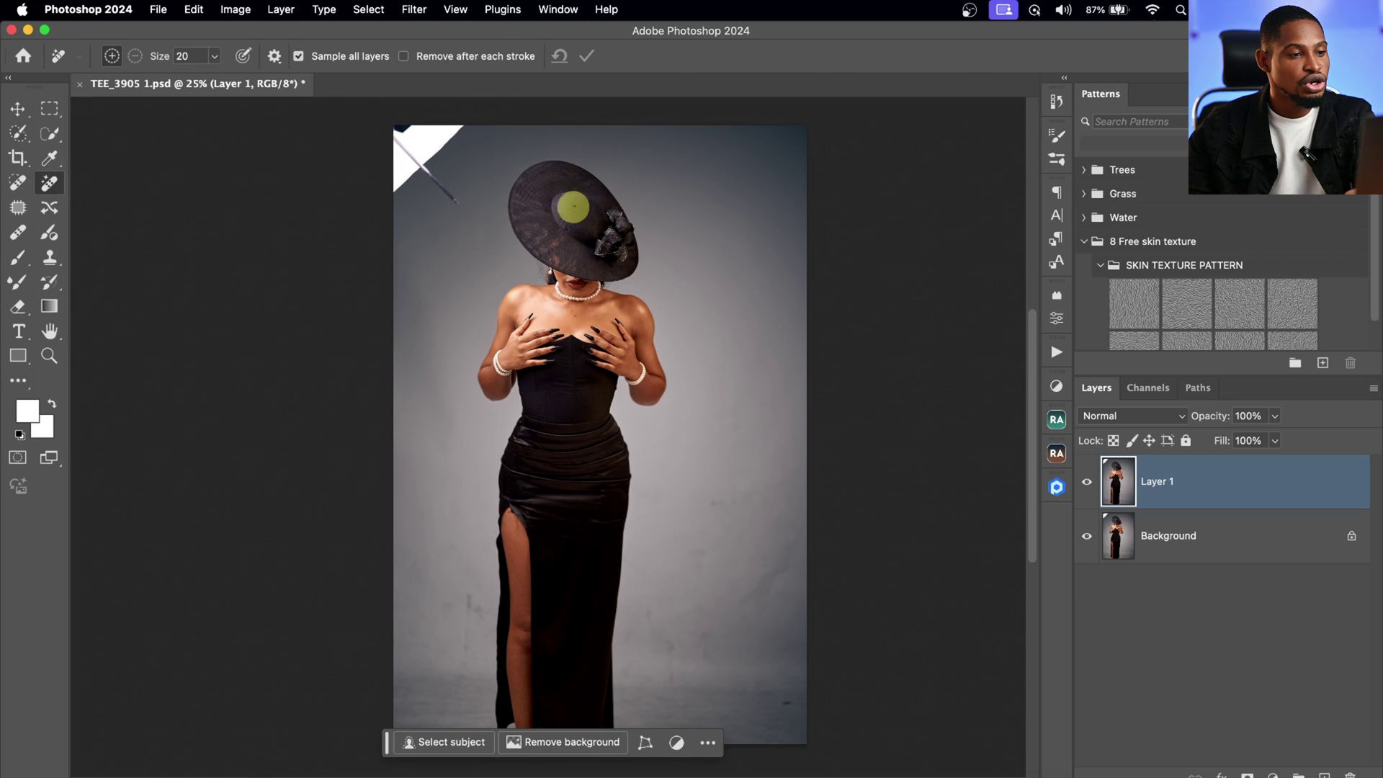
{"action": "key", "text": "bracketright"}
{"action": "key", "text": "bracketright"}
{"action": "key", "text": "bracketright"}
{"action": "key", "text": "bracketright"}
{"action": "key", "text": "bracketright"}
{"action": "mouse_move", "coordinate": [392, 128]}
{"action": "left_mouse_down"}
{"action": "mouse_move", "coordinate": [469, 123]}
{"action": "mouse_move", "coordinate": [451, 186]}
{"action": "mouse_move", "coordinate": [414, 191]}
{"action": "mouse_move", "coordinate": [388, 128]}
{"action": "left_mouse_up"}
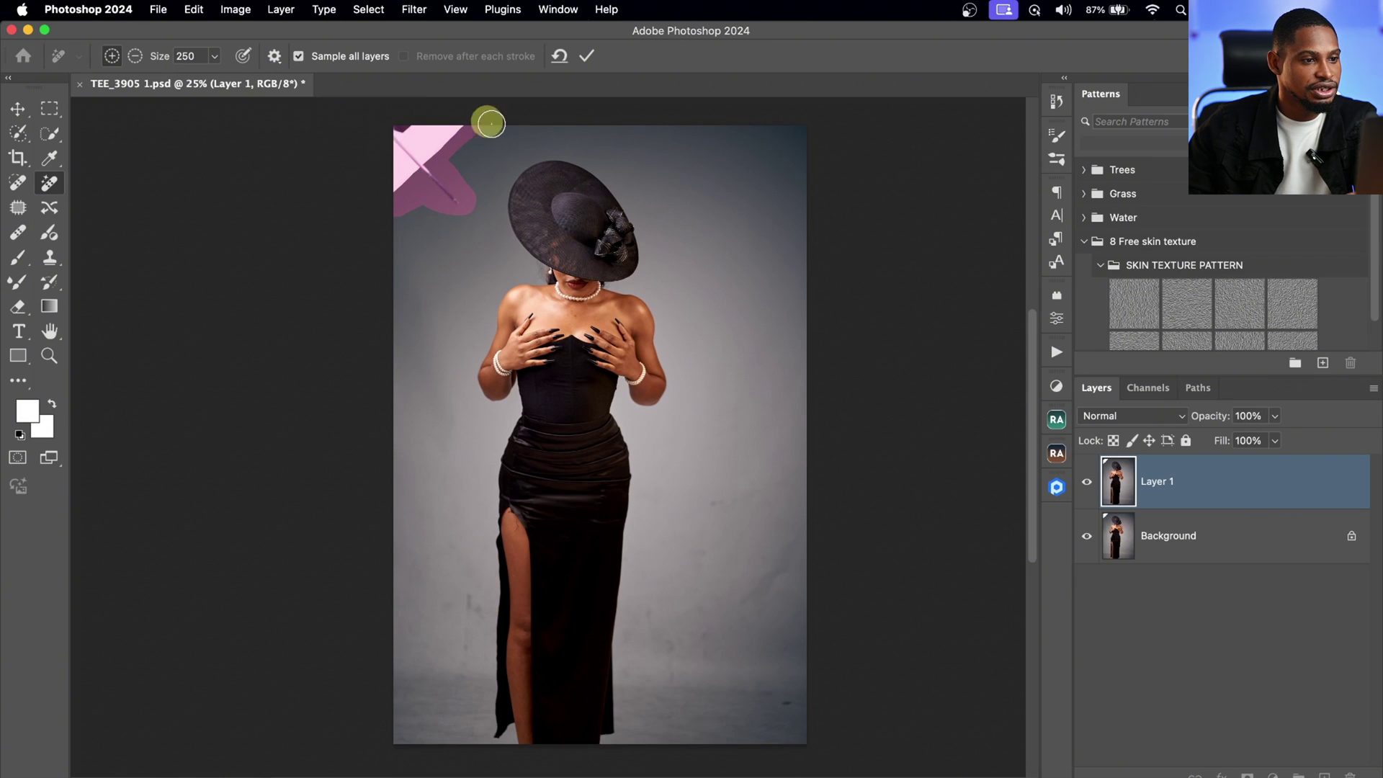
{"action": "left_click", "coordinate": [587, 58]}
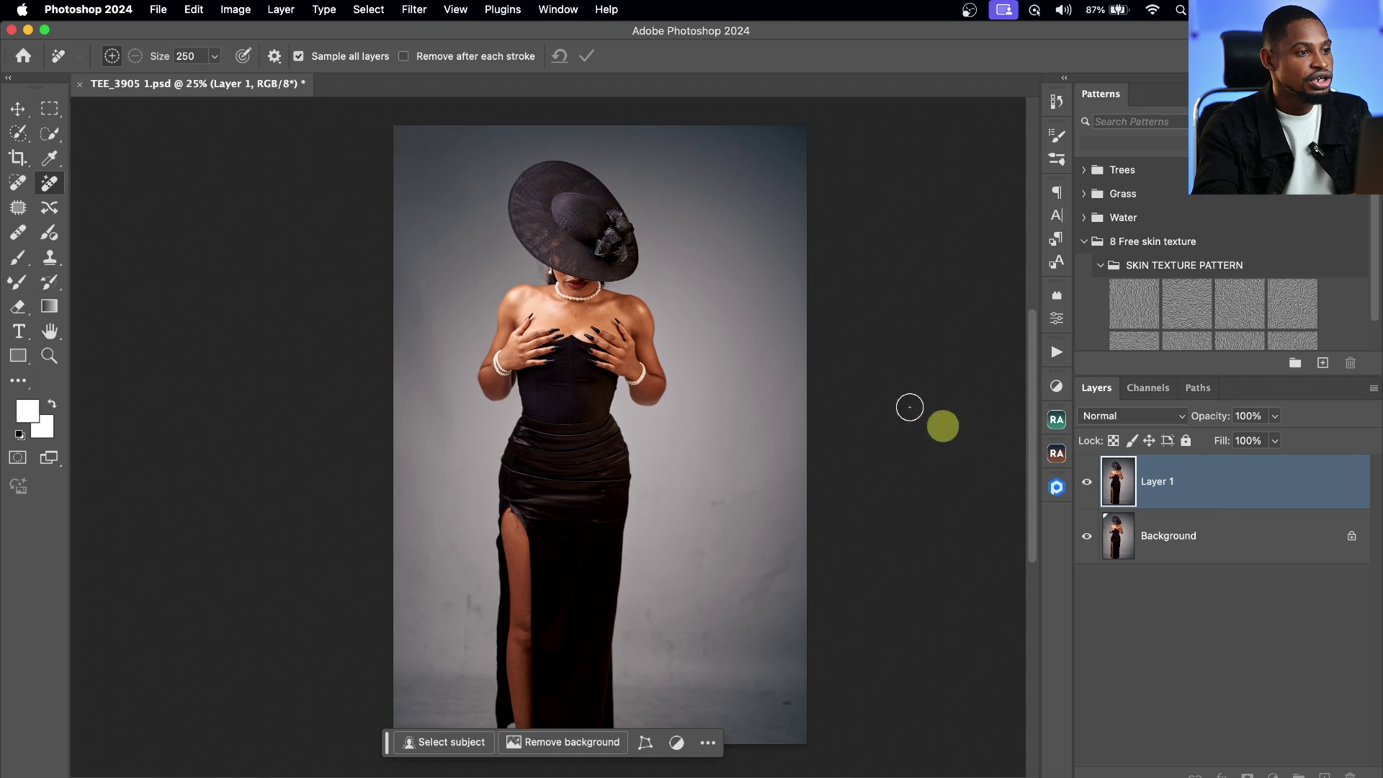
Crop to 4:5 (8:10), widening the canvas, shifting the photo right, and Content-Aware filling the new area
{"action": "left_click", "coordinate": [17, 158]}
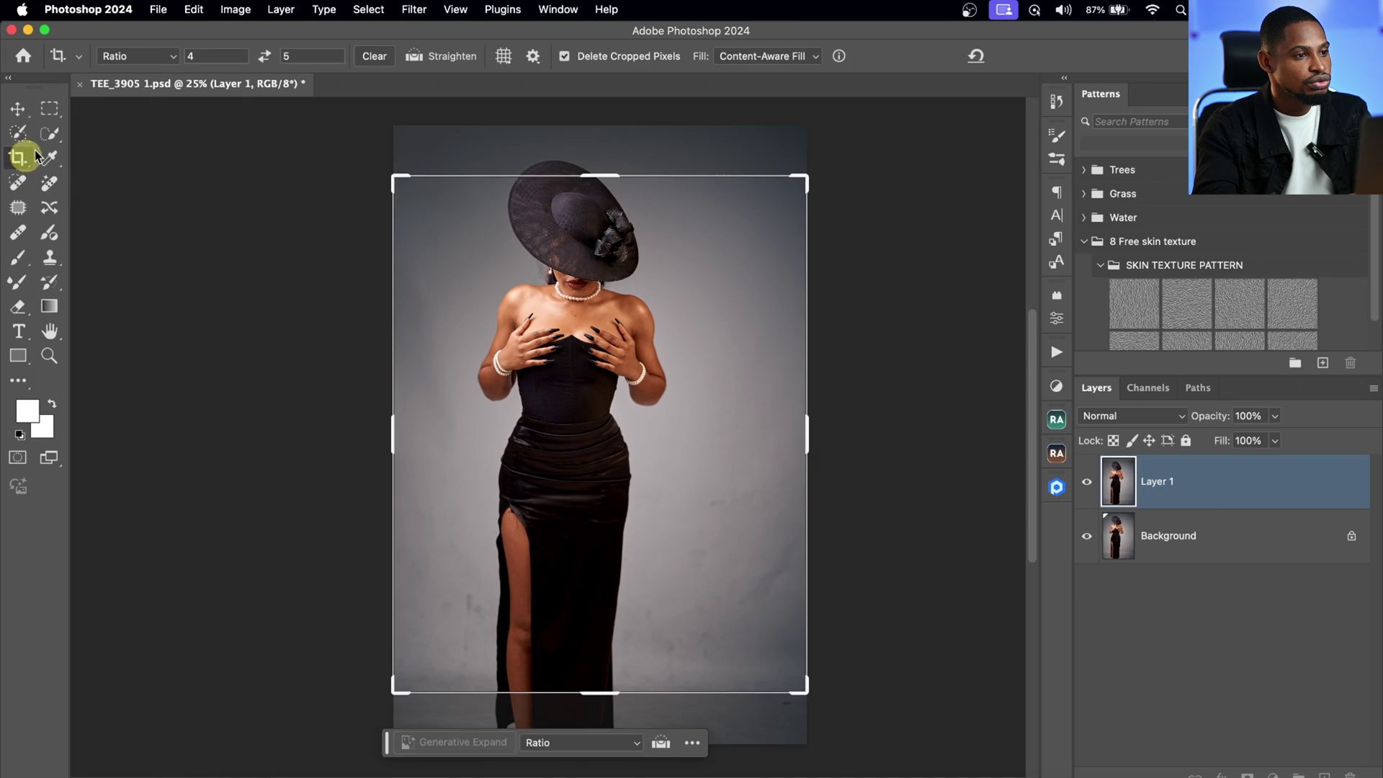
{"action": "left_click", "coordinate": [154, 56]}
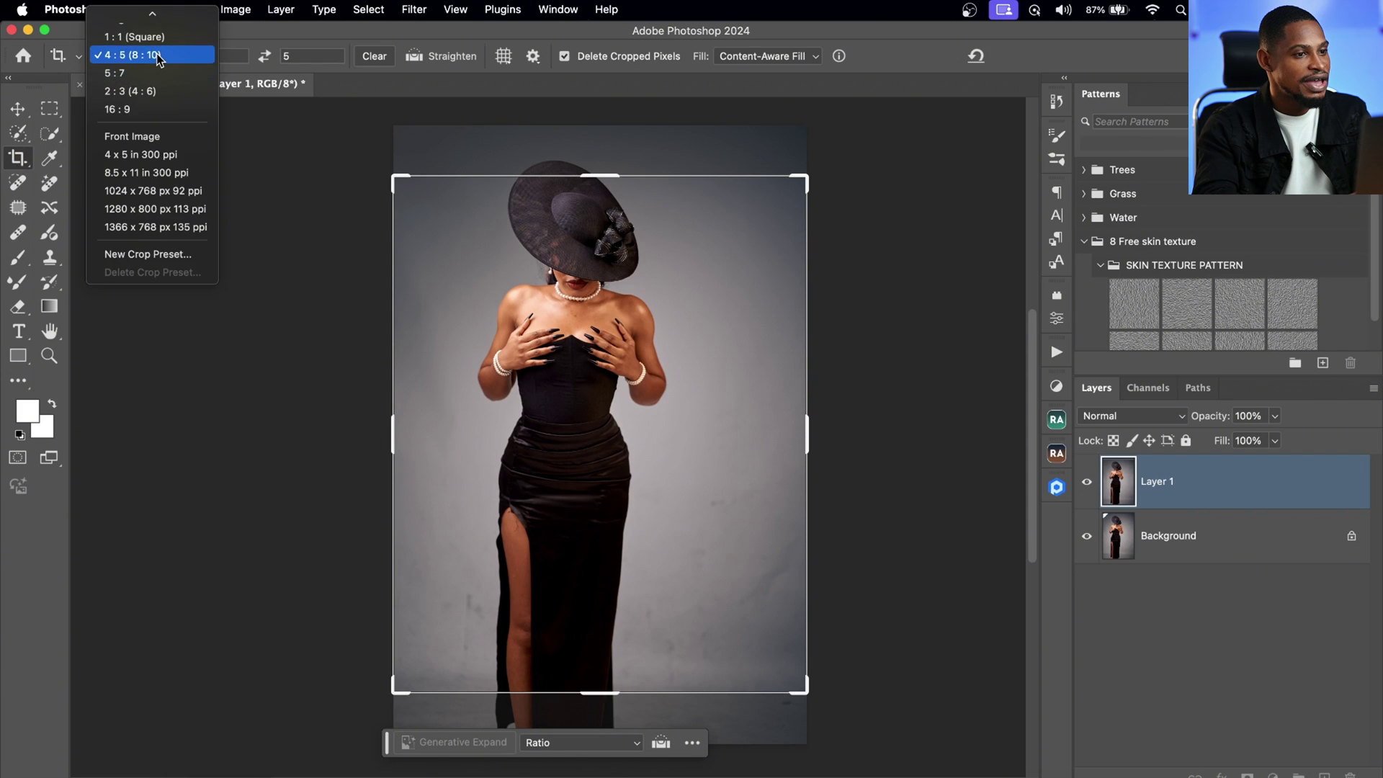
{"action": "left_click", "coordinate": [159, 56]}
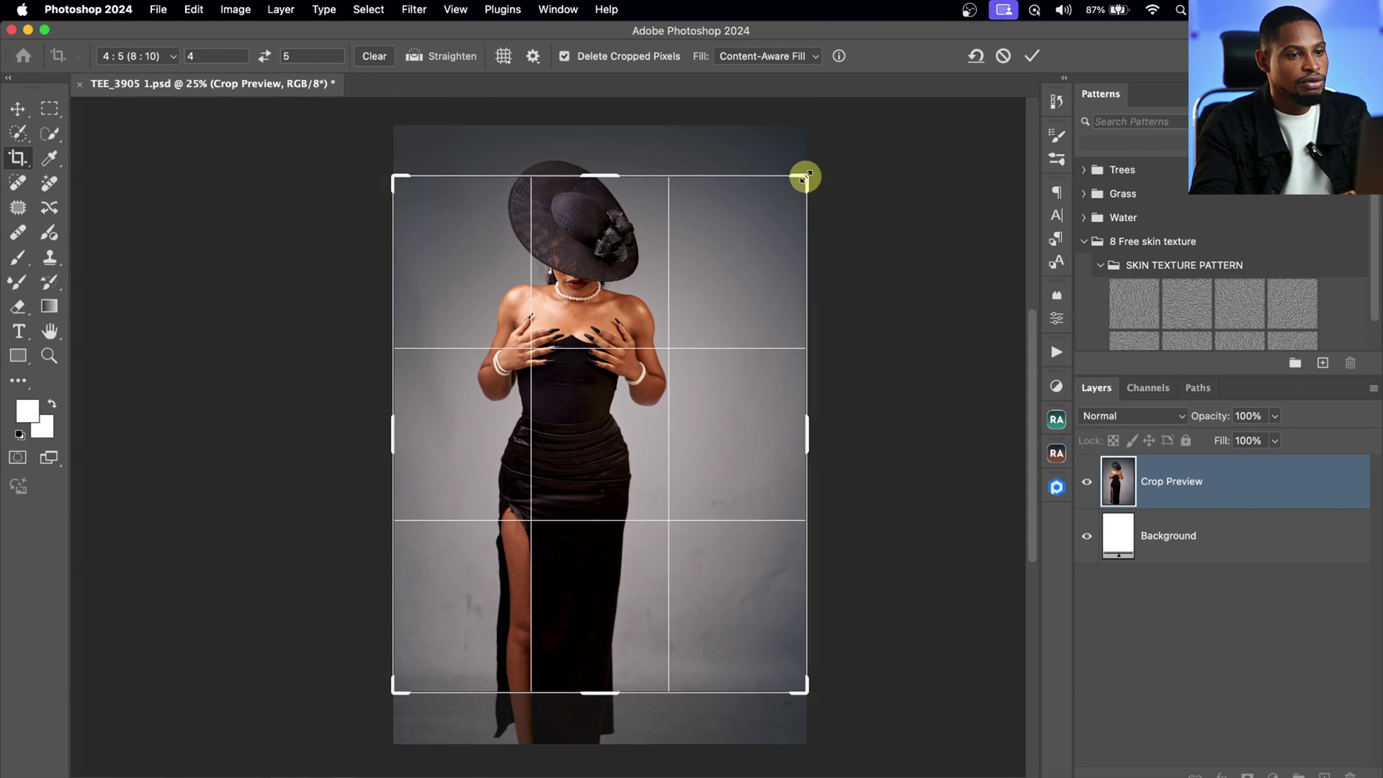
{"action": "left_click_drag", "start_coordinate": [805, 176], "coordinate": [843, 122]}
{"action": "left_click_drag", "start_coordinate": [543, 324], "coordinate": [560, 332]}
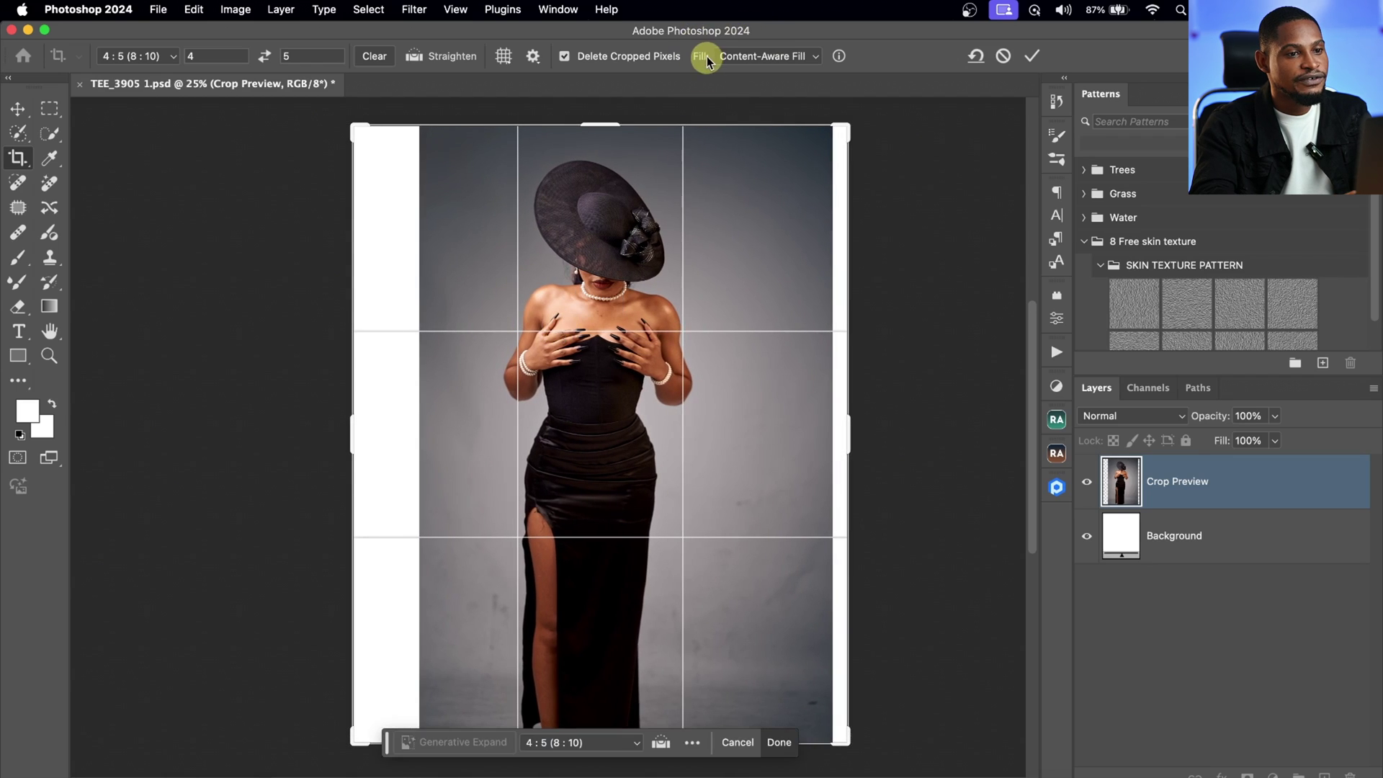
{"action": "left_click", "coordinate": [767, 56]}
{"action": "left_click", "coordinate": [789, 99]}
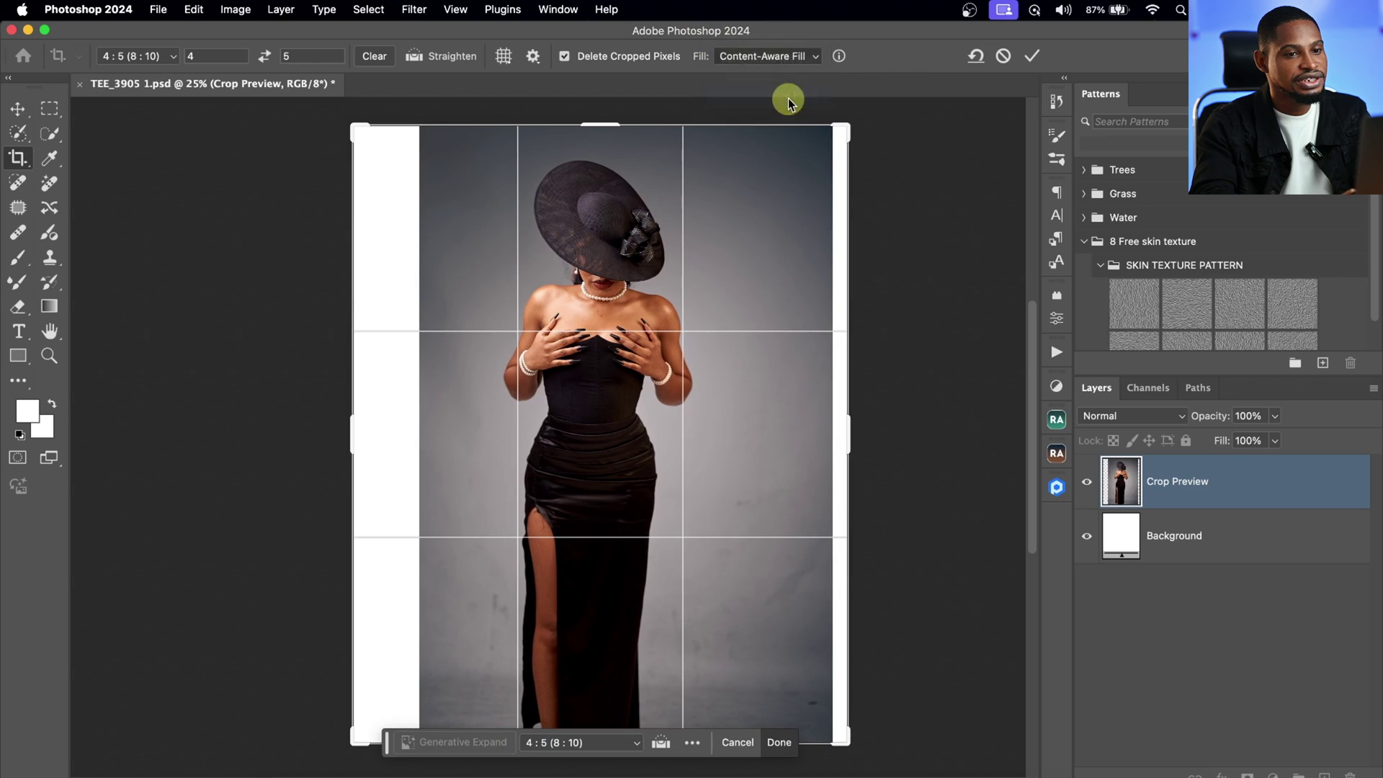
{"action": "left_click", "coordinate": [1028, 56]}
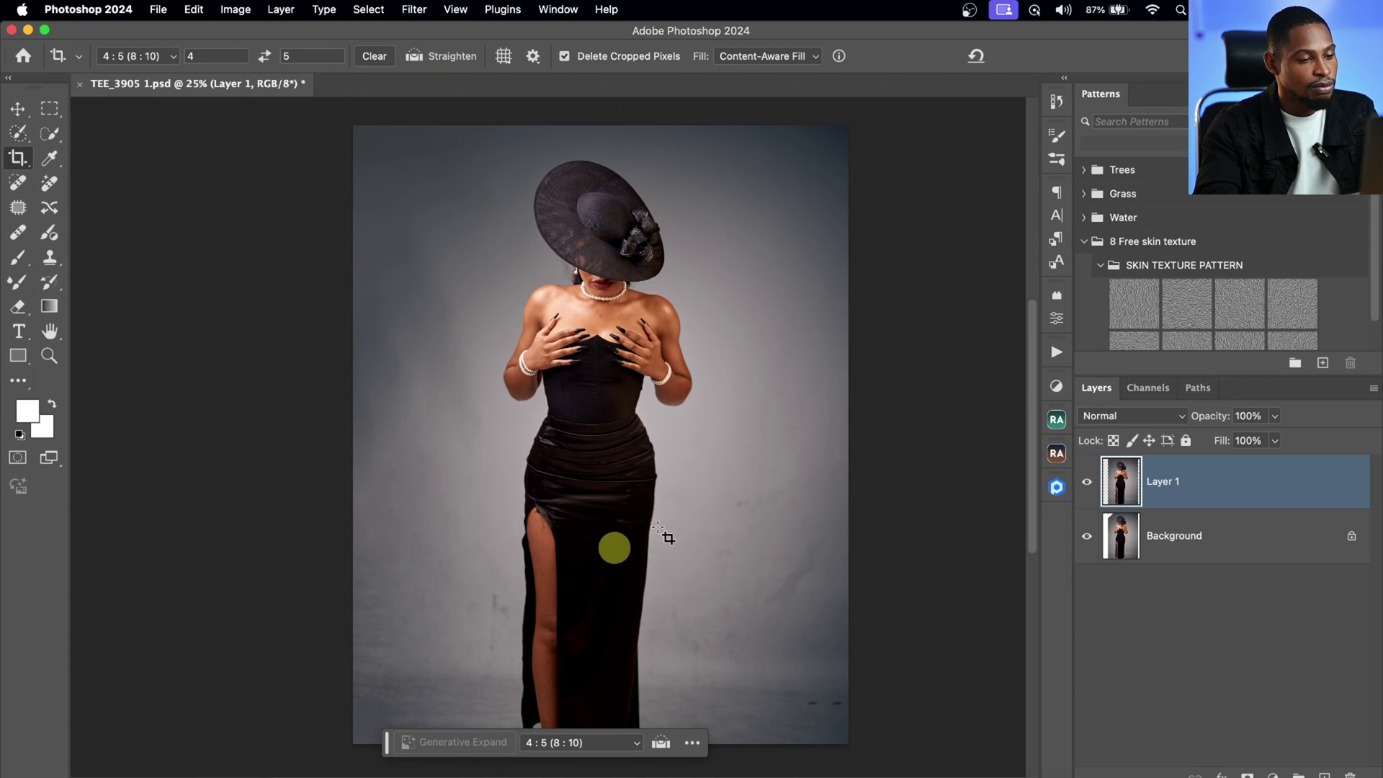
Export the image through Save for Web (Legacy) as a JPEG at quality 80
{"action": "left_click", "coordinate": [159, 8]}
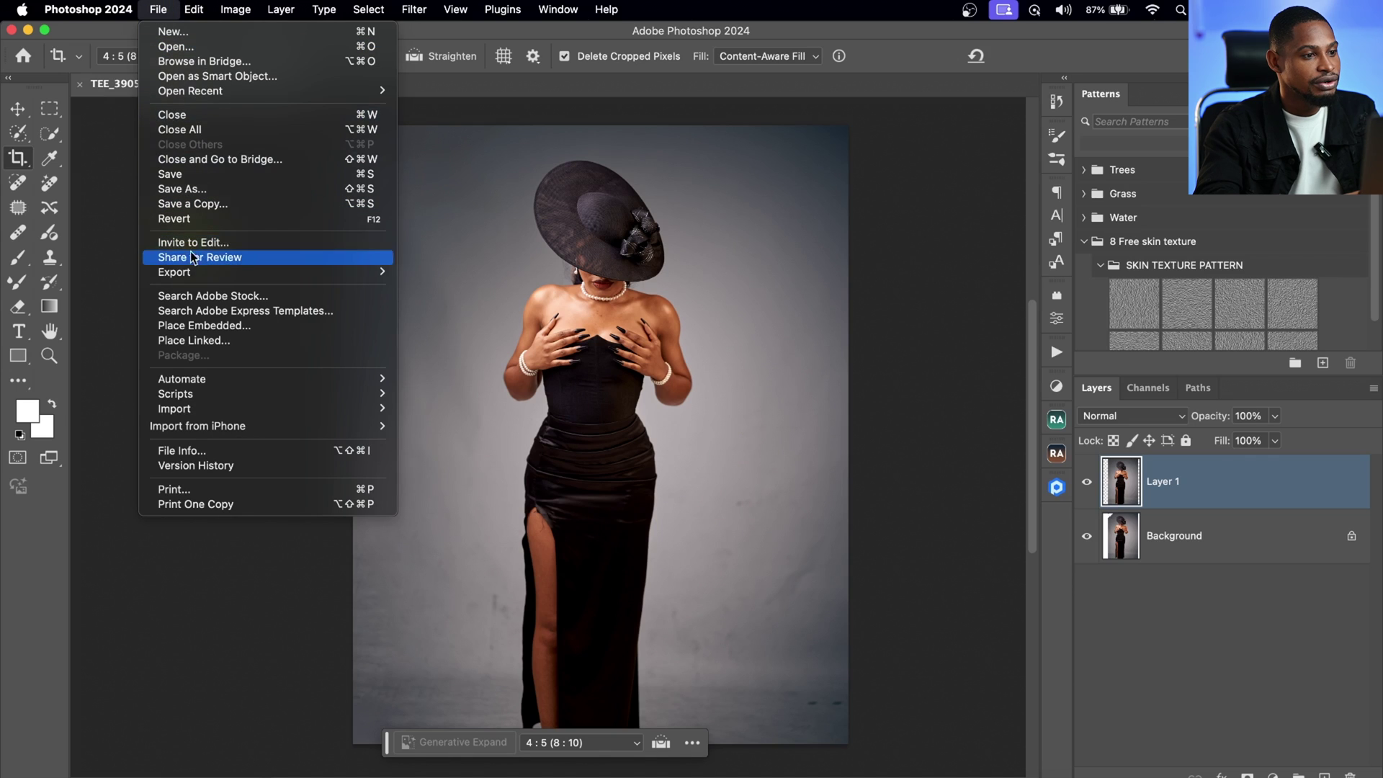
{"action": "mouse_move", "coordinate": [193, 281]}
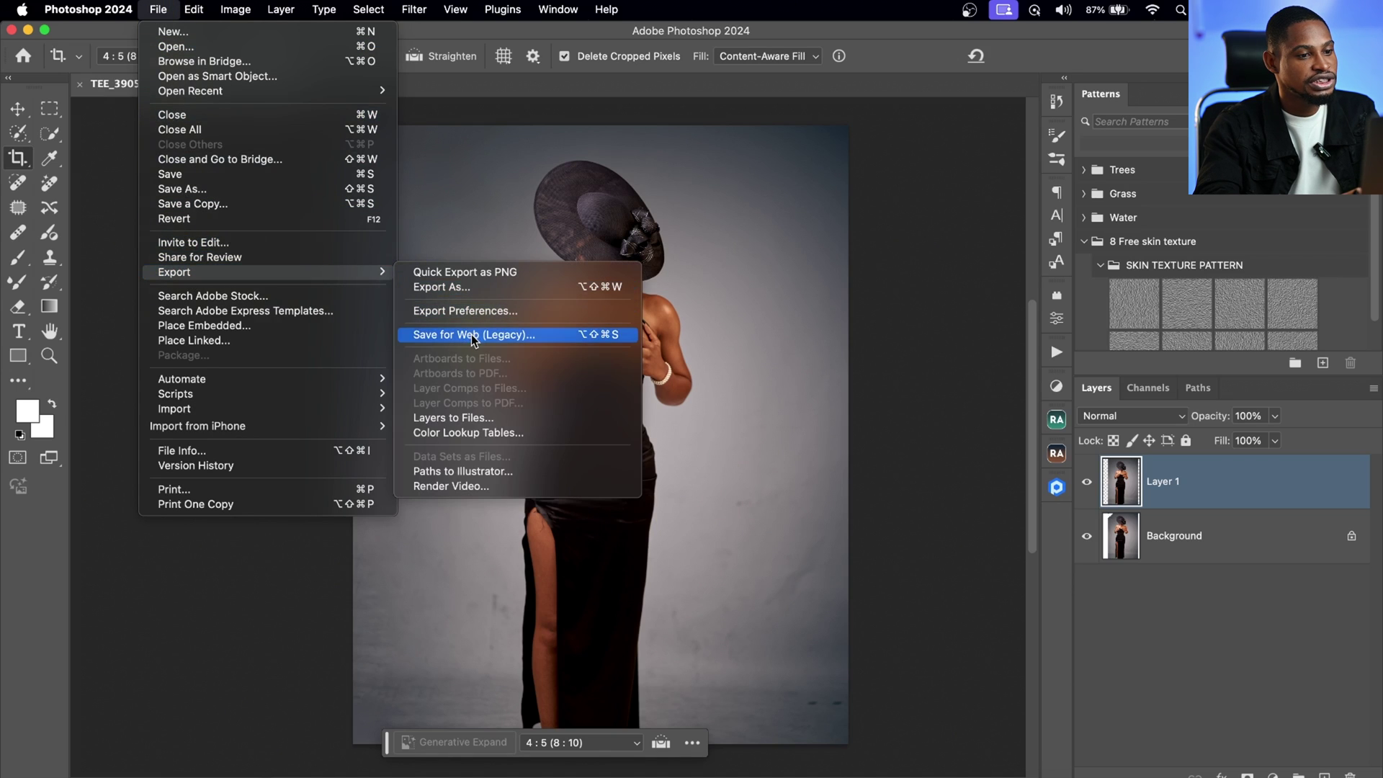
{"action": "left_click", "coordinate": [546, 336]}
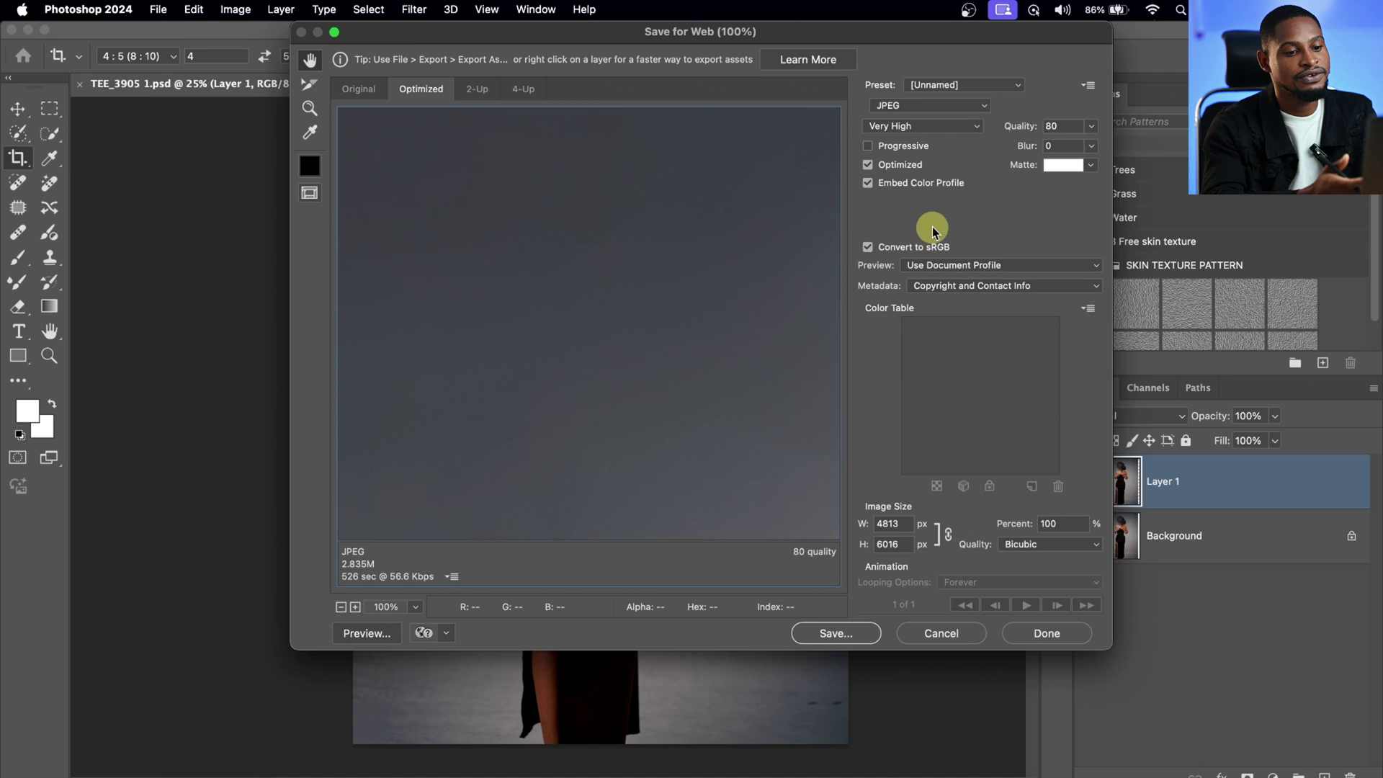
{"action": "left_click", "coordinate": [831, 634]}
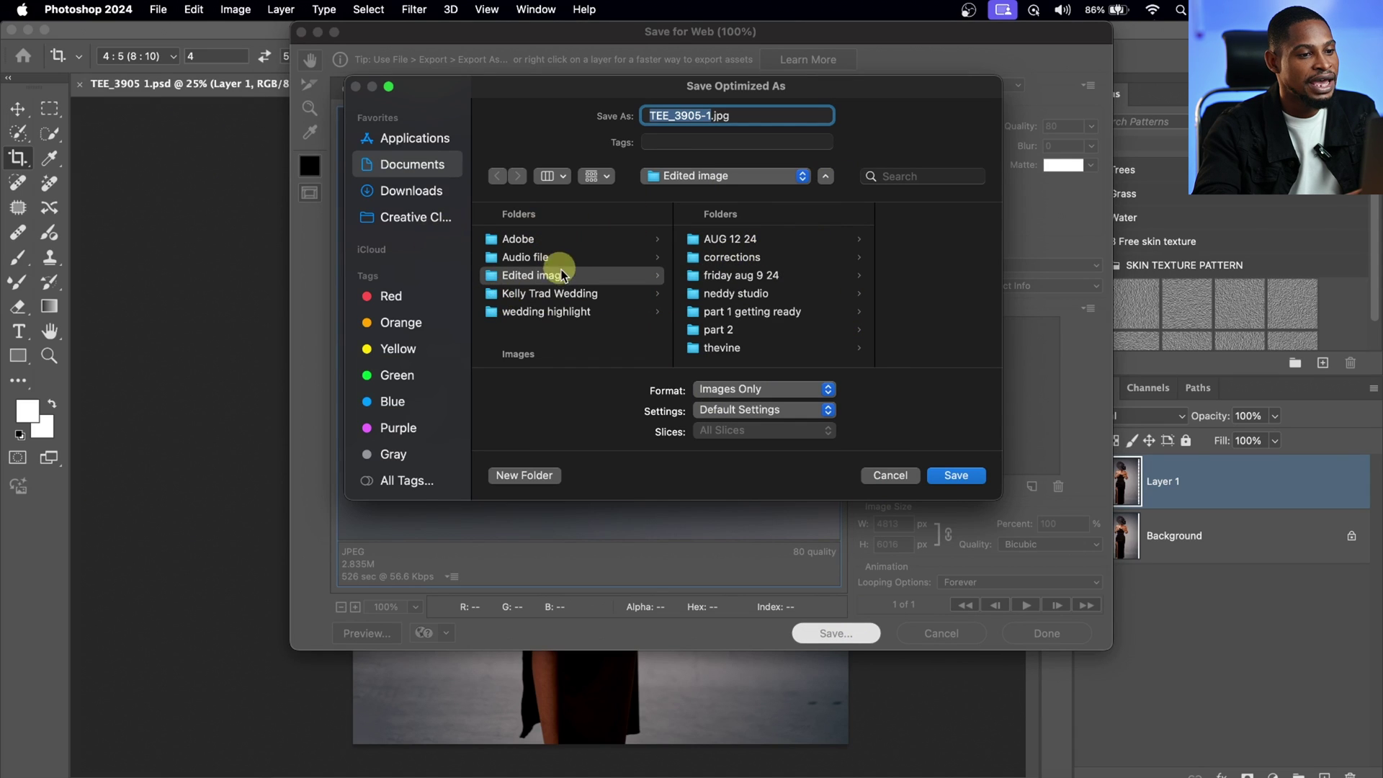
Create a VIDEO folder inside Documents > Edited image and save TEE_3905-1.jpg there
{"action": "left_click", "coordinate": [412, 165]}
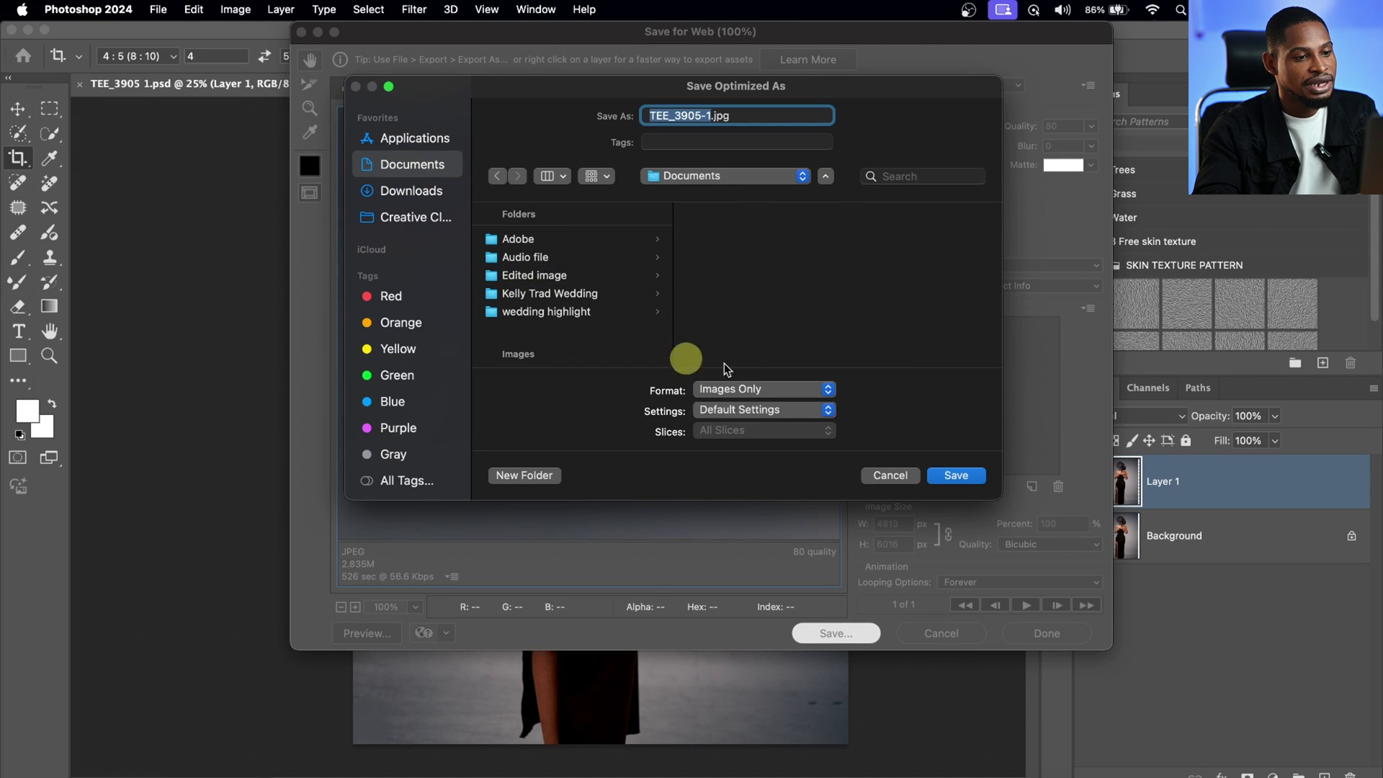
{"action": "left_click", "coordinate": [543, 277]}
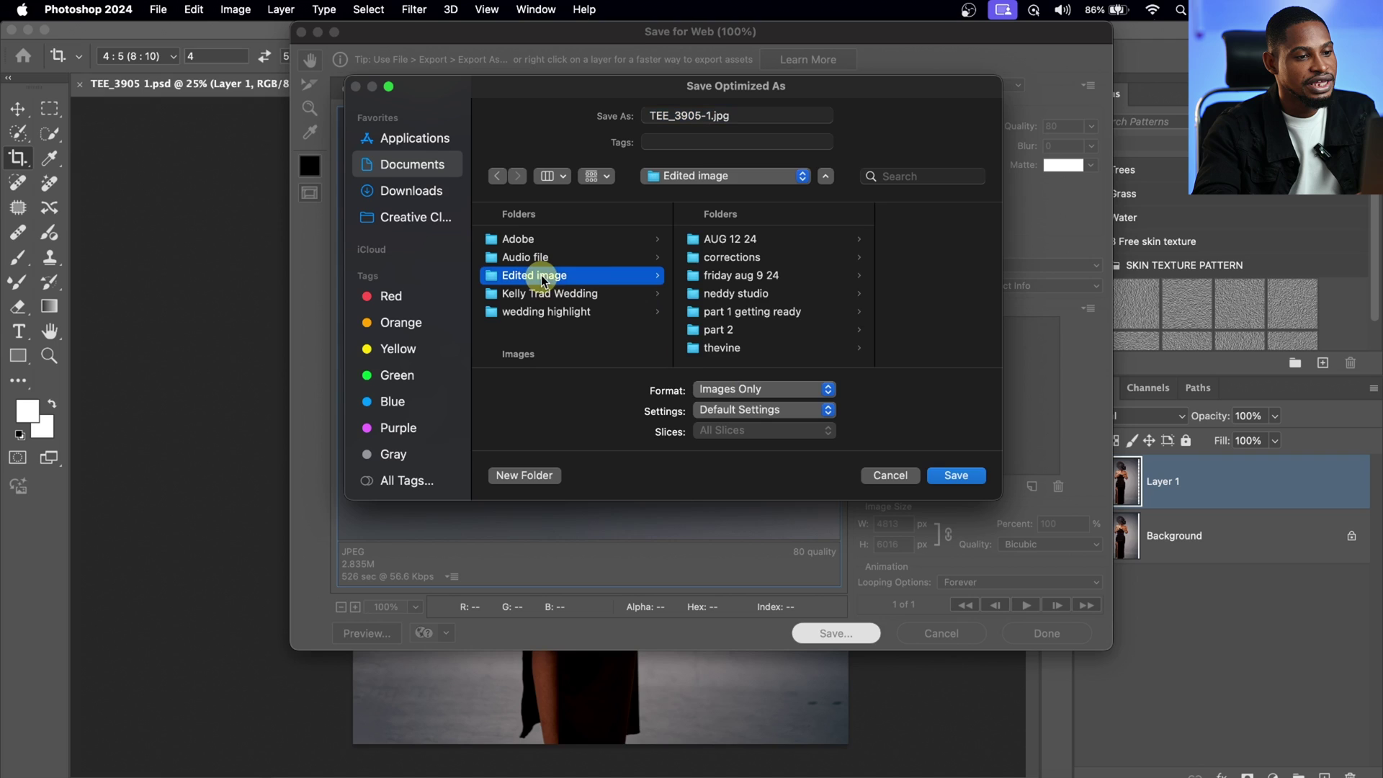
{"action": "left_click", "coordinate": [520, 477]}
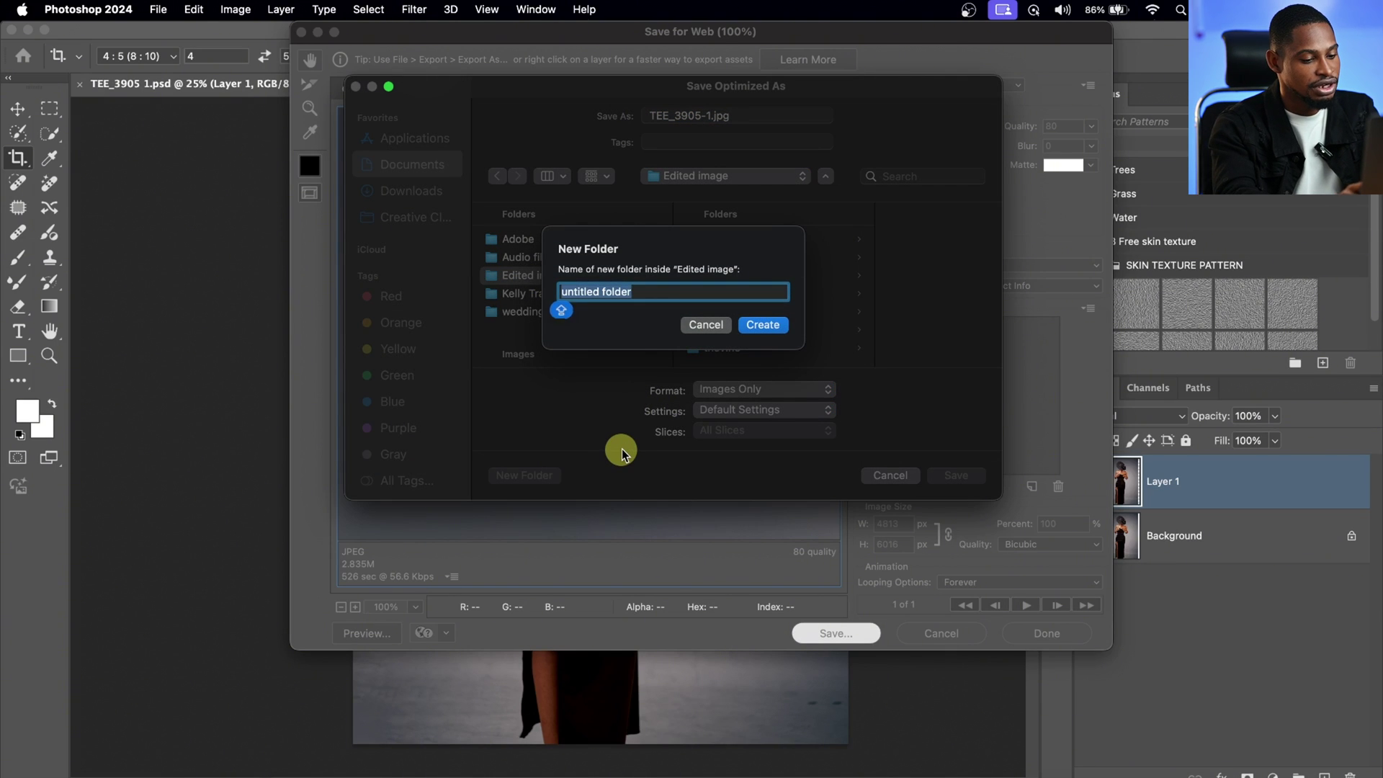
{"action": "type", "text": "VIDEO"}
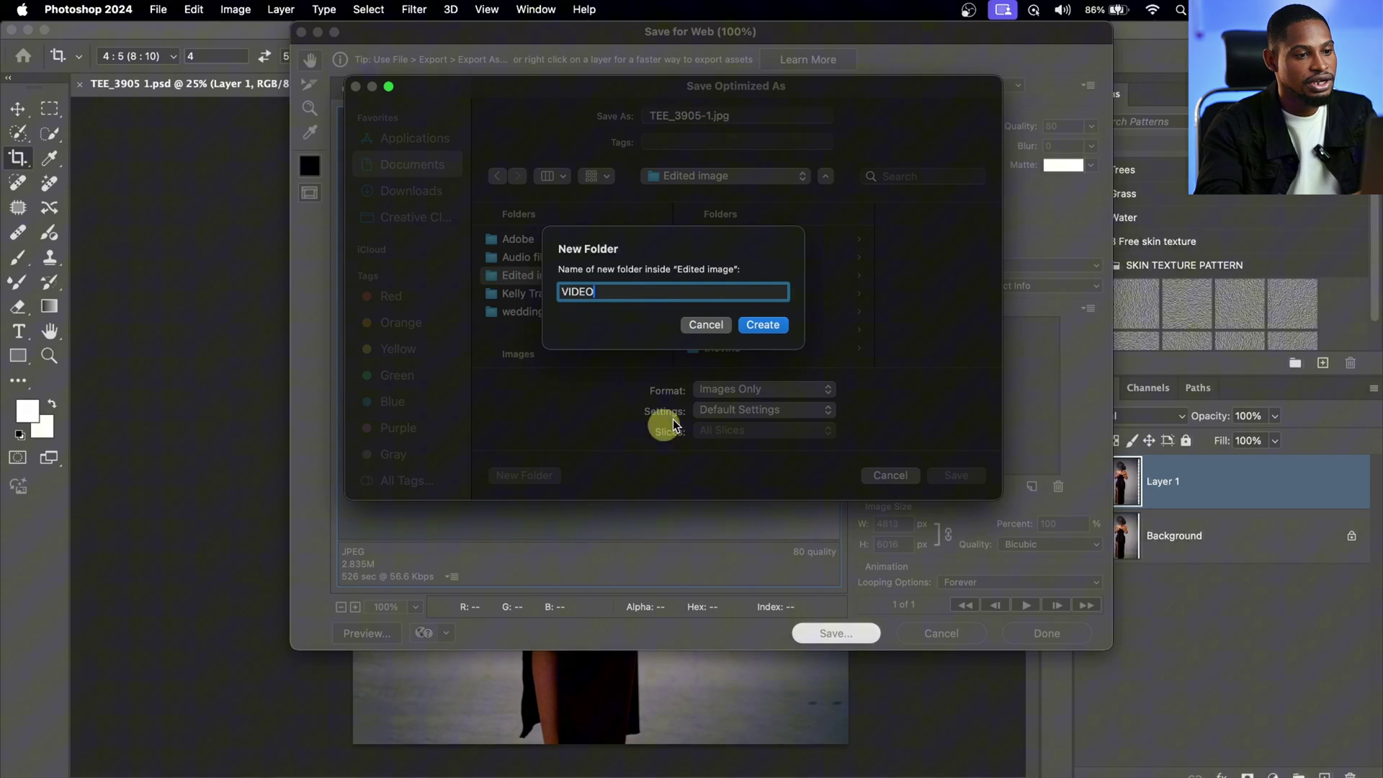
{"action": "left_click", "coordinate": [763, 324]}
{"action": "left_click", "coordinate": [958, 474]}
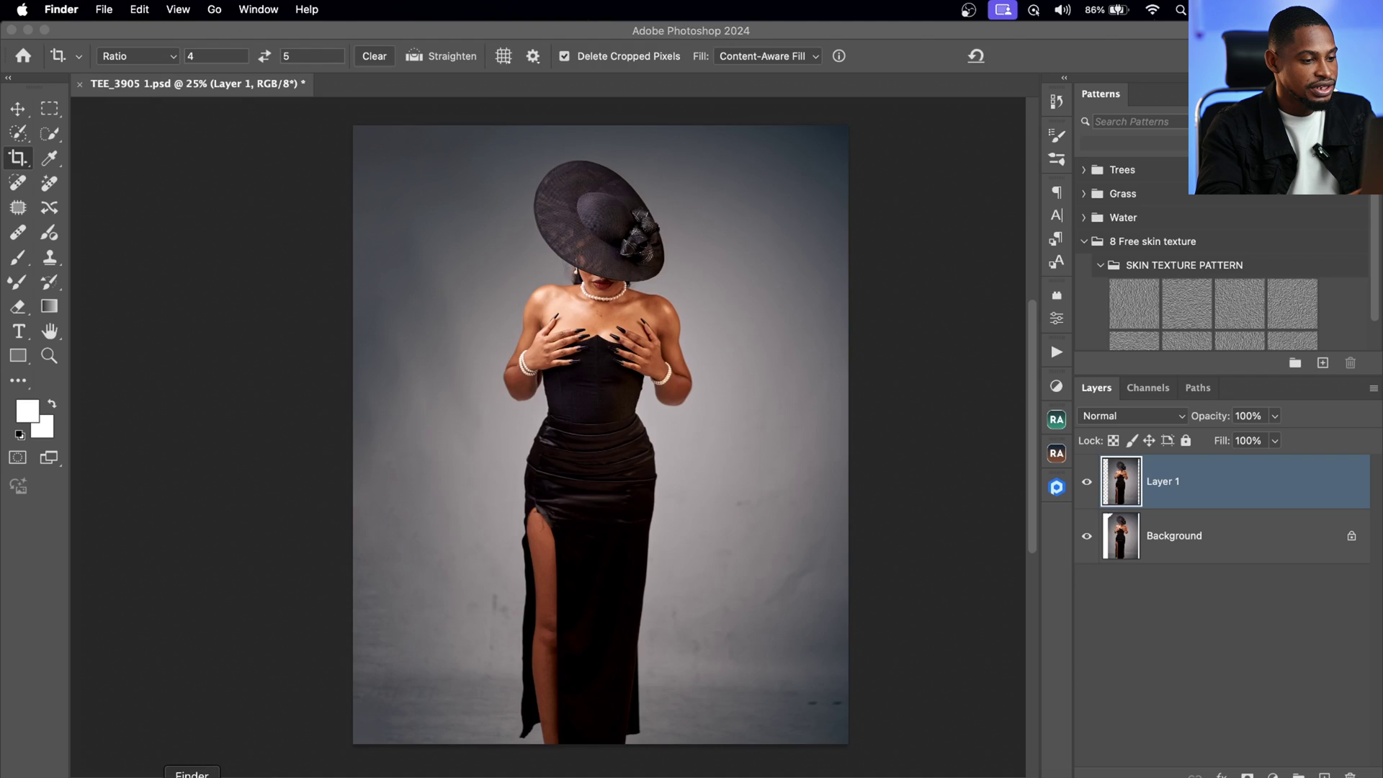
{"action": "left_click", "coordinate": [191, 775]}
{"action": "left_click", "coordinate": [407, 174]}
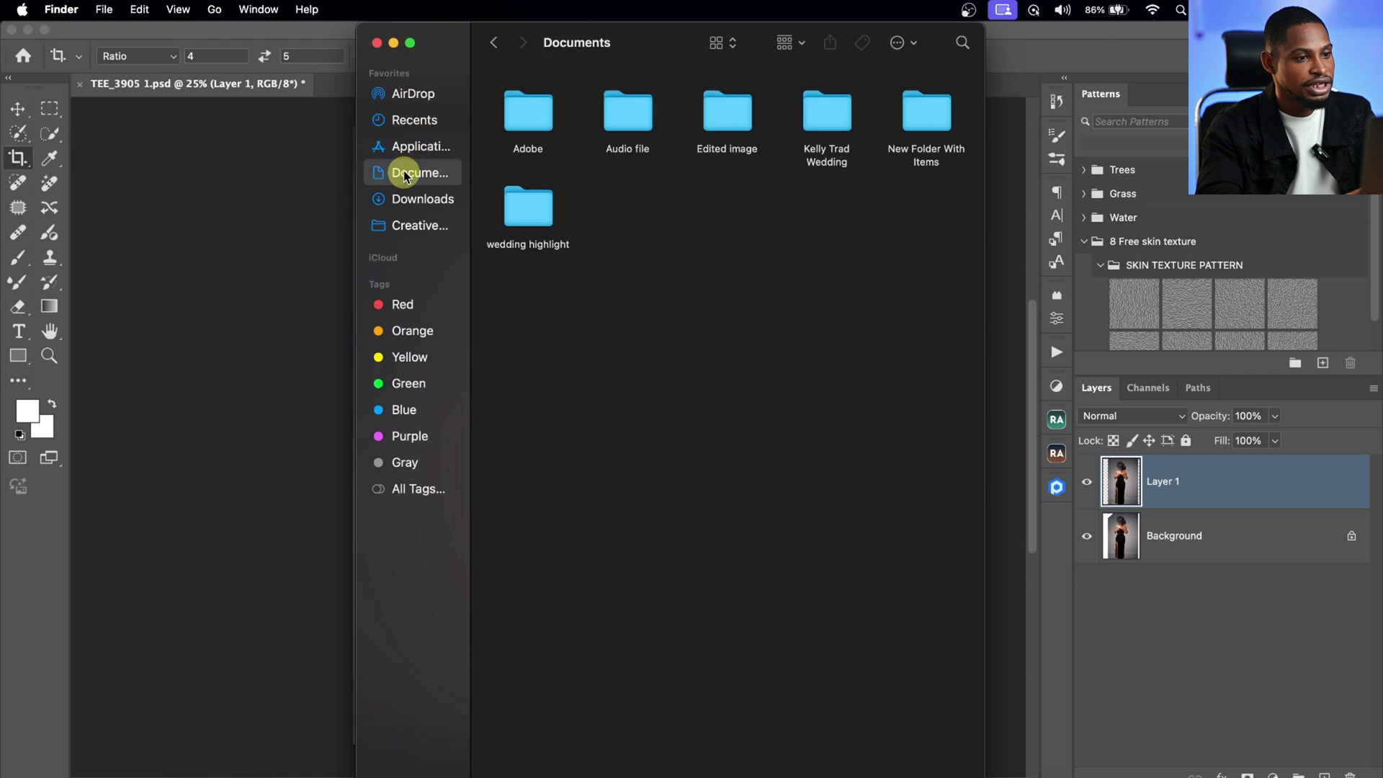
{"action": "double_click", "coordinate": [727, 122]}
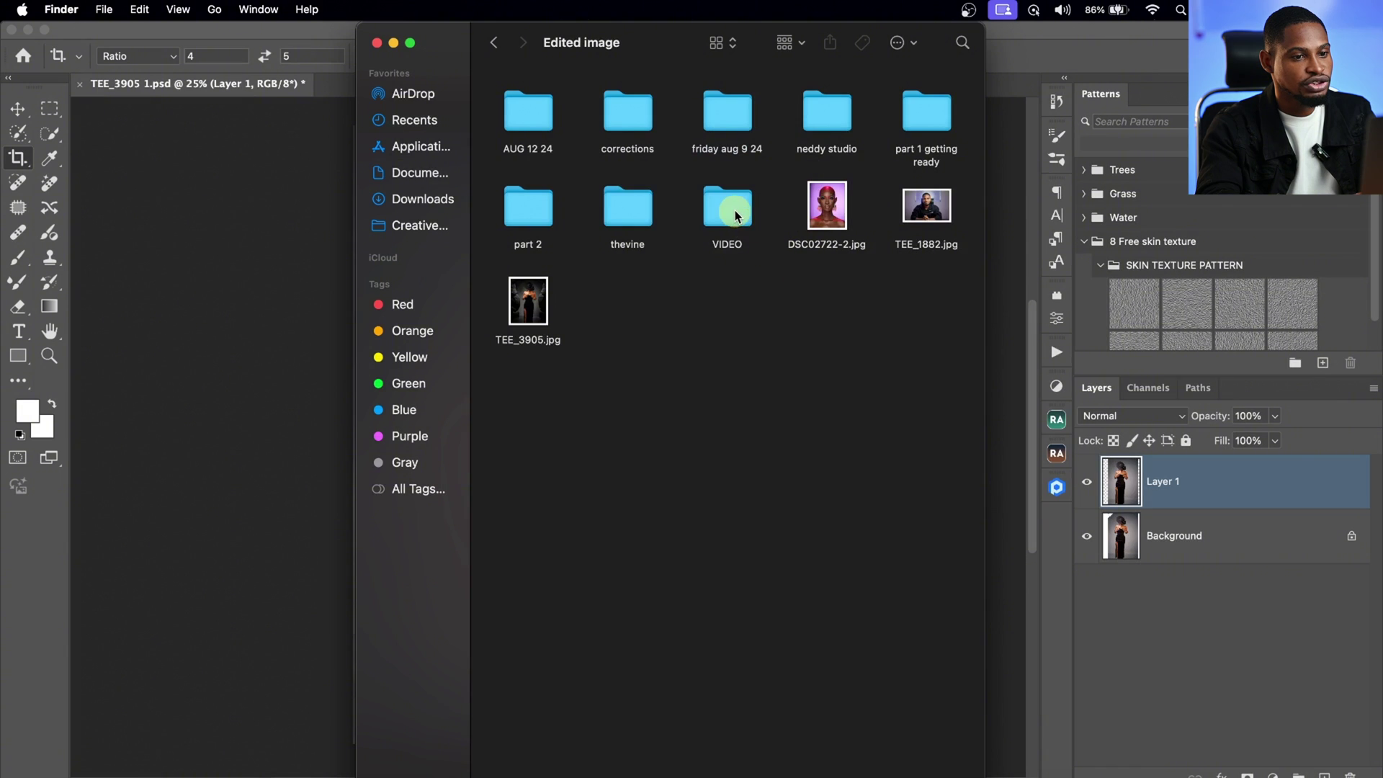
{"action": "double_click", "coordinate": [735, 214]}
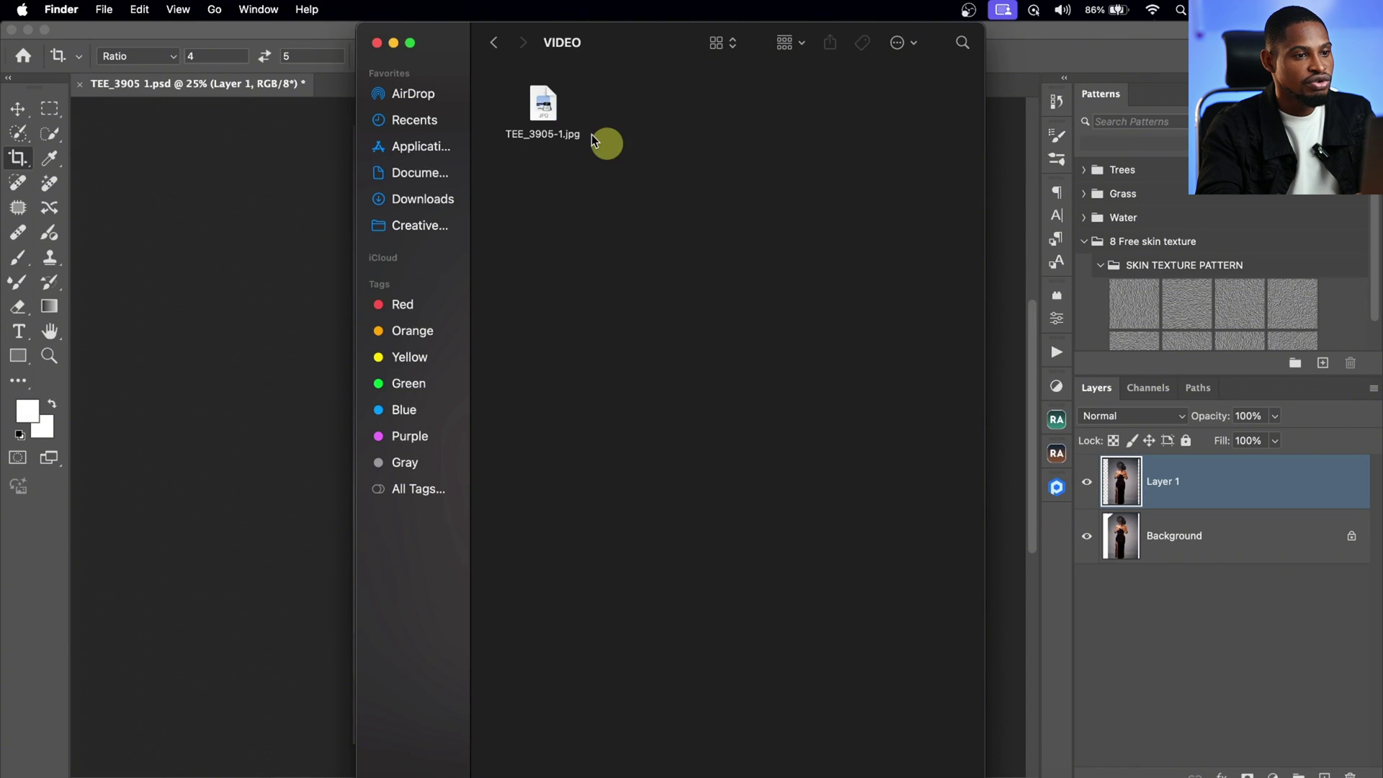
{"action": "left_click", "coordinate": [547, 114]}
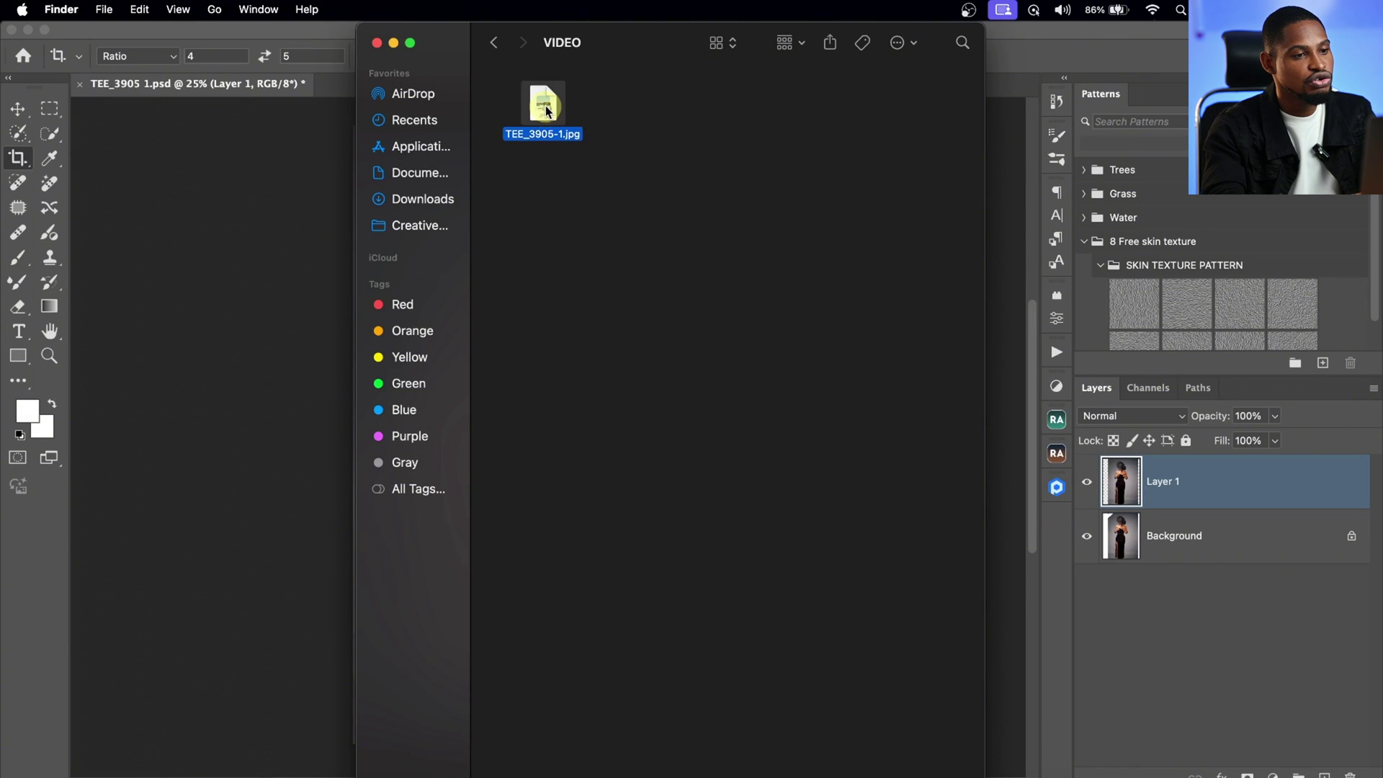
{"action": "key", "text": "space"}
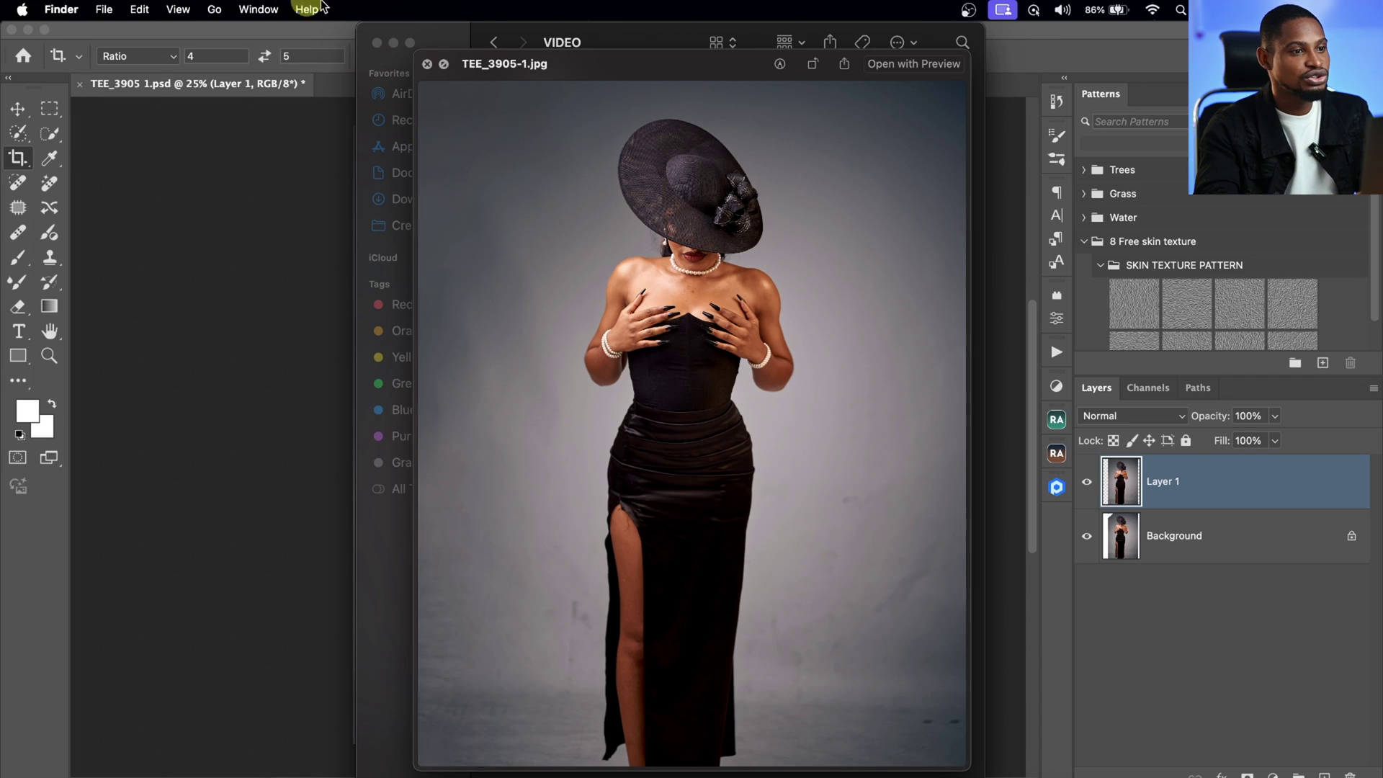
{"action": "left_click", "coordinate": [427, 64]}
{"action": "left_click", "coordinate": [268, 295]}
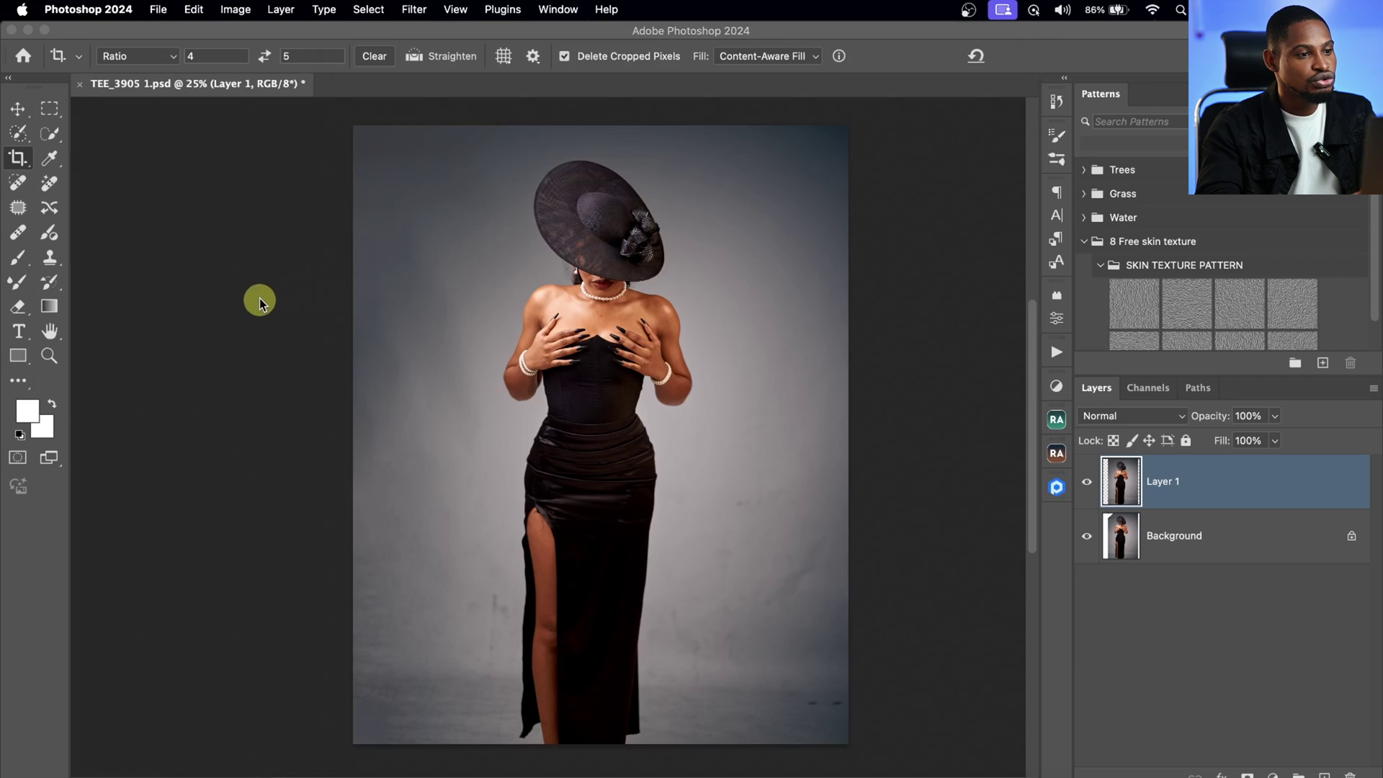
Load the Adobe Firefly website in Chrome
{"action": "left_click", "coordinate": [493, 774]}
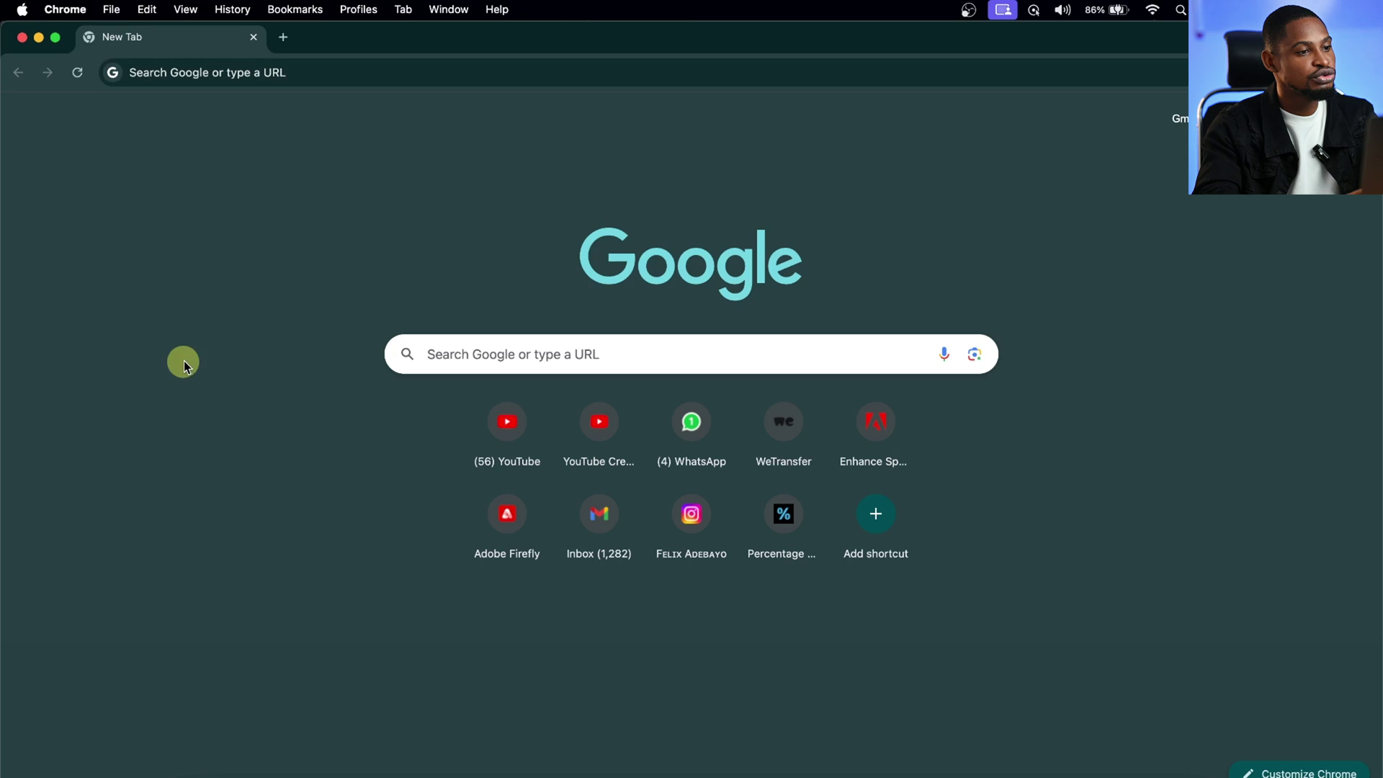
{"action": "left_click", "coordinate": [332, 76]}
{"action": "type", "text": "FIrefly.adobe.com"}
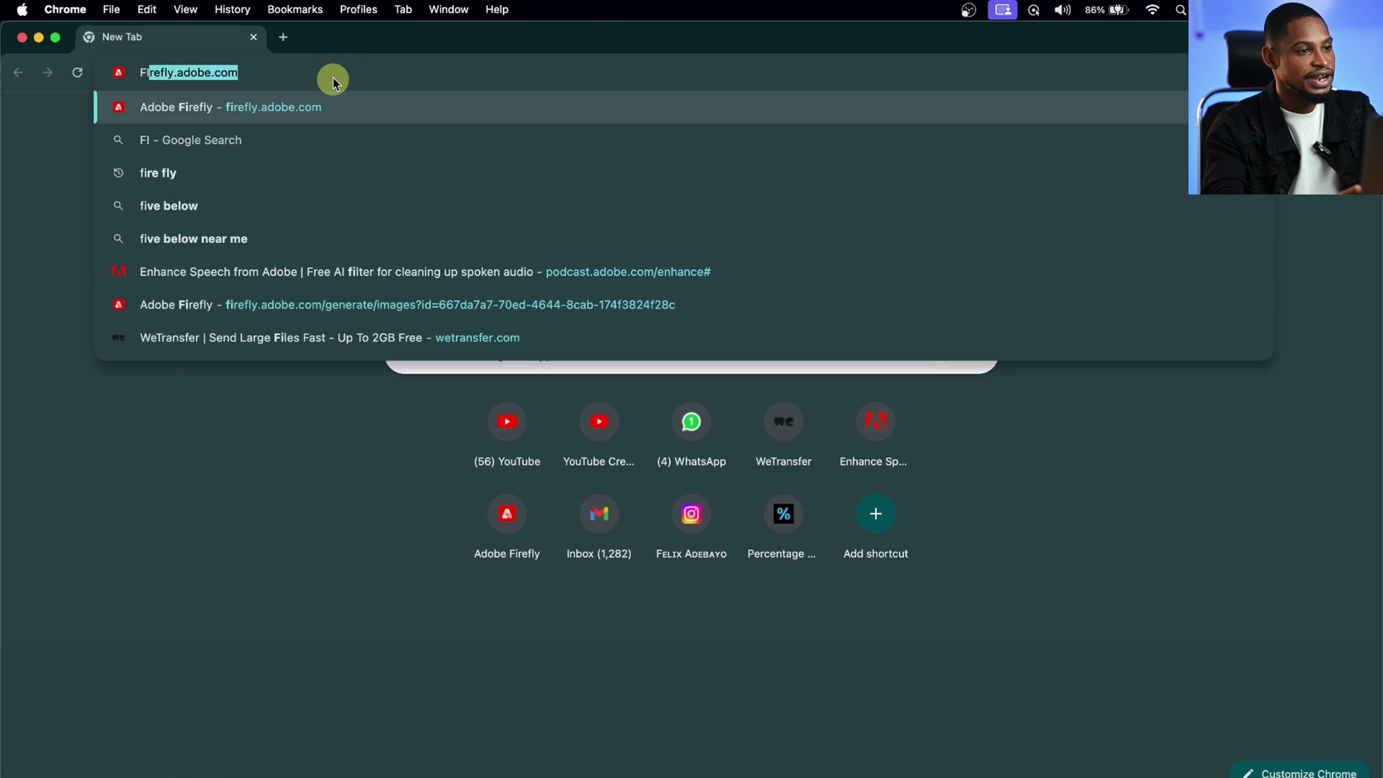
{"action": "key", "text": "Caps_Lock"}
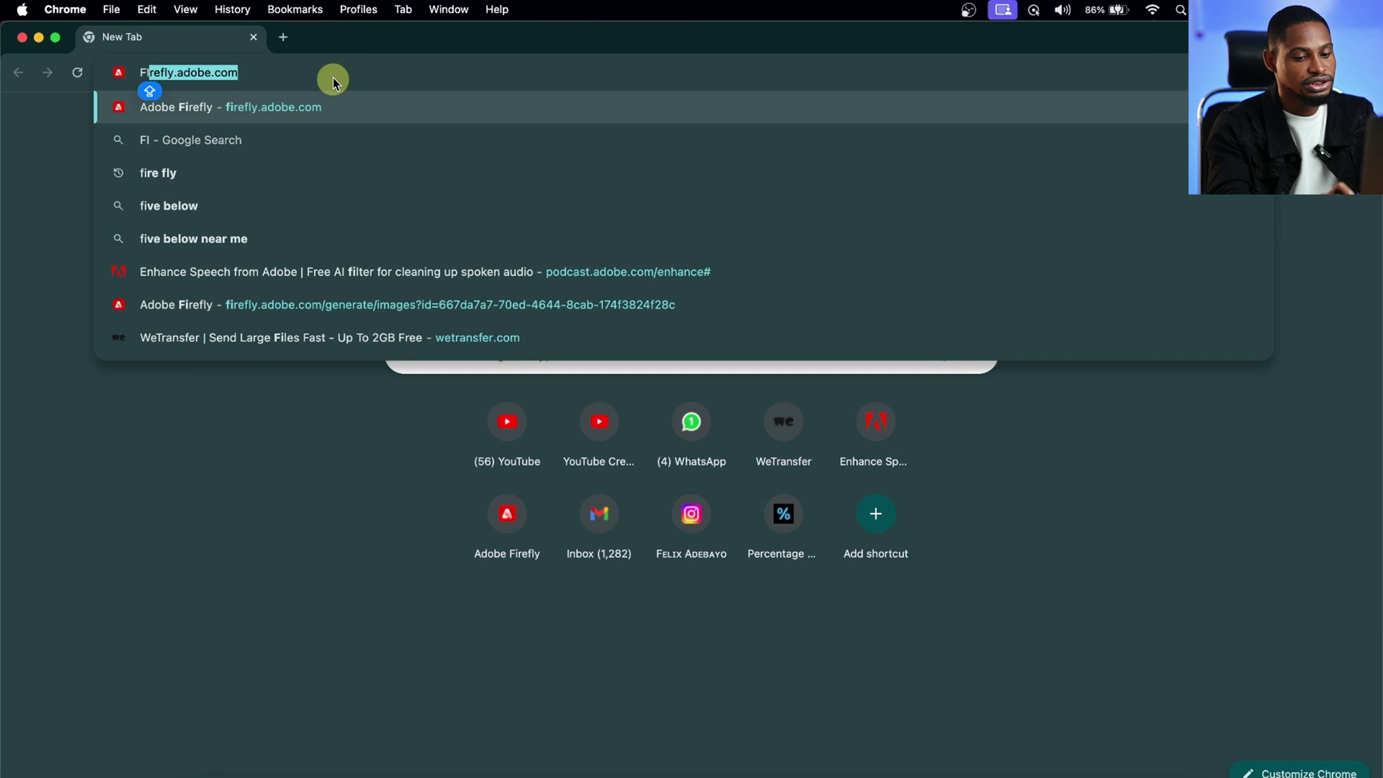
{"action": "key", "text": "Return"}
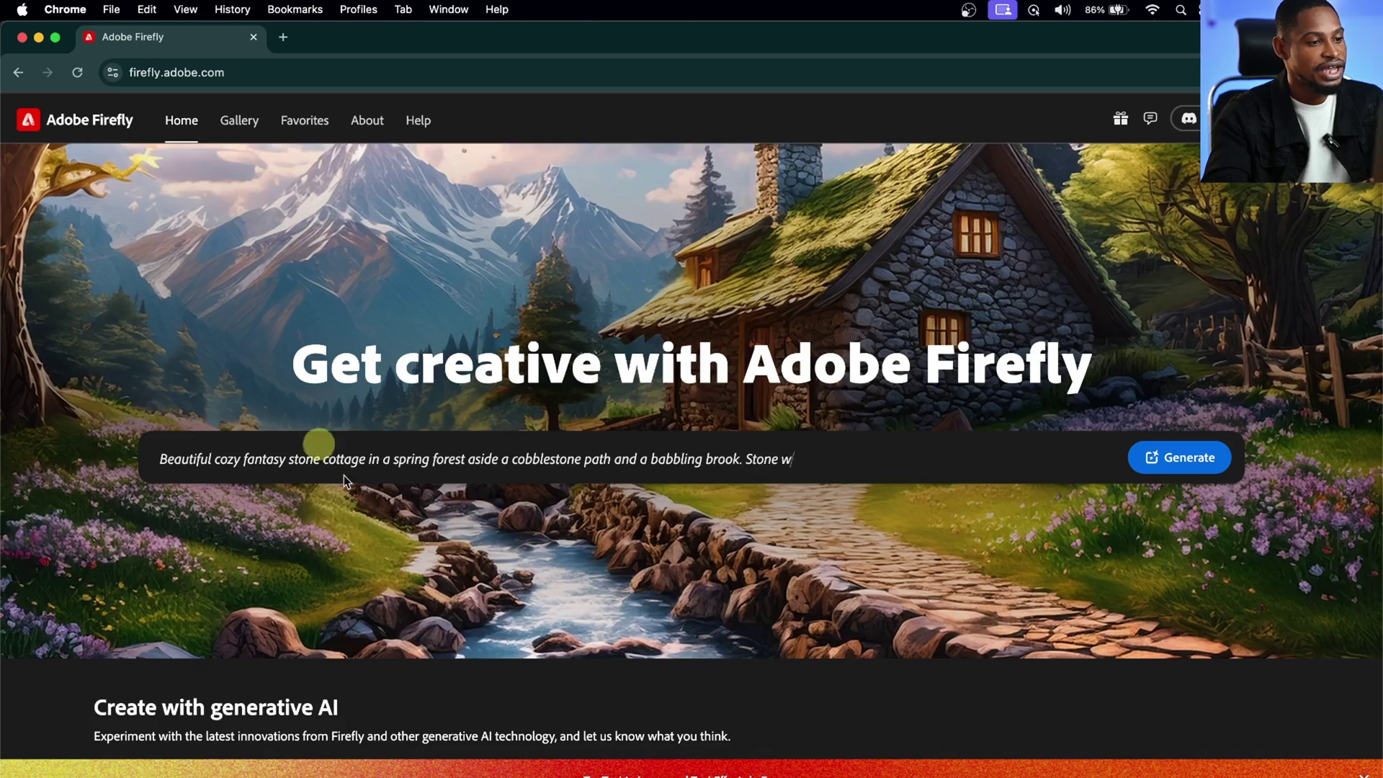
Replace the sample prompt with 'Background with black rocks with arch' and generate images
{"action": "triple_click", "coordinate": [378, 451]}
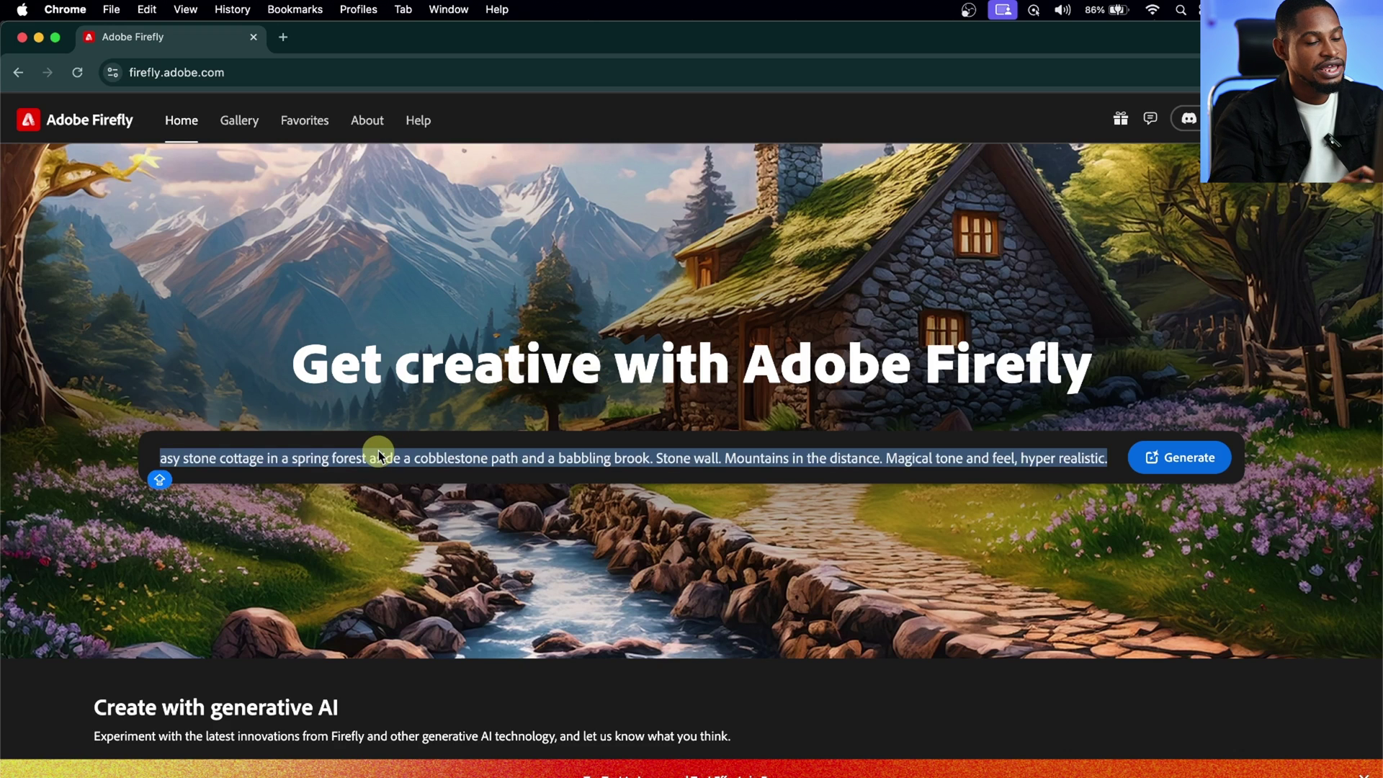
{"action": "key", "text": "BackSpace"}
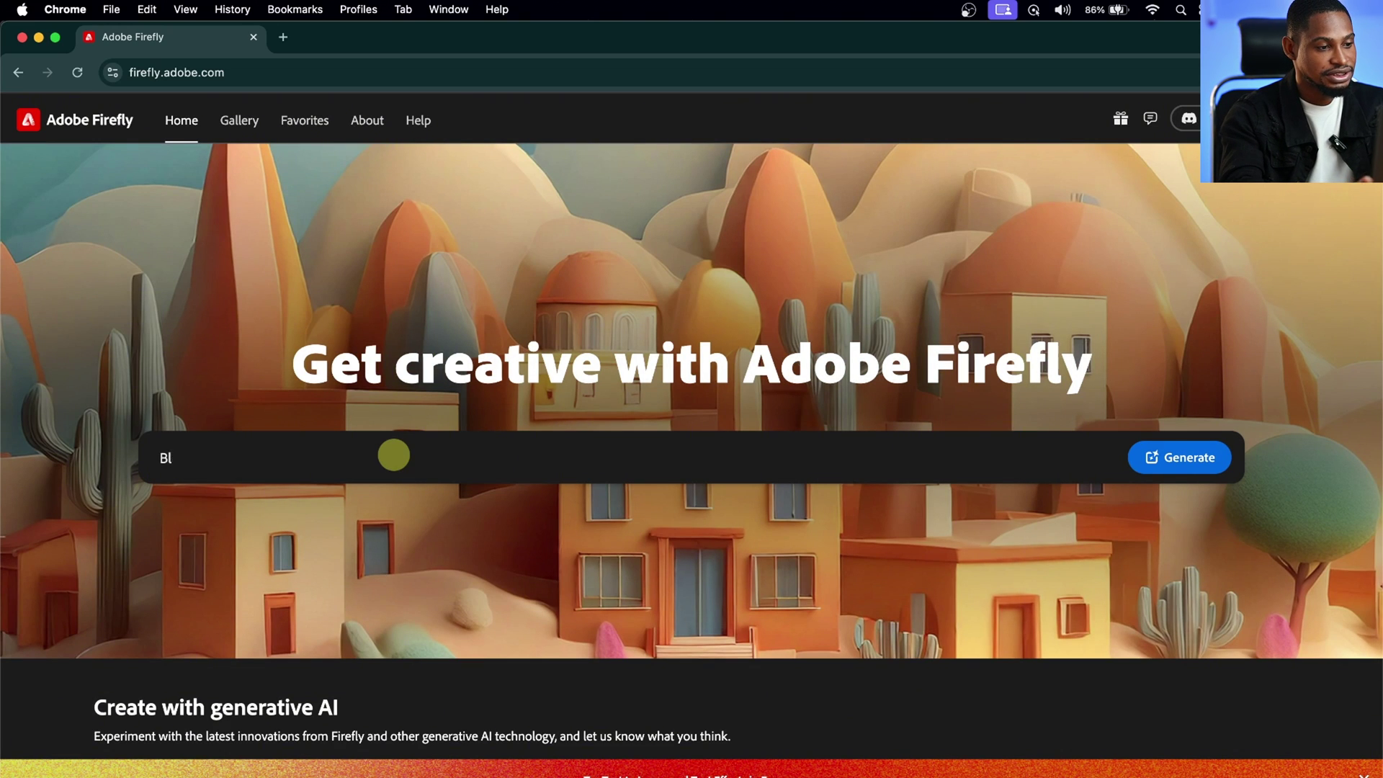
{"action": "type", "text": "Back"}
{"action": "type", "text": "ground with black rocks with arch"}
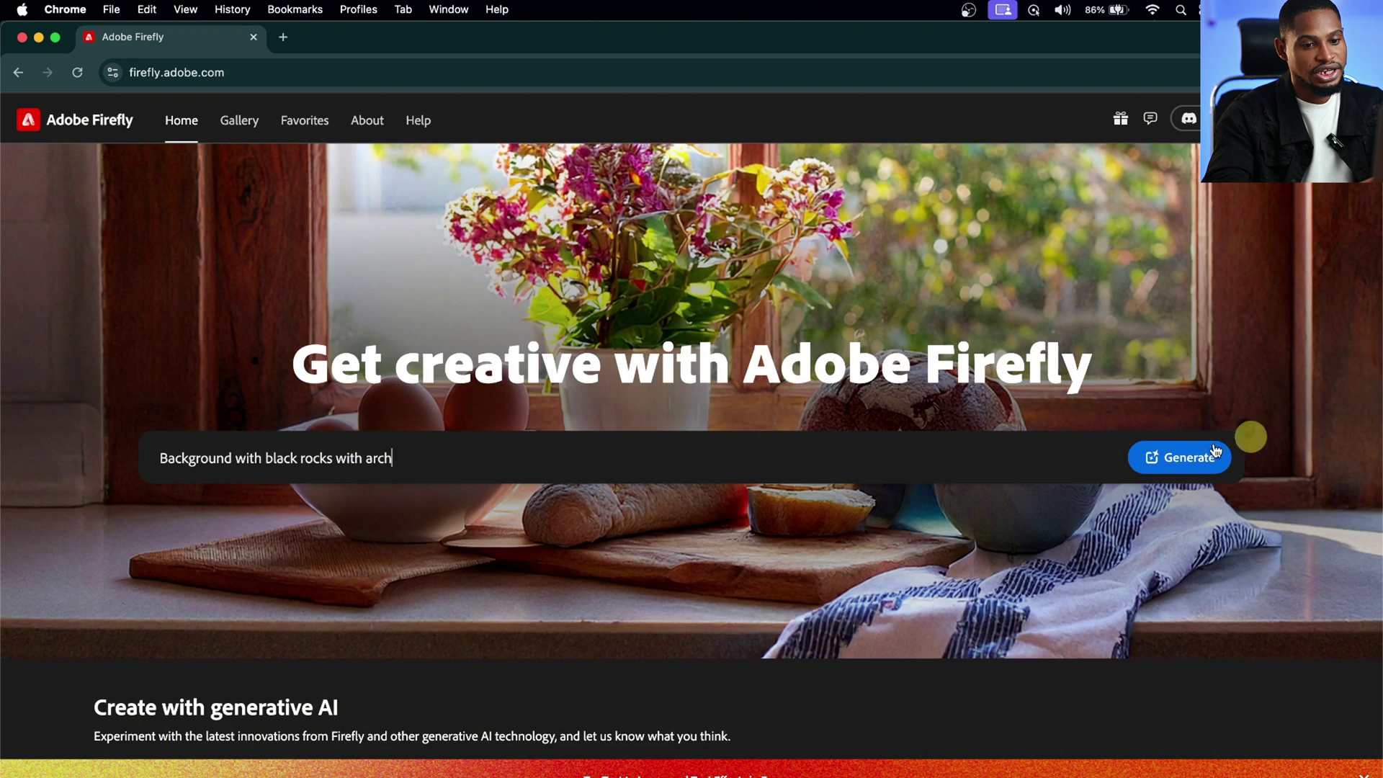
{"action": "left_click", "coordinate": [1188, 457]}
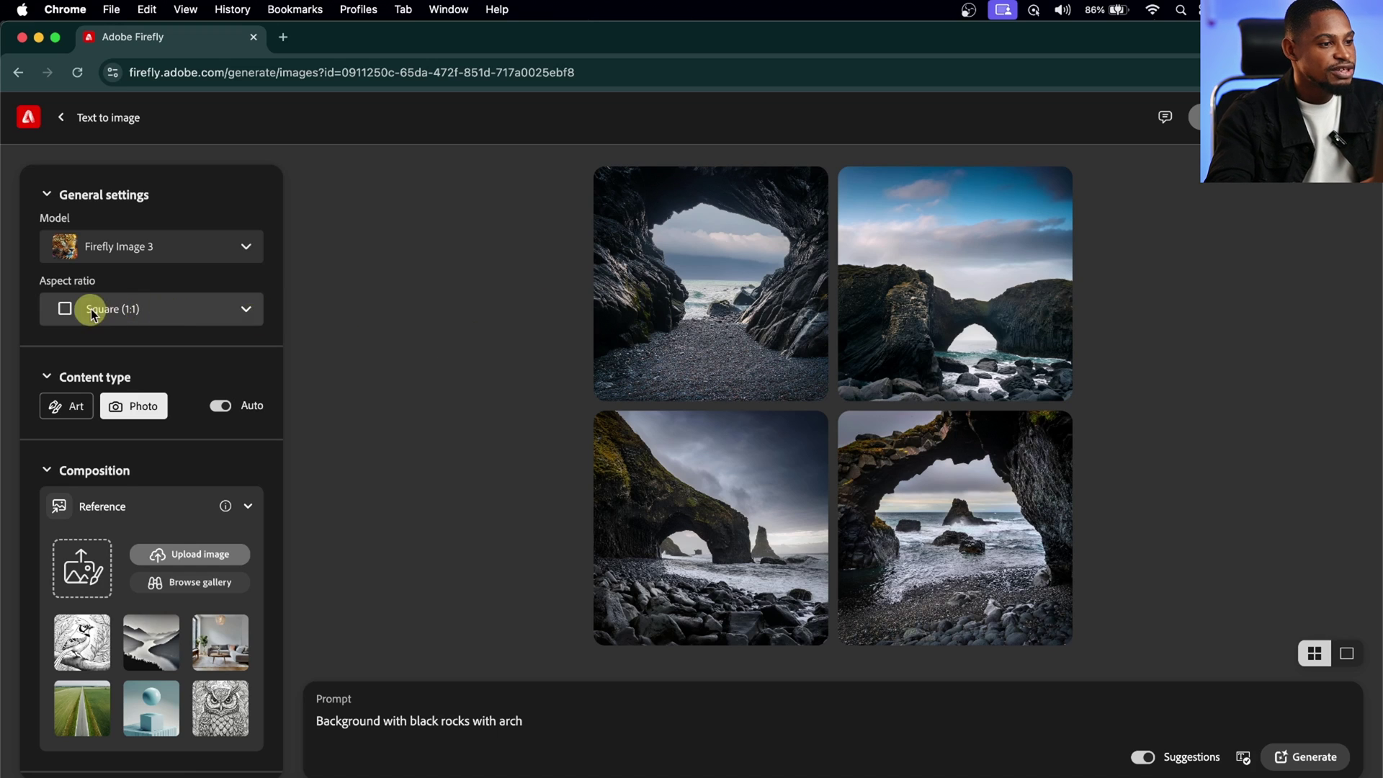
Set the aspect ratio to Portrait (3:4)
{"action": "left_click", "coordinate": [165, 309]}
{"action": "left_click", "coordinate": [145, 404]}
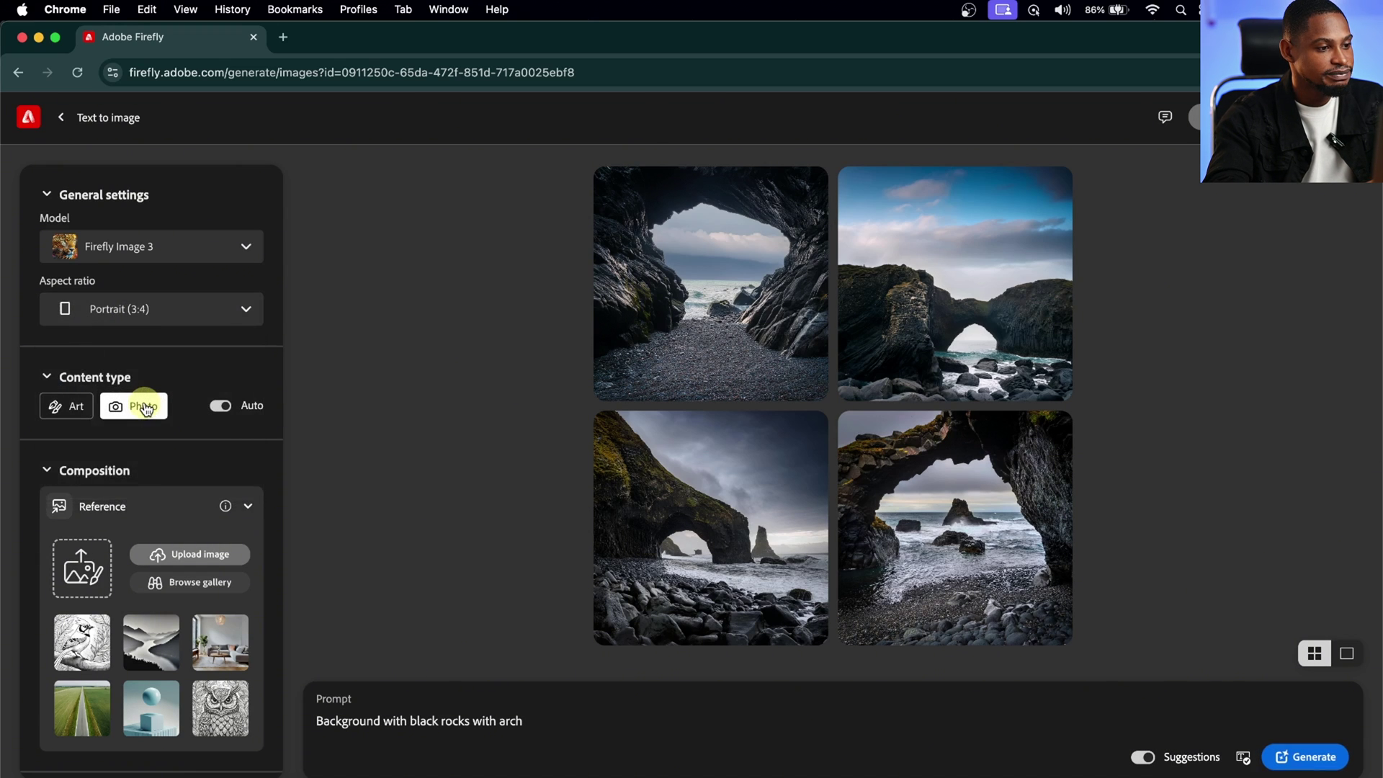
{"action": "scroll", "coordinate": [81, 382], "scroll_direction": "down", "scroll_amount": 3}
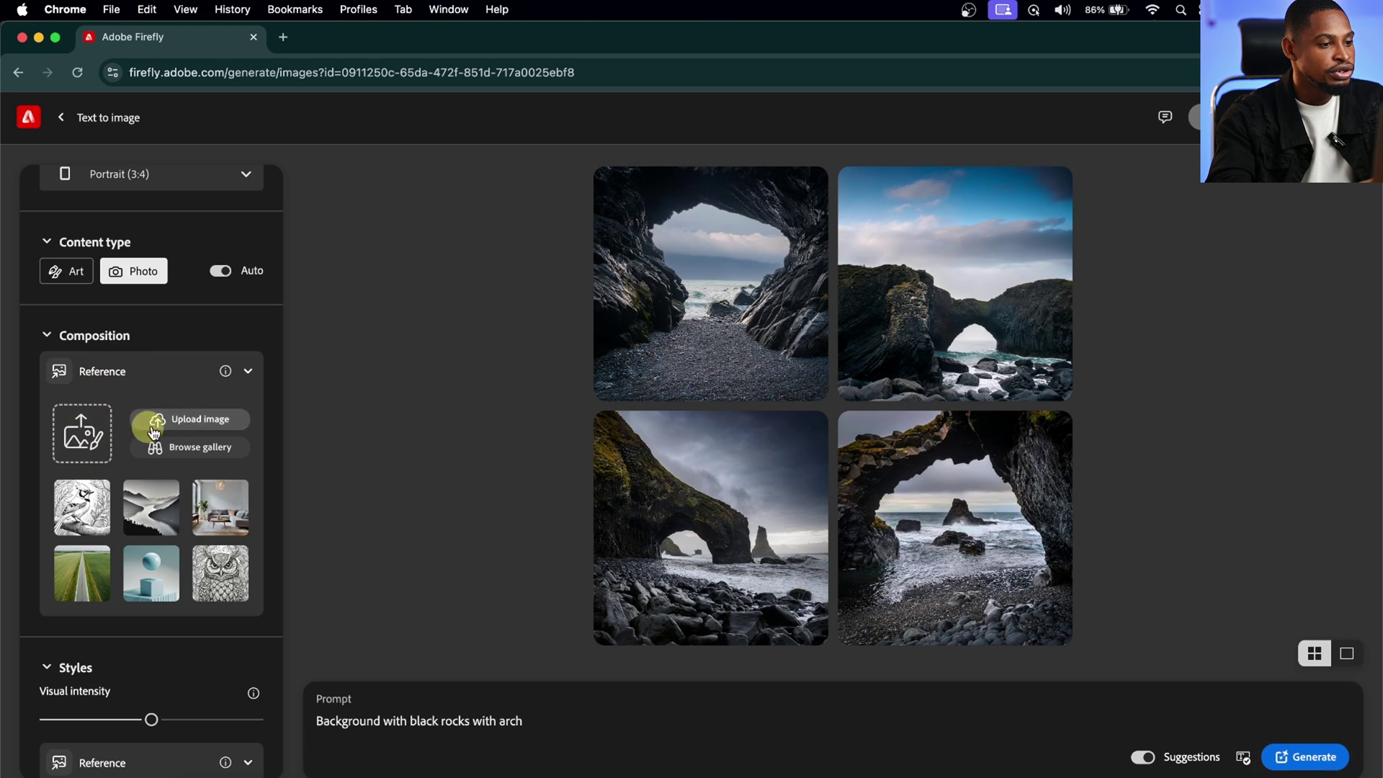
Upload TEE_3905-1.jpg from Edited image > VIDEO as the composition reference
{"action": "left_click", "coordinate": [186, 421]}
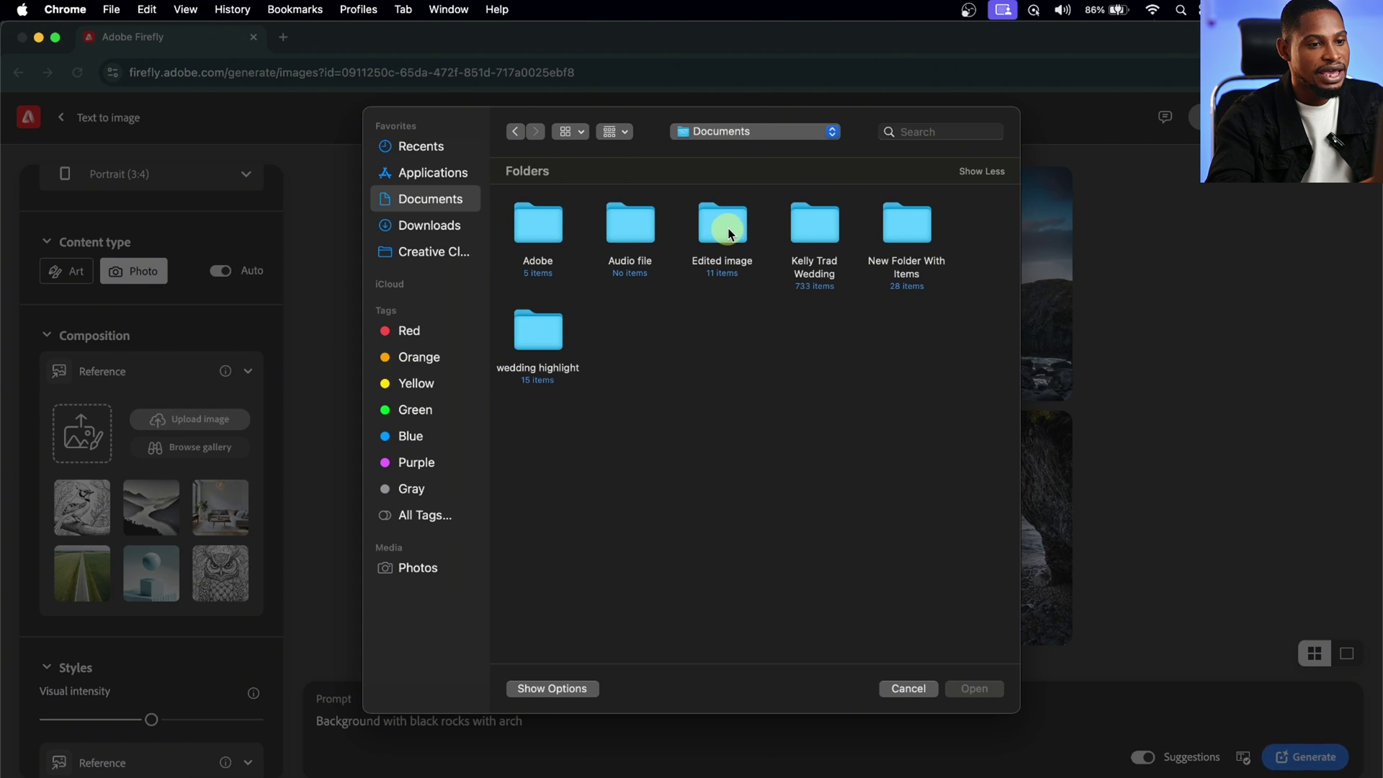
{"action": "double_click", "coordinate": [729, 234]}
{"action": "left_click", "coordinate": [725, 343]}
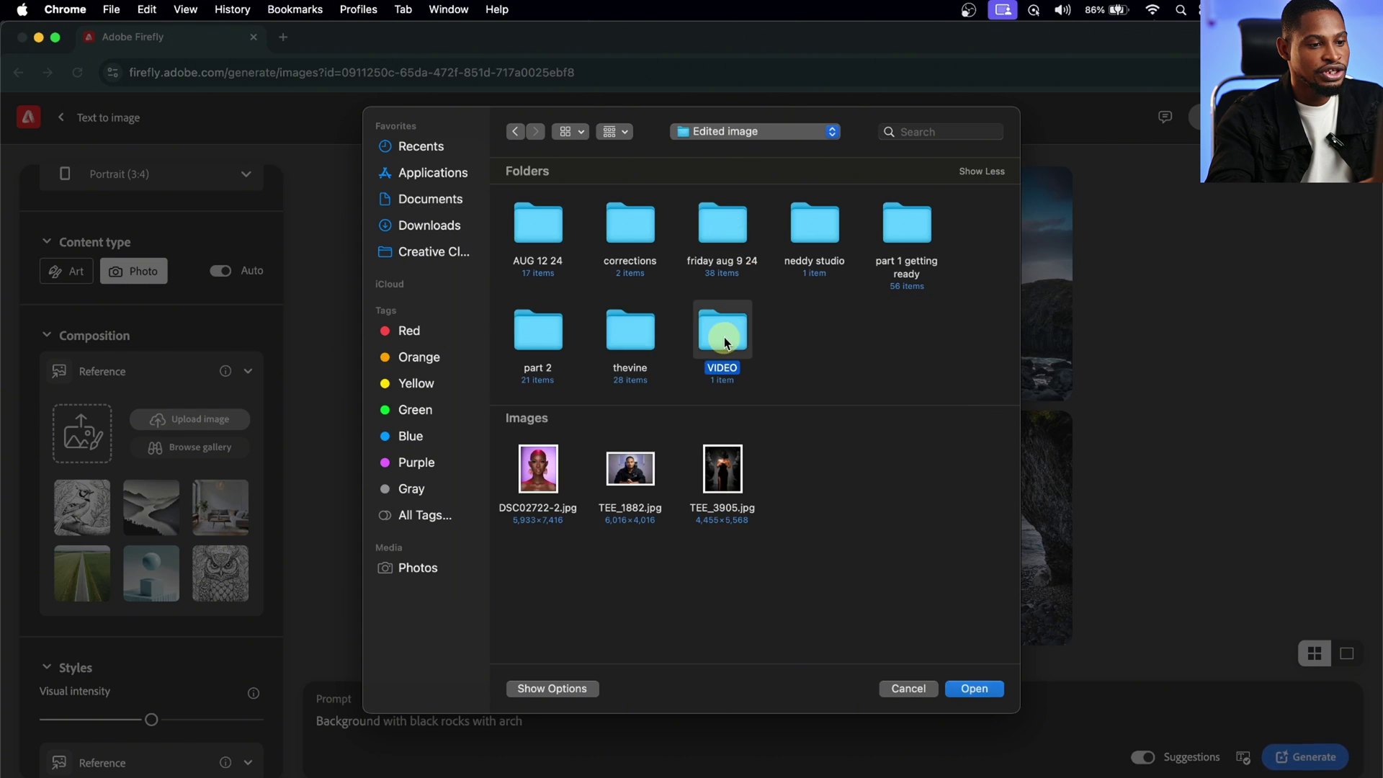
{"action": "double_click", "coordinate": [725, 343]}
{"action": "left_click", "coordinate": [560, 239]}
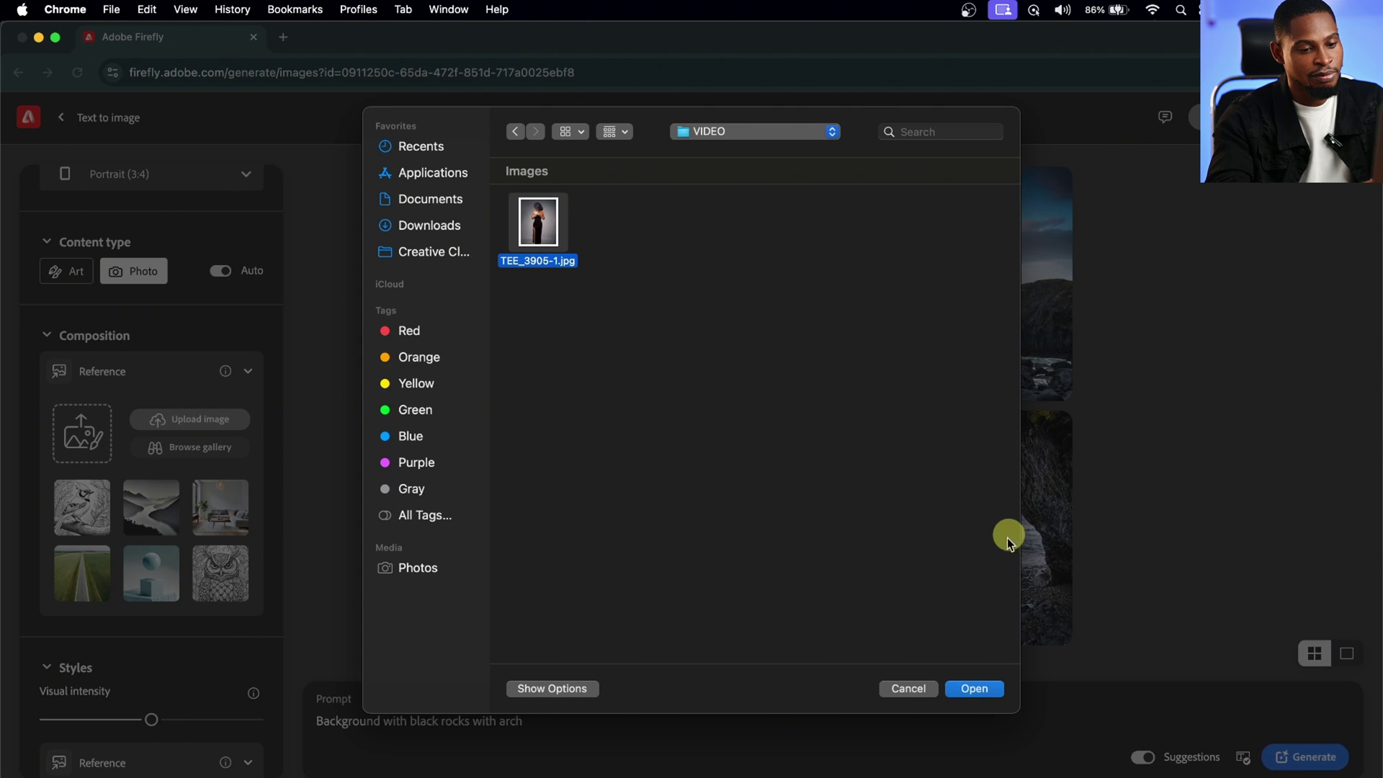
{"action": "left_click", "coordinate": [972, 689]}
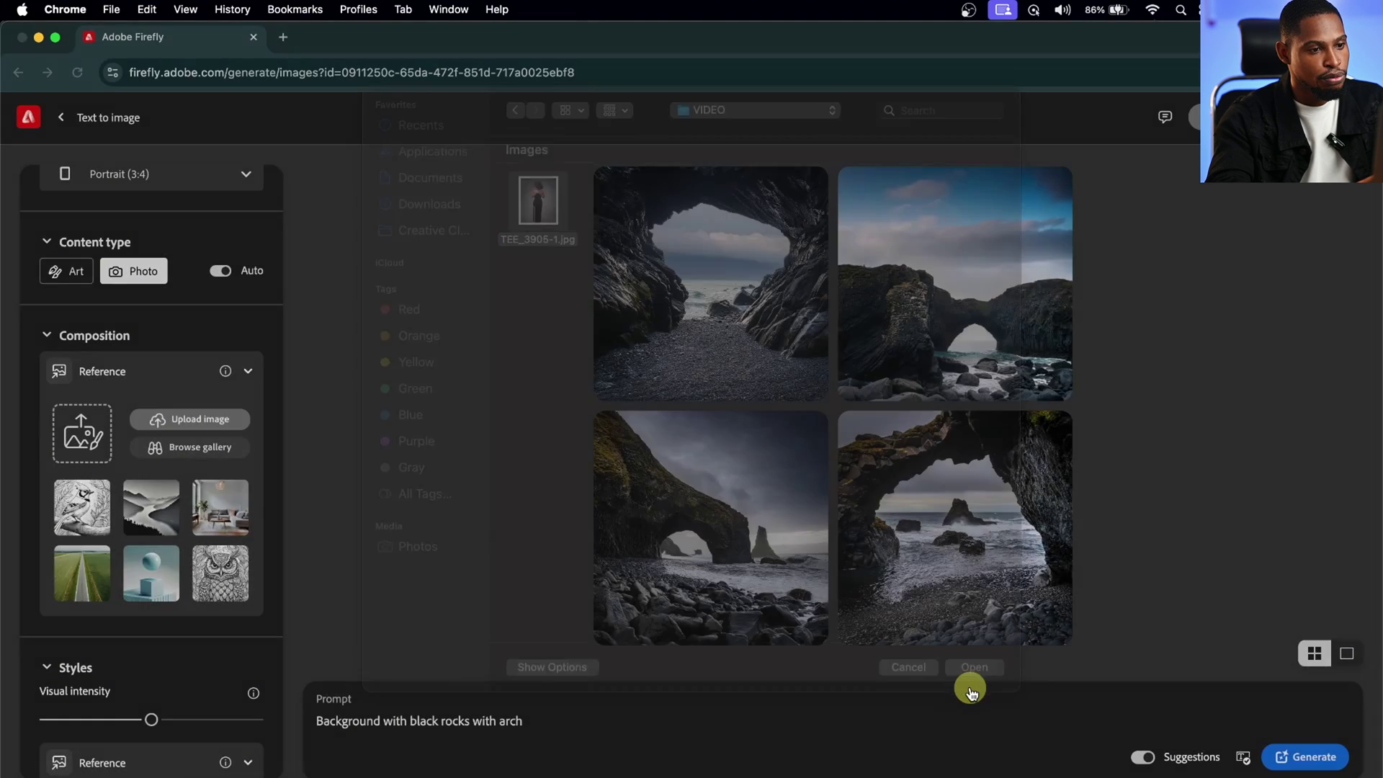
{"action": "left_click", "coordinate": [821, 504]}
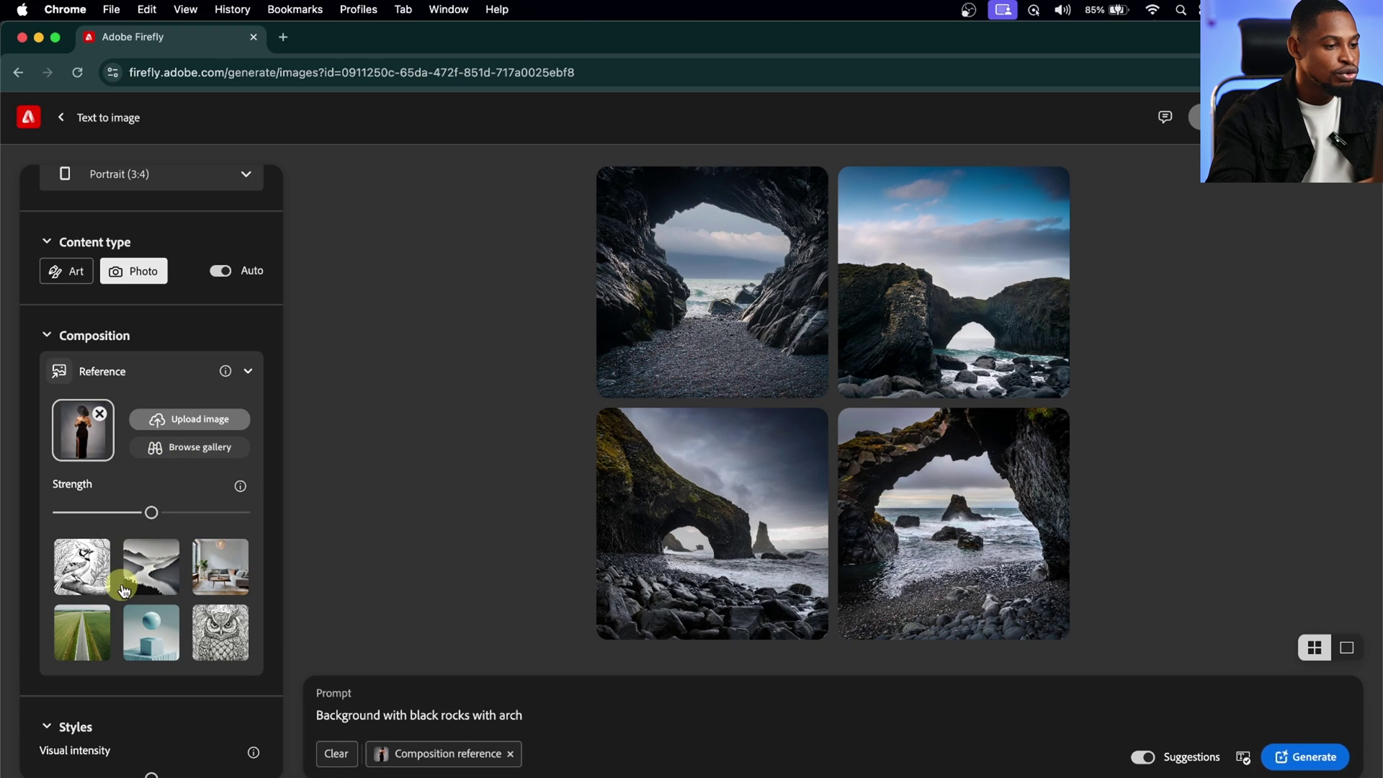
Upload TEE_3905-1.jpg as the style reference
{"action": "scroll", "coordinate": [130, 553], "scroll_direction": "down", "scroll_amount": 5}
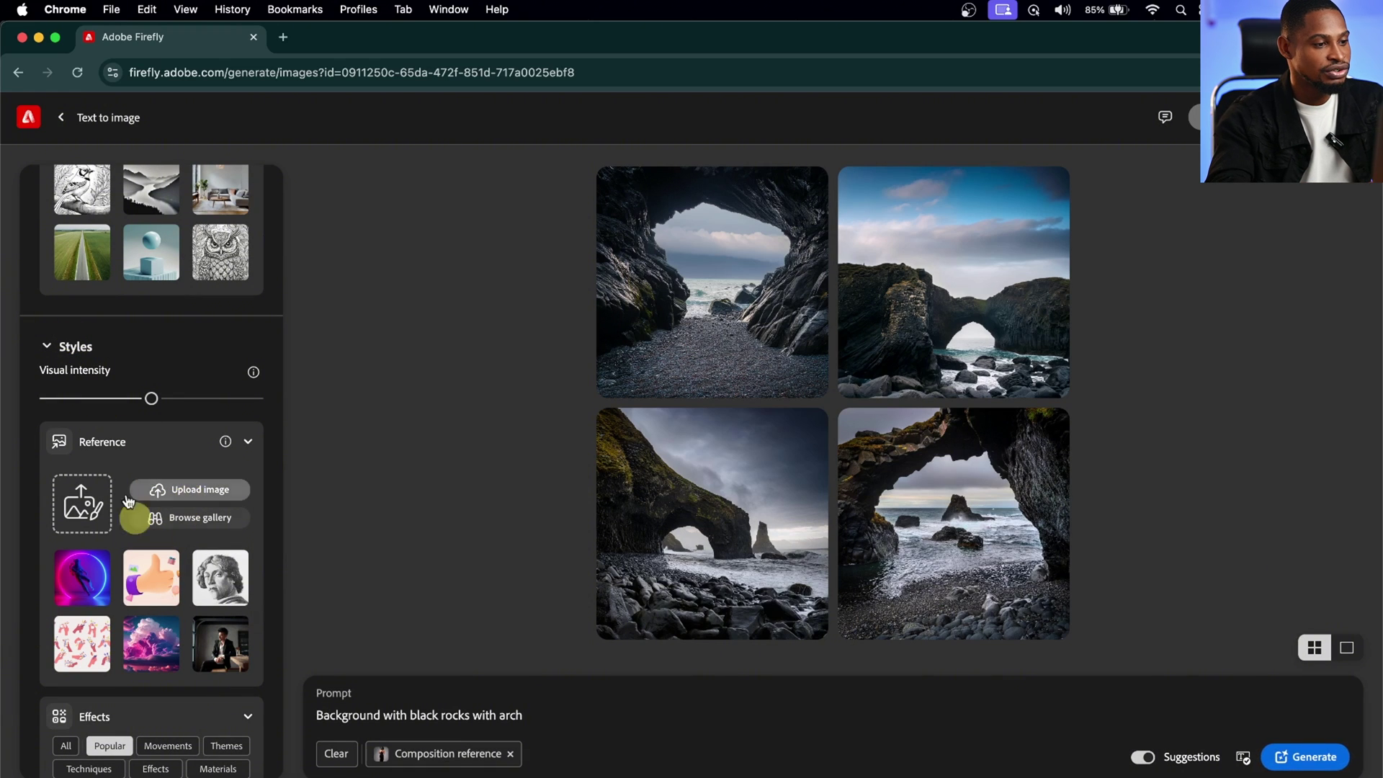
{"action": "left_click", "coordinate": [185, 496]}
{"action": "left_click", "coordinate": [537, 220]}
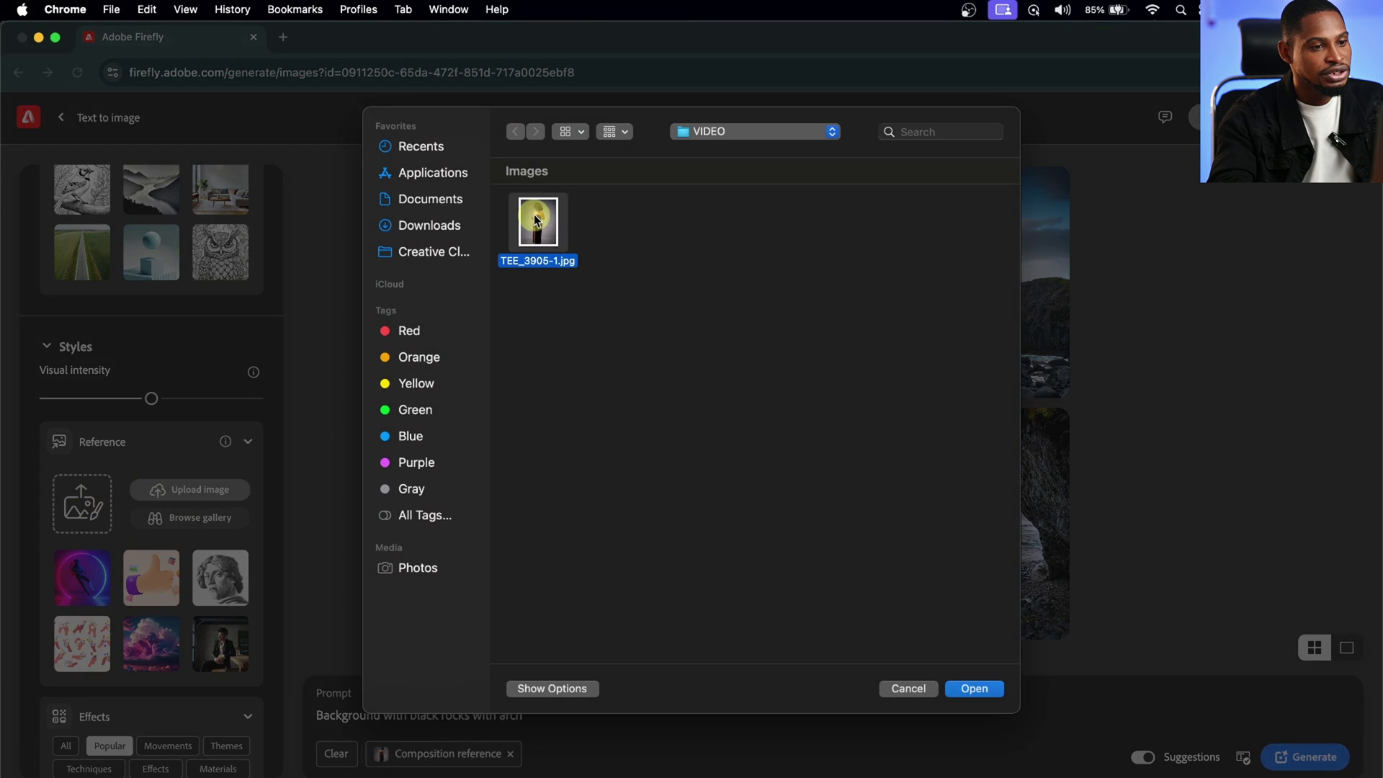
{"action": "left_click", "coordinate": [974, 688]}
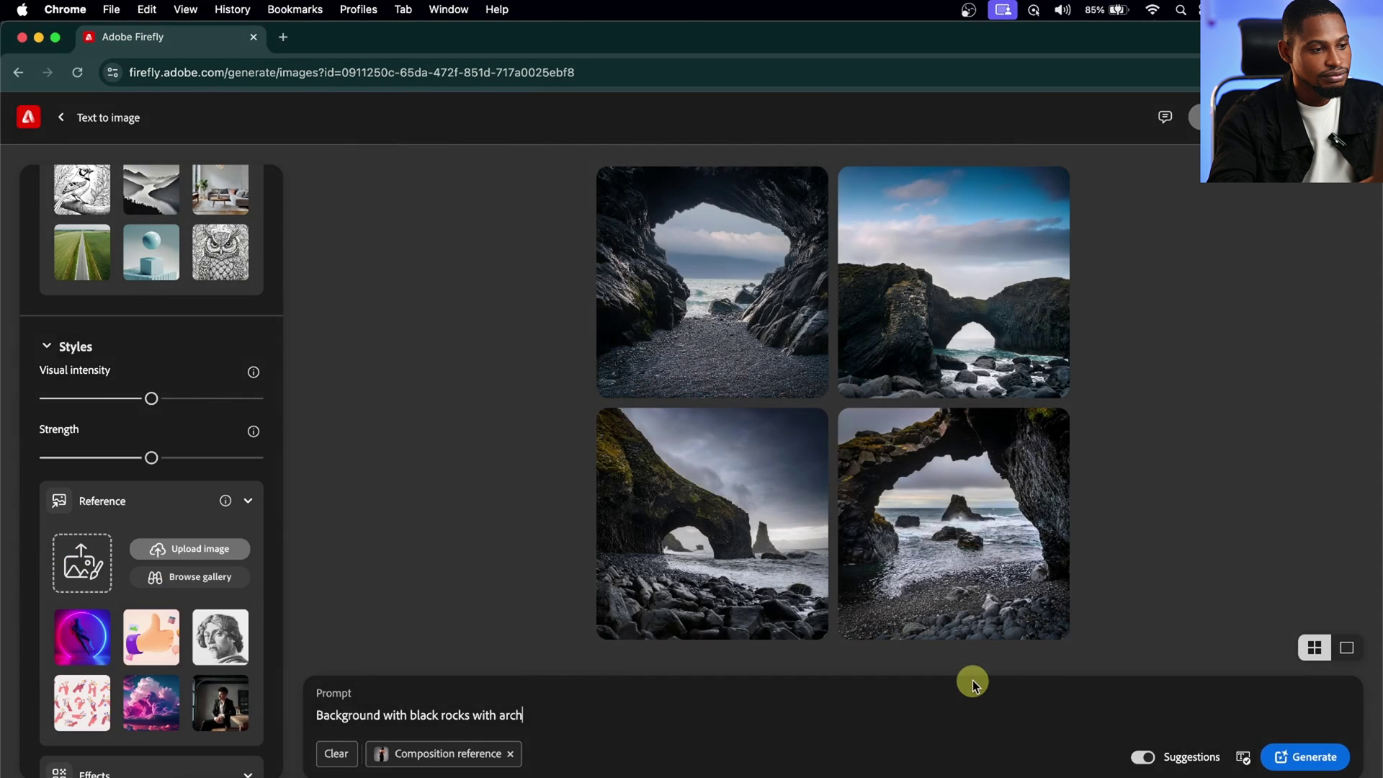
Apply the Hyper realistic effect, Studio light lighting and Shallow depth of field camera angle
{"action": "scroll", "coordinate": [201, 589], "scroll_direction": "down", "scroll_amount": 10}
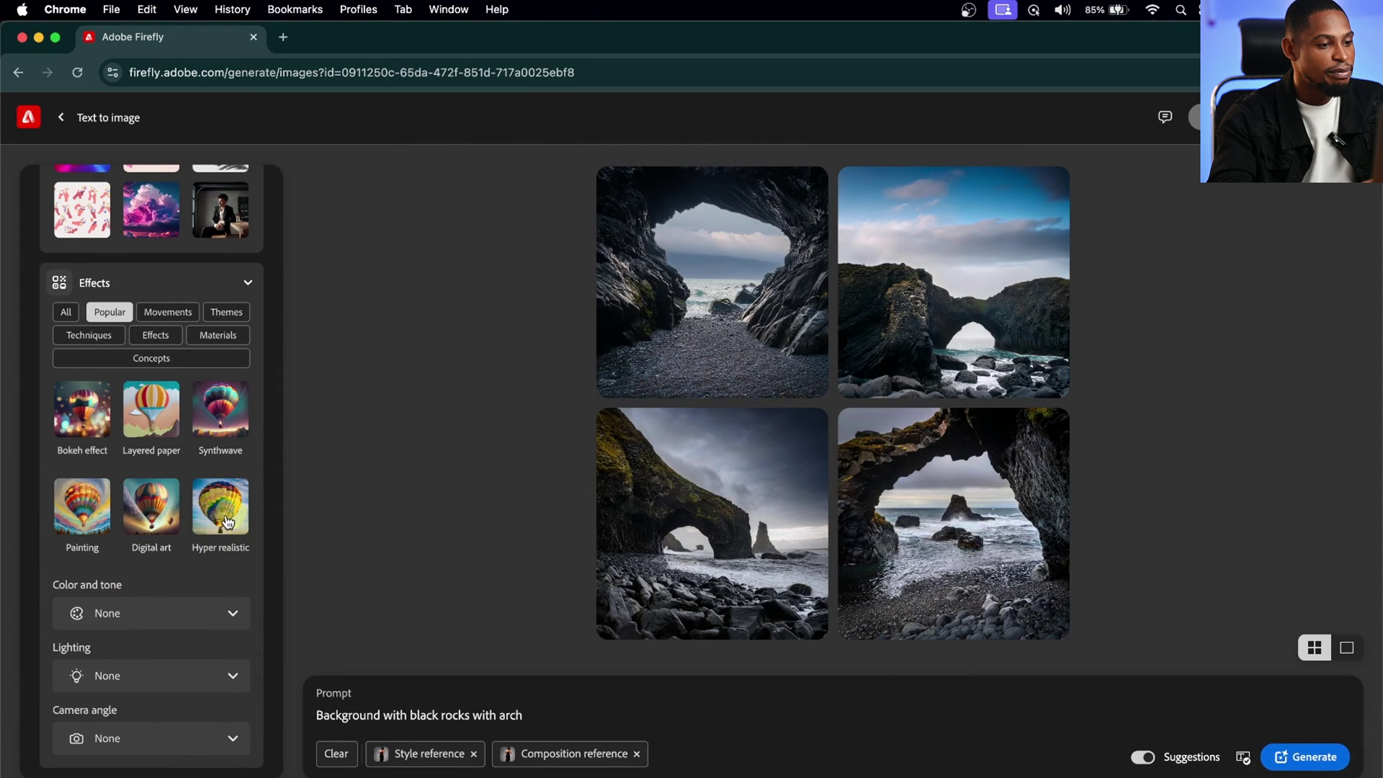
{"action": "left_click", "coordinate": [221, 517]}
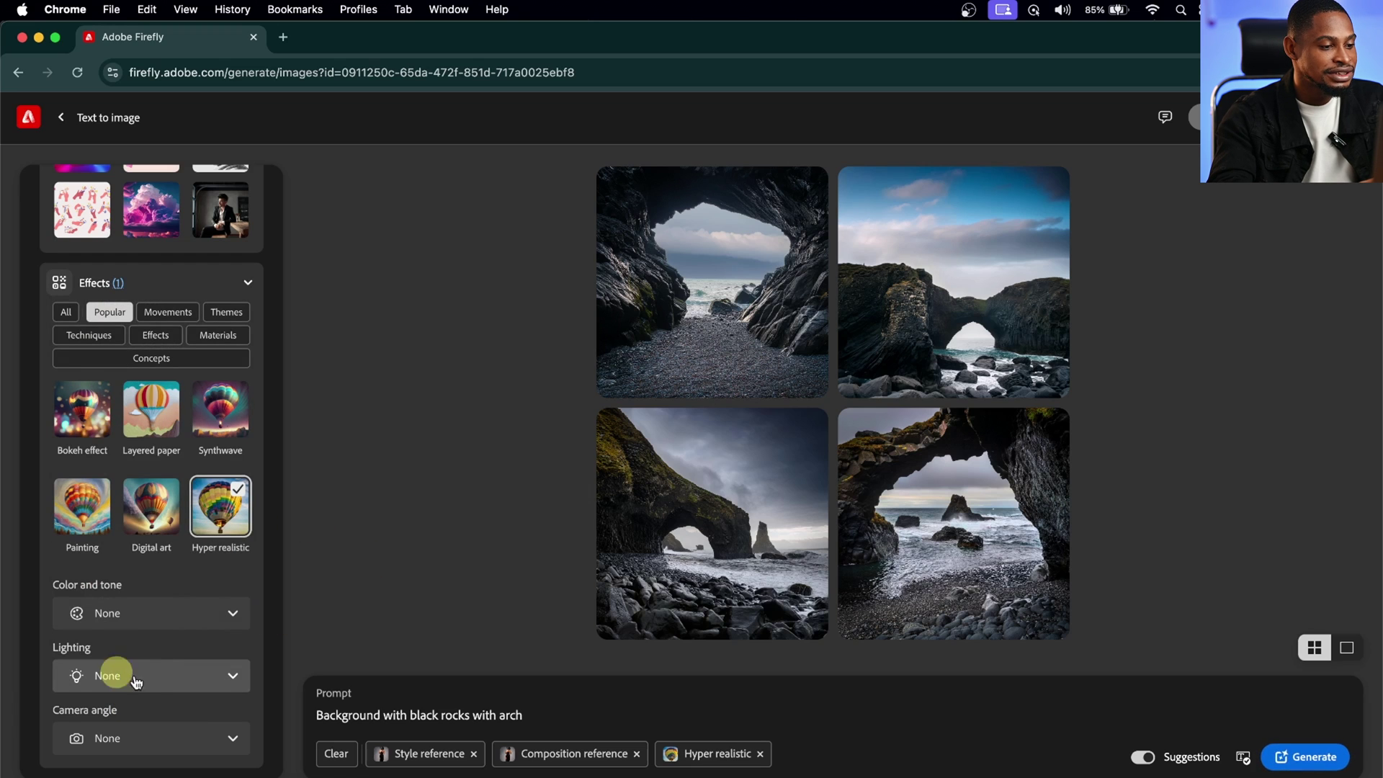
{"action": "left_click", "coordinate": [159, 679]}
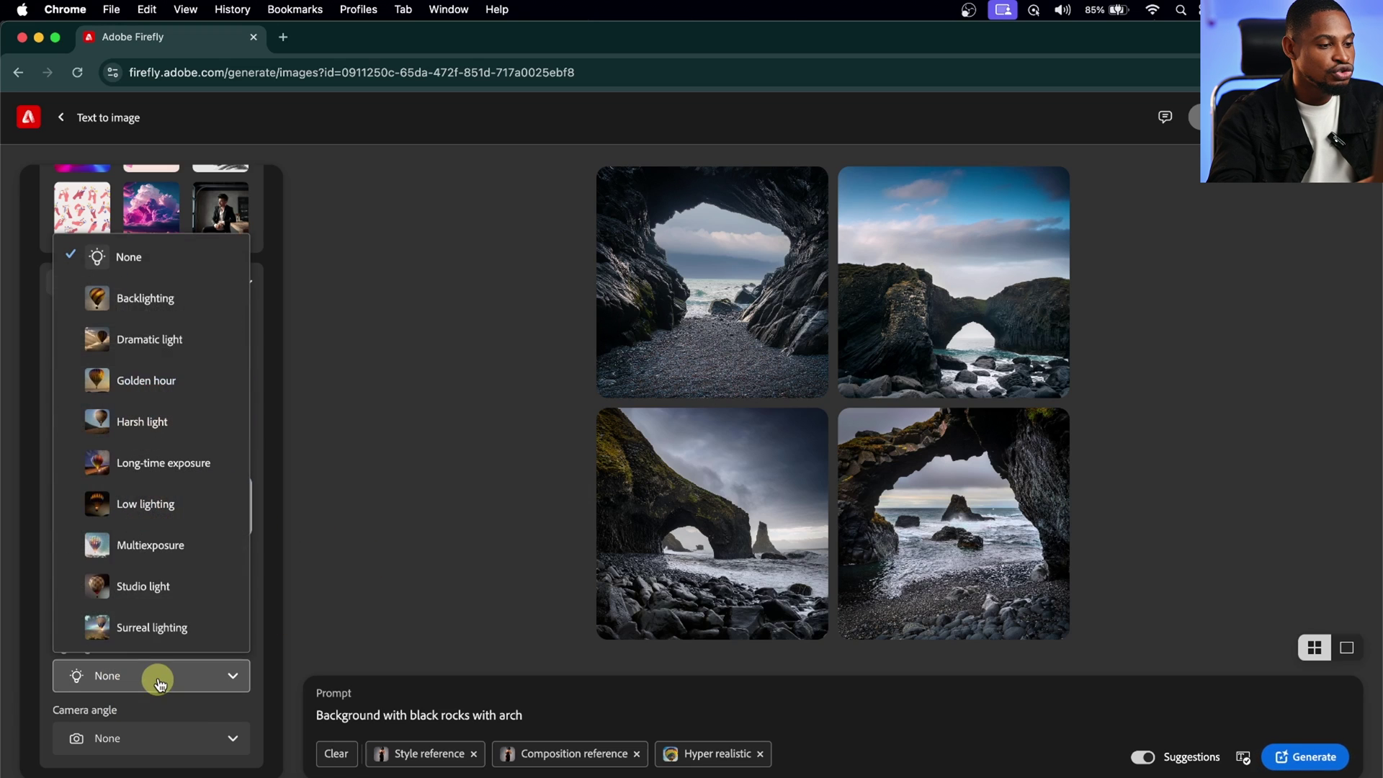
{"action": "left_click", "coordinate": [155, 587]}
{"action": "scroll", "coordinate": [156, 612], "scroll_direction": "down", "scroll_amount": 1}
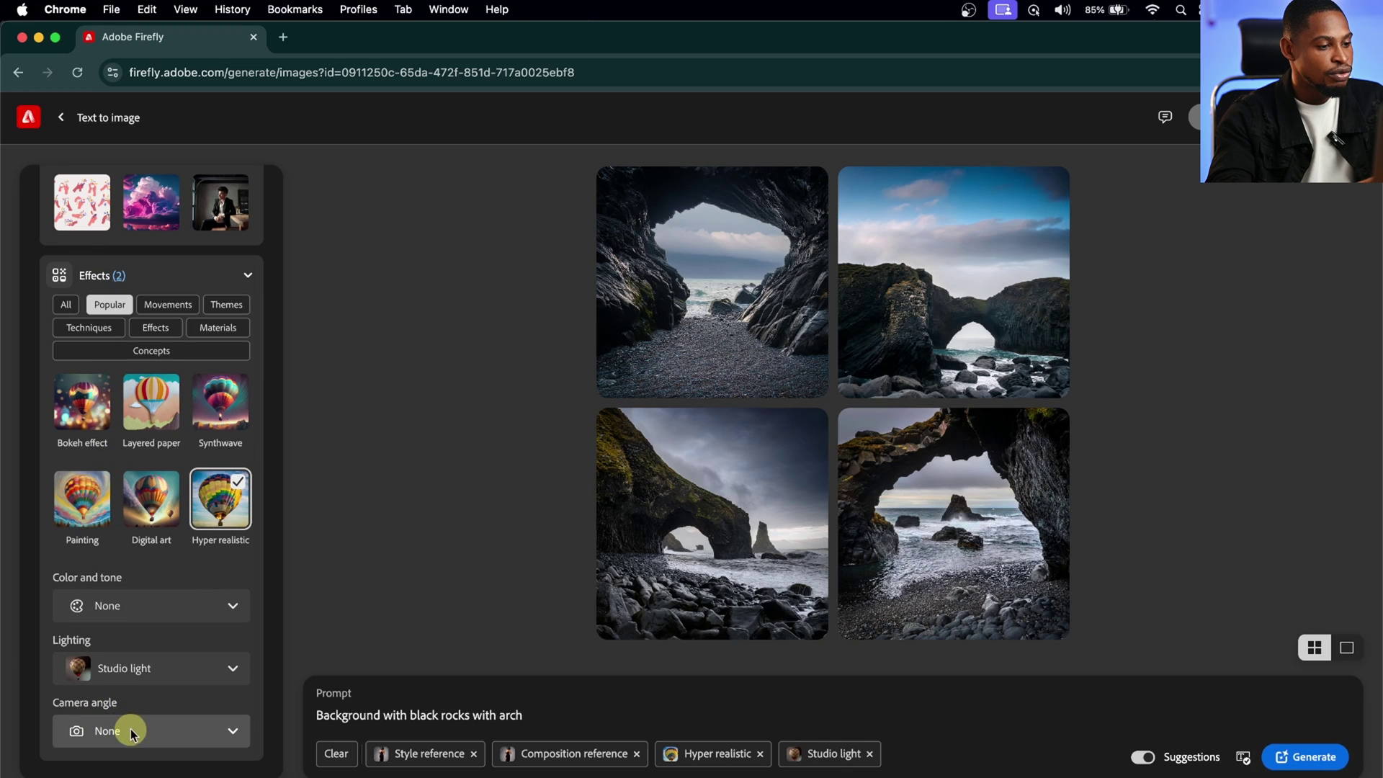
{"action": "left_click", "coordinate": [129, 723]}
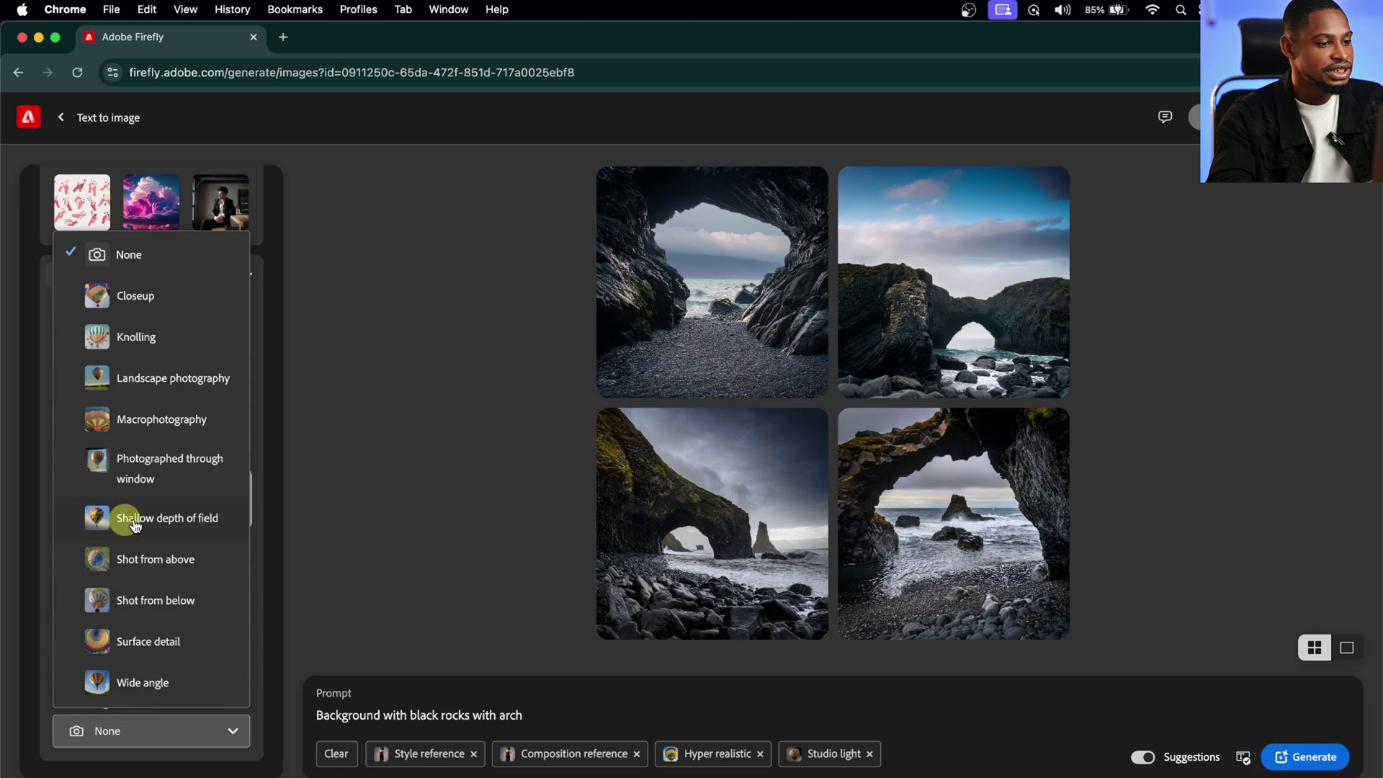
{"action": "left_click", "coordinate": [173, 518]}
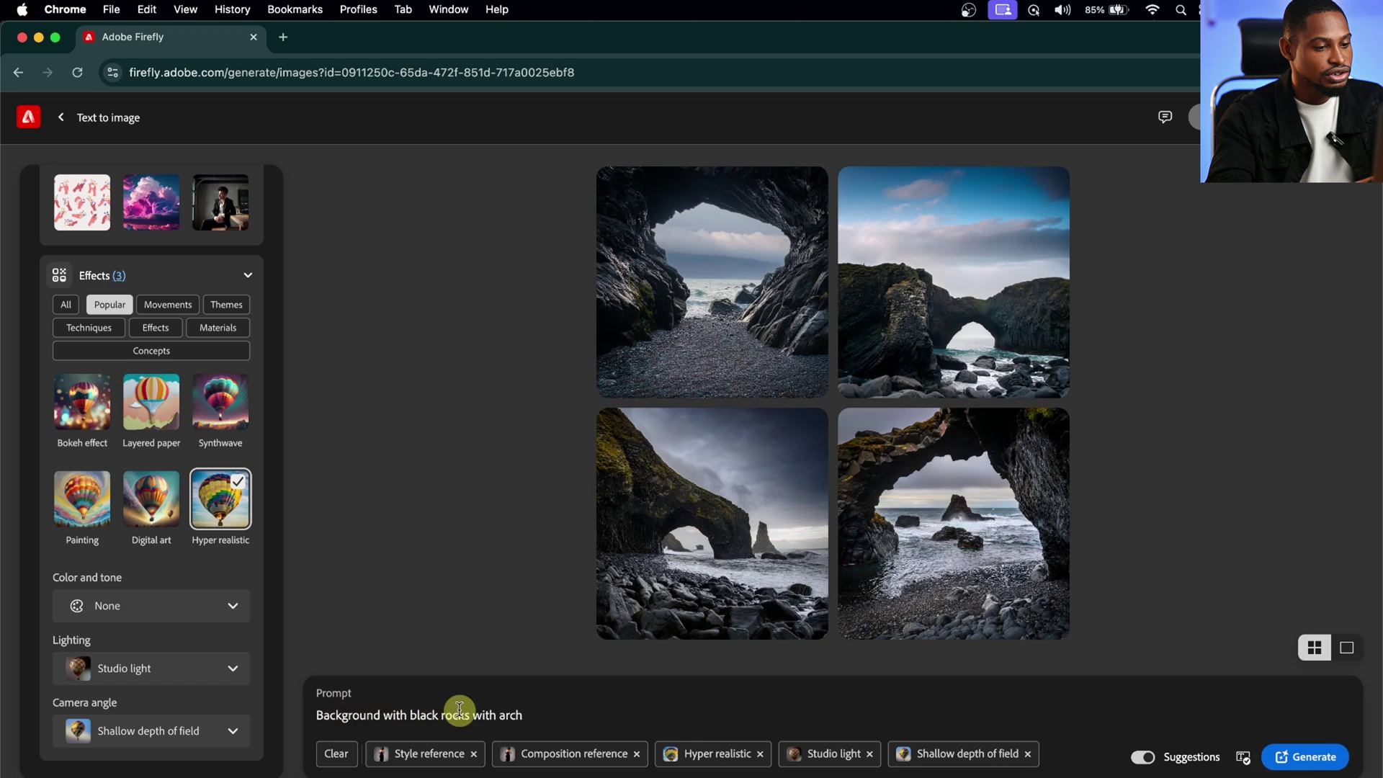
Generate images with the references and effects, then browse them to the woman in the rock arch
{"action": "left_click", "coordinate": [1311, 758]}
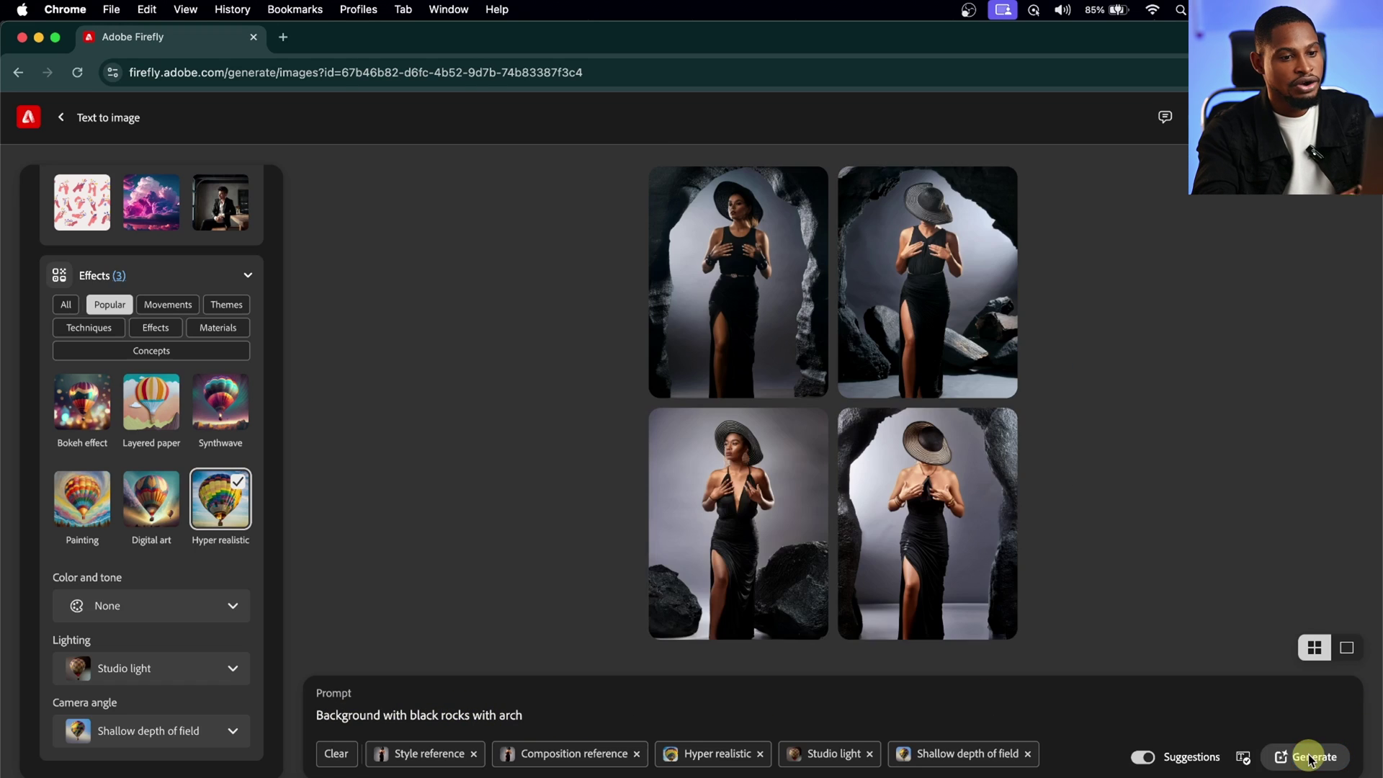
{"action": "left_click", "coordinate": [741, 310]}
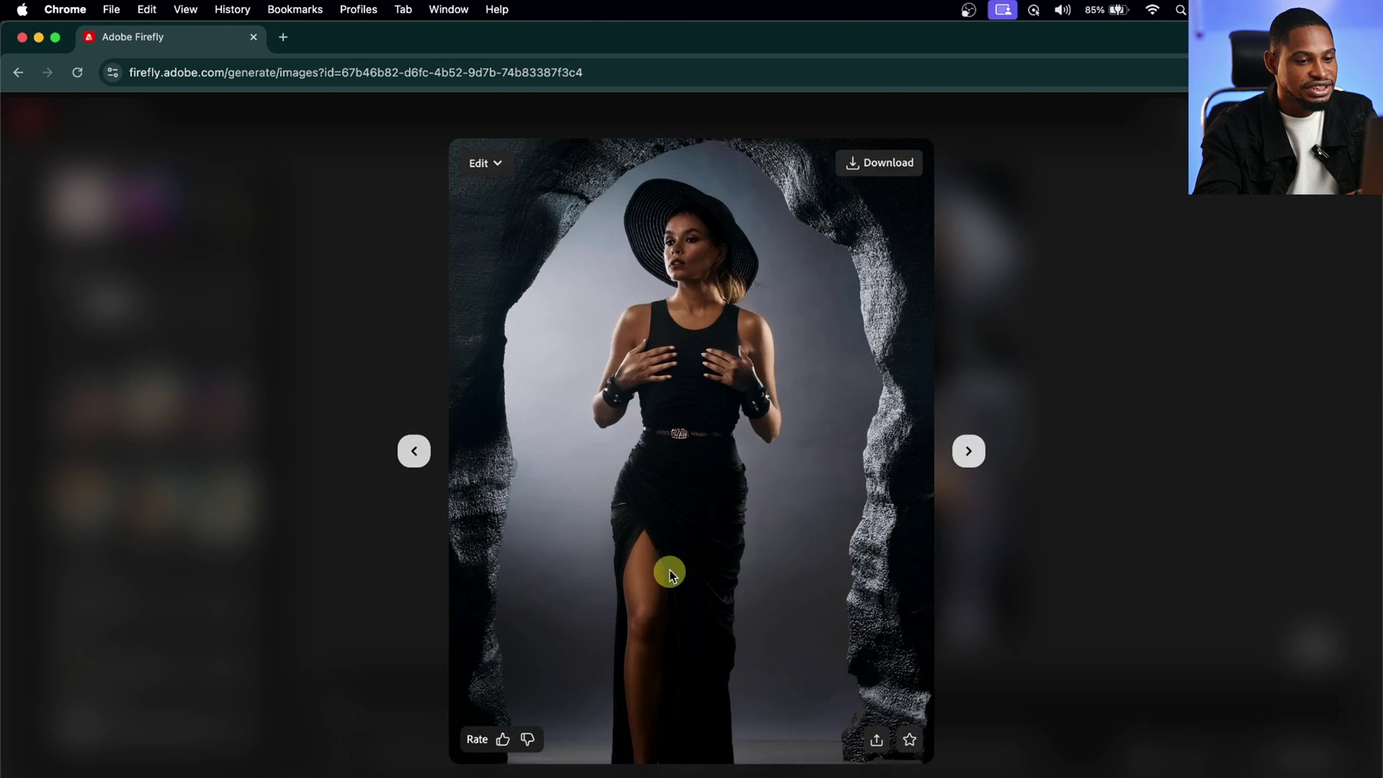
{"action": "left_click", "coordinate": [978, 444]}
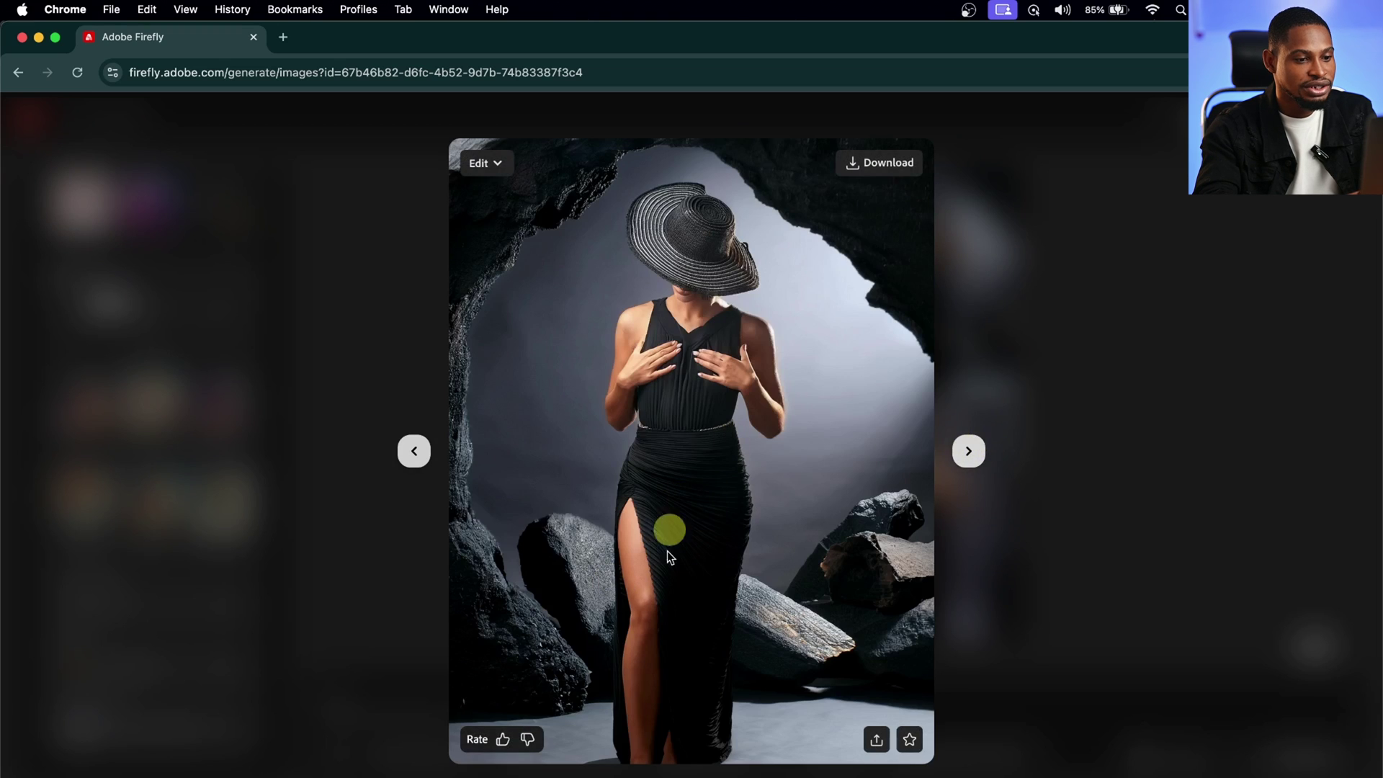
{"action": "left_click", "coordinate": [967, 453]}
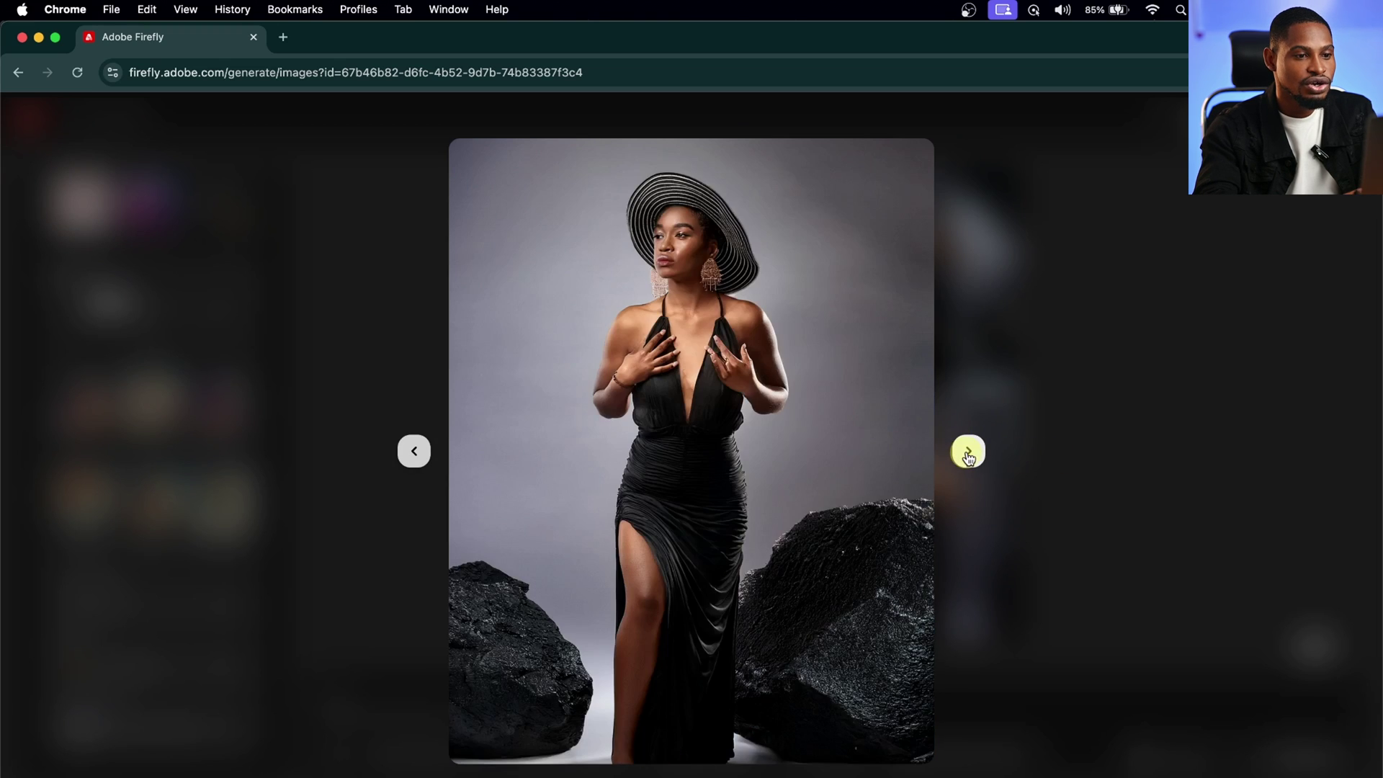
{"action": "left_click", "coordinate": [965, 455]}
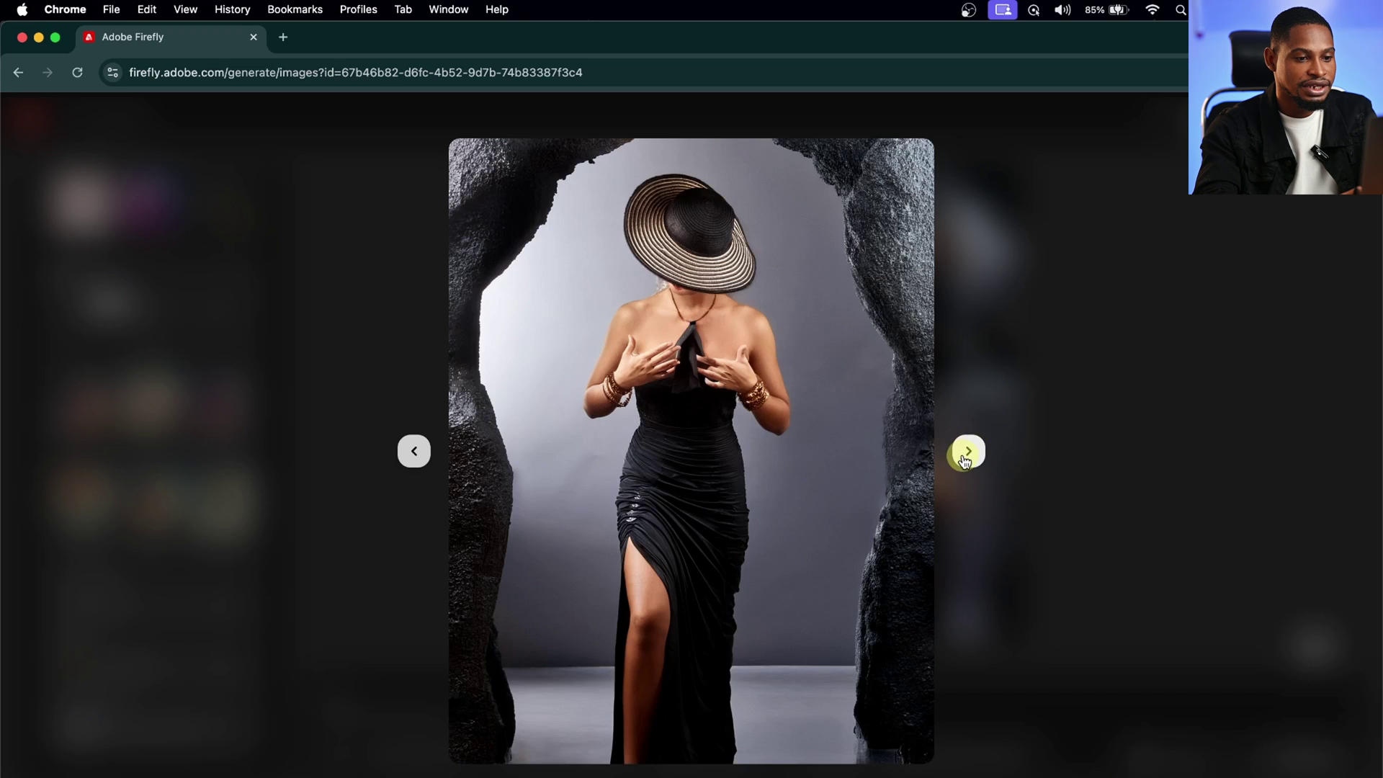
{"action": "left_click", "coordinate": [412, 455]}
{"action": "left_click", "coordinate": [412, 456]}
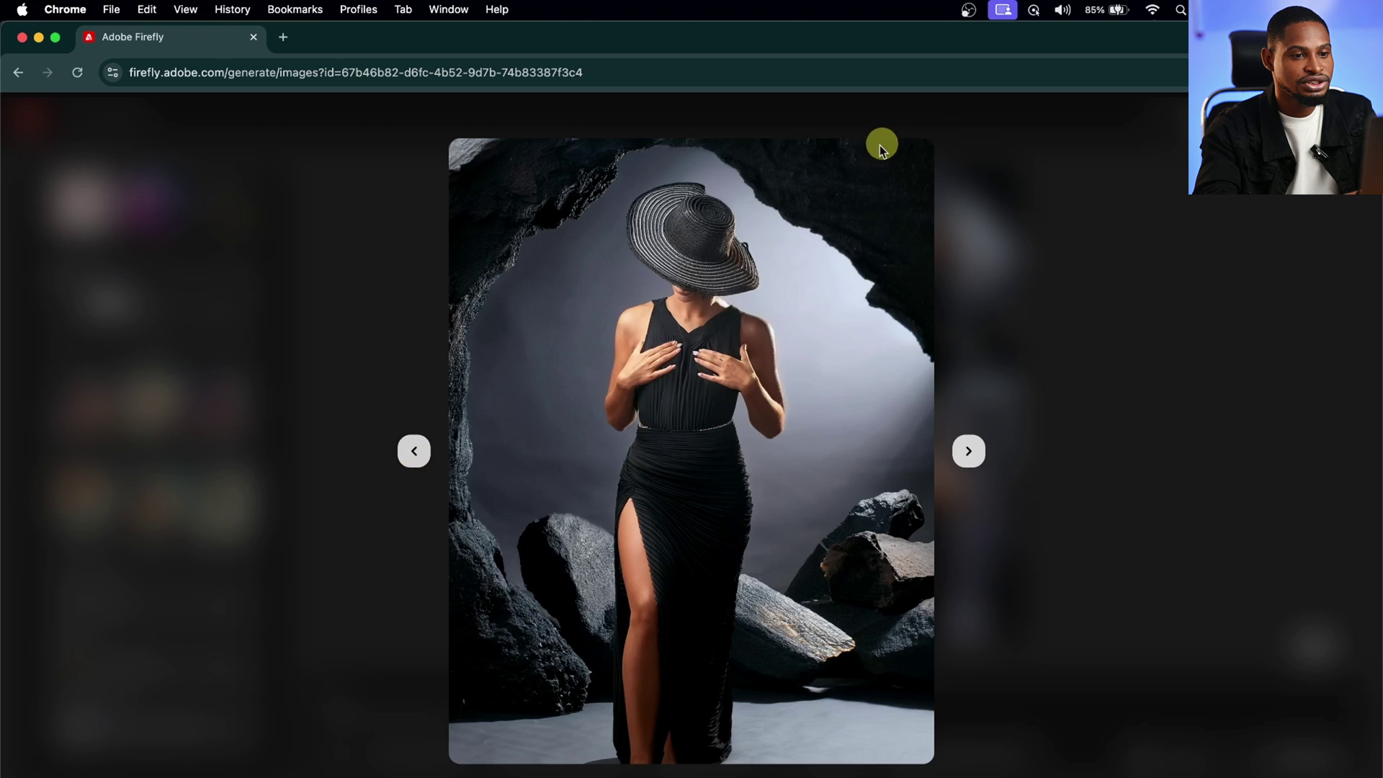
Download the woman-in-rock-arch image and generate a fresh set of four
{"action": "left_click", "coordinate": [872, 163]}
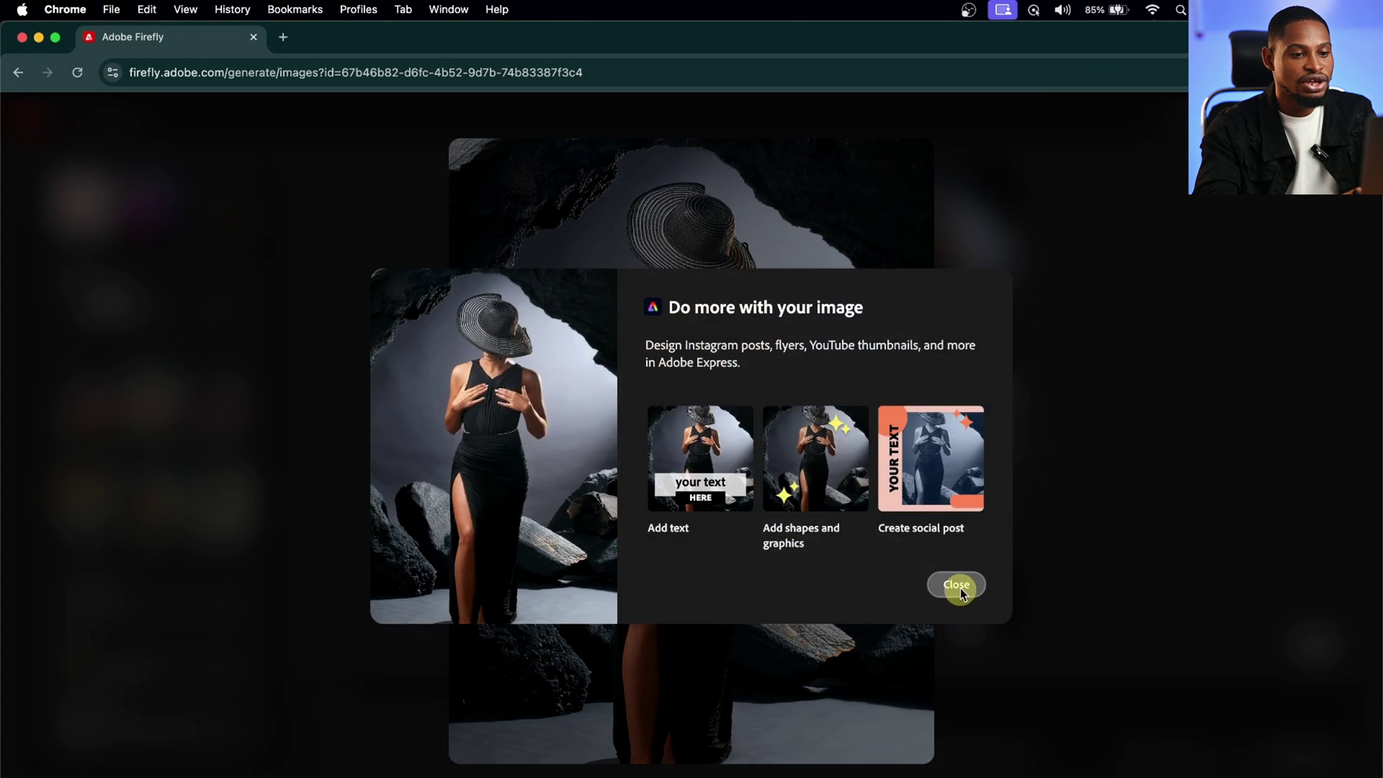
{"action": "left_click", "coordinate": [958, 585]}
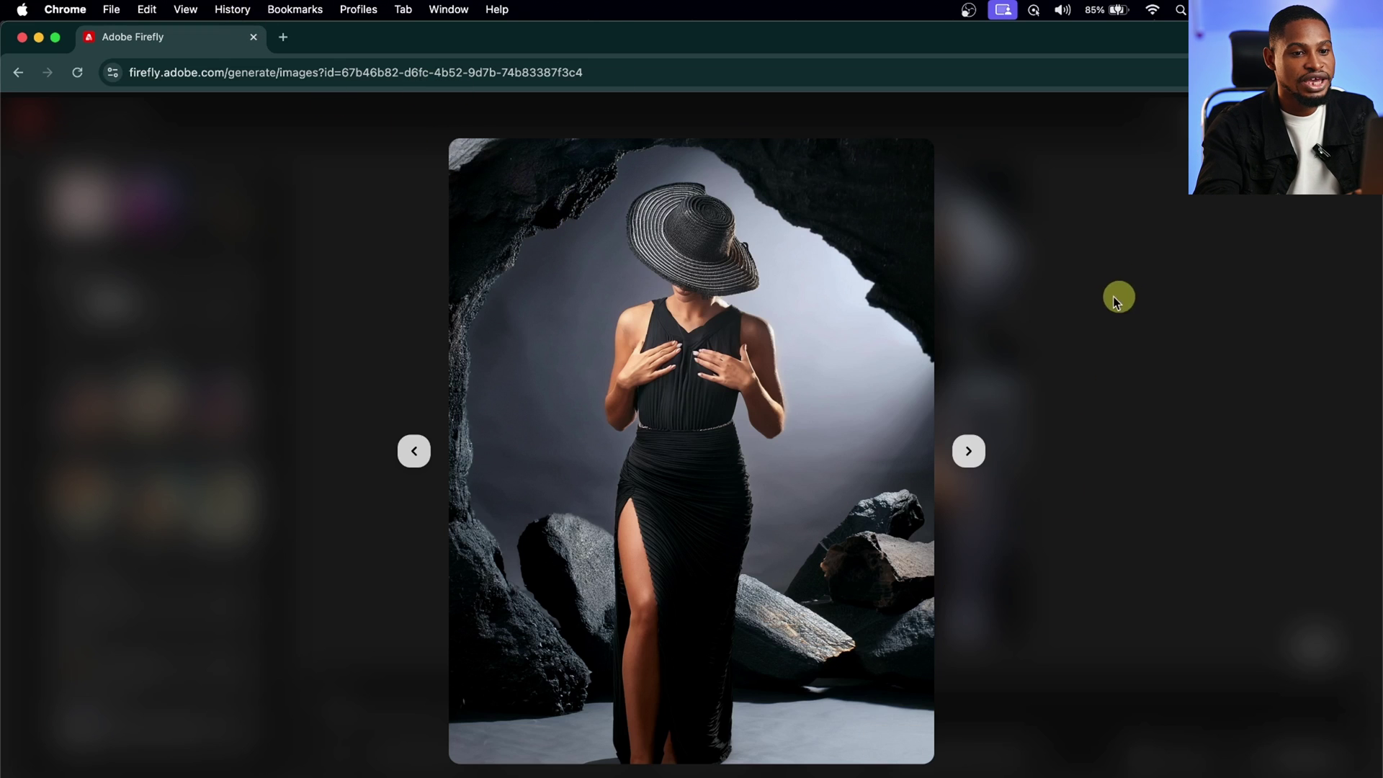
{"action": "key", "text": "Escape"}
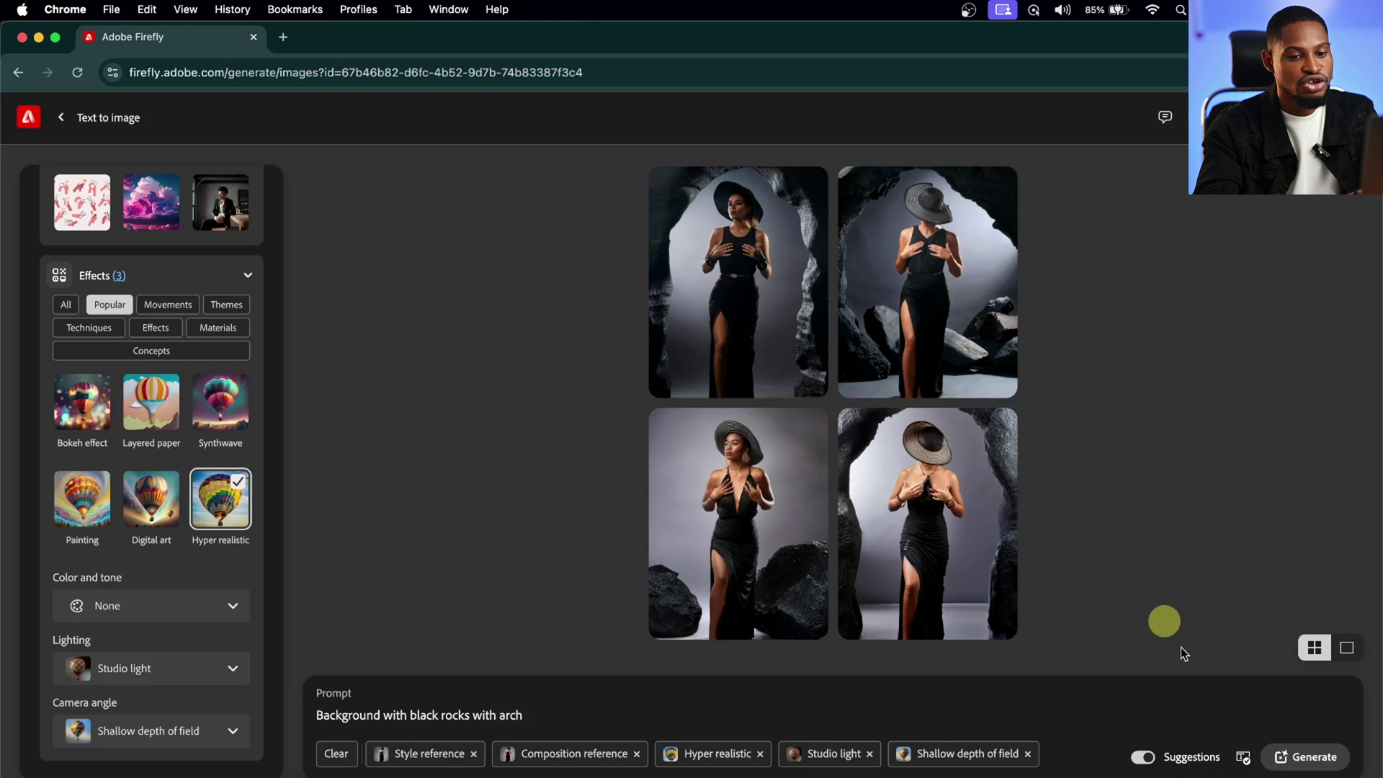
{"action": "left_click", "coordinate": [1300, 756]}
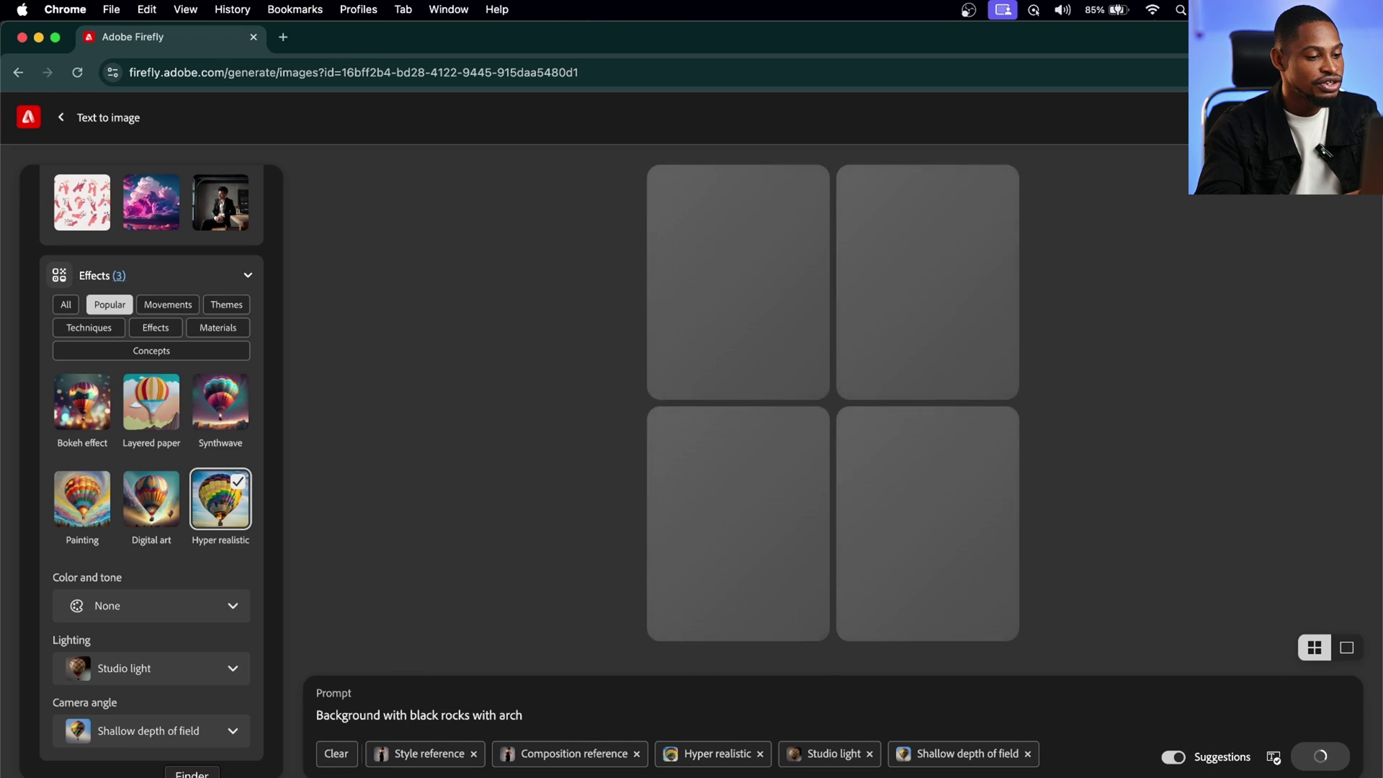
Quick Look through the downloaded Firefly images in the Downloads folder
{"action": "key", "text": "super+Tab"}
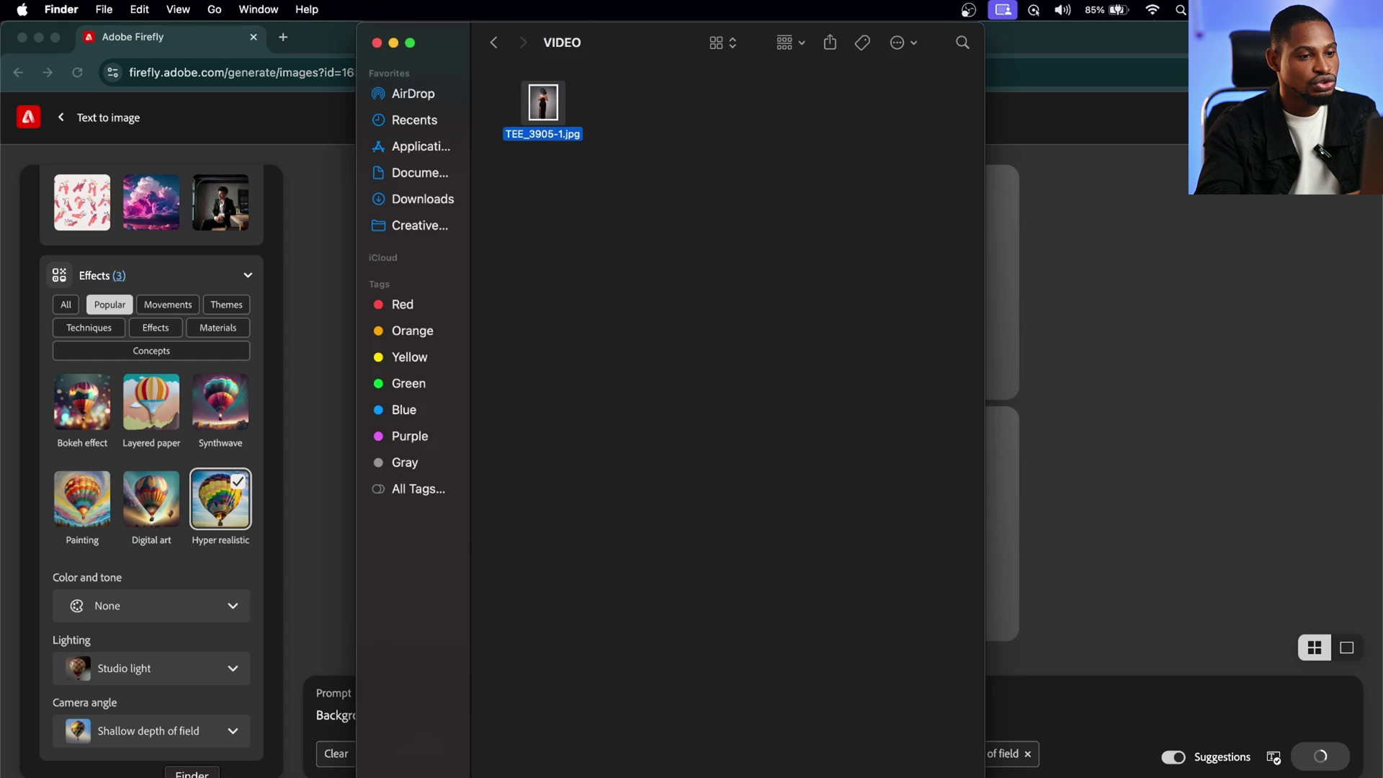
{"action": "left_click", "coordinate": [428, 197]}
{"action": "key", "text": "space"}
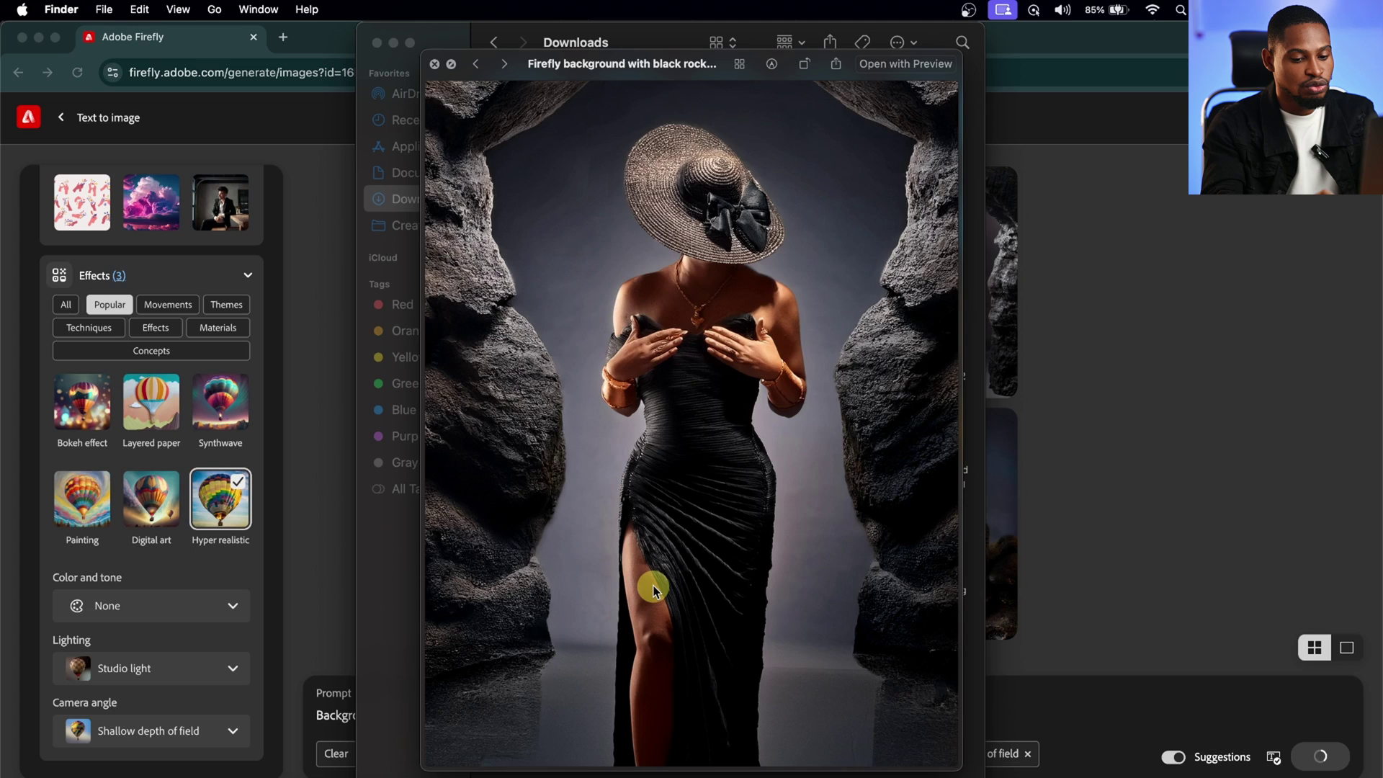
{"action": "key", "text": "Down"}
{"action": "key", "text": "Down"}
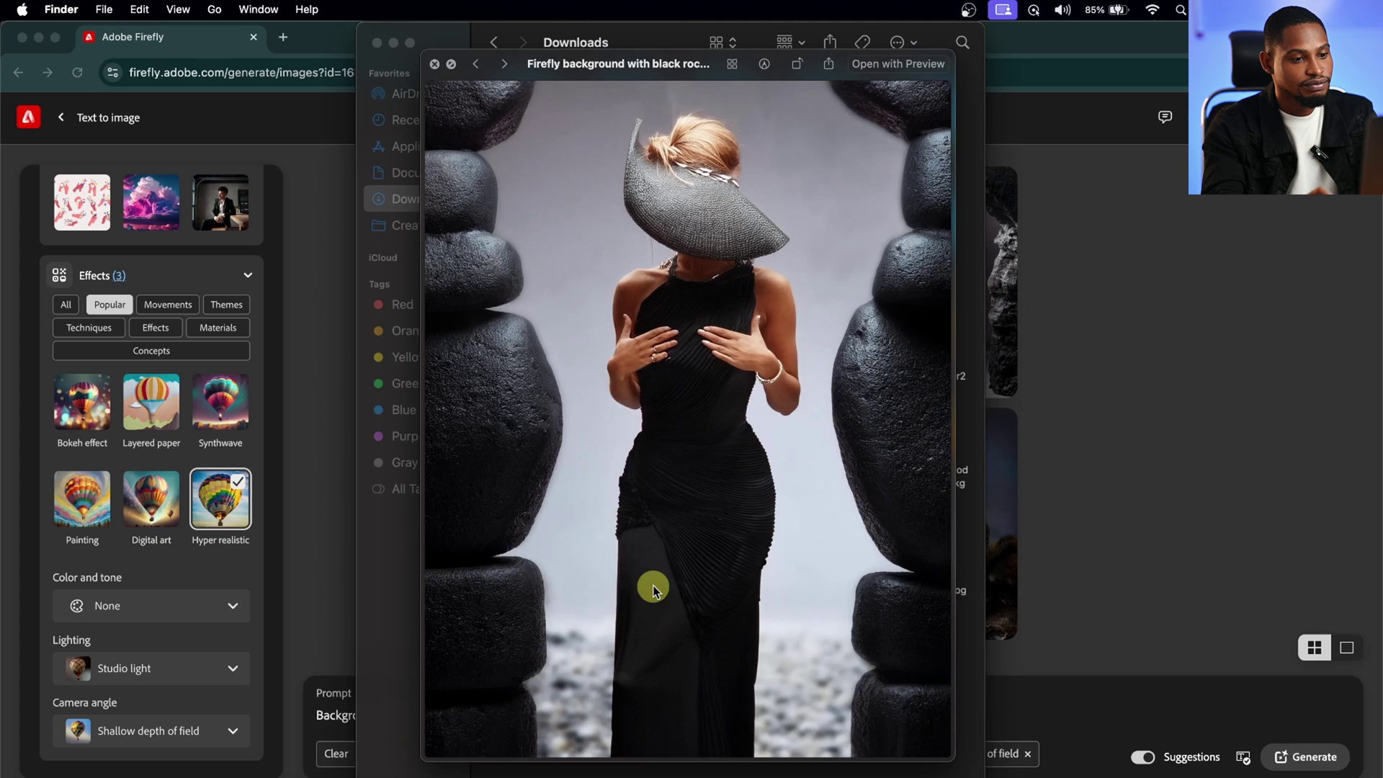
{"action": "key", "text": "Down"}
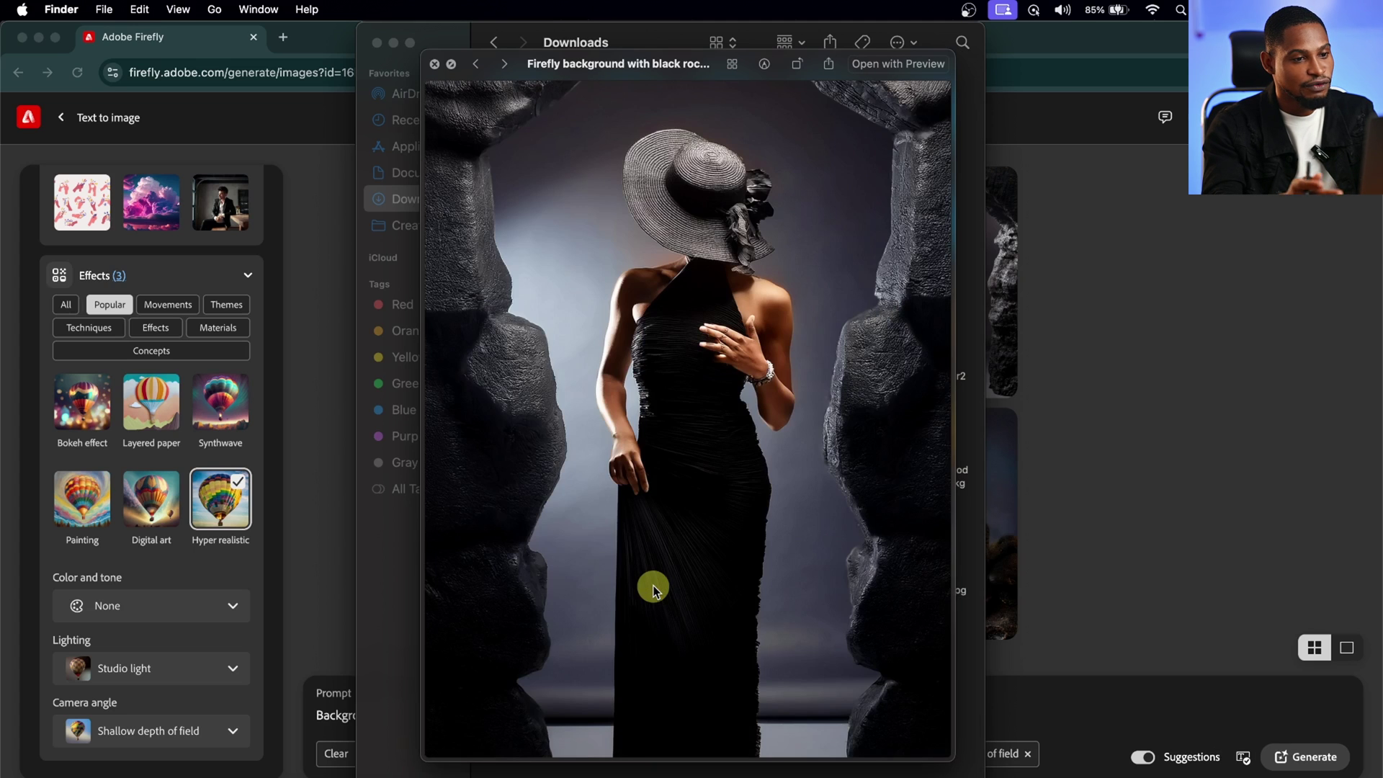
{"action": "key", "text": "Down"}
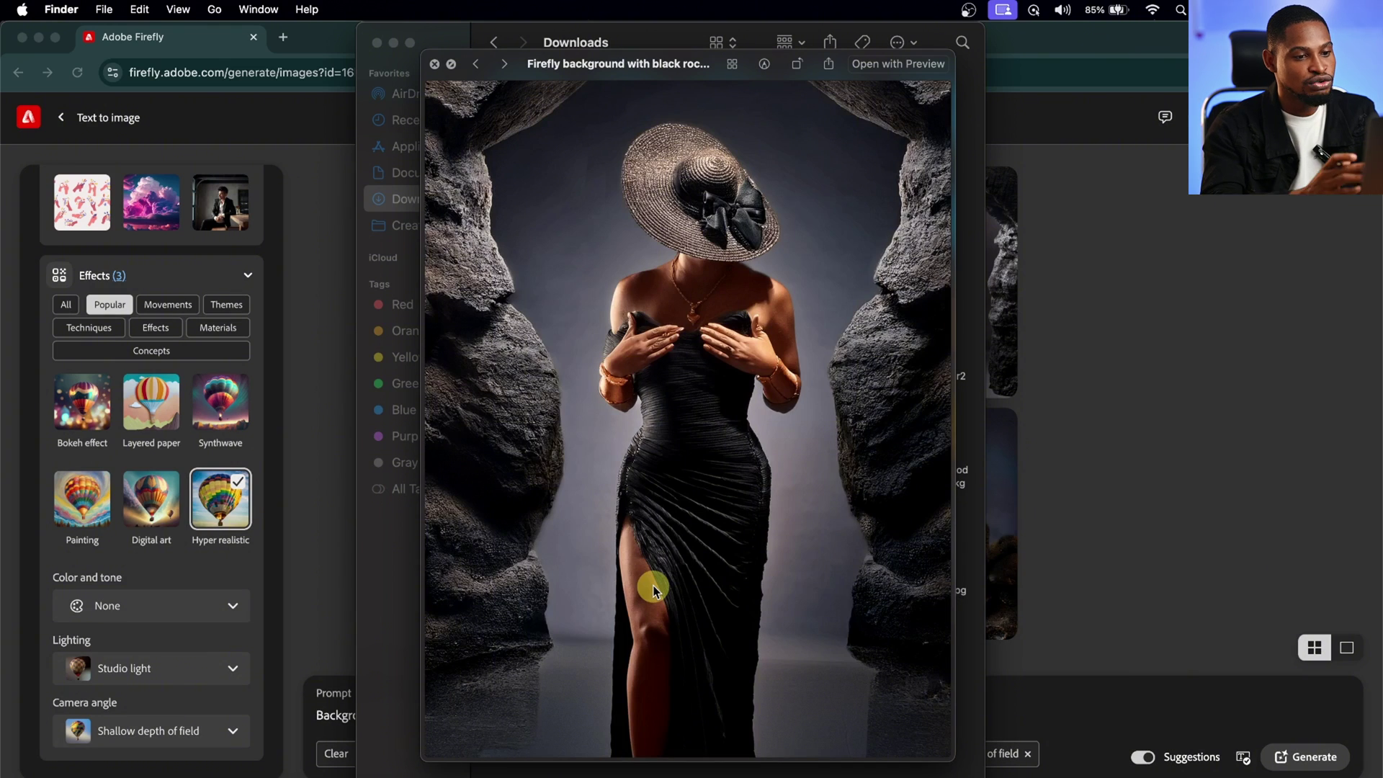
{"action": "key", "text": "space"}
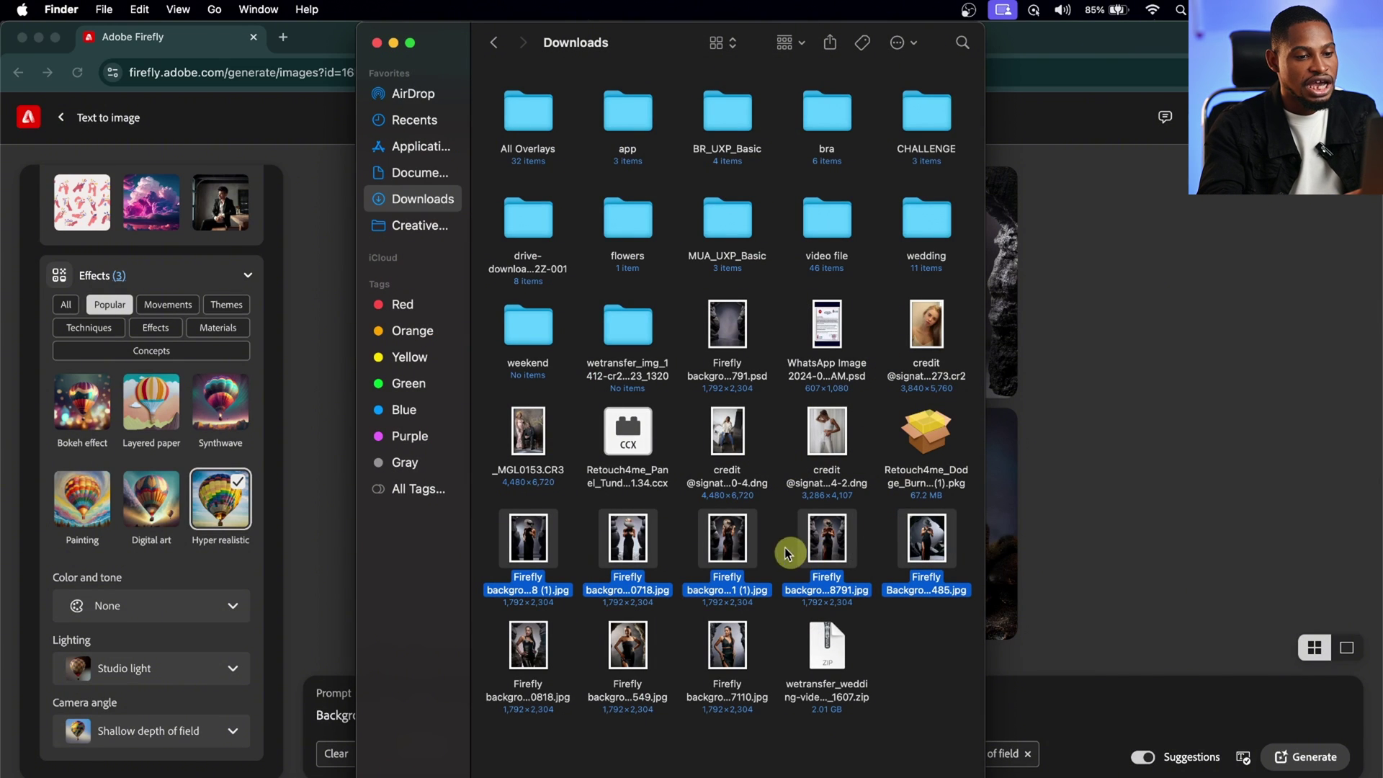
{"action": "left_click", "coordinate": [900, 664]}
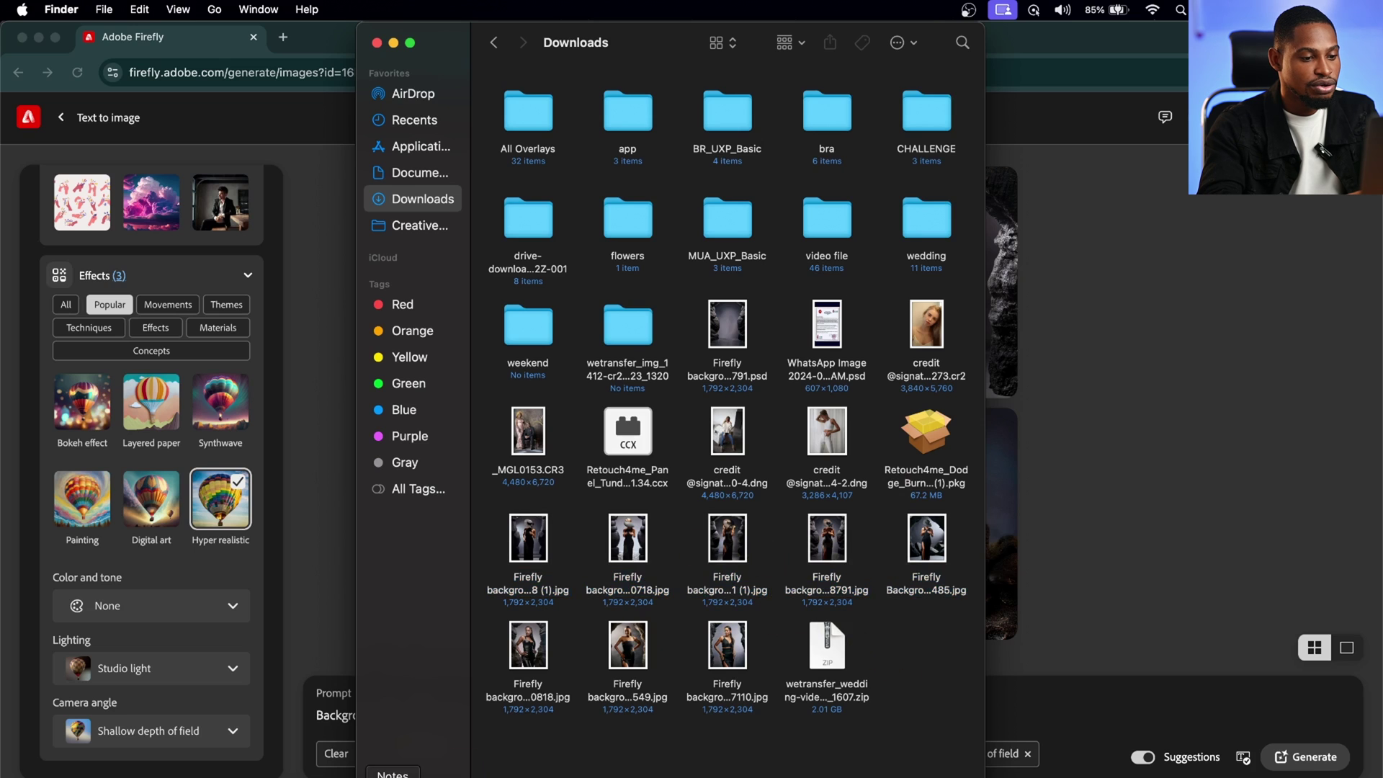
Drag 'Firefly background with black rock with arch 98791.jpg' from Downloads into Photoshop
{"action": "left_click", "coordinate": [593, 775]}
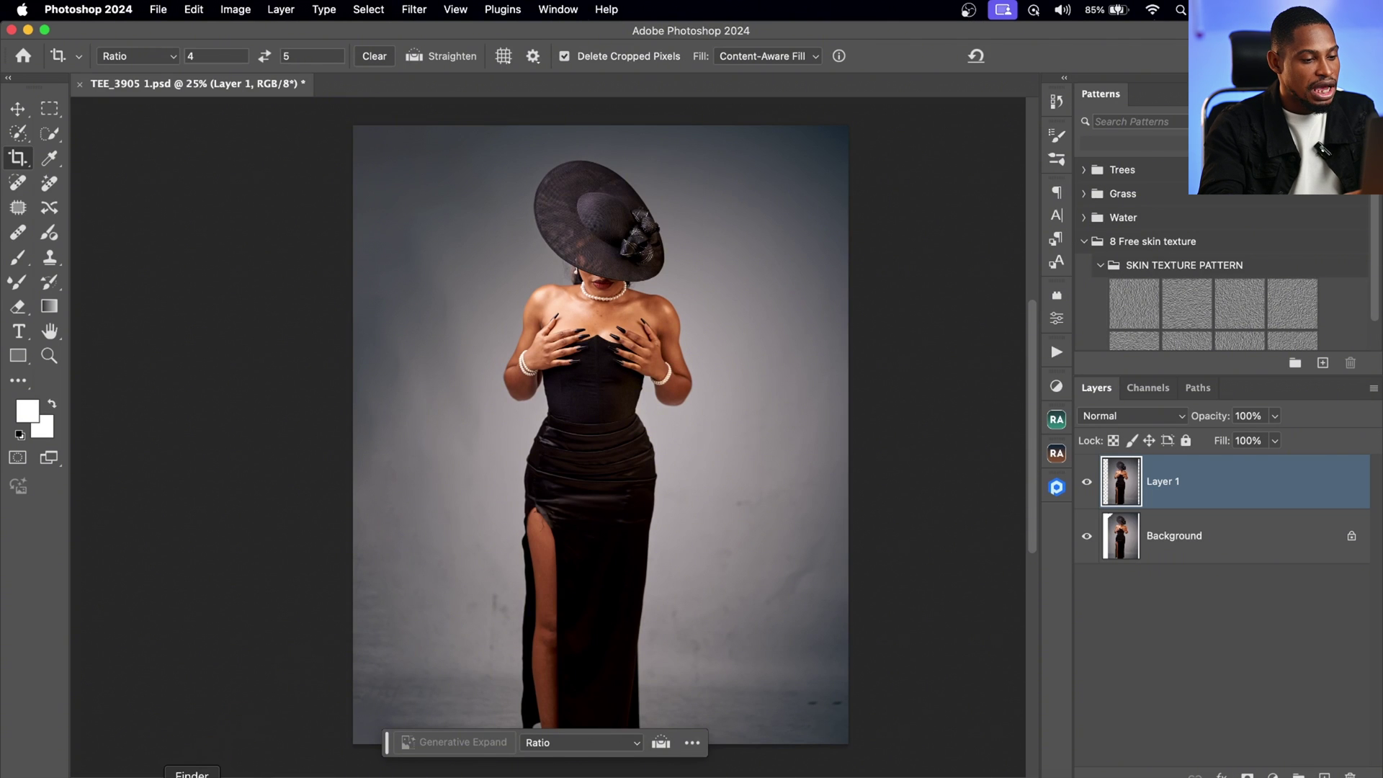
{"action": "left_click", "coordinate": [192, 775]}
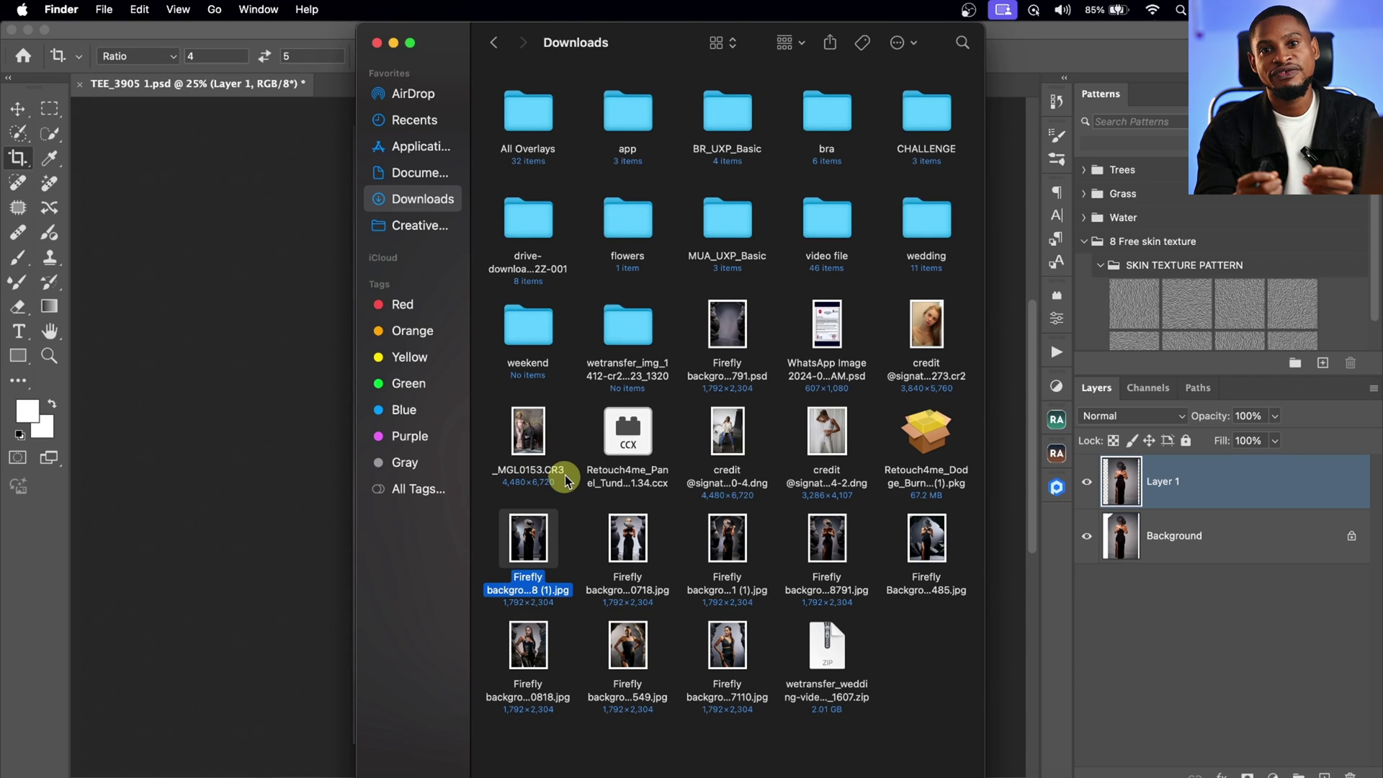
{"action": "left_click", "coordinate": [812, 544]}
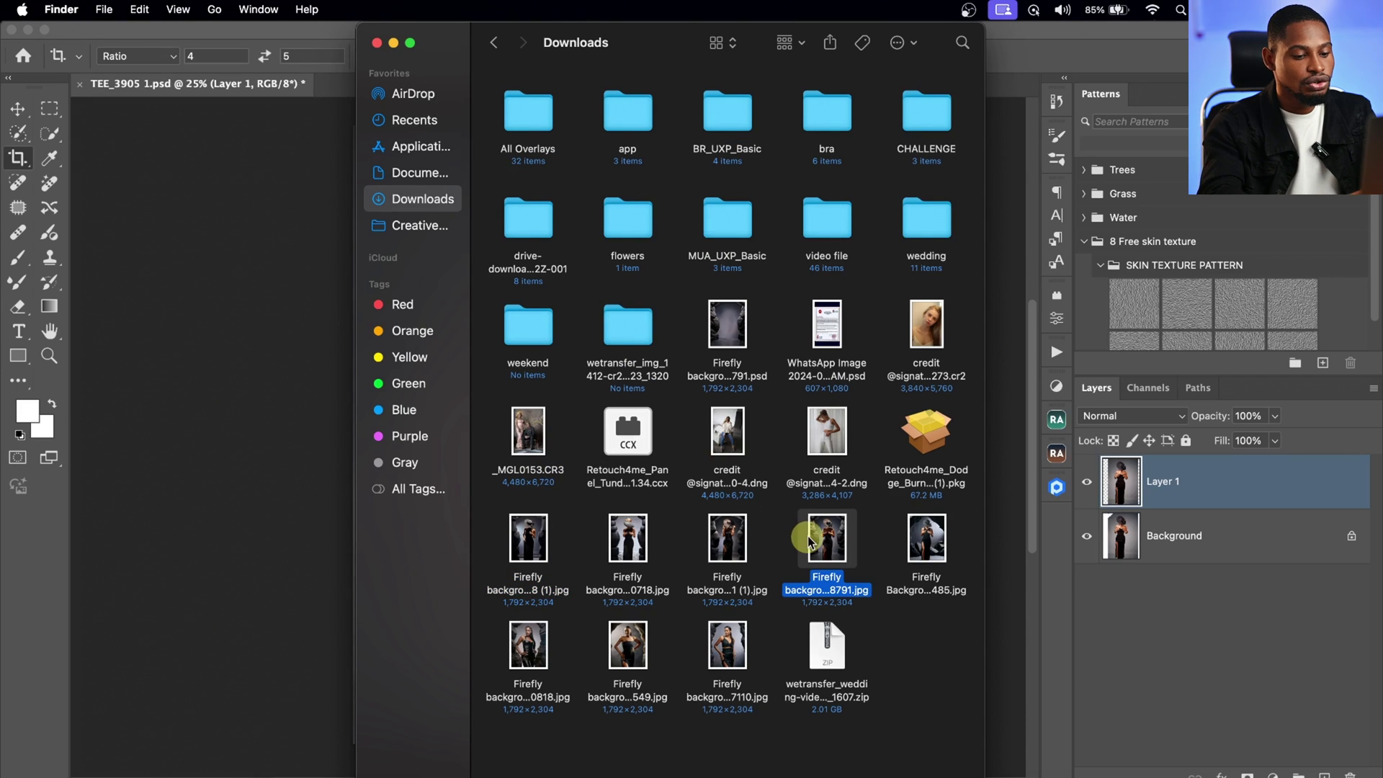
{"action": "key", "text": "space"}
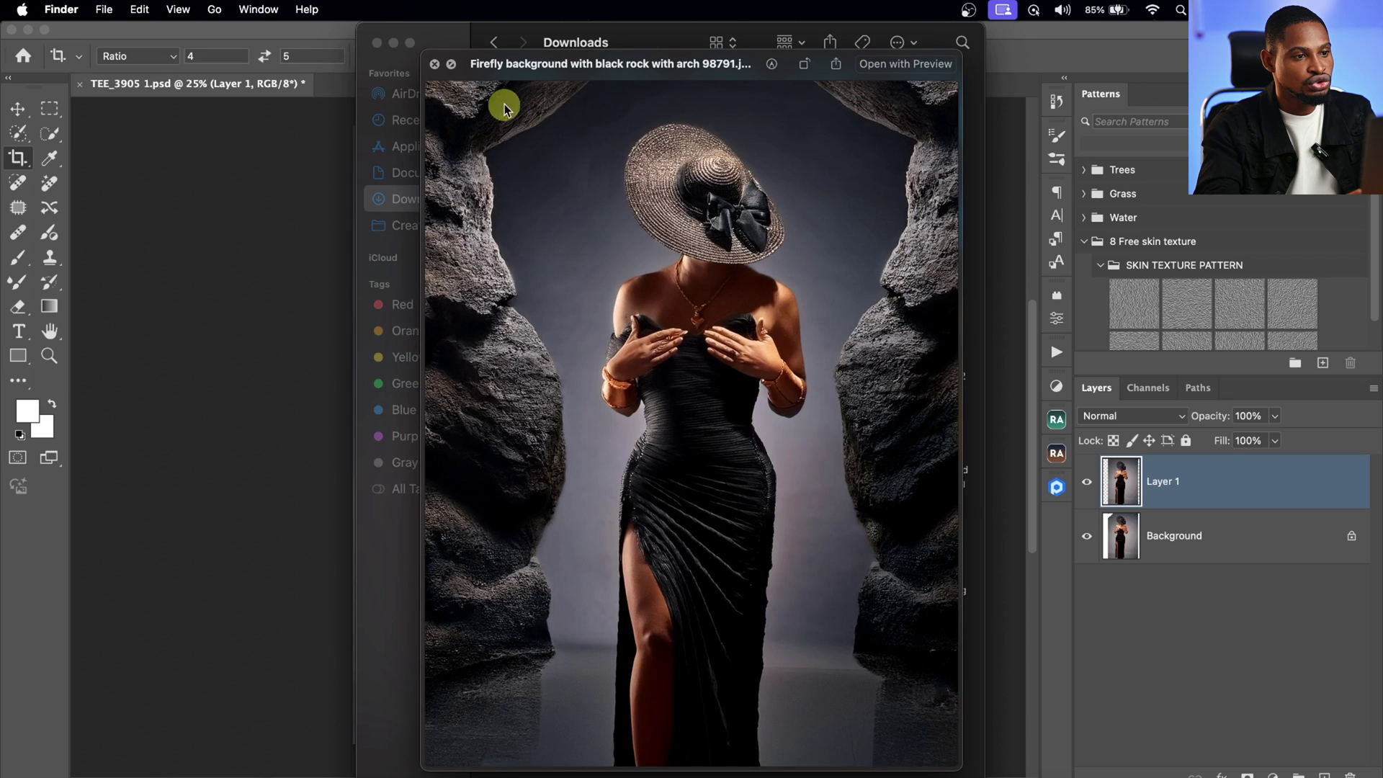
{"action": "left_click", "coordinate": [434, 64]}
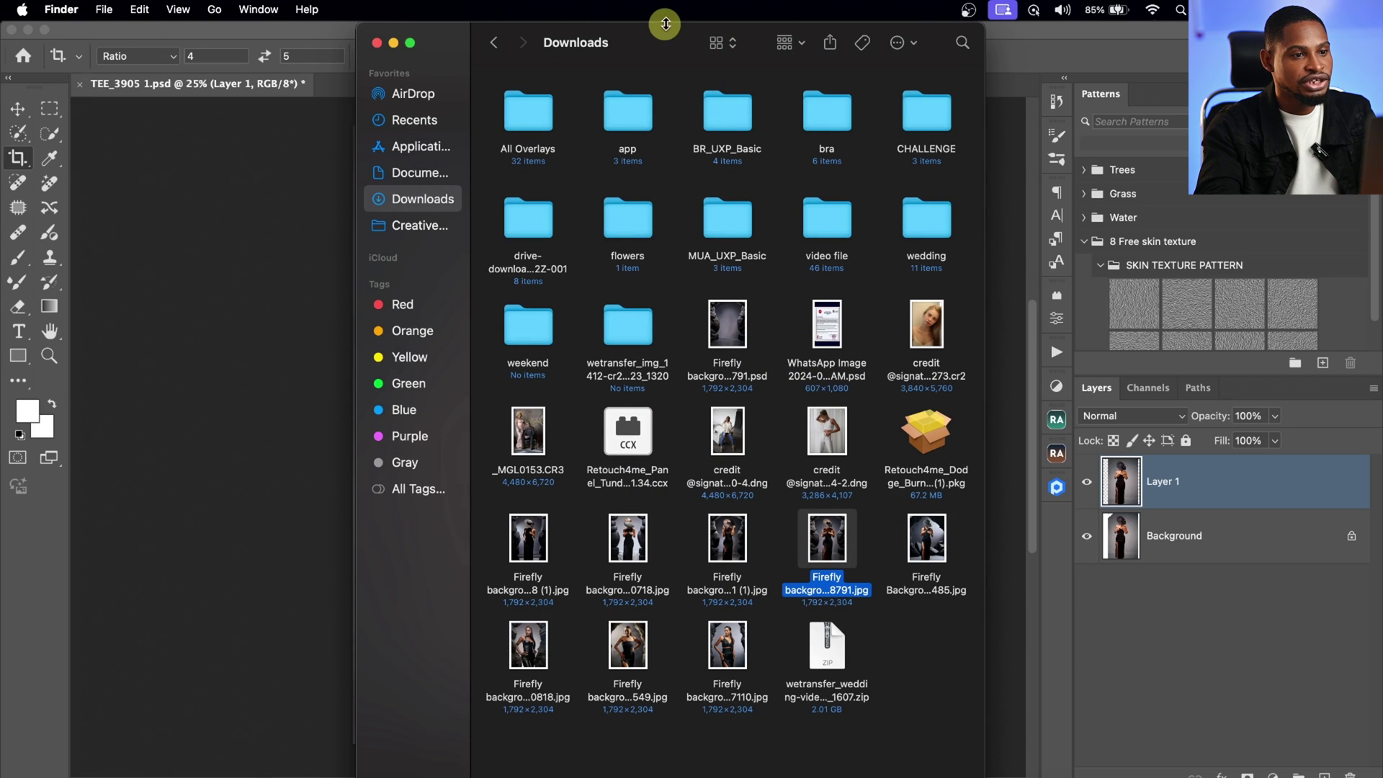
{"action": "left_click_drag", "start_coordinate": [664, 29], "coordinate": [529, 29]}
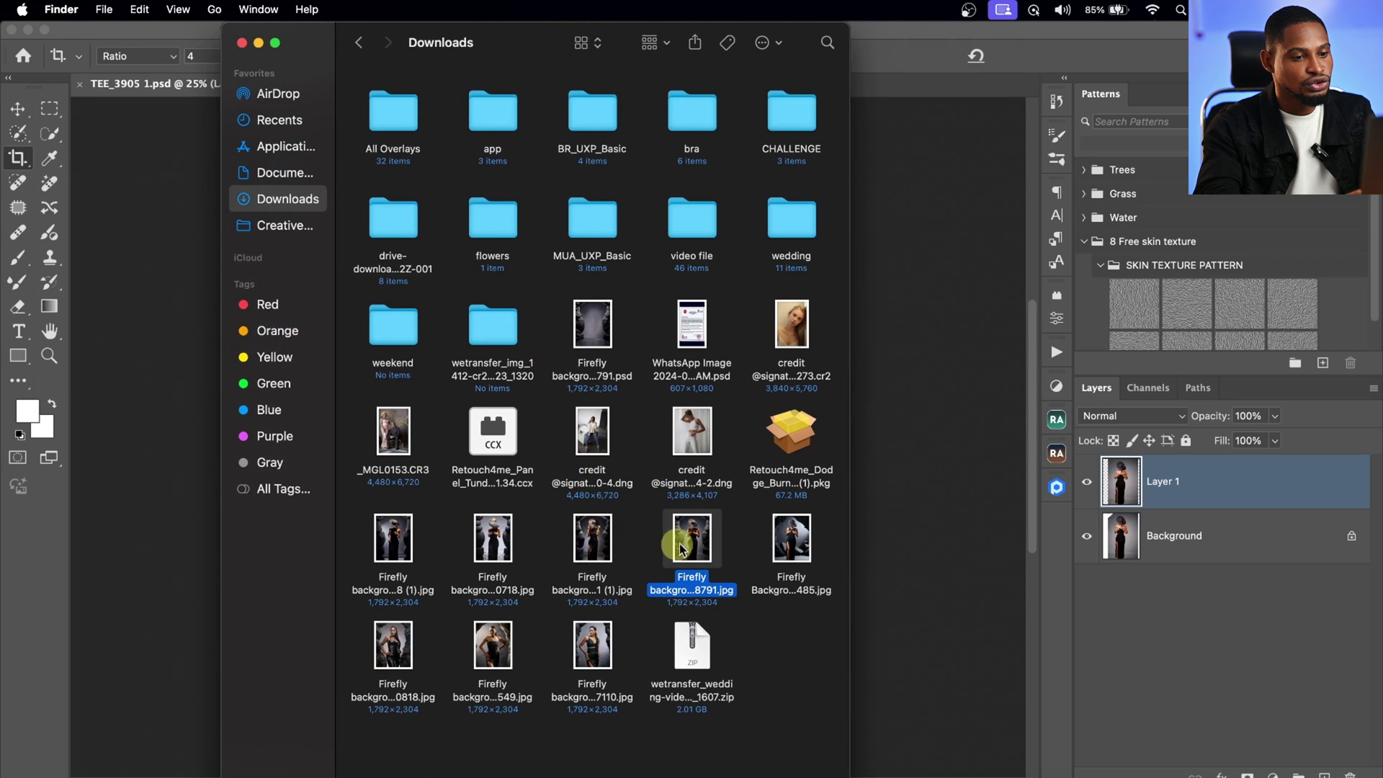
{"action": "left_click_drag", "start_coordinate": [681, 545], "coordinate": [938, 77]}
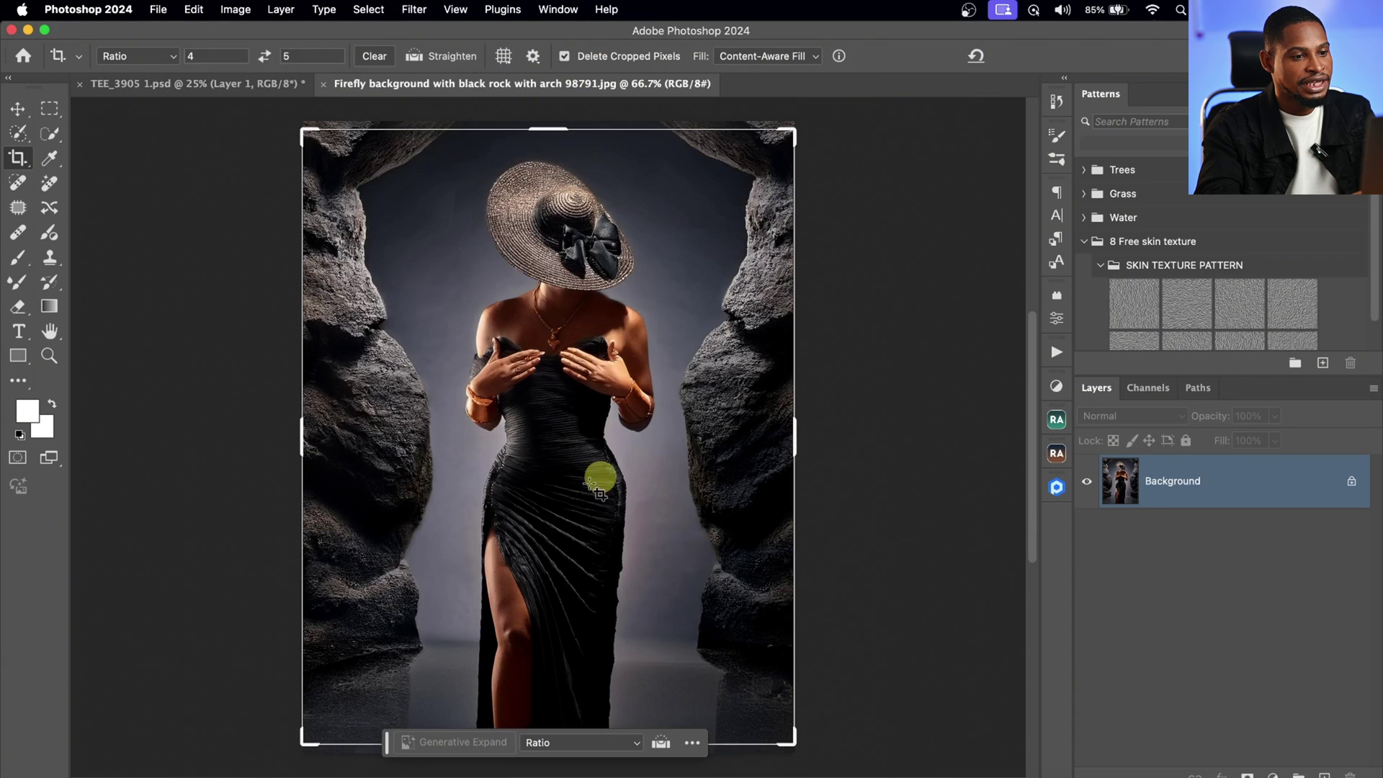
Show TEE_3905 1.psd and the Firefly image side by side in 2-up Vertical, fitting the photo
{"action": "key", "text": "b"}
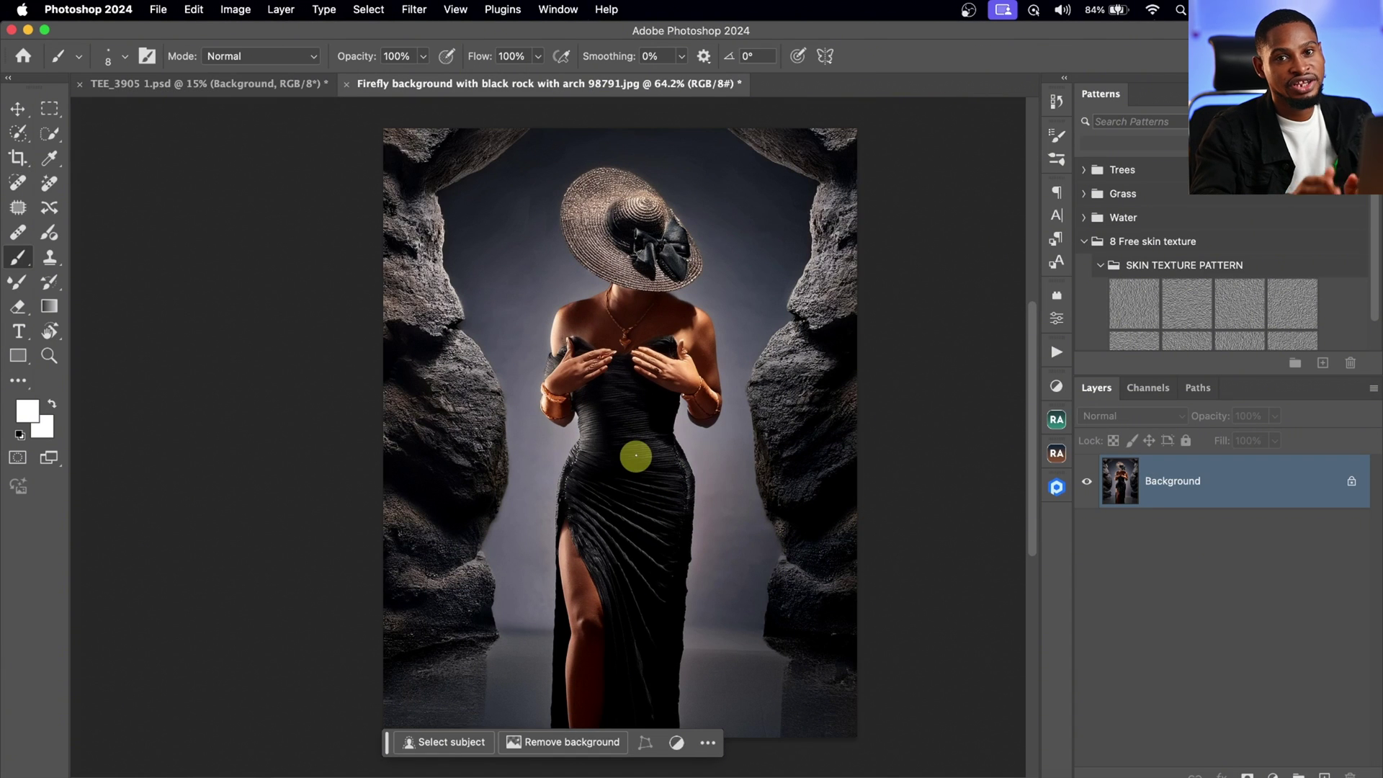
{"action": "left_click", "coordinate": [224, 85]}
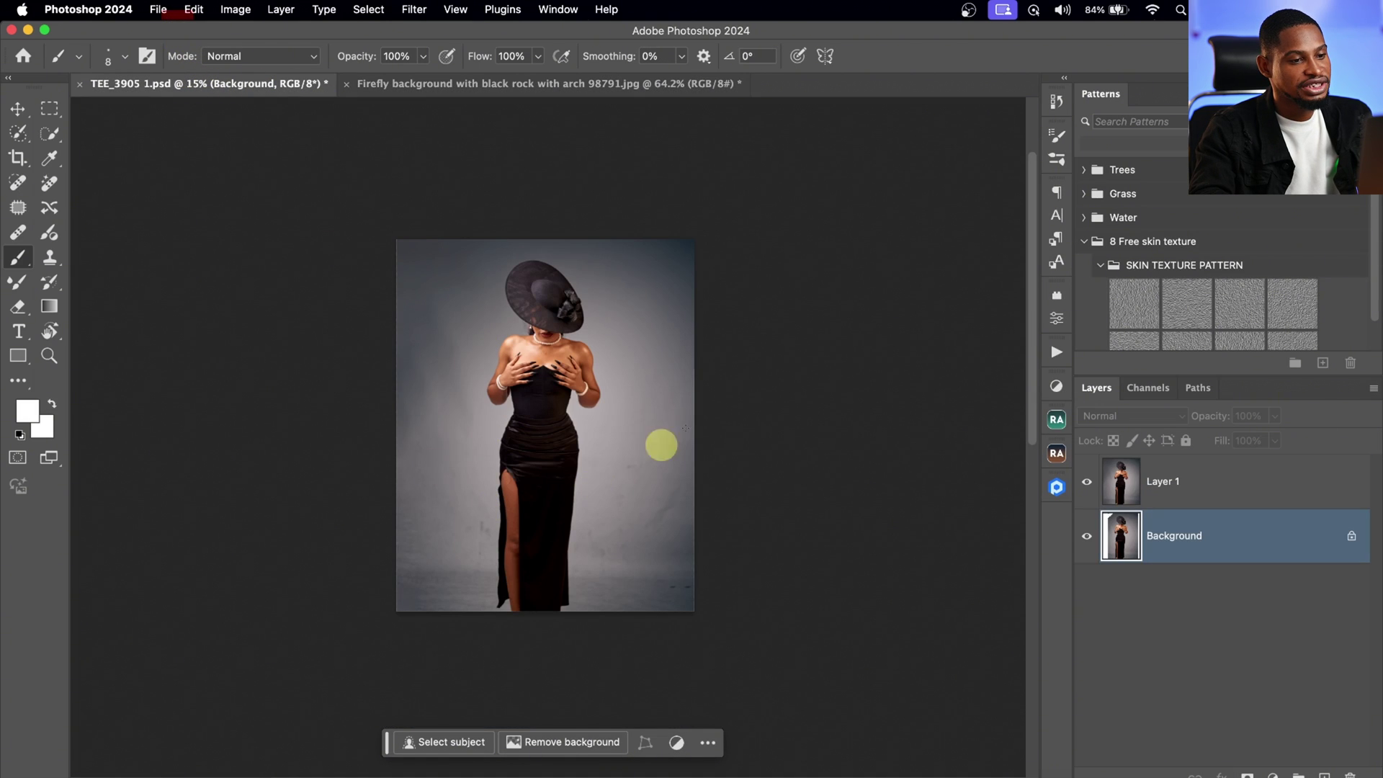
{"action": "left_click", "coordinate": [557, 9]}
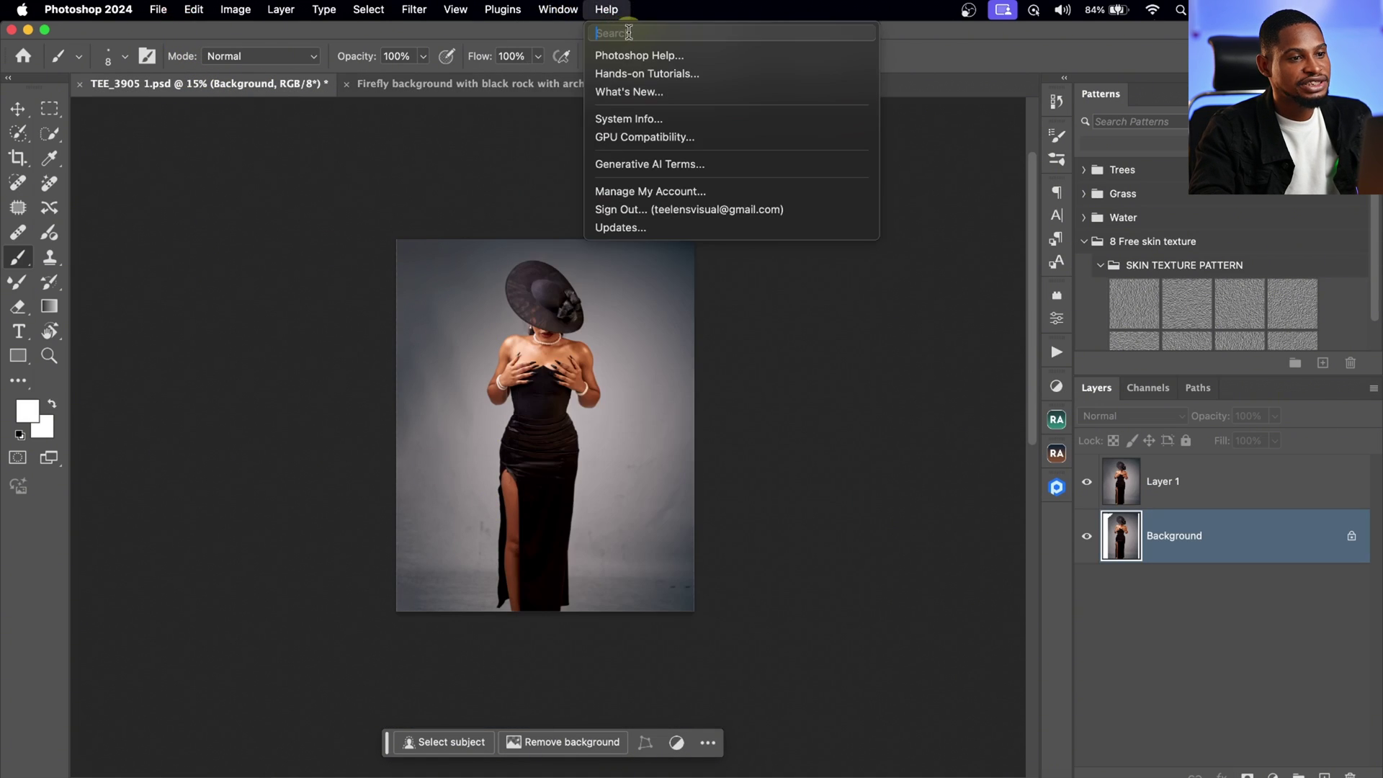
{"action": "mouse_move", "coordinate": [576, 29]}
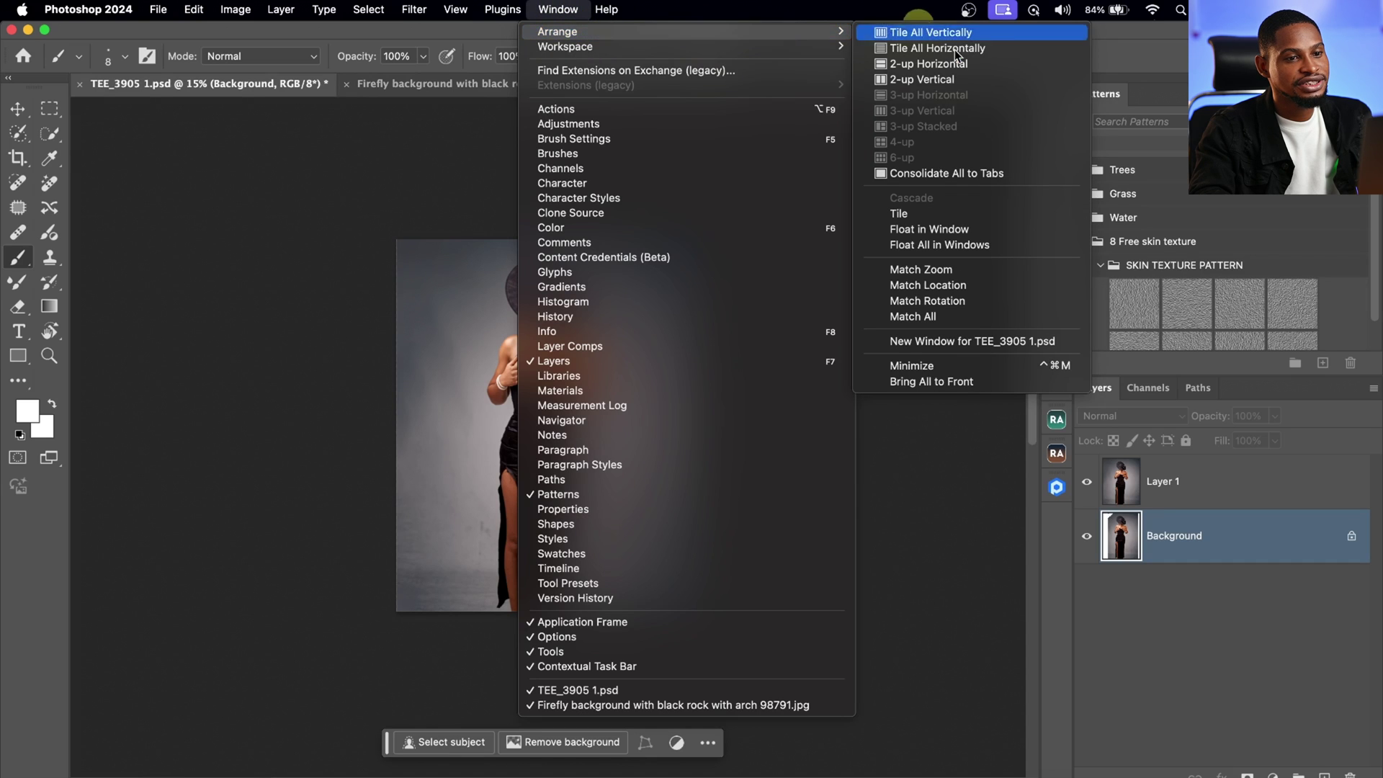
{"action": "left_click", "coordinate": [957, 79]}
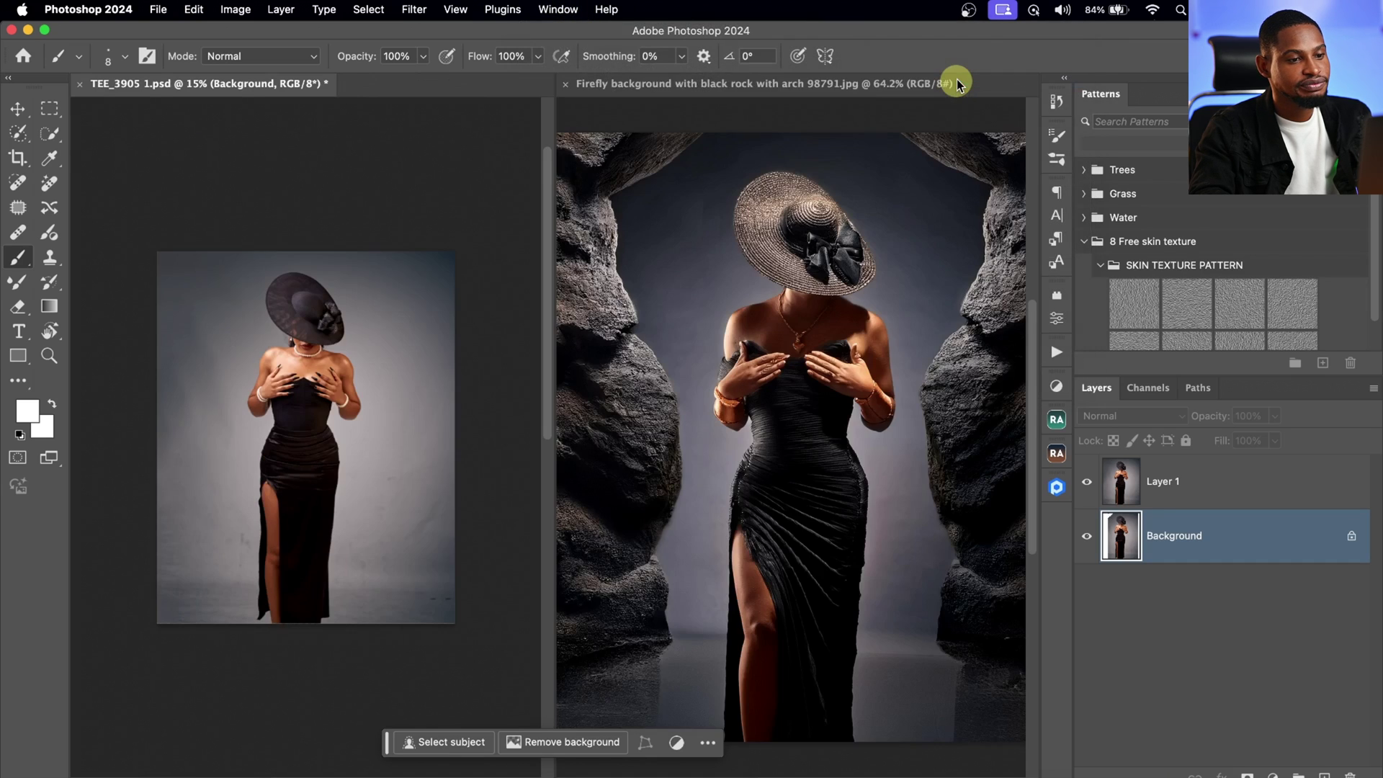
{"action": "key", "text": "super+0"}
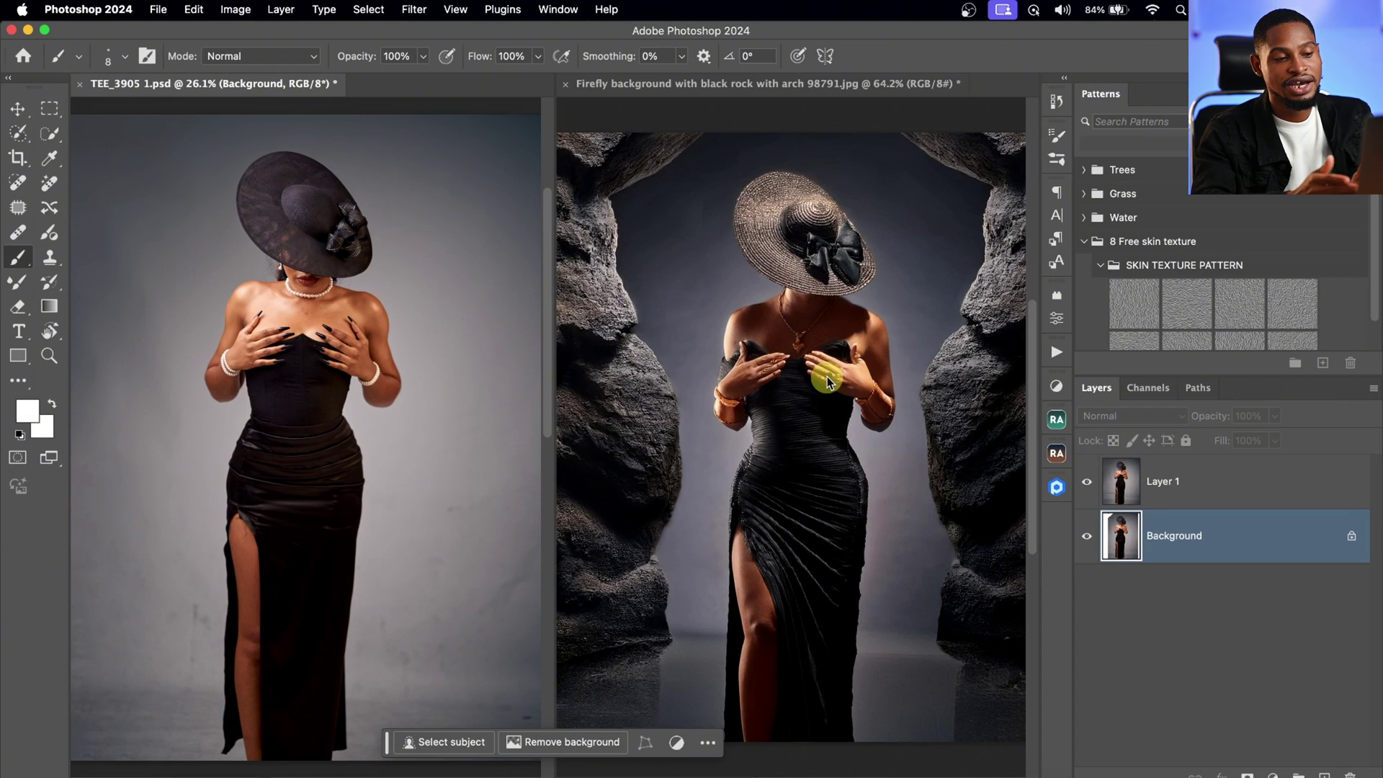
Consolidate both documents back into tabs
{"action": "left_click", "coordinate": [555, 9]}
{"action": "mouse_move", "coordinate": [637, 28]}
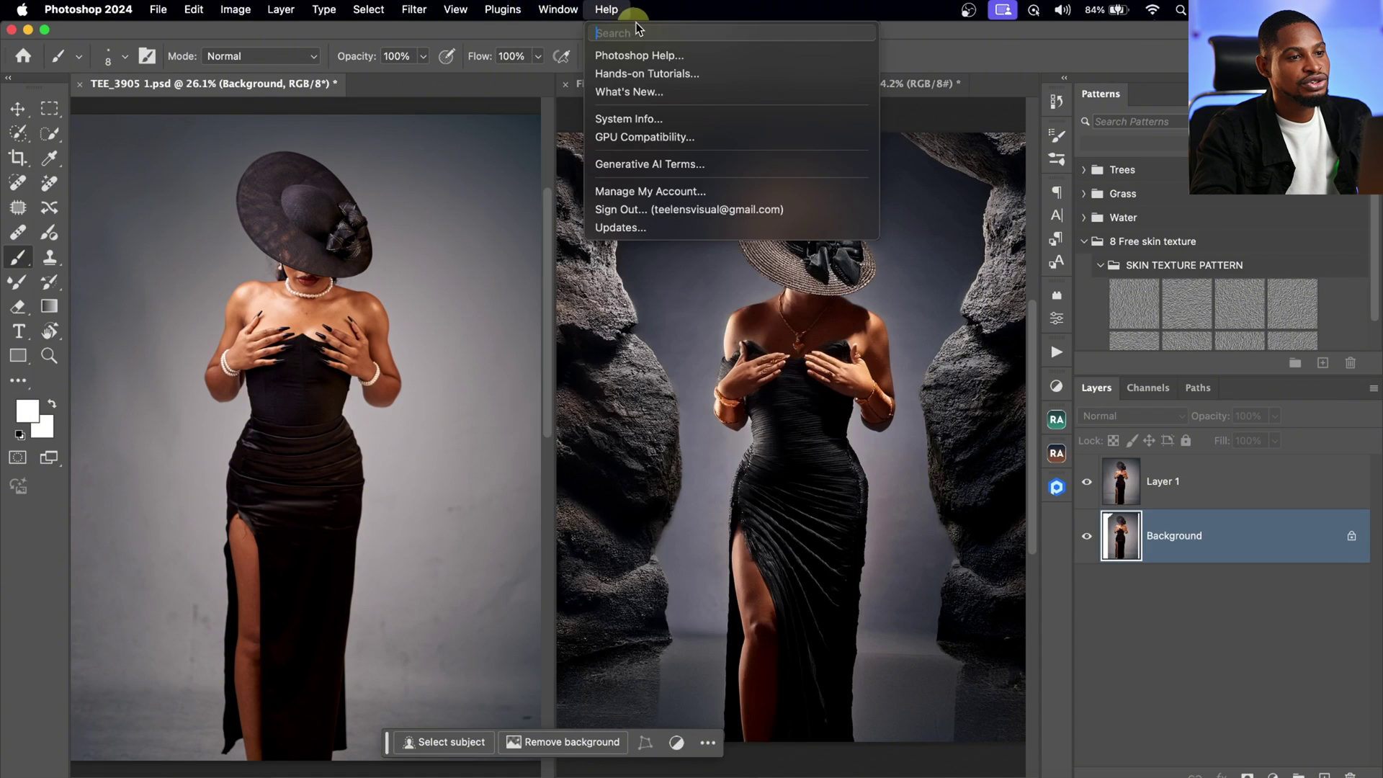
{"action": "mouse_move", "coordinate": [558, 10]}
{"action": "left_click", "coordinate": [921, 26]}
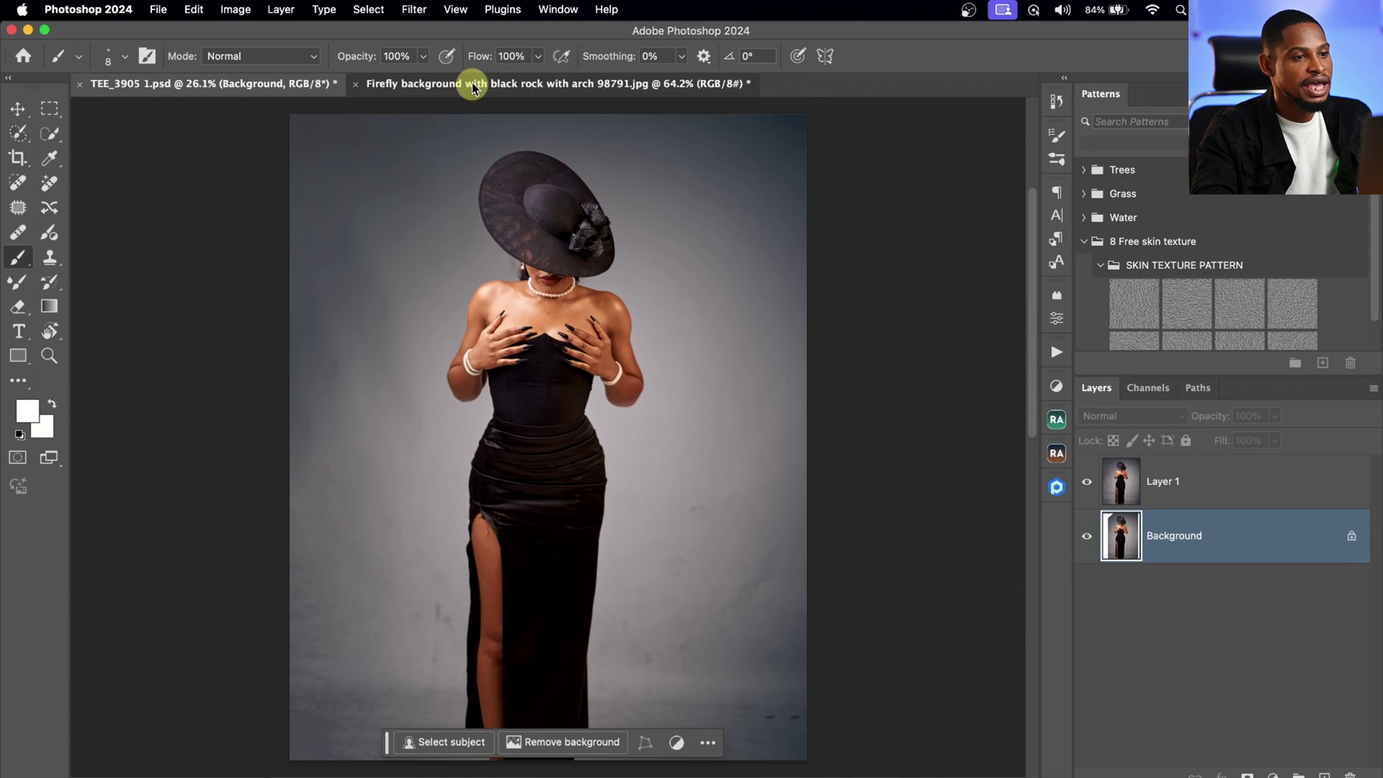
Zoom out on the Firefly image and erase the woman with the Remove tool at size 60
{"action": "left_click", "coordinate": [473, 84]}
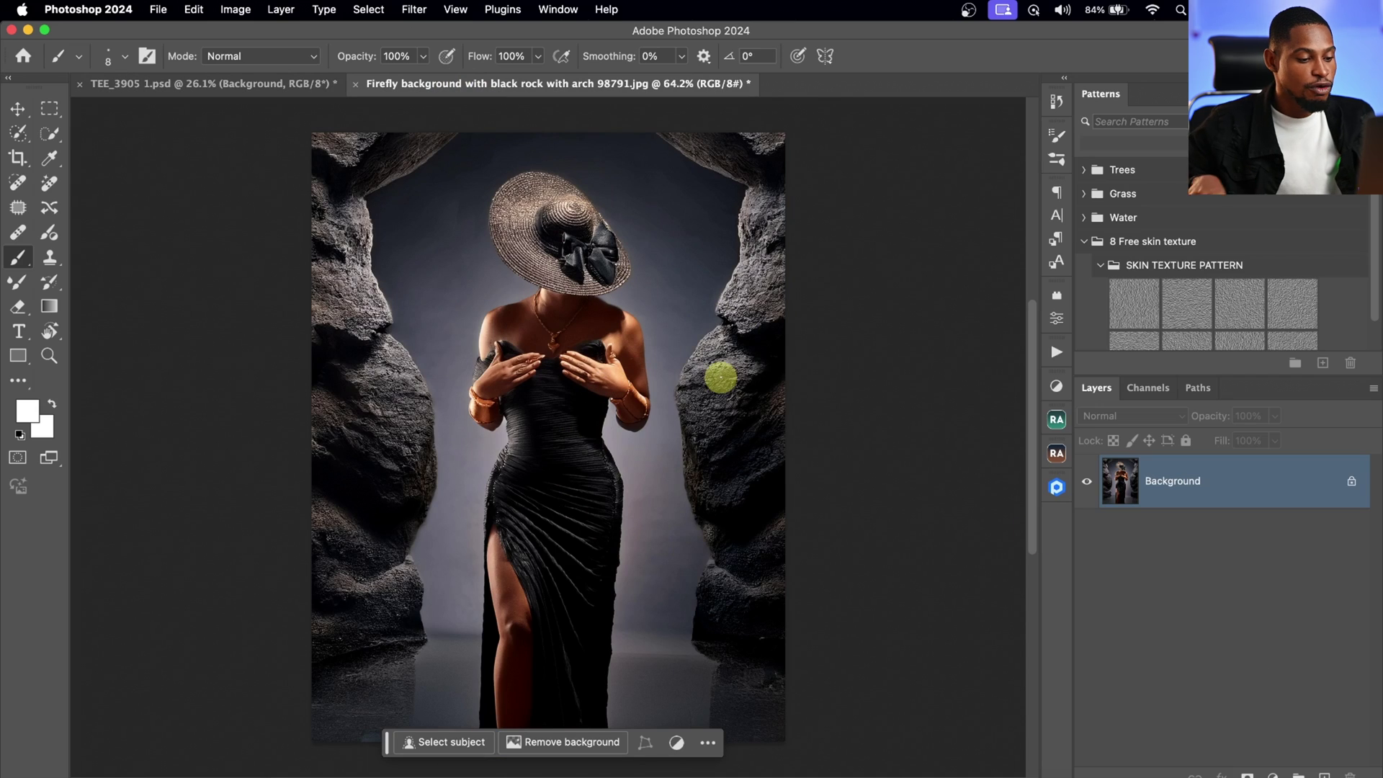
{"action": "key", "text": "z"}
{"action": "left_click_drag", "start_coordinate": [540, 469], "coordinate": [509, 396]}
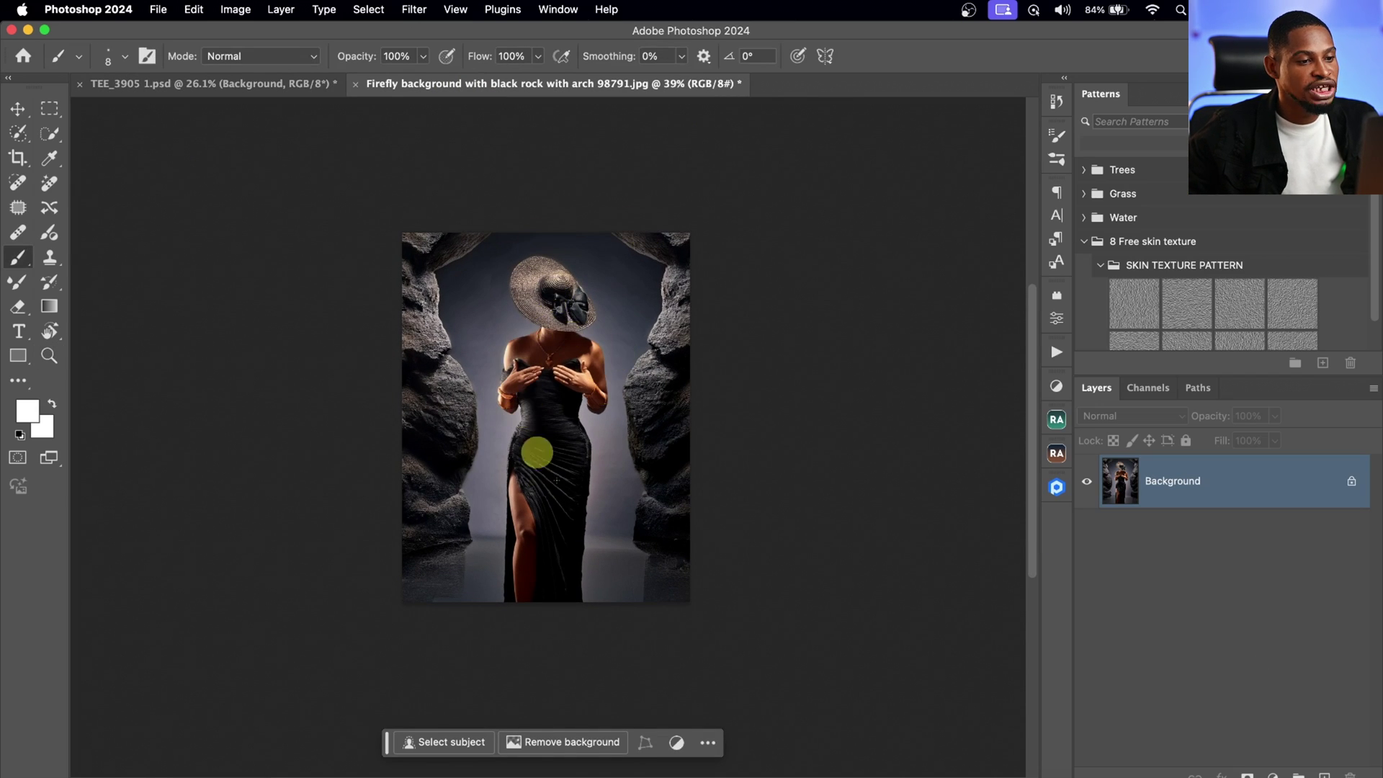
{"action": "left_click", "coordinate": [49, 182]}
{"action": "key", "text": "bracketright"}
{"action": "key", "text": "bracketright"}
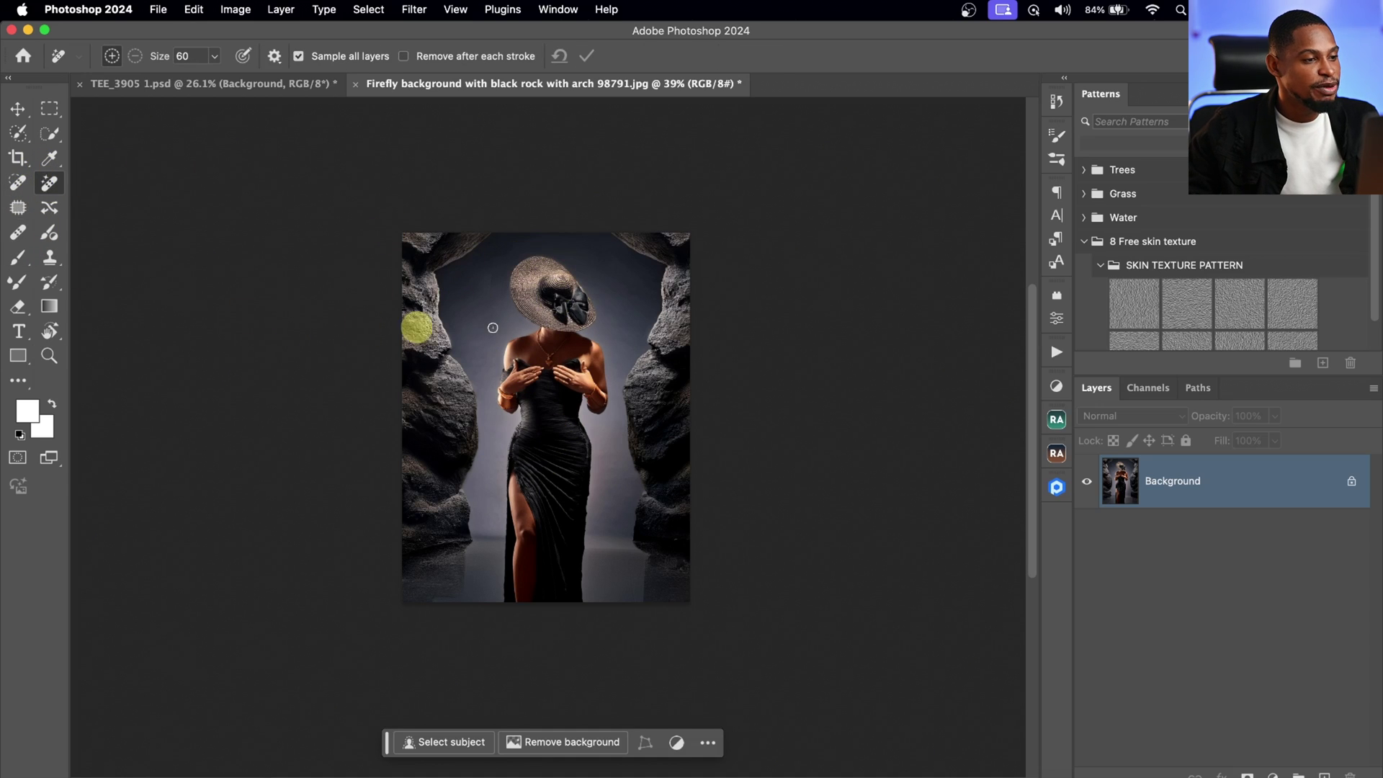
{"action": "mouse_move", "coordinate": [592, 289]}
{"action": "left_mouse_down"}
{"action": "mouse_move", "coordinate": [549, 249]}
{"action": "mouse_move", "coordinate": [503, 265]}
{"action": "mouse_move", "coordinate": [530, 327]}
{"action": "mouse_move", "coordinate": [491, 365]}
{"action": "mouse_move", "coordinate": [508, 428]}
{"action": "mouse_move", "coordinate": [497, 609]}
{"action": "mouse_move", "coordinate": [514, 616]}
{"action": "mouse_move", "coordinate": [592, 604]}
{"action": "mouse_move", "coordinate": [590, 426]}
{"action": "mouse_move", "coordinate": [613, 380]}
{"action": "mouse_move", "coordinate": [587, 292]}
{"action": "left_mouse_up"}
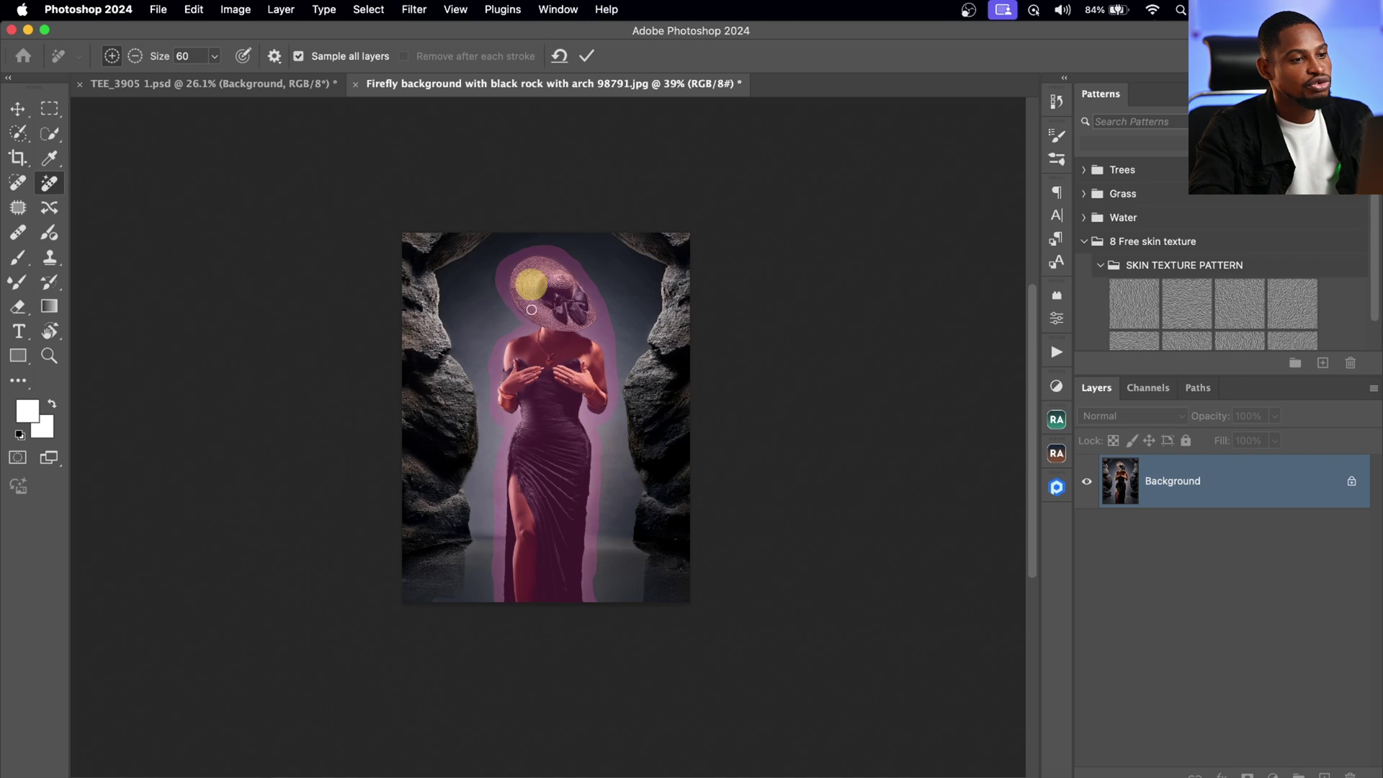
{"action": "left_click", "coordinate": [587, 57]}
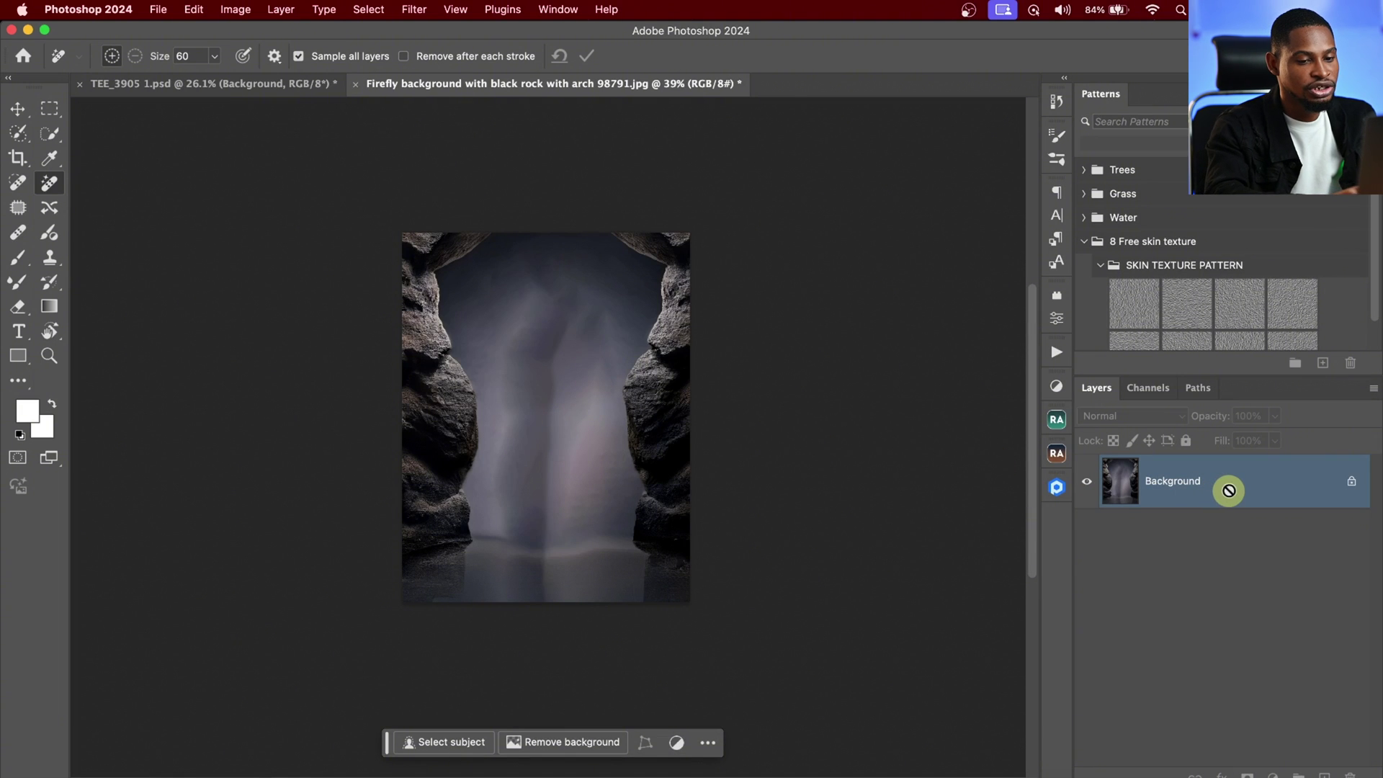
Duplicate the background and blend the misty glow between the arches with the Mixer Brush at various sizes
{"action": "key", "text": "super+j"}
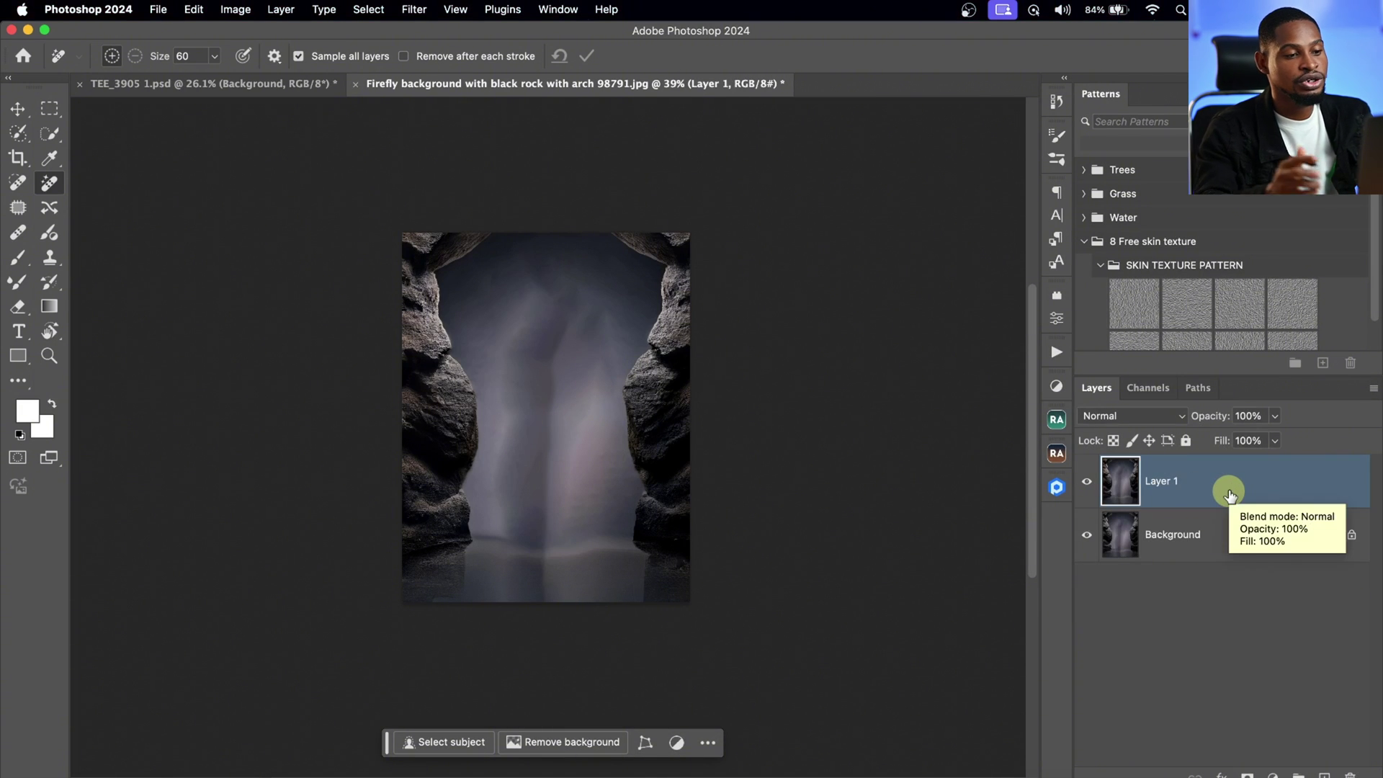
{"action": "left_click", "coordinate": [15, 285]}
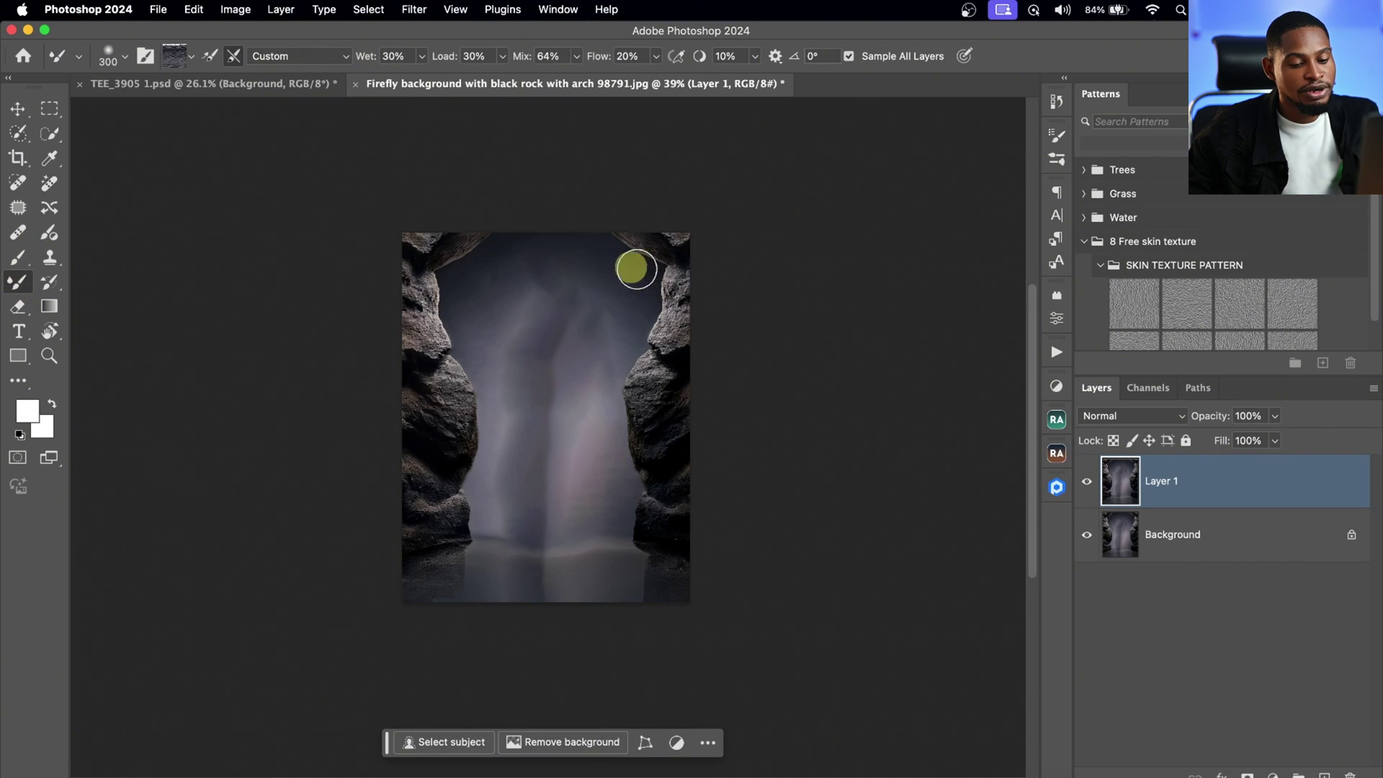
{"action": "key", "text": "z"}
{"action": "left_click_drag", "start_coordinate": [537, 377], "coordinate": [571, 364]}
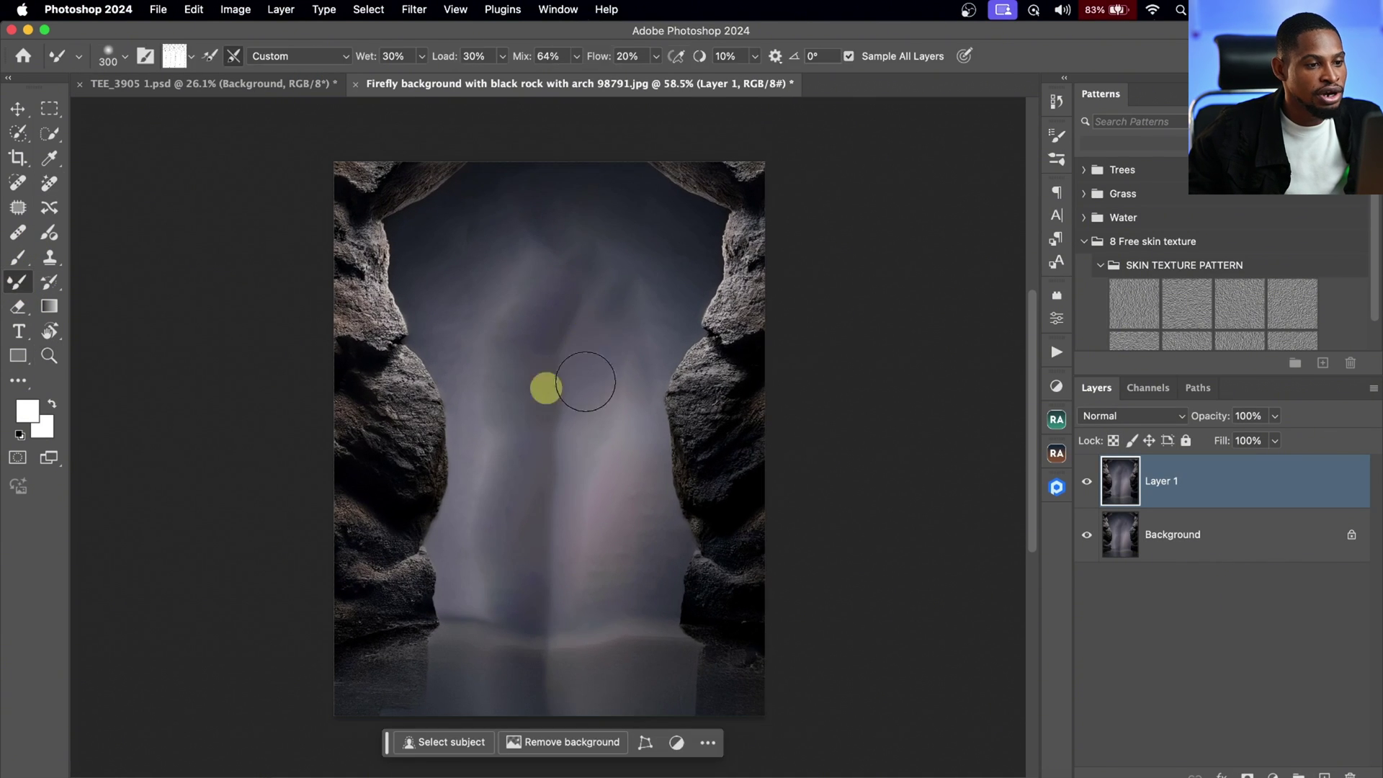
{"action": "key", "text": "bracketright"}
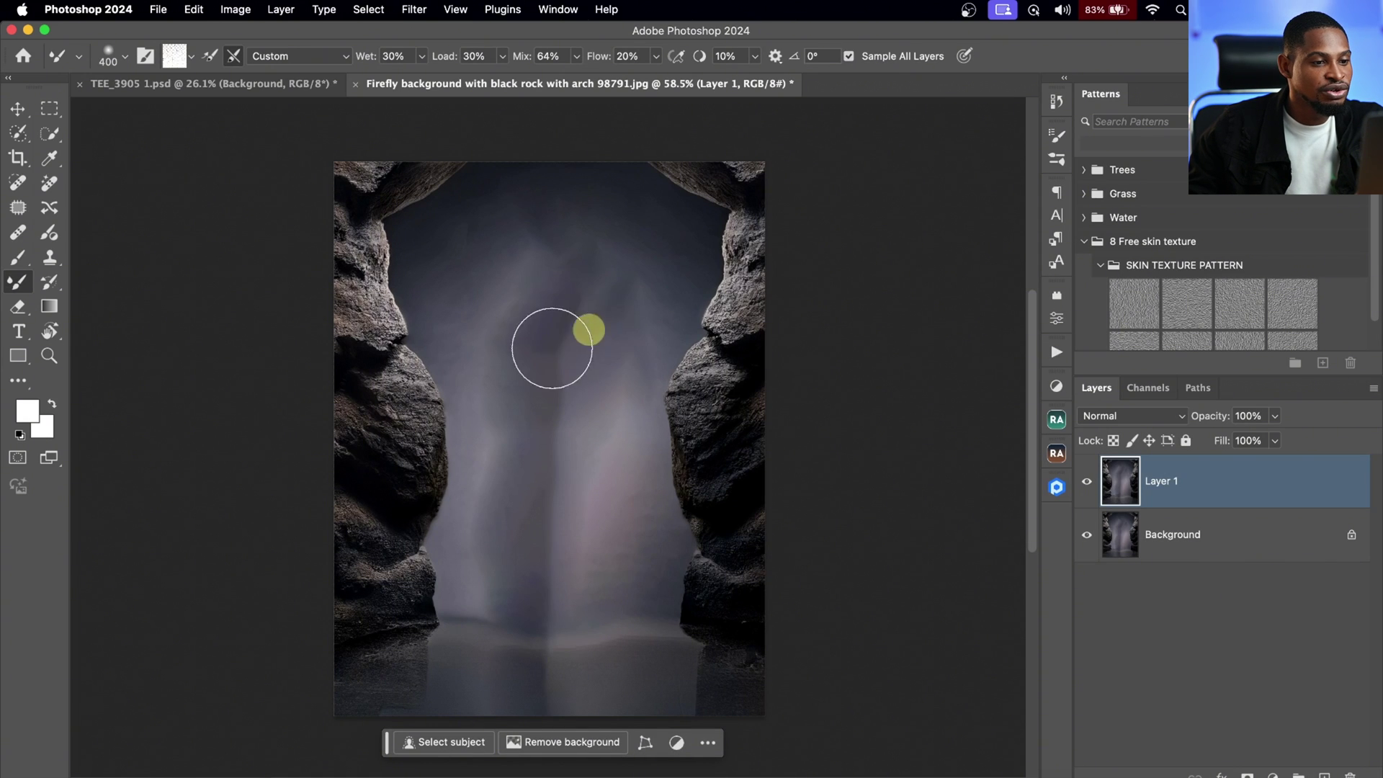
{"action": "key", "text": "bracketleft"}
{"action": "key", "text": "bracketleft"}
{"action": "key", "text": "bracketleft"}
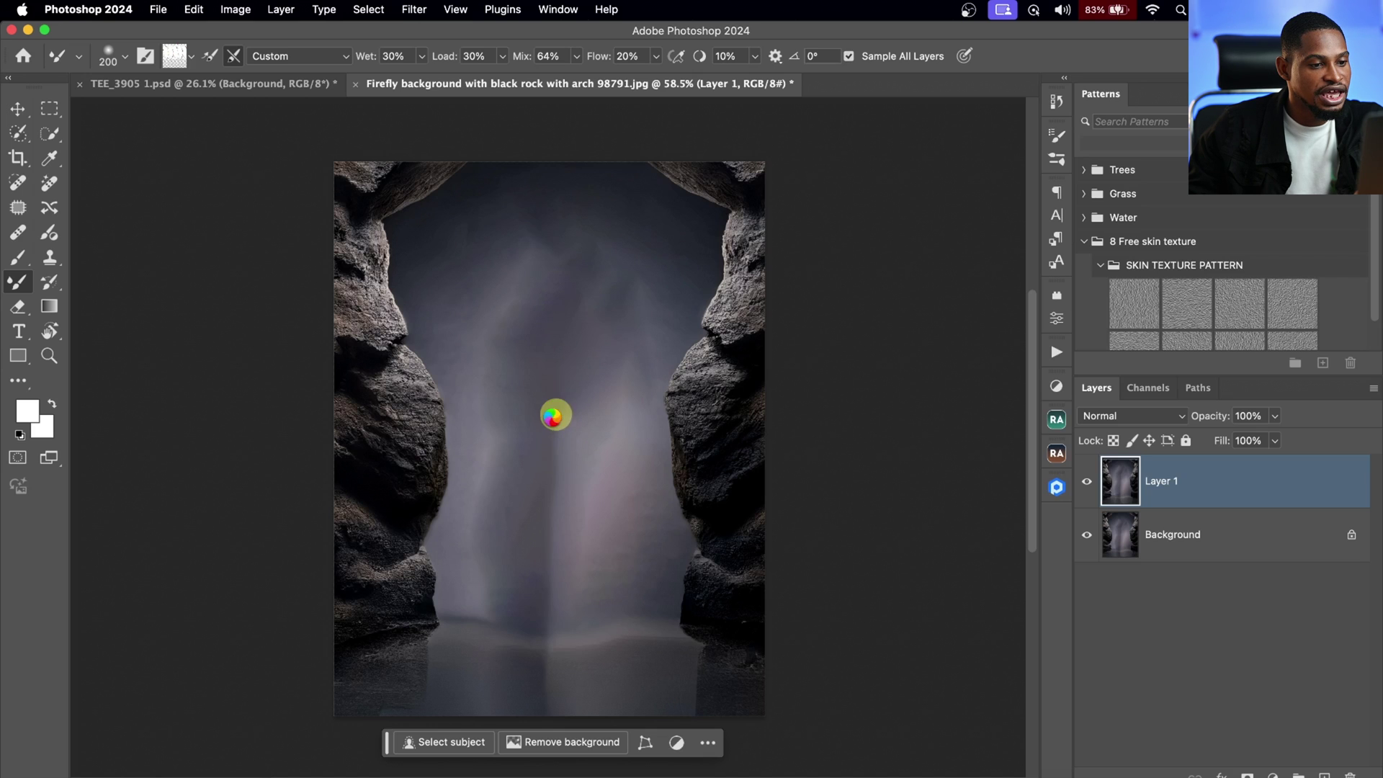
{"action": "key", "text": "bracketright"}
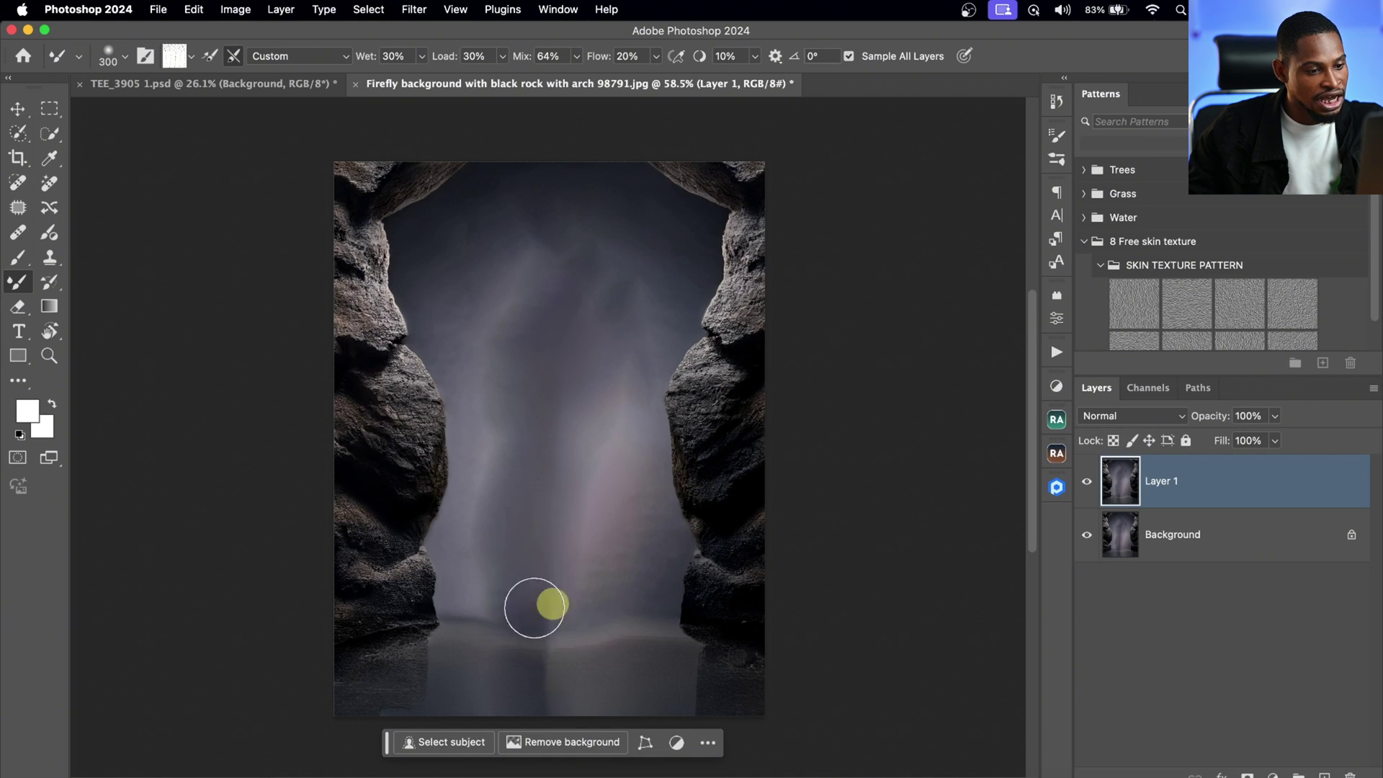
{"action": "key", "text": "bracketright"}
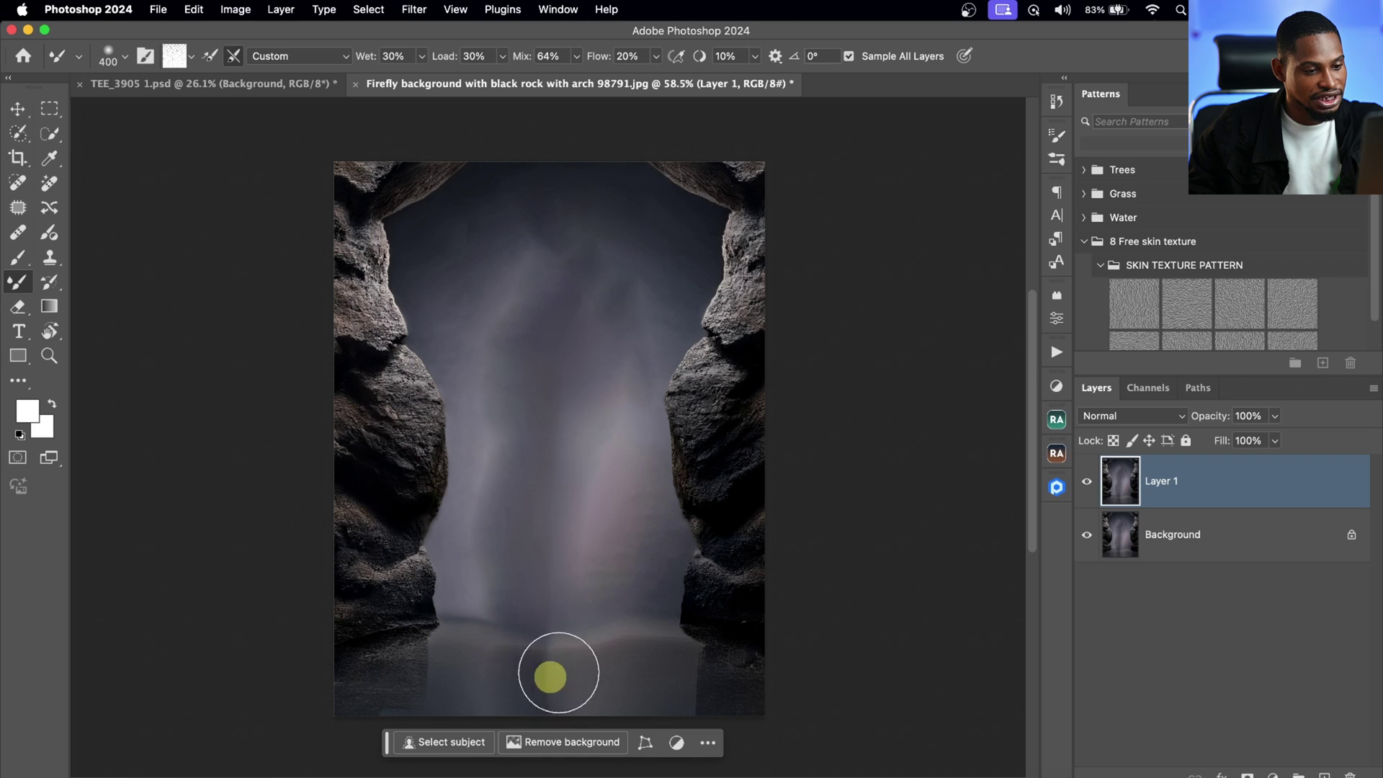
{"action": "key", "text": "bracketleft"}
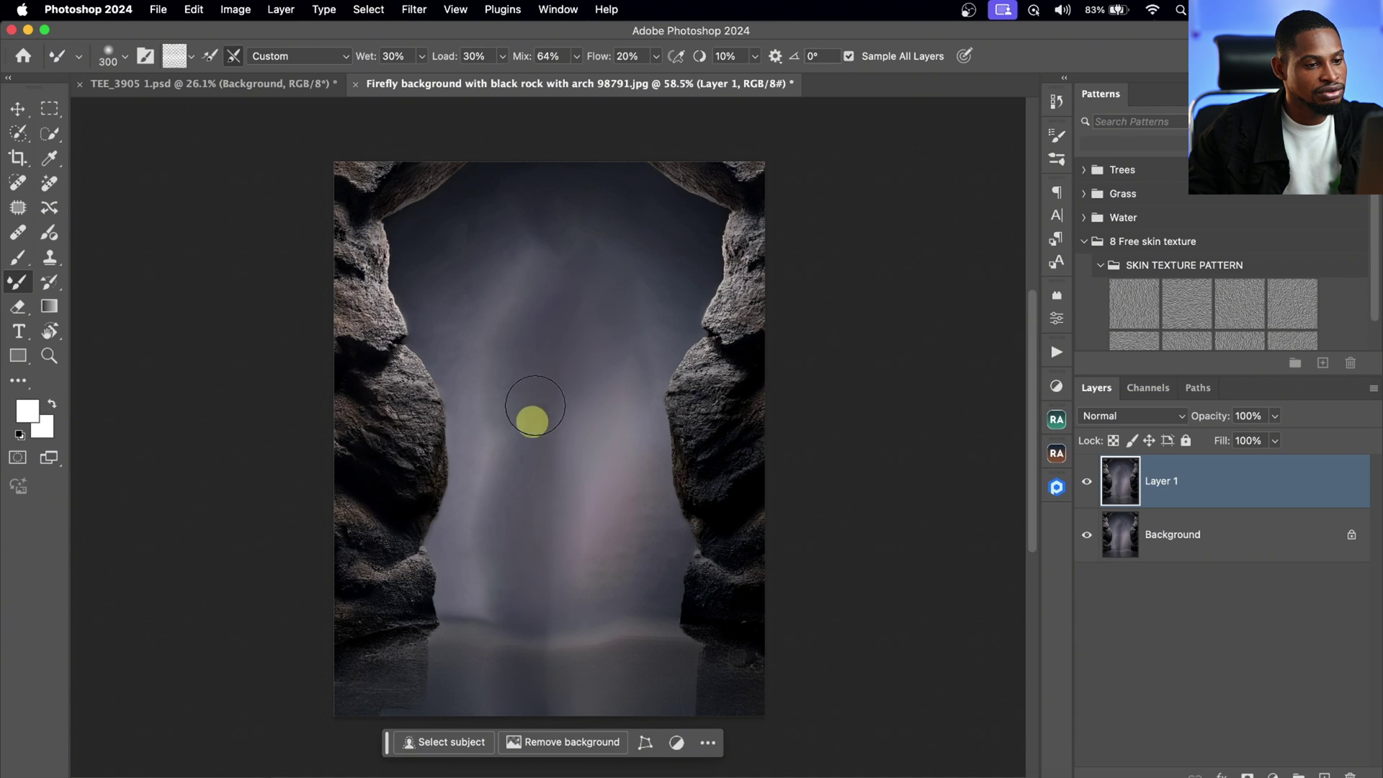
{"action": "key", "text": "bracketright"}
{"action": "key", "text": "bracketright"}
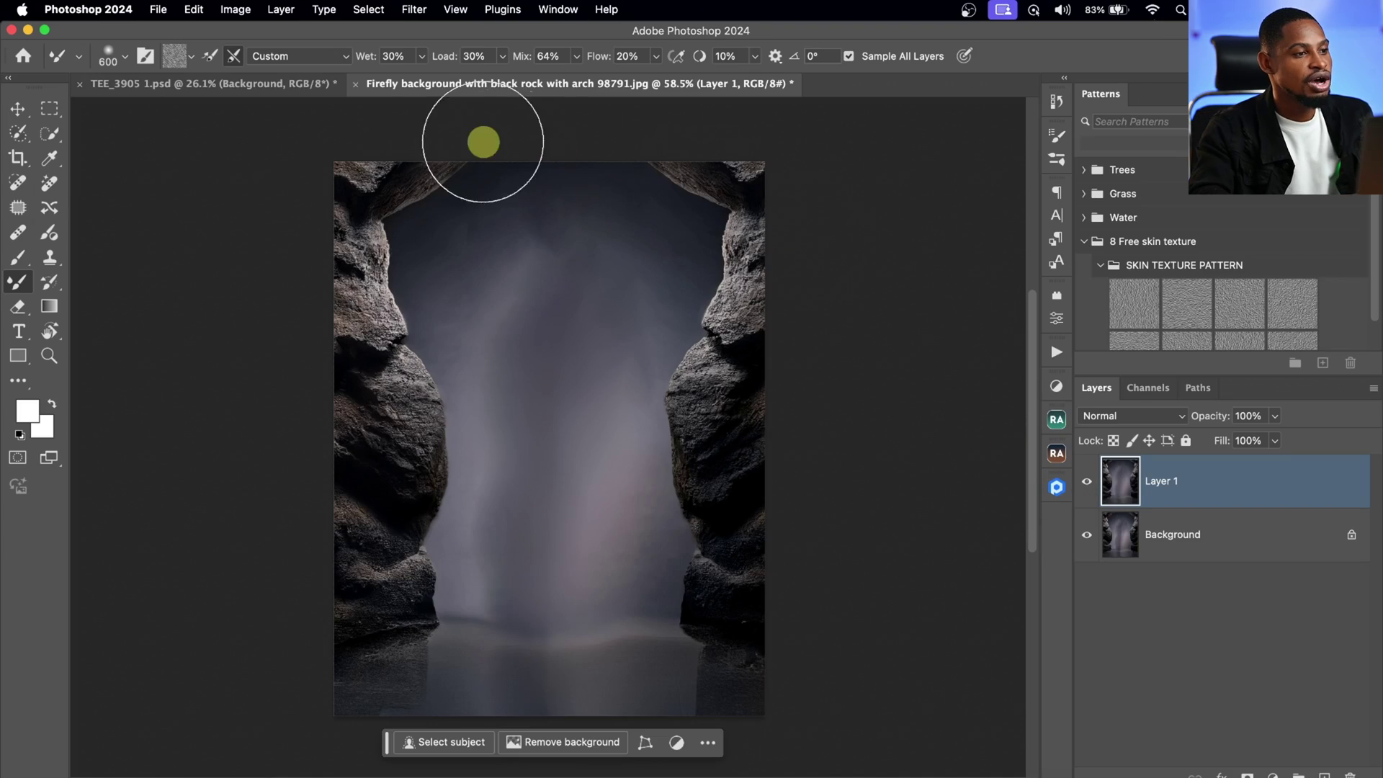
Switch to the TEE_3905 portrait, select Layer 1 and zoom out to the whole image
{"action": "left_click", "coordinate": [269, 83]}
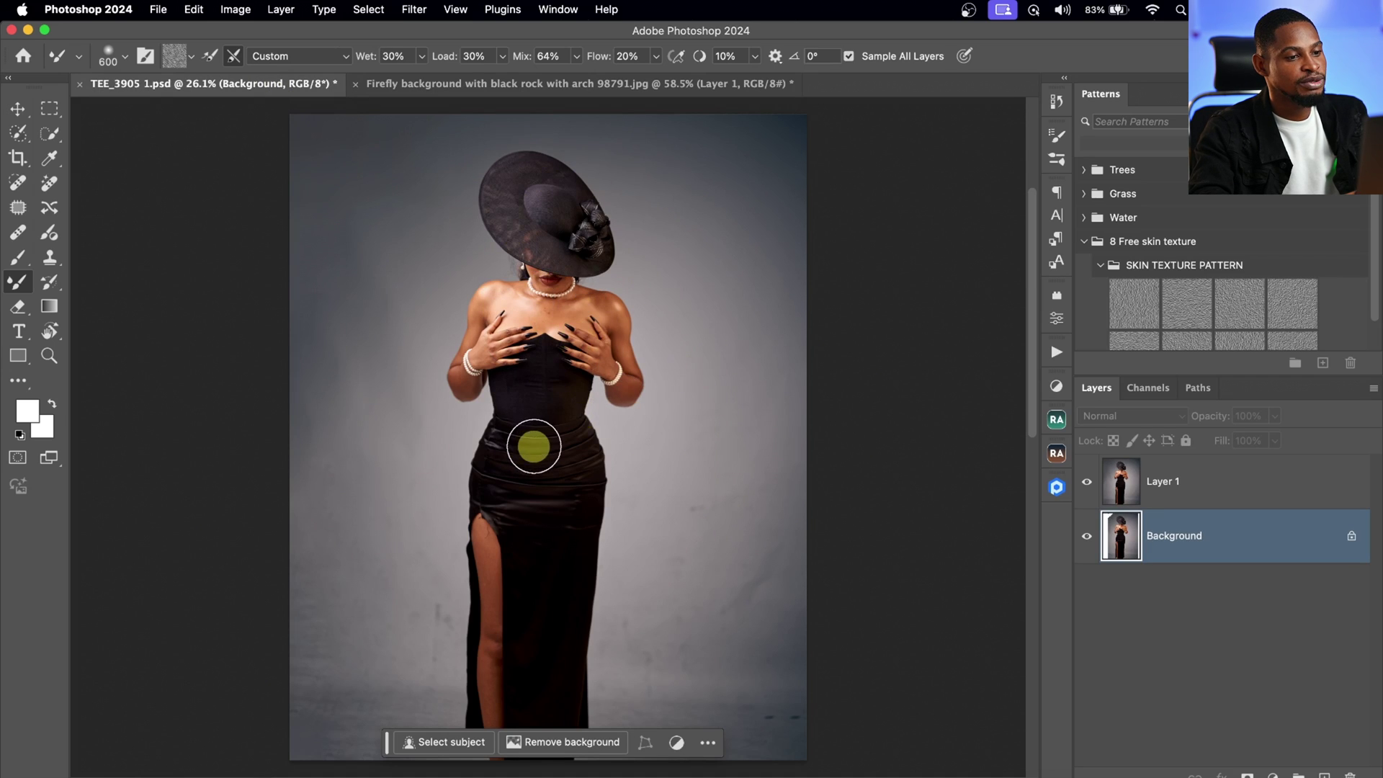
{"action": "left_click", "coordinate": [1123, 486]}
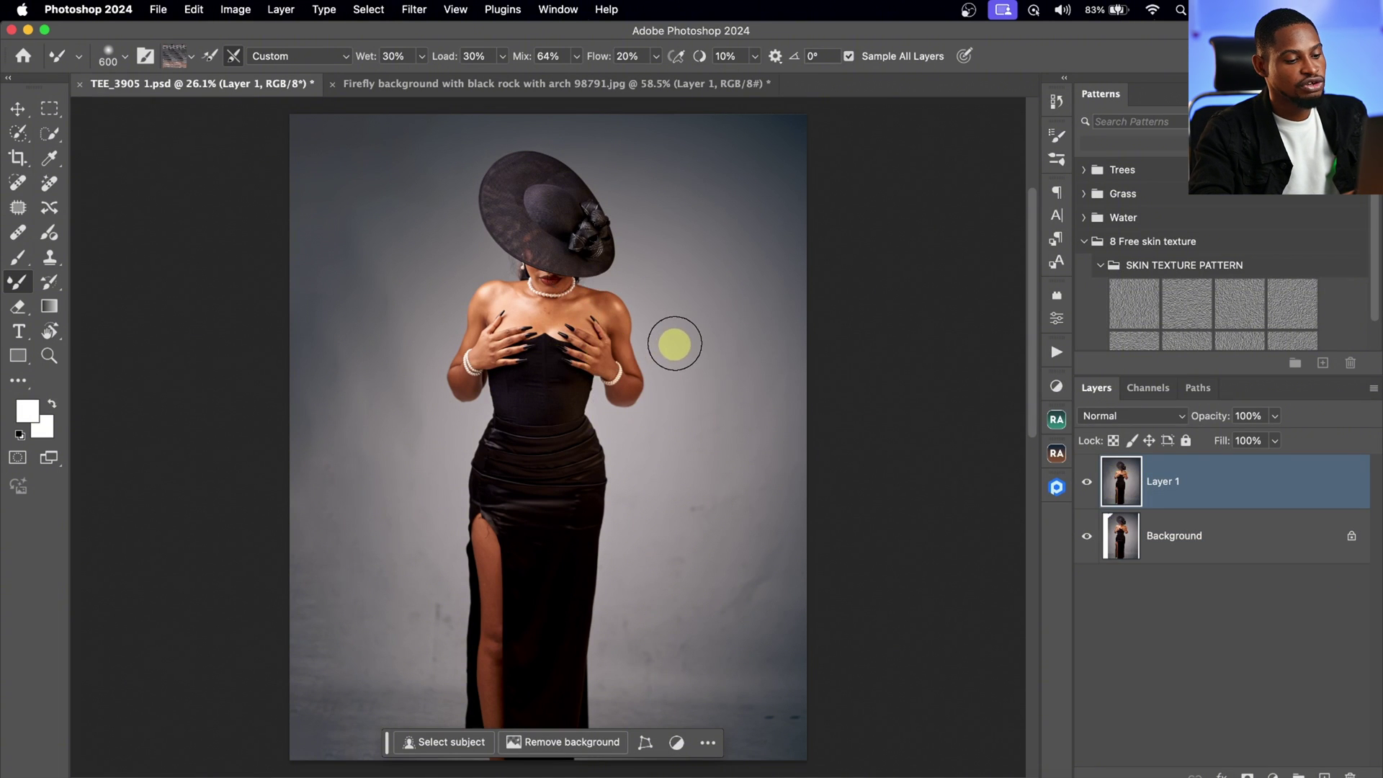
{"action": "key", "text": "z"}
{"action": "left_click_drag", "start_coordinate": [642, 393], "coordinate": [621, 395]}
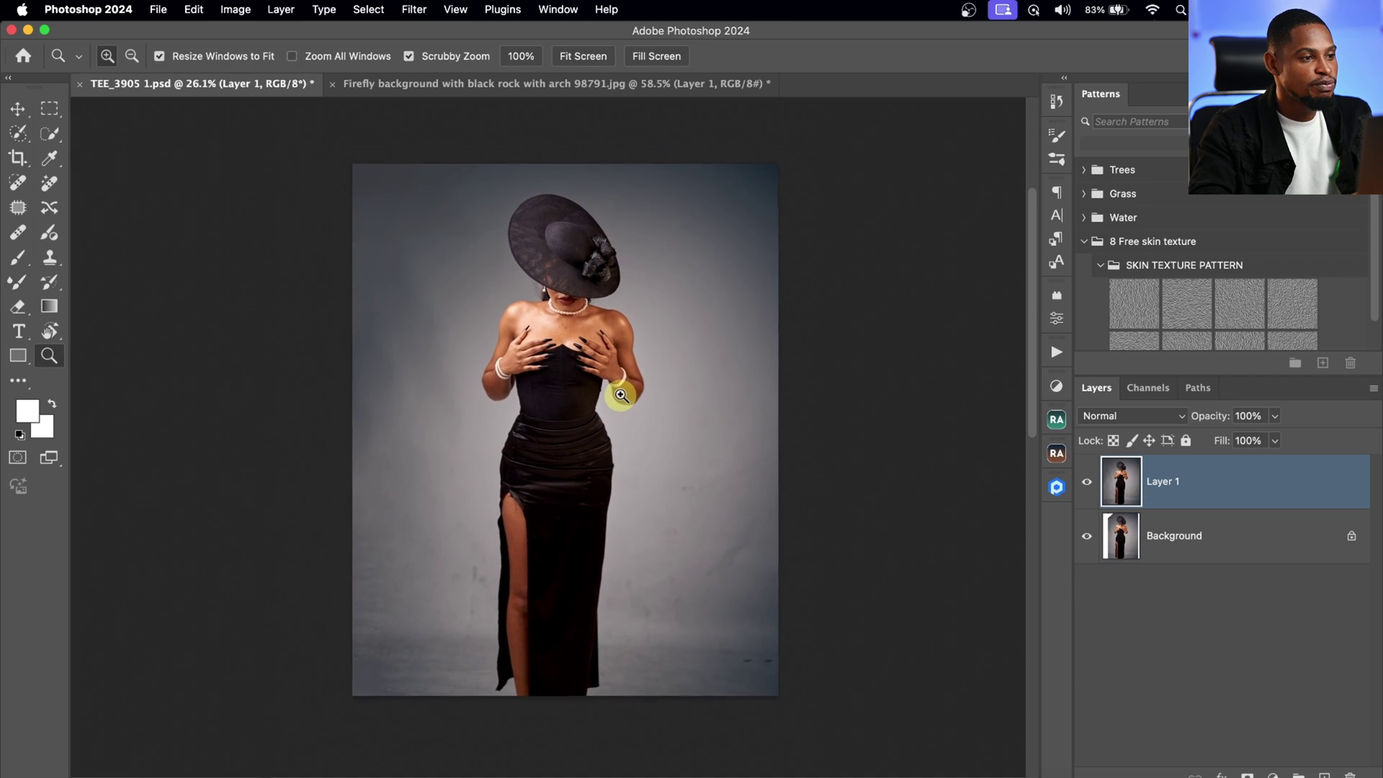
{"action": "key", "text": "b"}
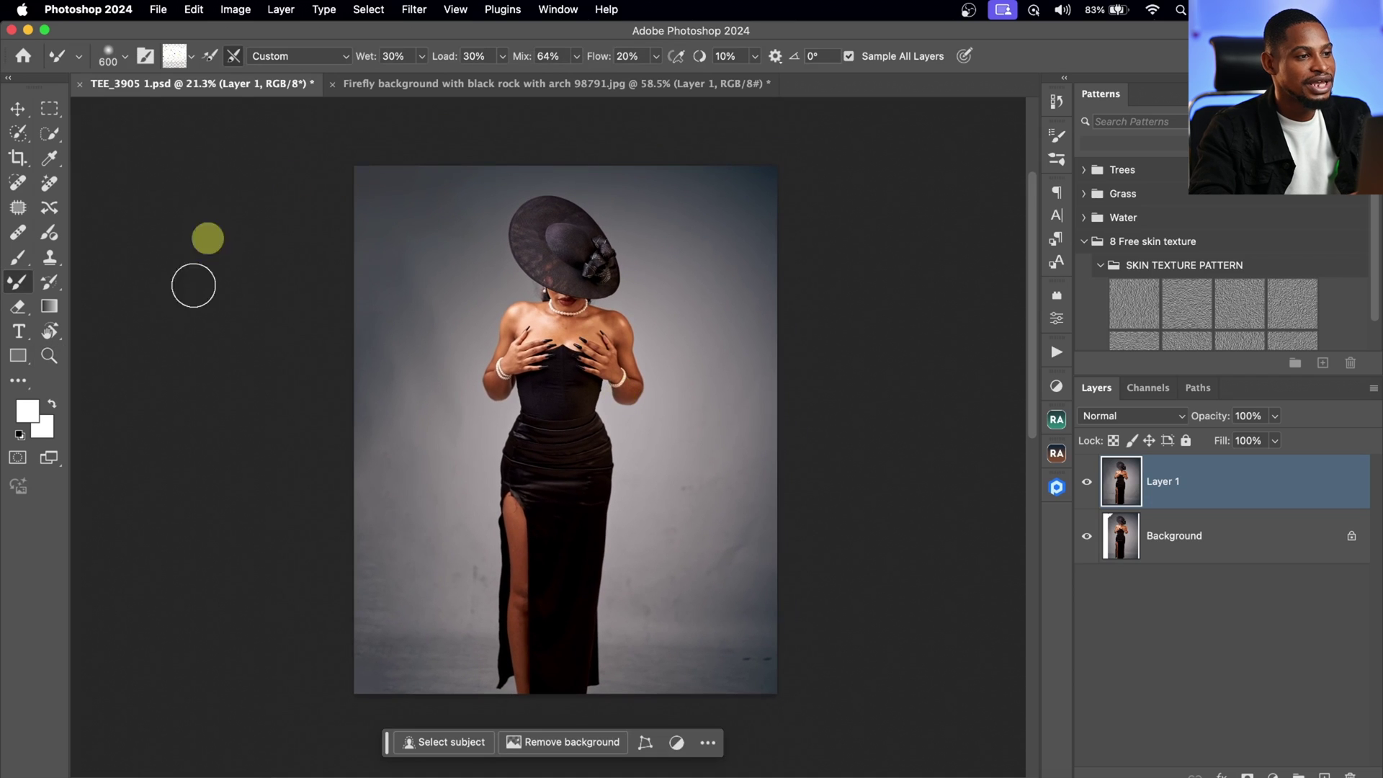
Select the woman with Select Subject using Cloud detail processing
{"action": "left_click", "coordinate": [51, 139]}
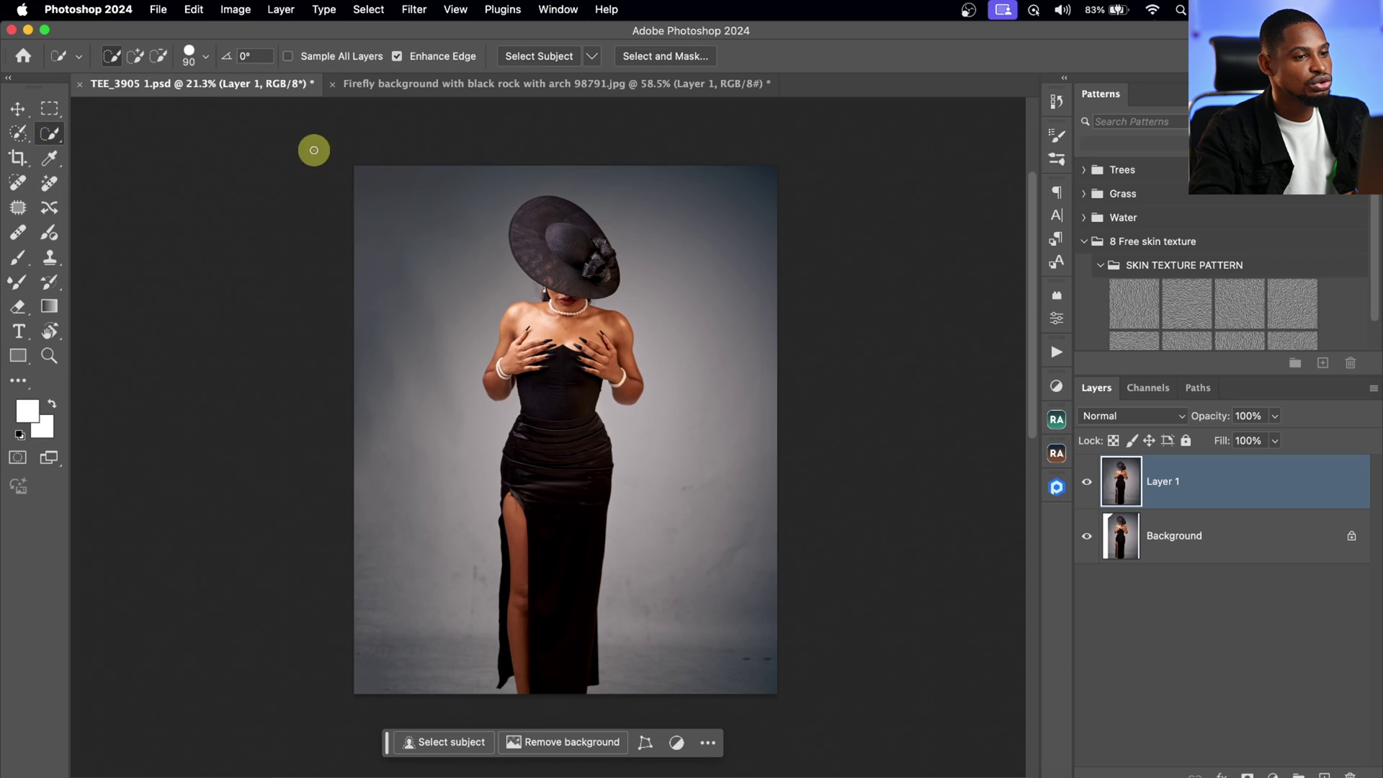
{"action": "left_click", "coordinate": [592, 57]}
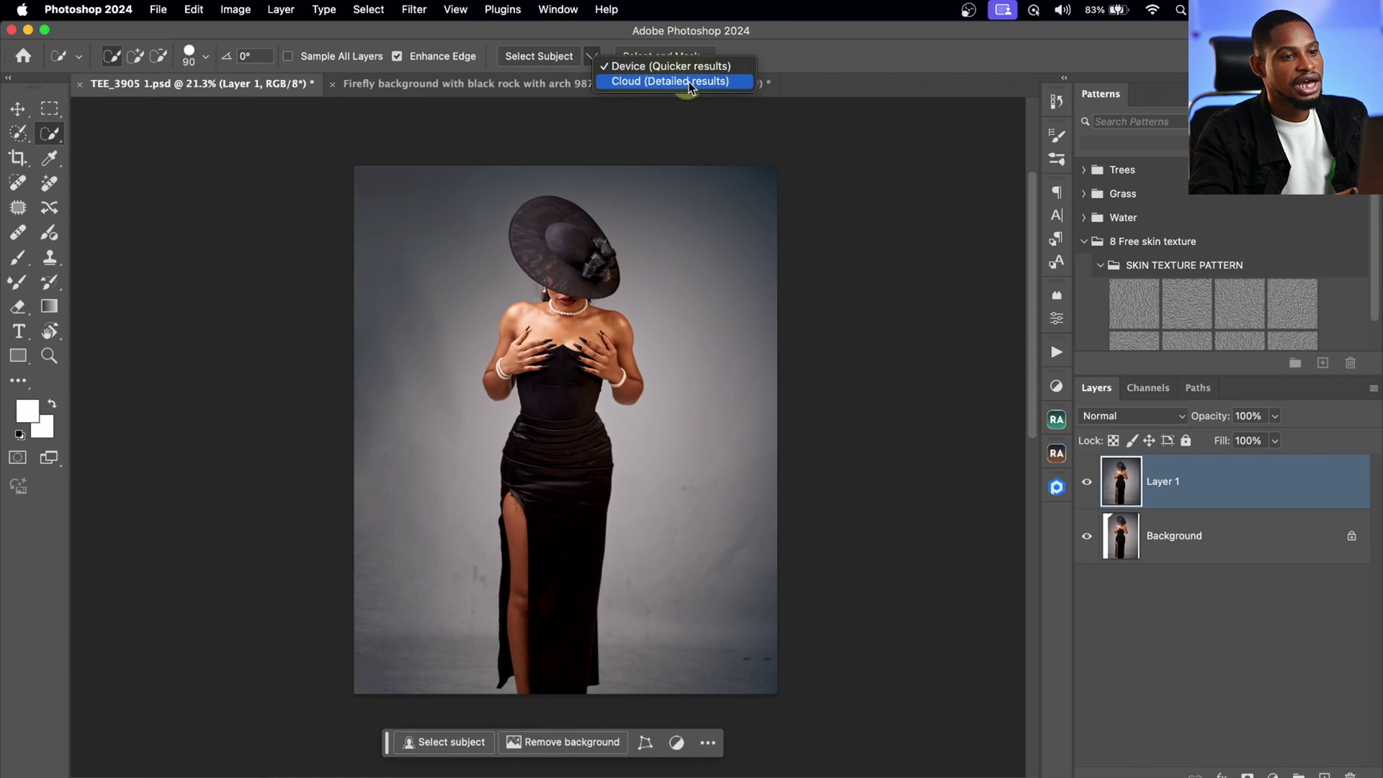
{"action": "left_click", "coordinate": [716, 85]}
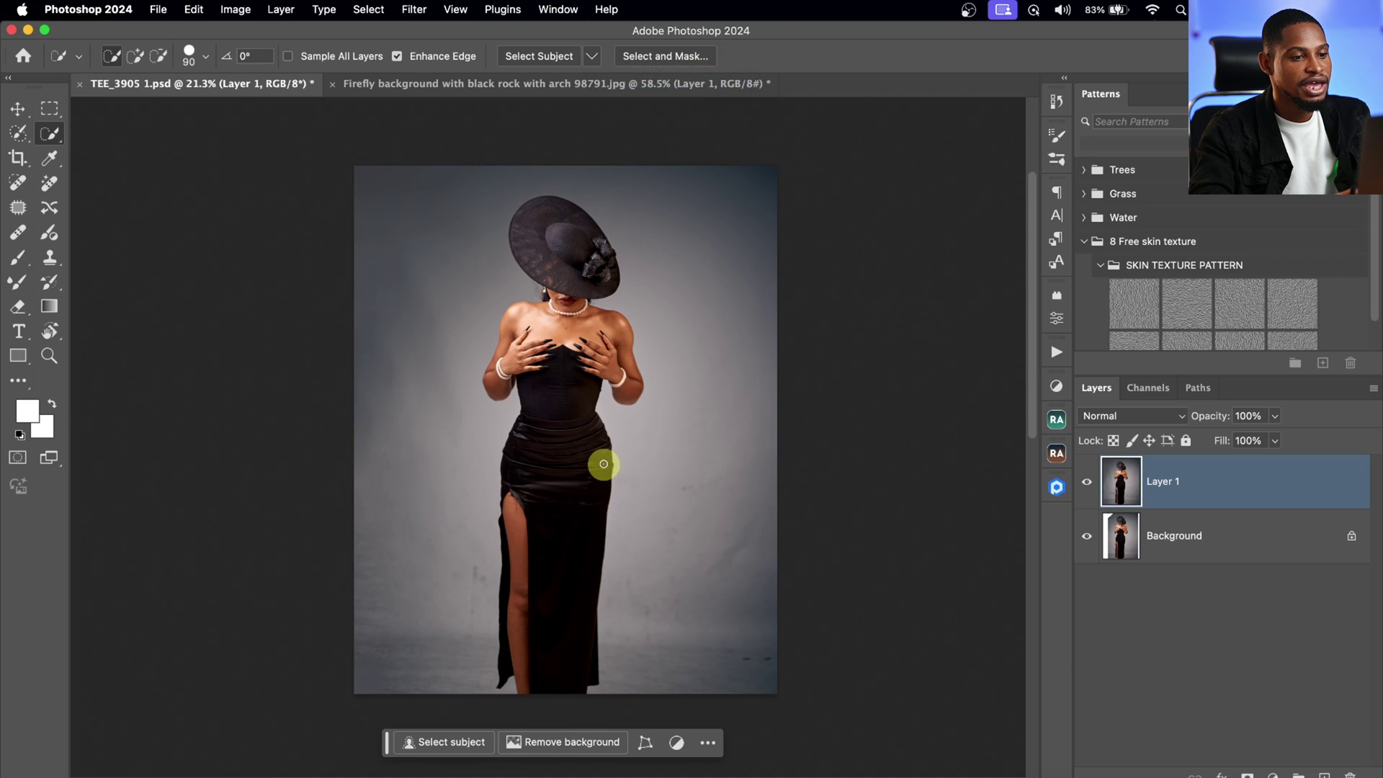
{"action": "left_click", "coordinate": [549, 56]}
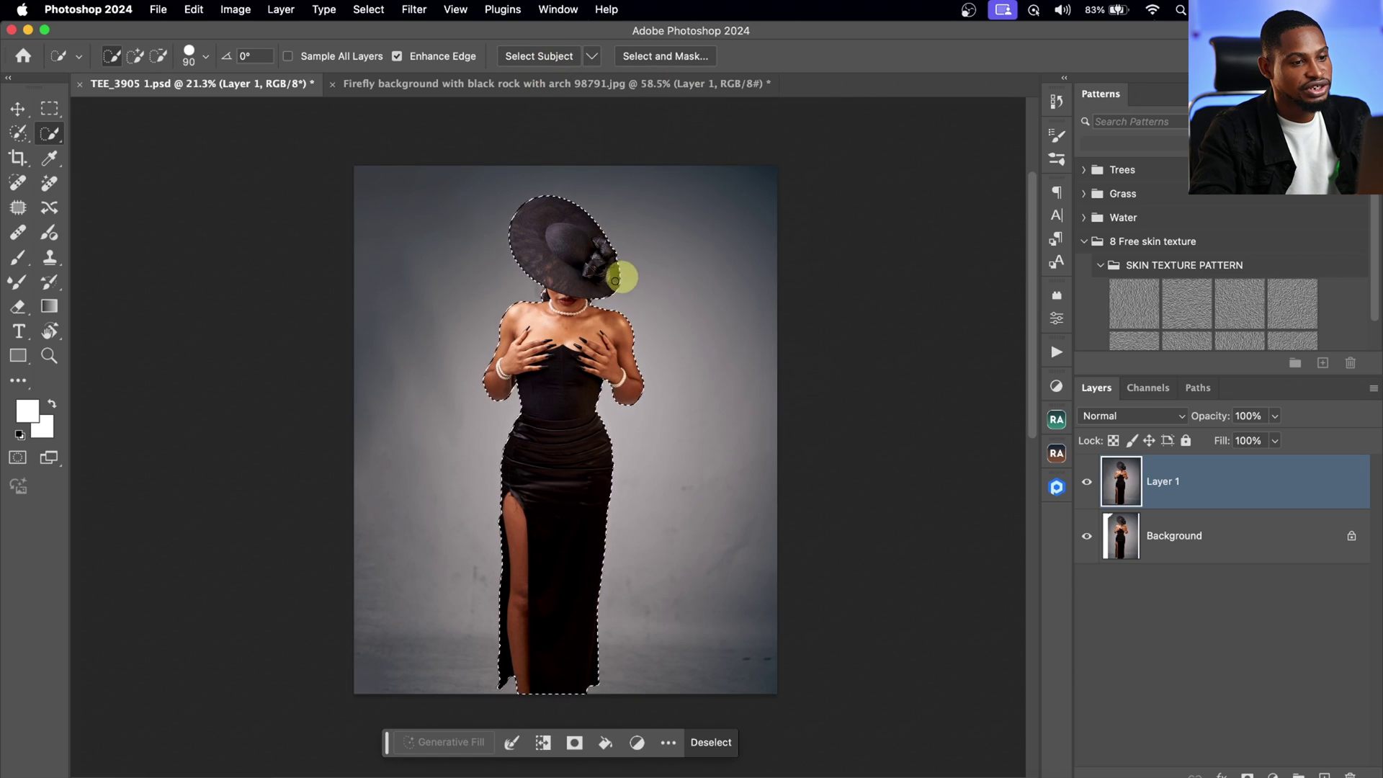
Fix the selection at the left shoulder, invert it to the backdrop and copy it to Layer 2
{"action": "key", "text": "z"}
{"action": "mouse_move", "coordinate": [562, 288]}
{"action": "left_mouse_down"}
{"action": "mouse_move", "coordinate": [676, 259]}
{"action": "mouse_move", "coordinate": [631, 309]}
{"action": "mouse_move", "coordinate": [549, 312]}
{"action": "left_mouse_up"}
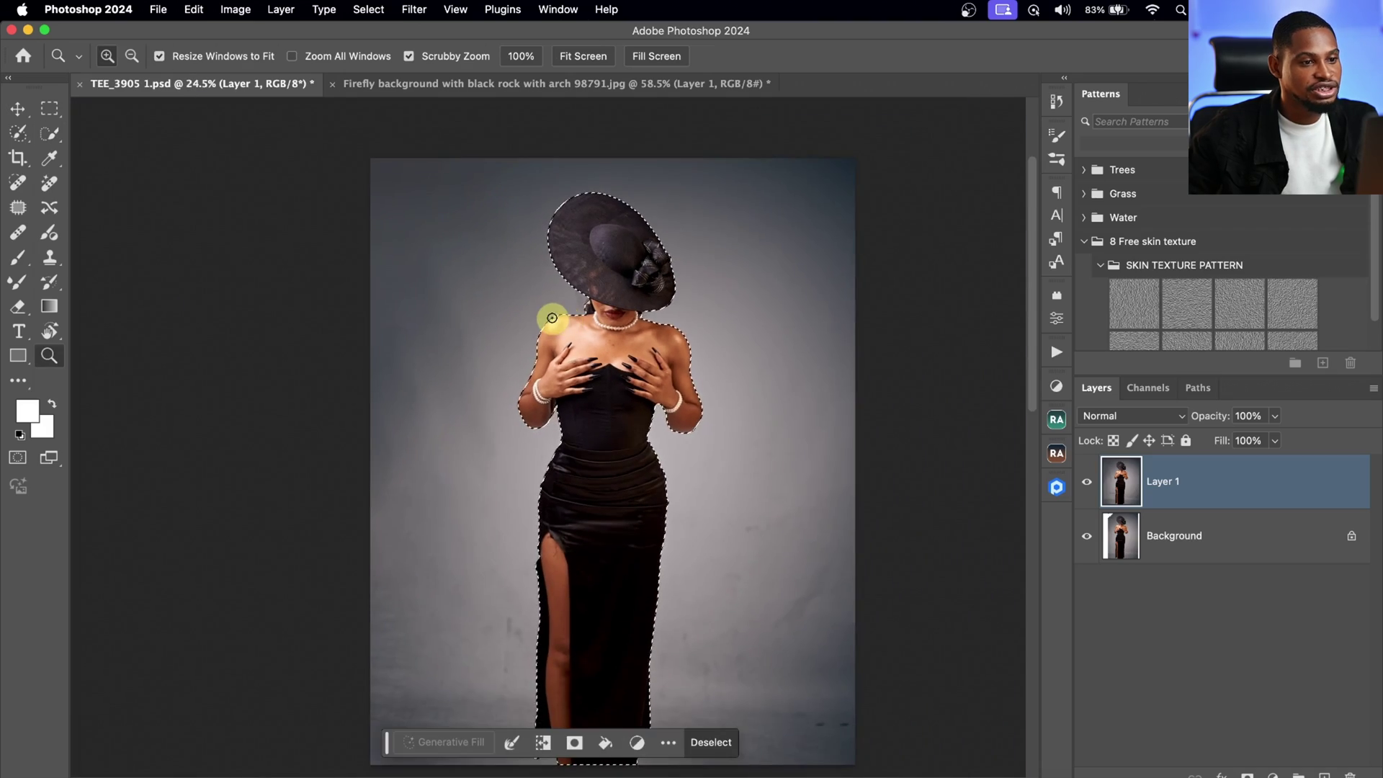
{"action": "key", "text": "w"}
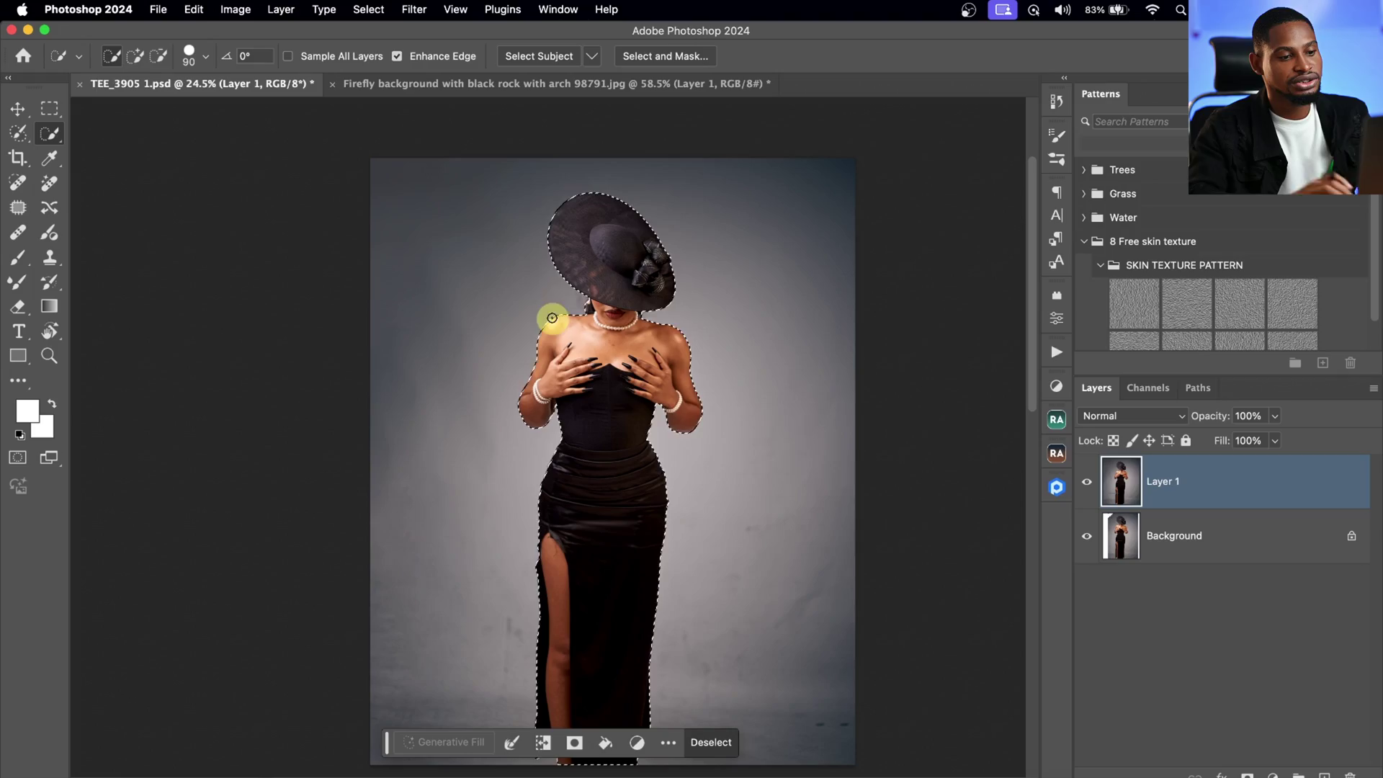
{"action": "left_click", "coordinate": [552, 318]}
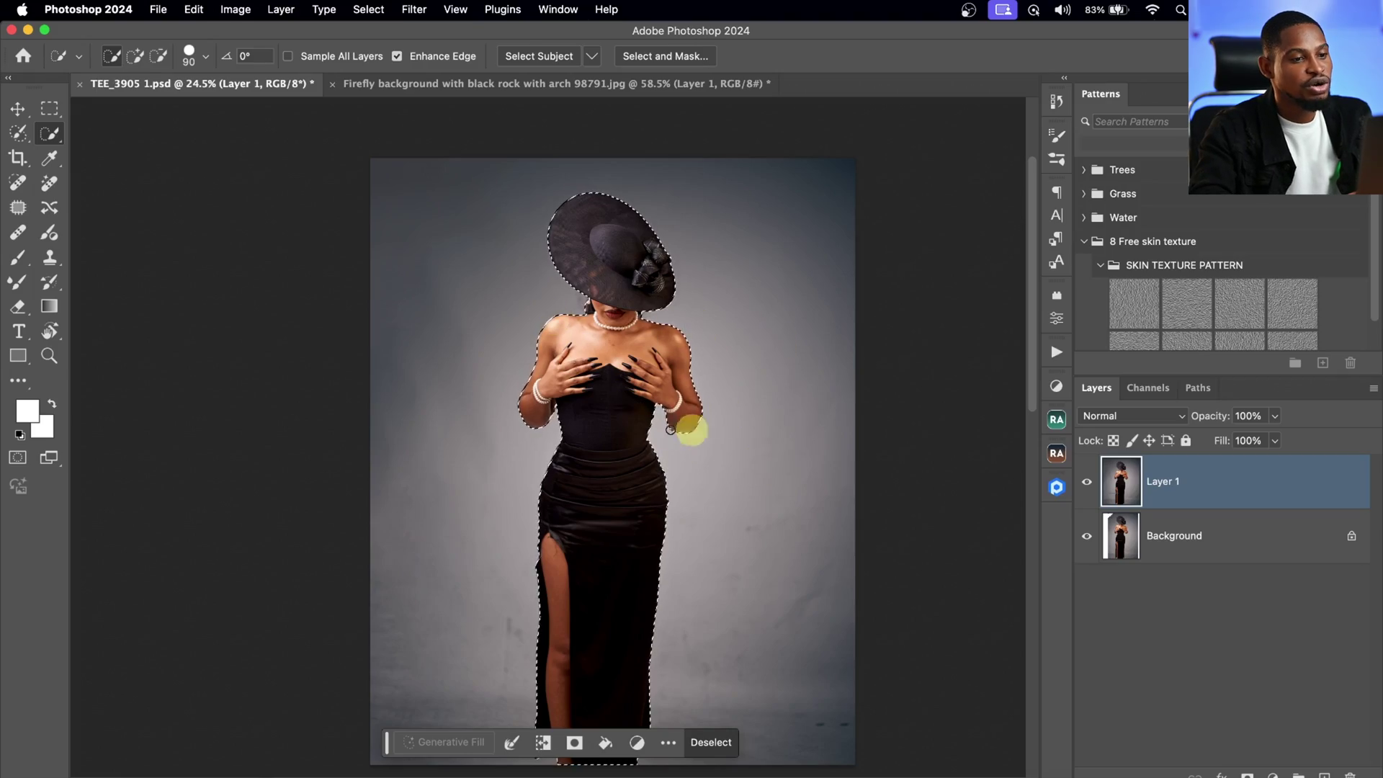
{"action": "key", "text": "z"}
{"action": "left_click_drag", "start_coordinate": [654, 432], "coordinate": [633, 432]}
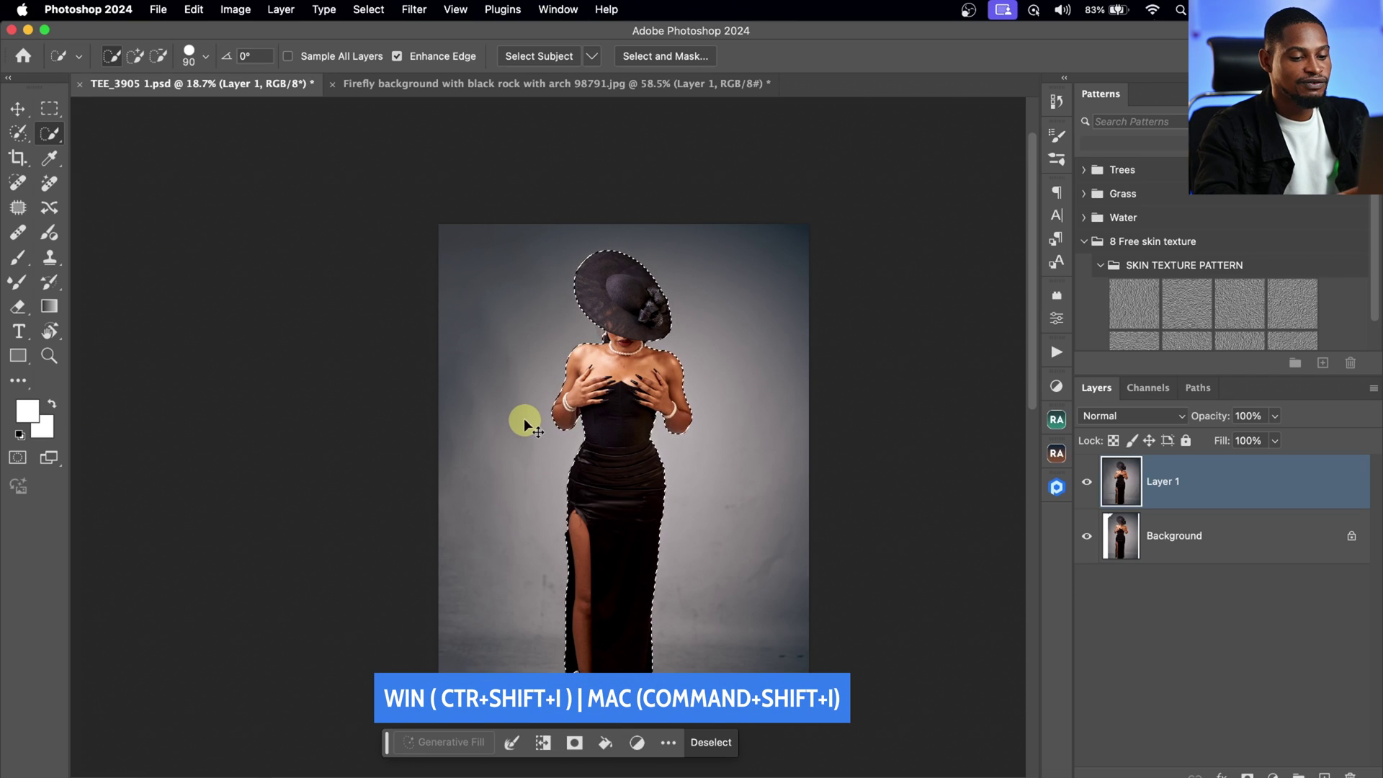
{"action": "key", "text": "super+shift+i"}
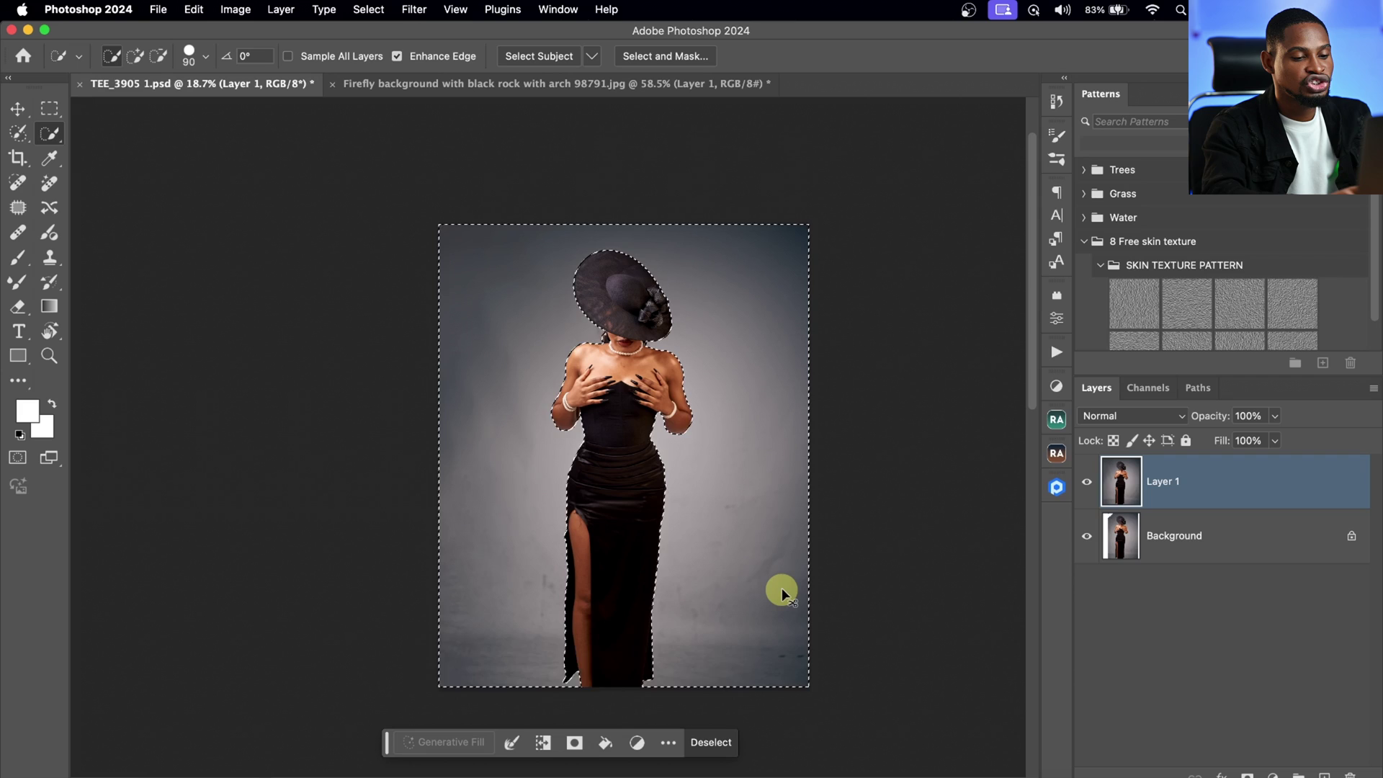
{"action": "key", "text": "super+j"}
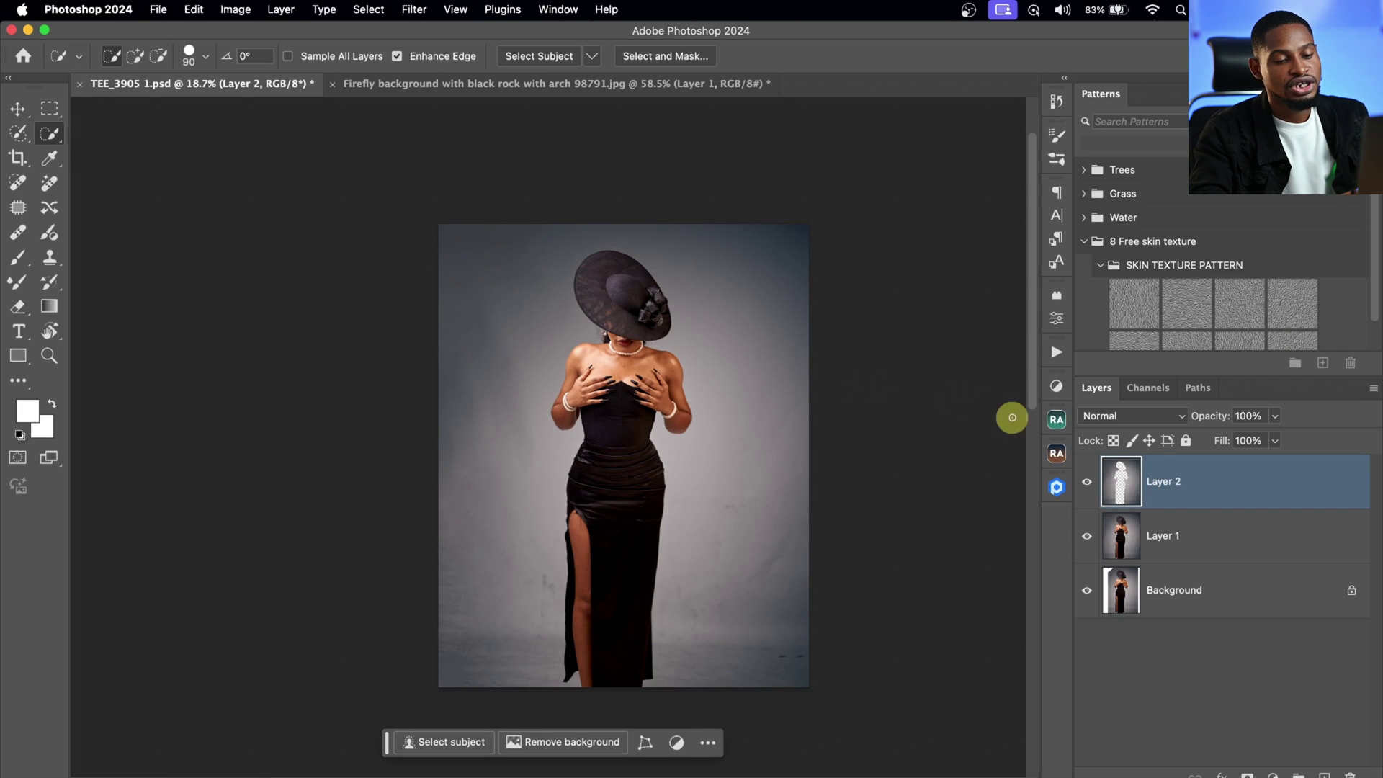
Rename Layer 1 to 'subject' and Layer 2 to 'background'
{"action": "double_click", "coordinate": [1156, 539]}
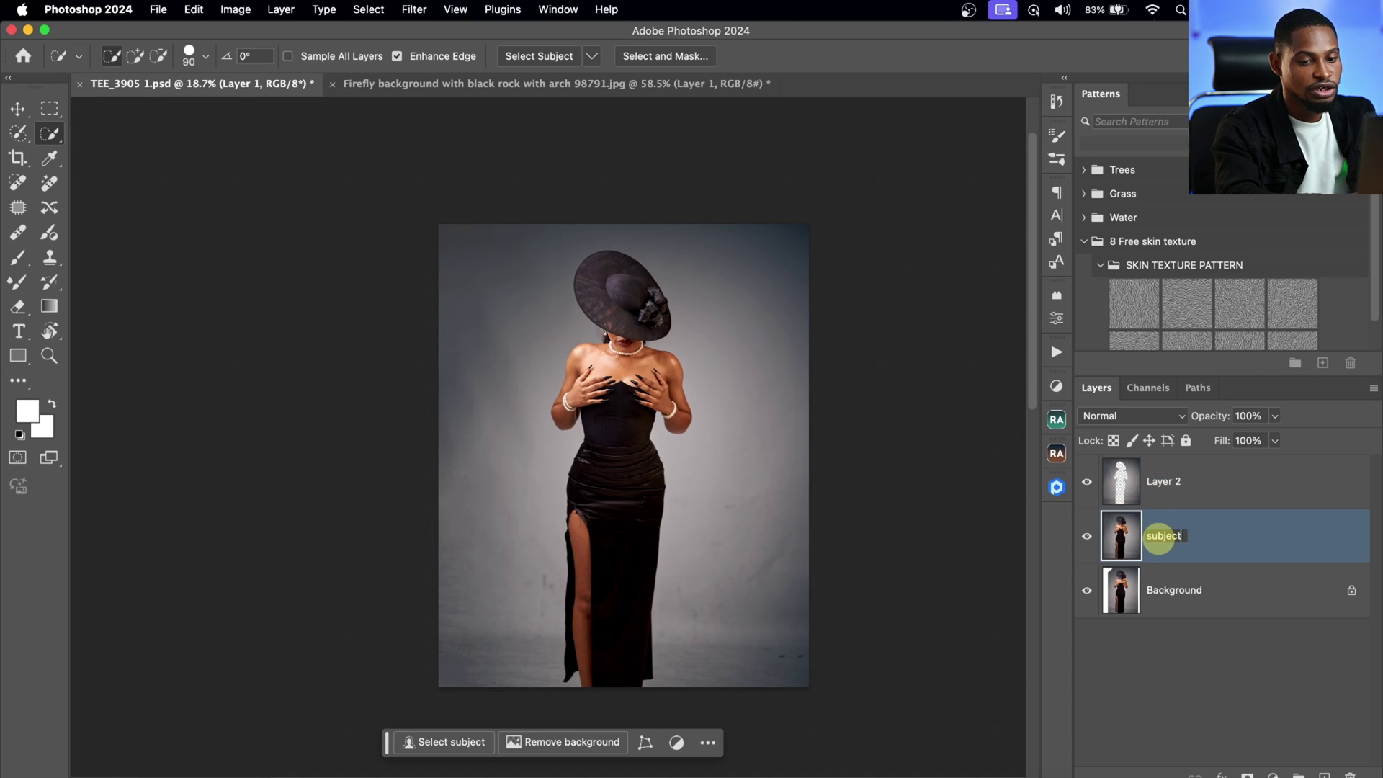
{"action": "key", "text": "Return"}
{"action": "double_click", "coordinate": [1162, 480]}
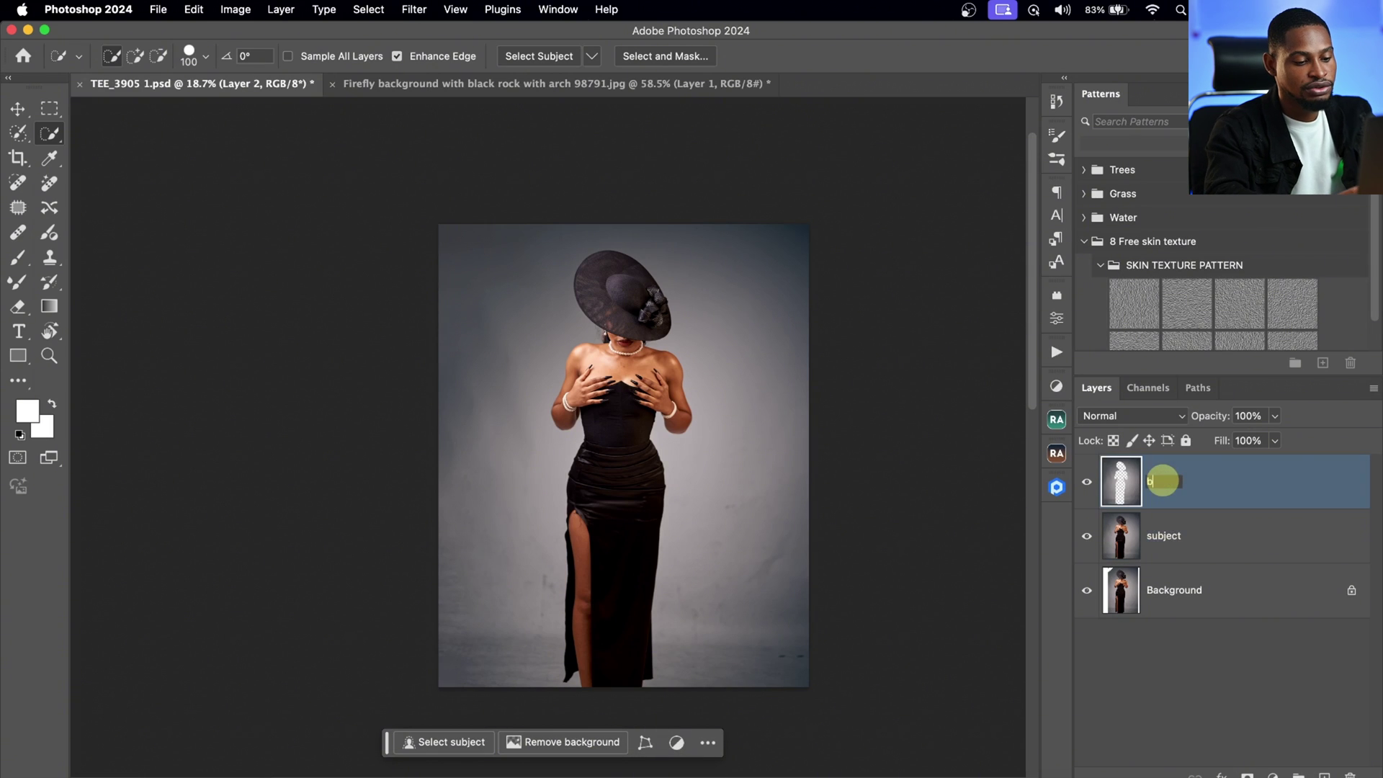
{"action": "type", "text": "background"}
{"action": "key", "text": "Return"}
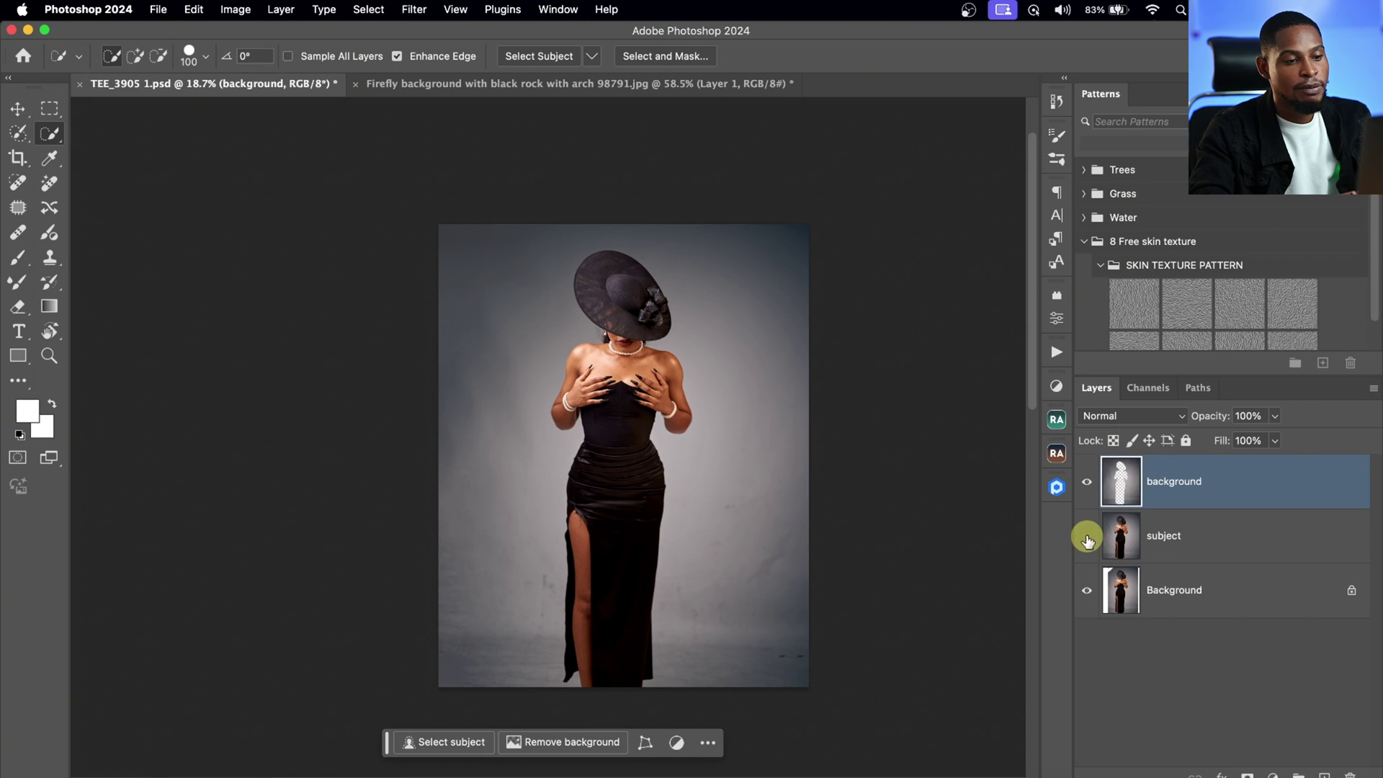
Check the backdrop layer alone, then with subject active load the background layer as a selection
{"action": "left_click", "coordinate": [1087, 590]}
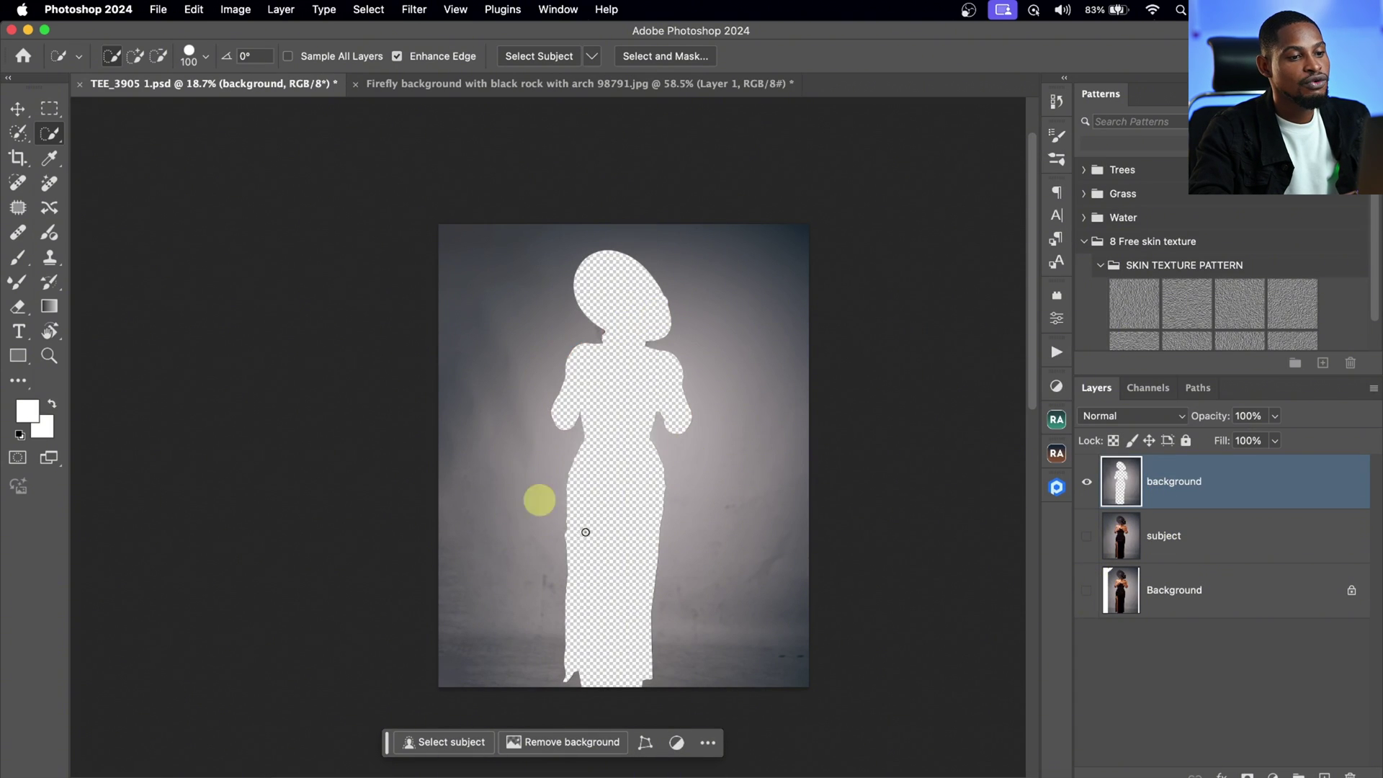
{"action": "left_click", "coordinate": [1088, 537]}
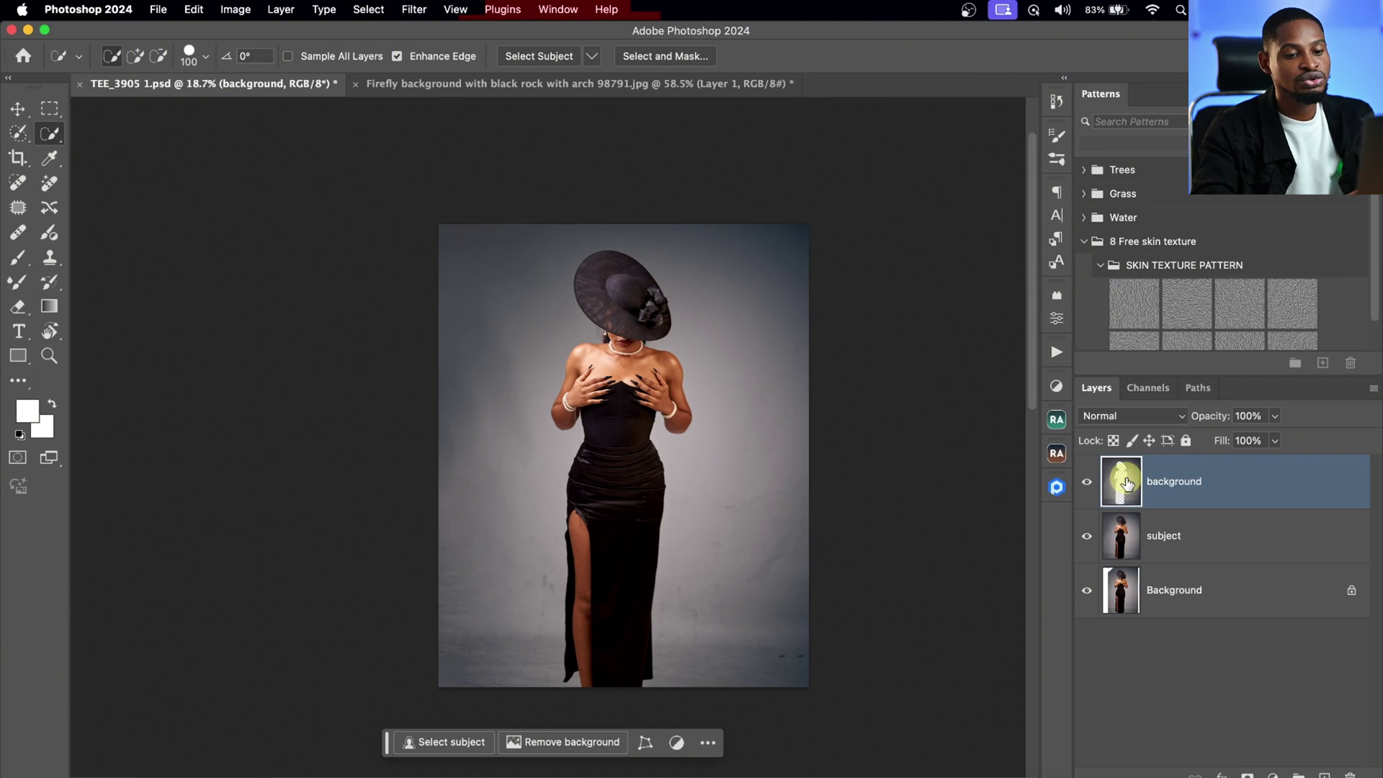
{"action": "left_click", "coordinate": [1121, 543]}
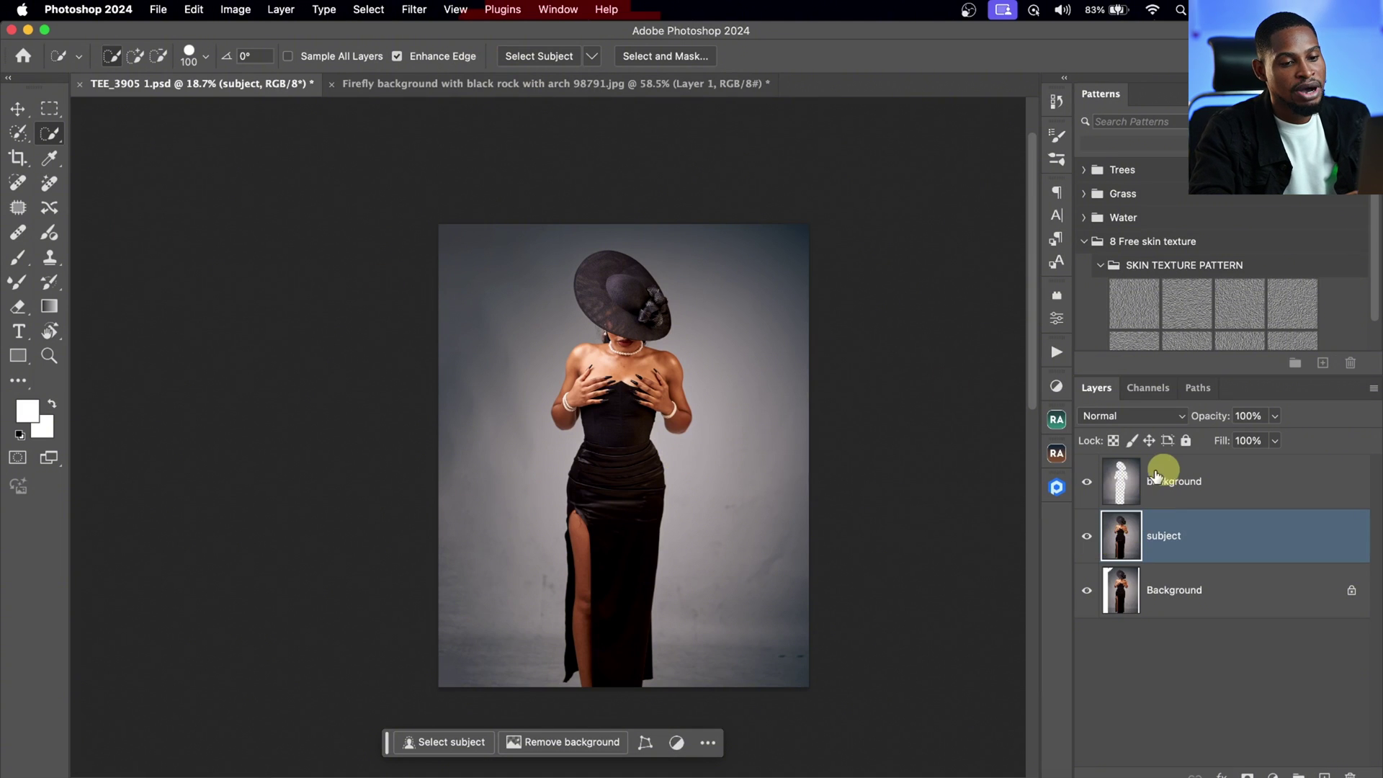
{"action": "left_click", "coordinate": [1119, 490], "text": "super"}
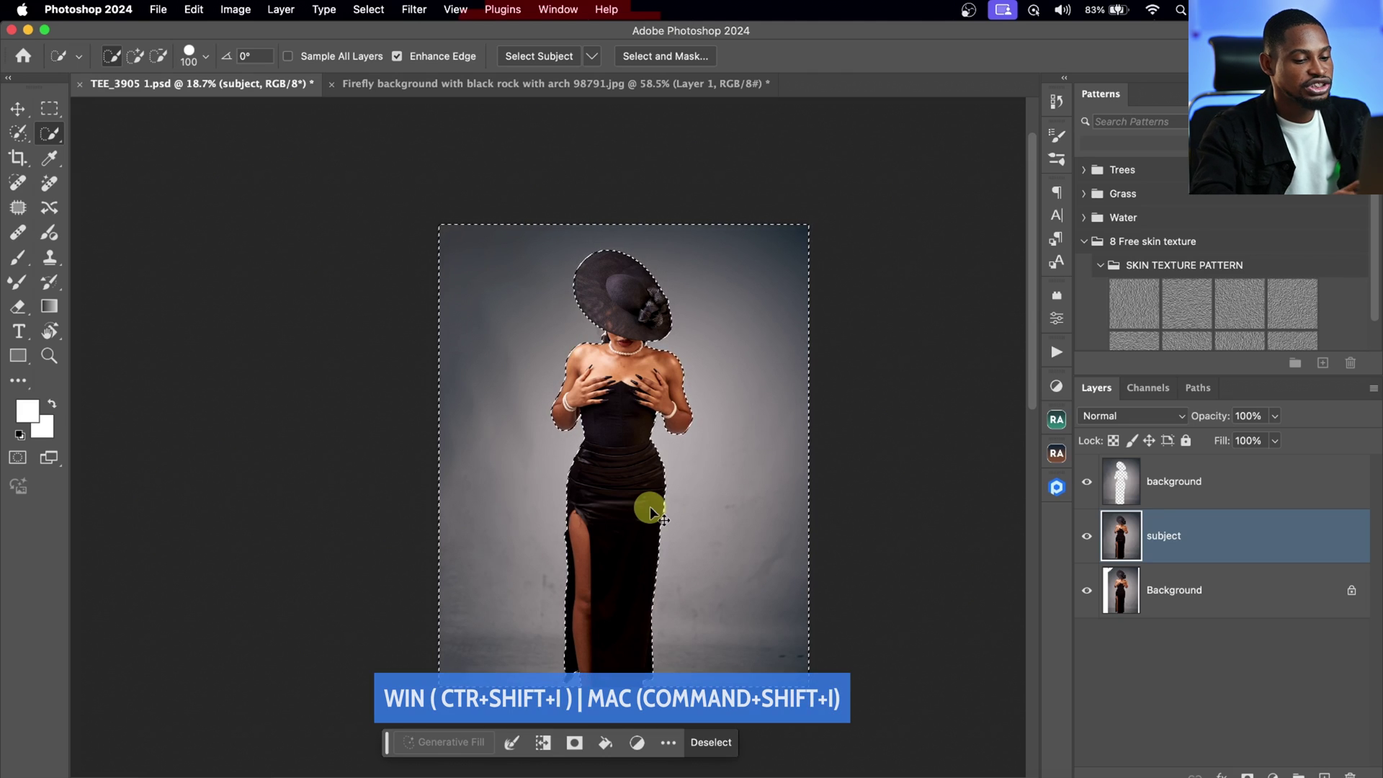
Mask the subject layer to the woman, move background below subject, and bring up the Firefly document
{"action": "key", "text": "super+shift+i"}
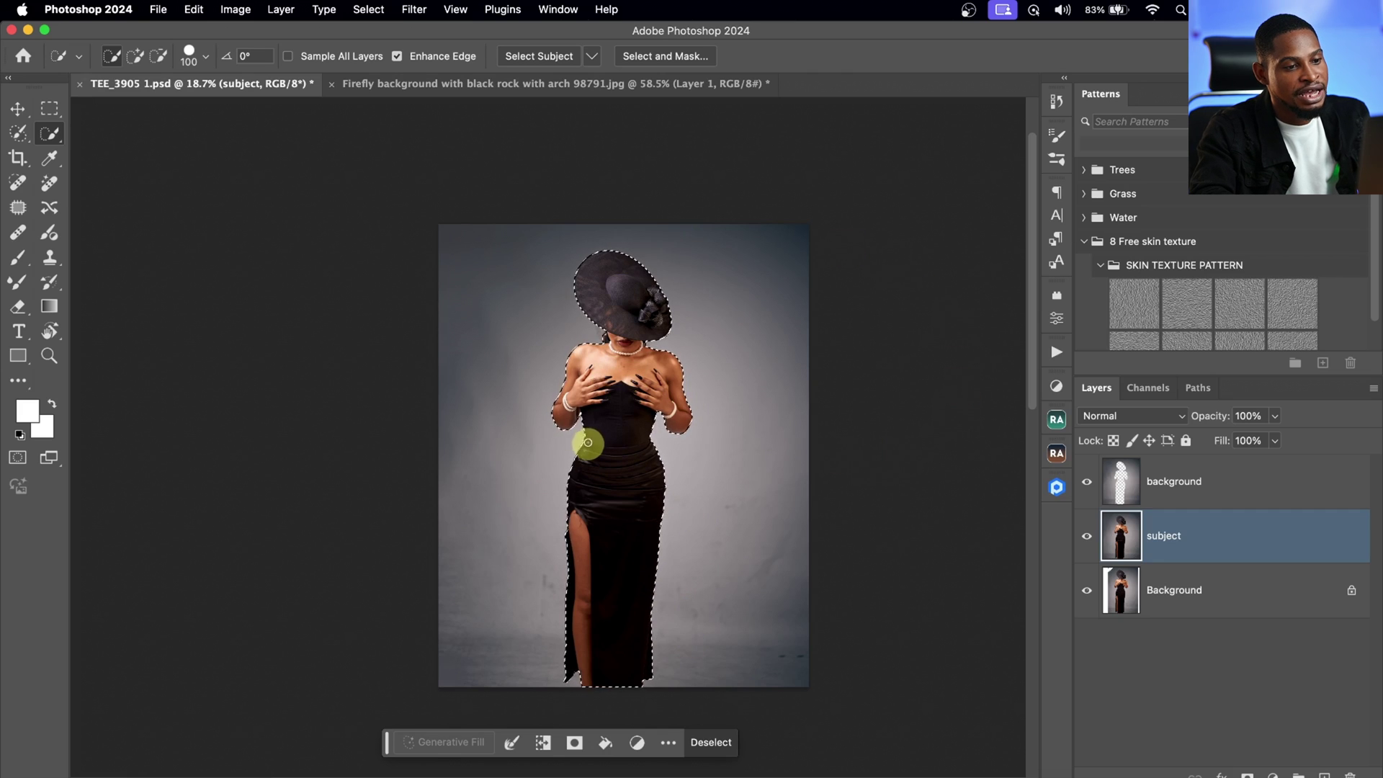
{"action": "left_click", "coordinate": [1247, 775]}
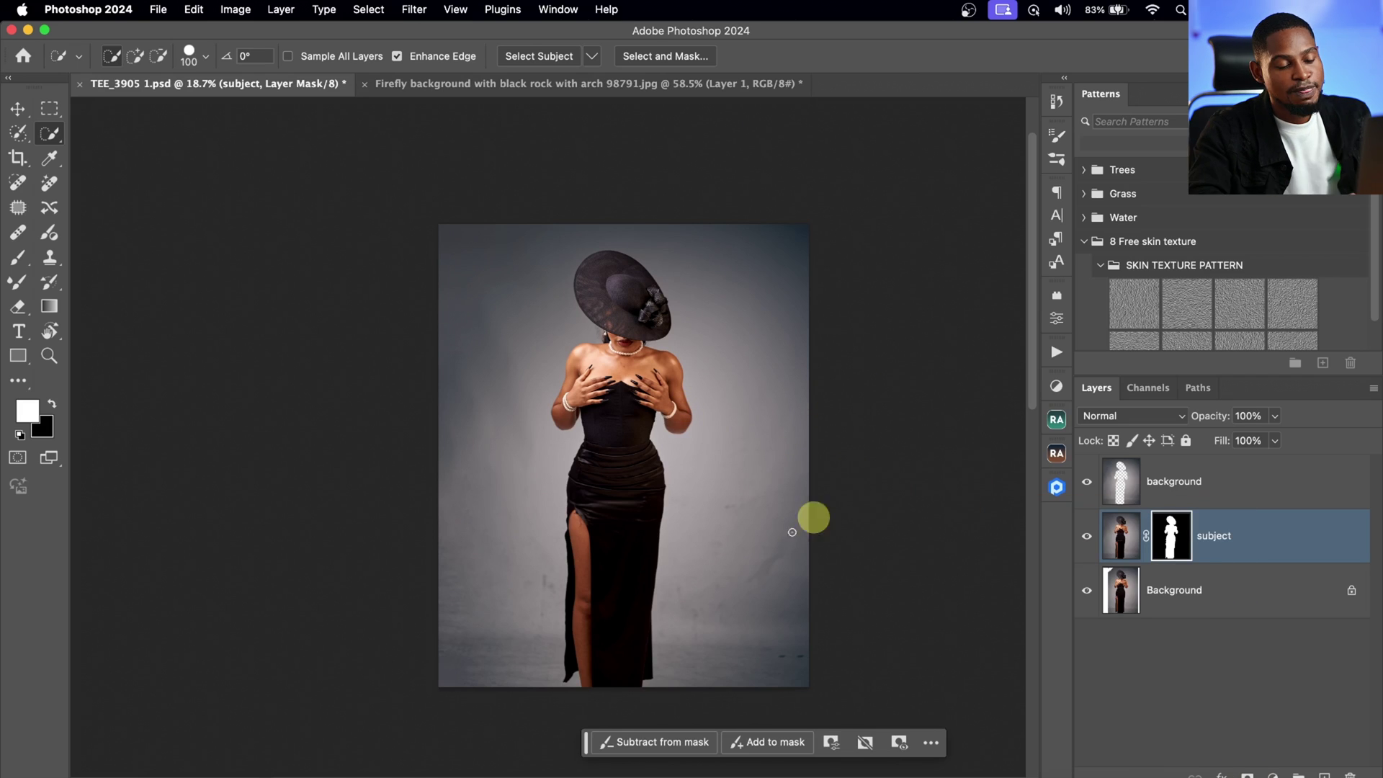
{"action": "left_click", "coordinate": [1217, 487]}
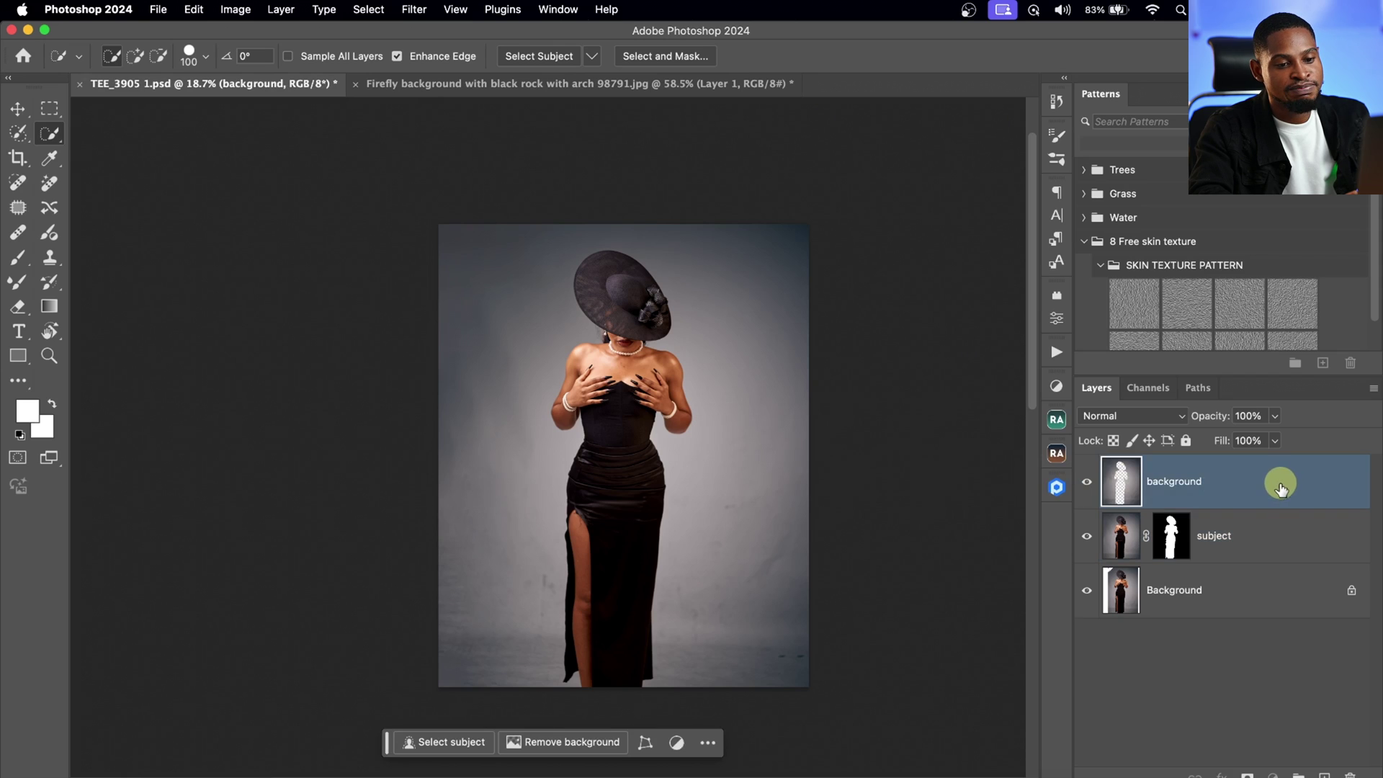
{"action": "left_click_drag", "start_coordinate": [1280, 488], "coordinate": [1236, 553]}
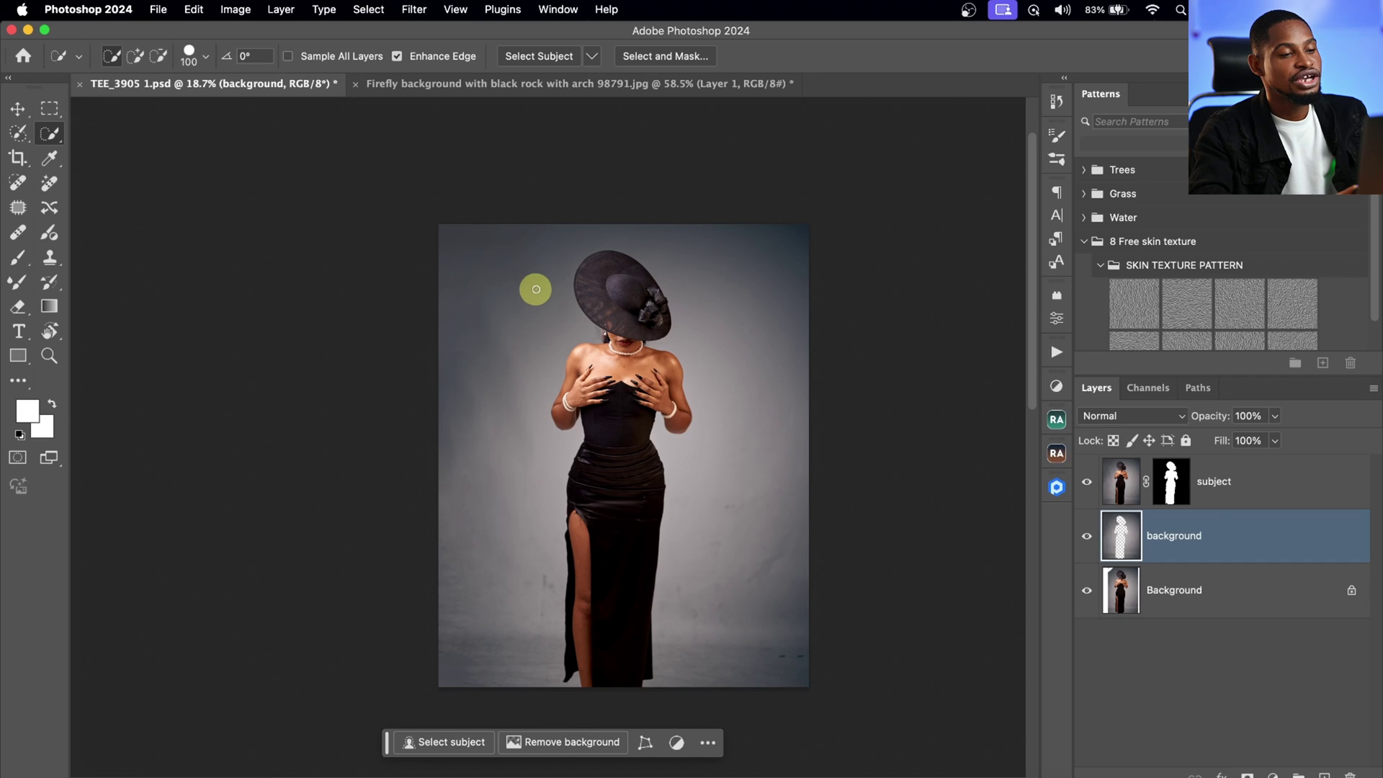
{"action": "left_click", "coordinate": [500, 84]}
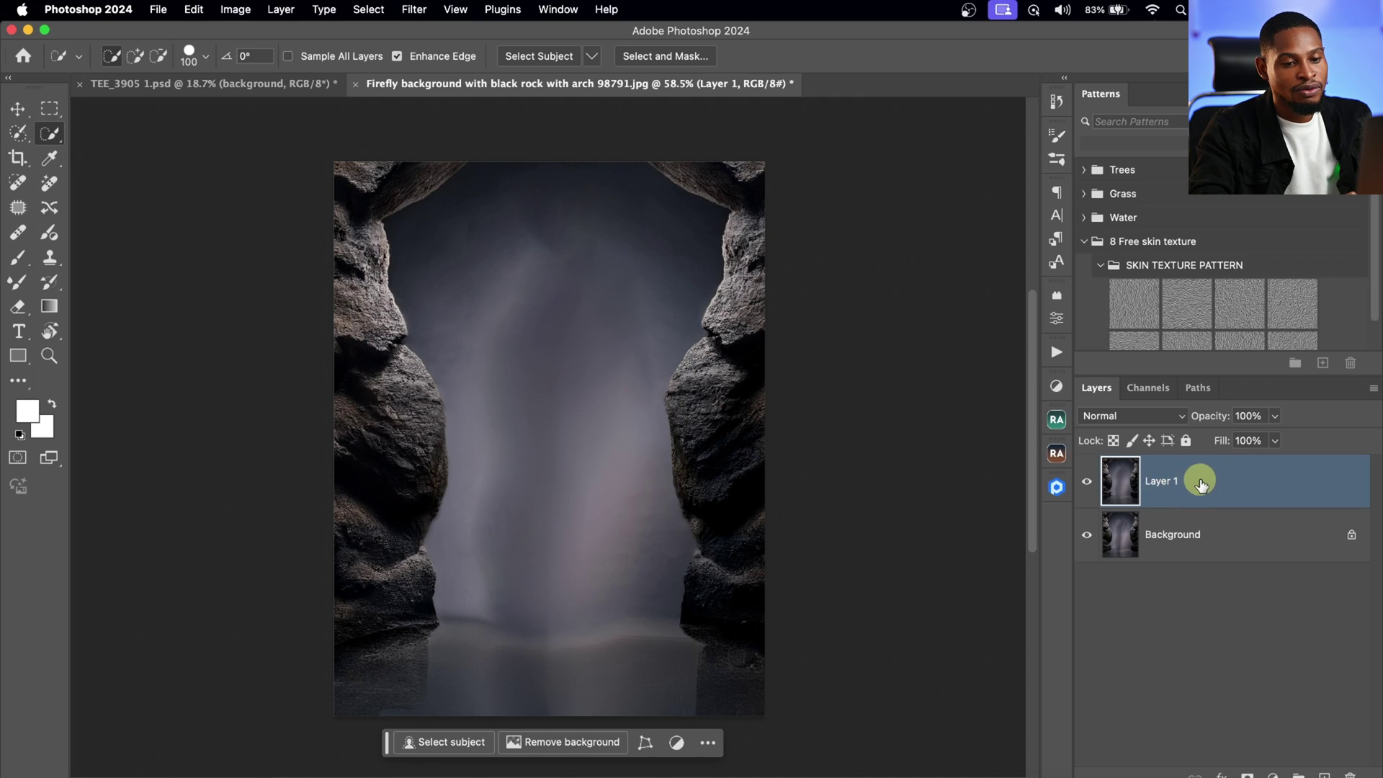
Paste the Firefly rock-arch image into the portrait as layer 'G BACKGROUND' beneath subject
{"action": "key", "text": "super+c"}
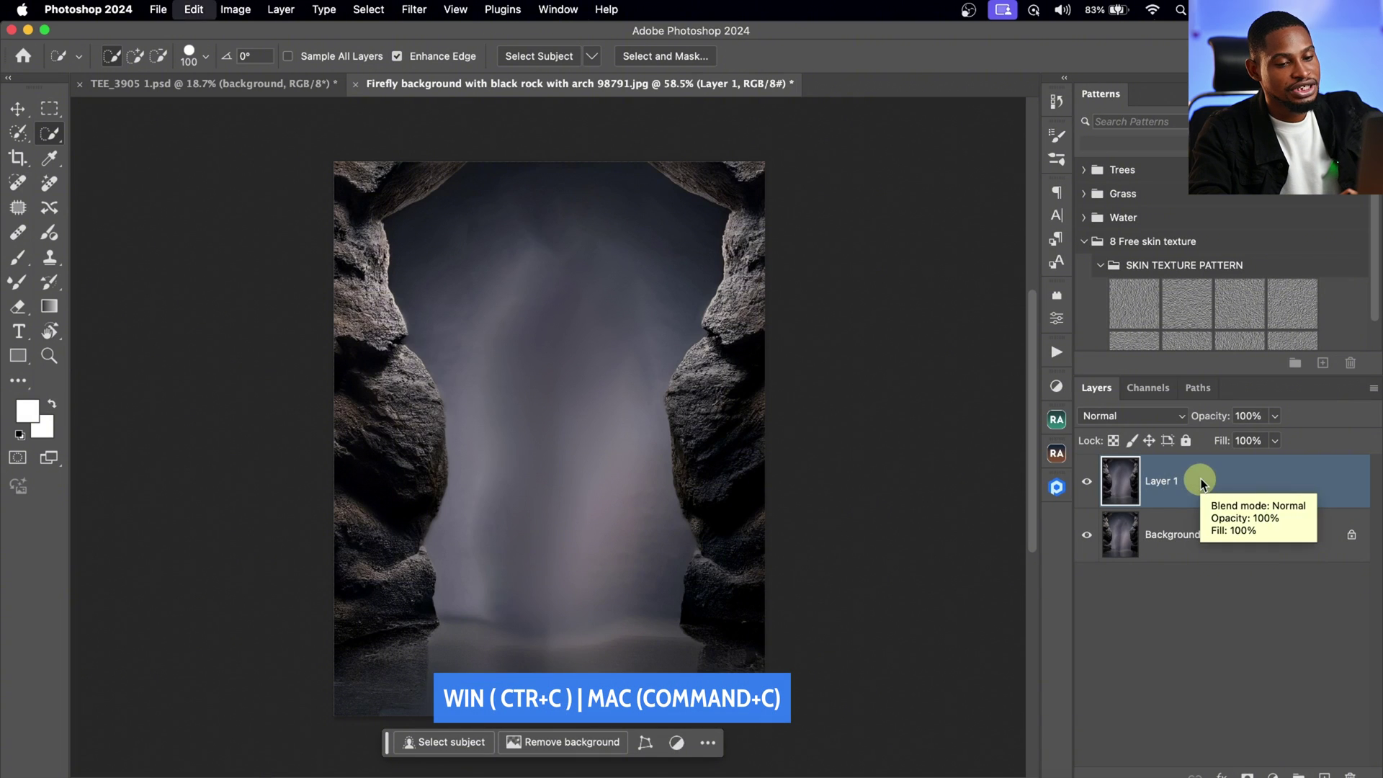
{"action": "left_click", "coordinate": [272, 83]}
{"action": "key", "text": "alt+bracketright"}
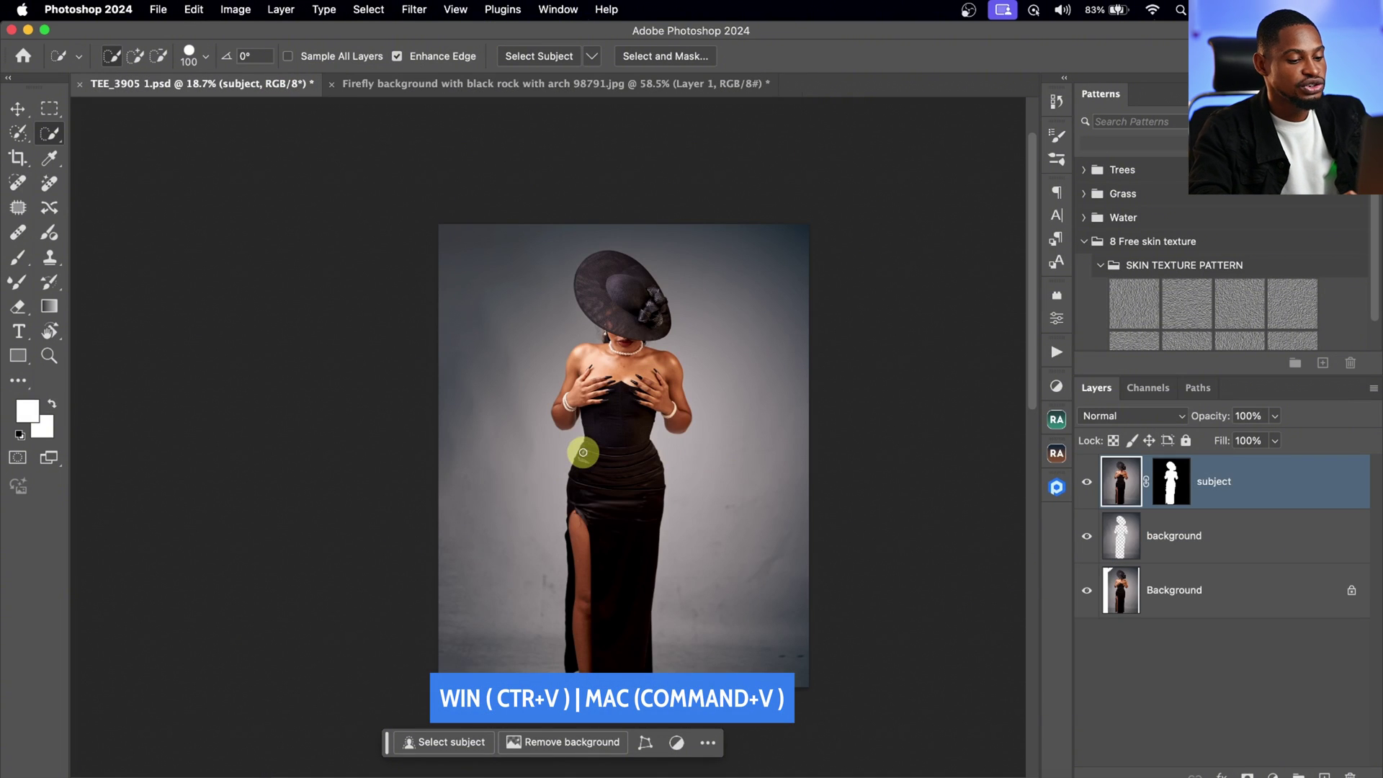
{"action": "key", "text": "super+v"}
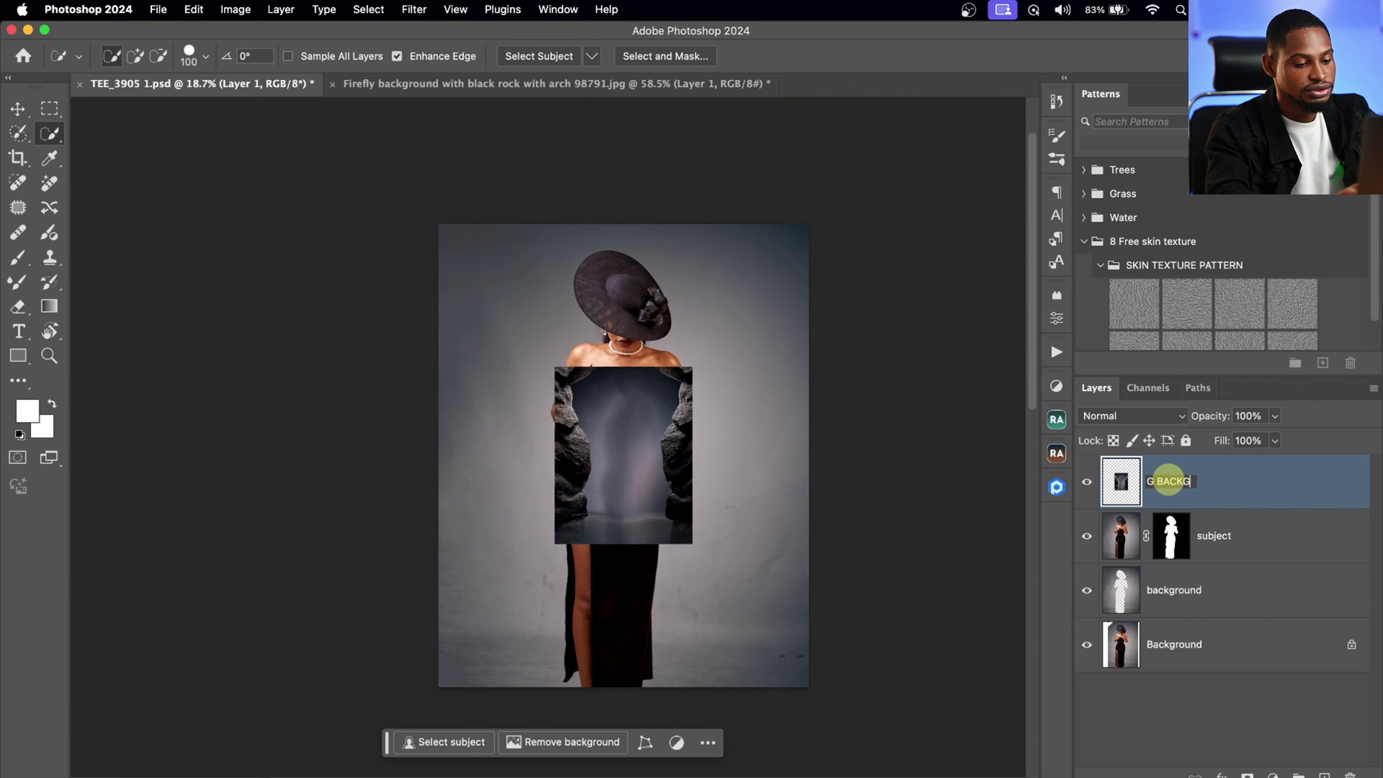
{"action": "key", "text": "Return"}
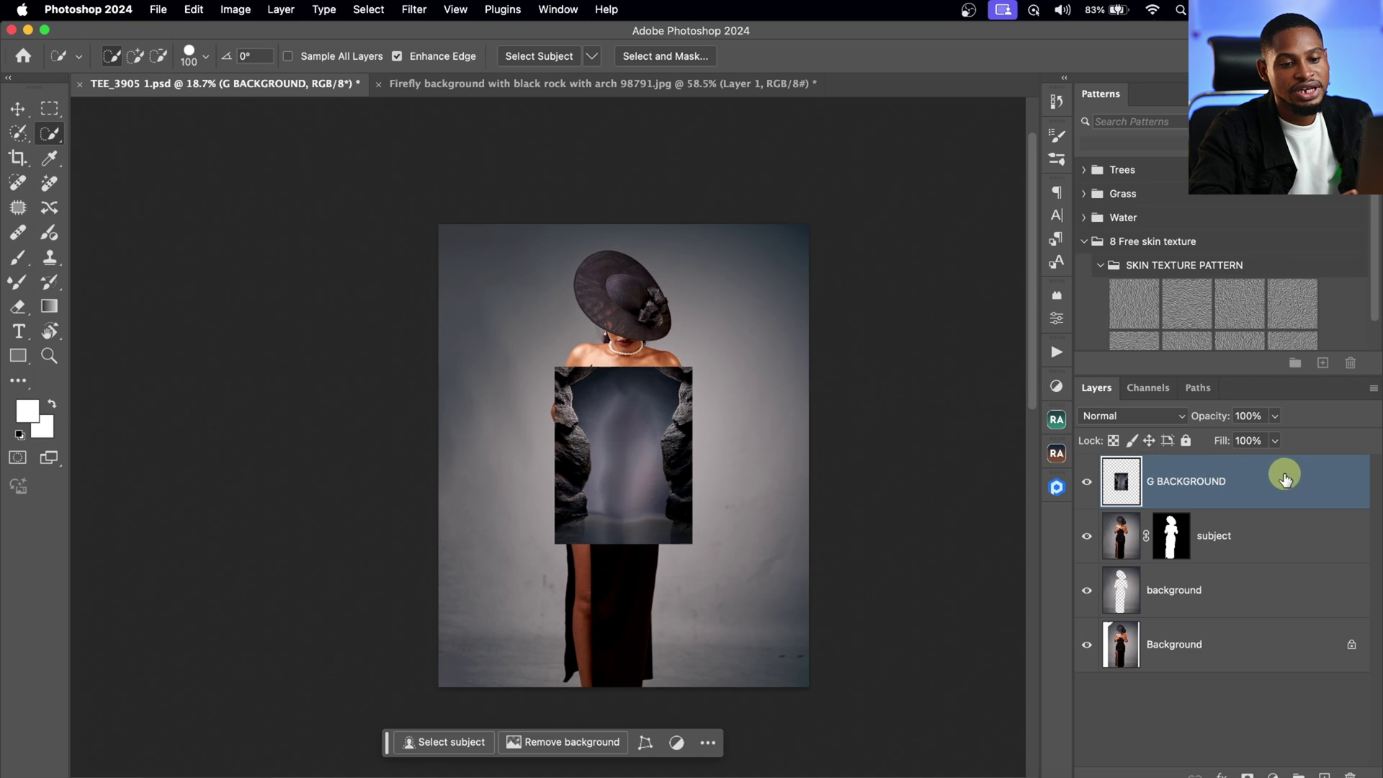
{"action": "left_click_drag", "start_coordinate": [1287, 479], "coordinate": [1252, 553]}
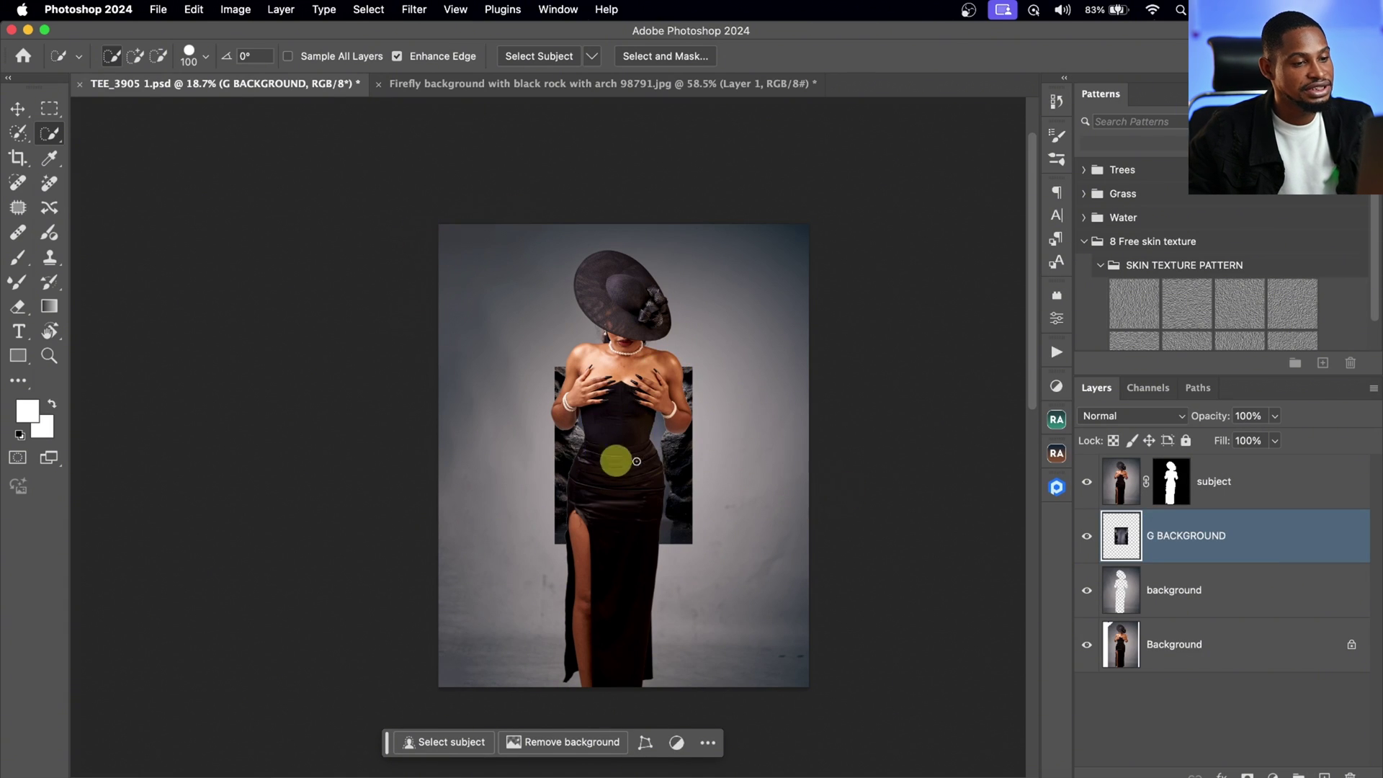
{"action": "key", "text": "super+t"}
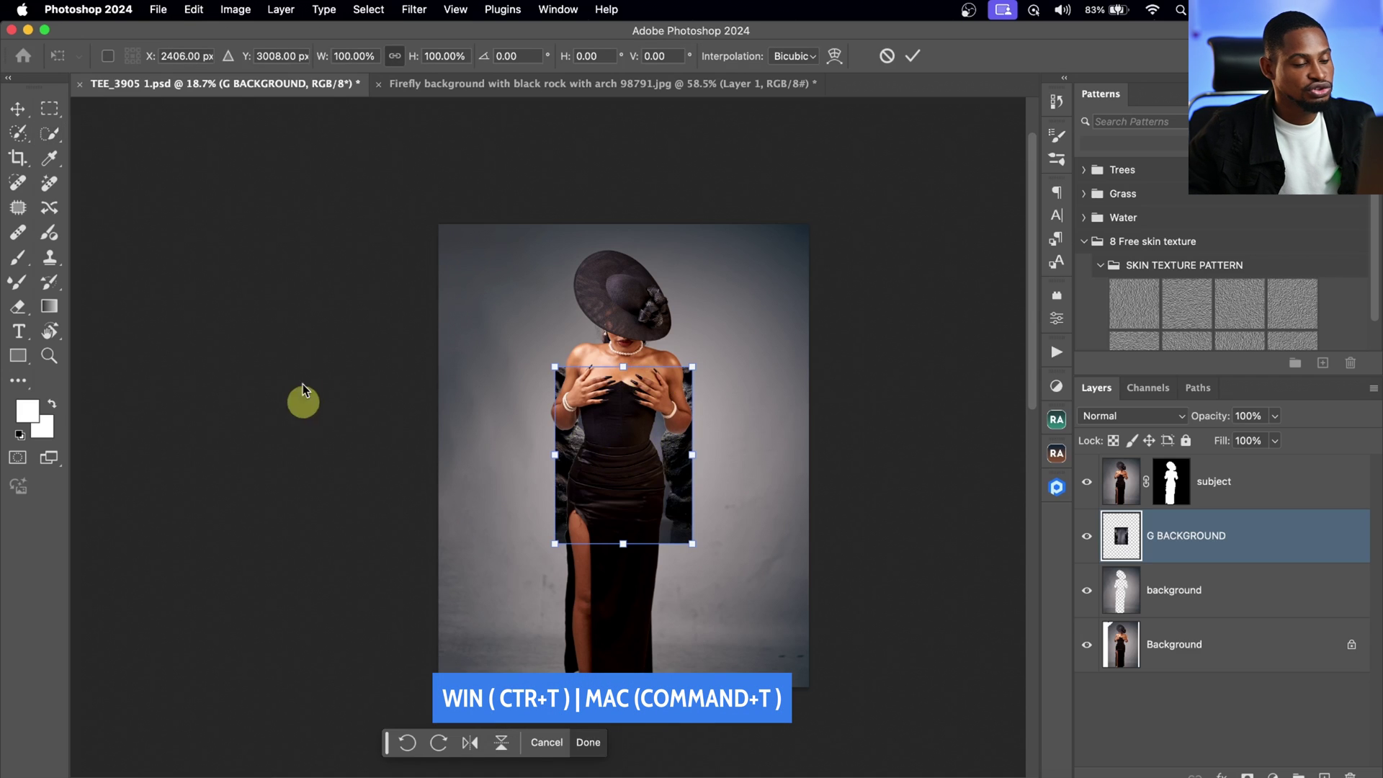
Scale the G BACKGROUND rock arch up to about 269% and commit the transform
{"action": "left_click_drag", "start_coordinate": [694, 364], "coordinate": [842, 254]}
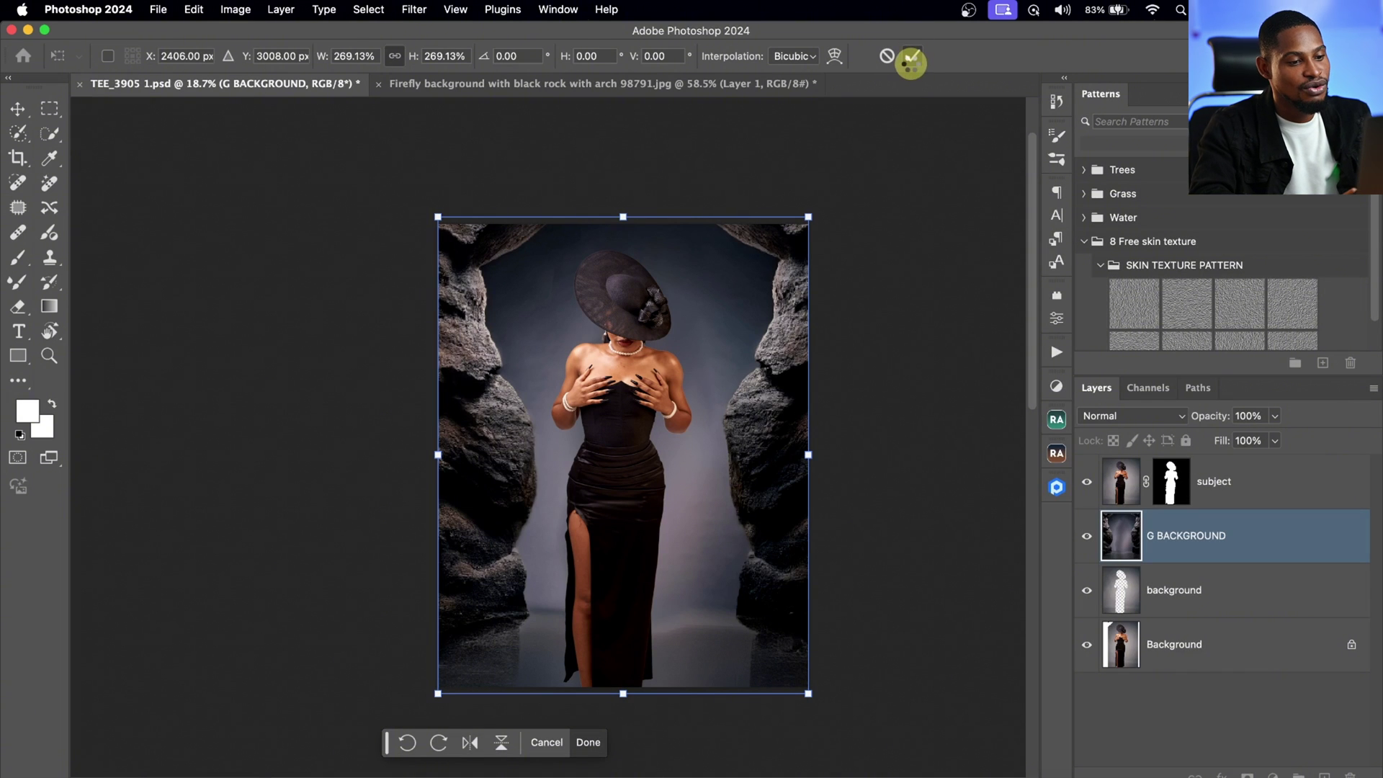
{"action": "left_click", "coordinate": [910, 62]}
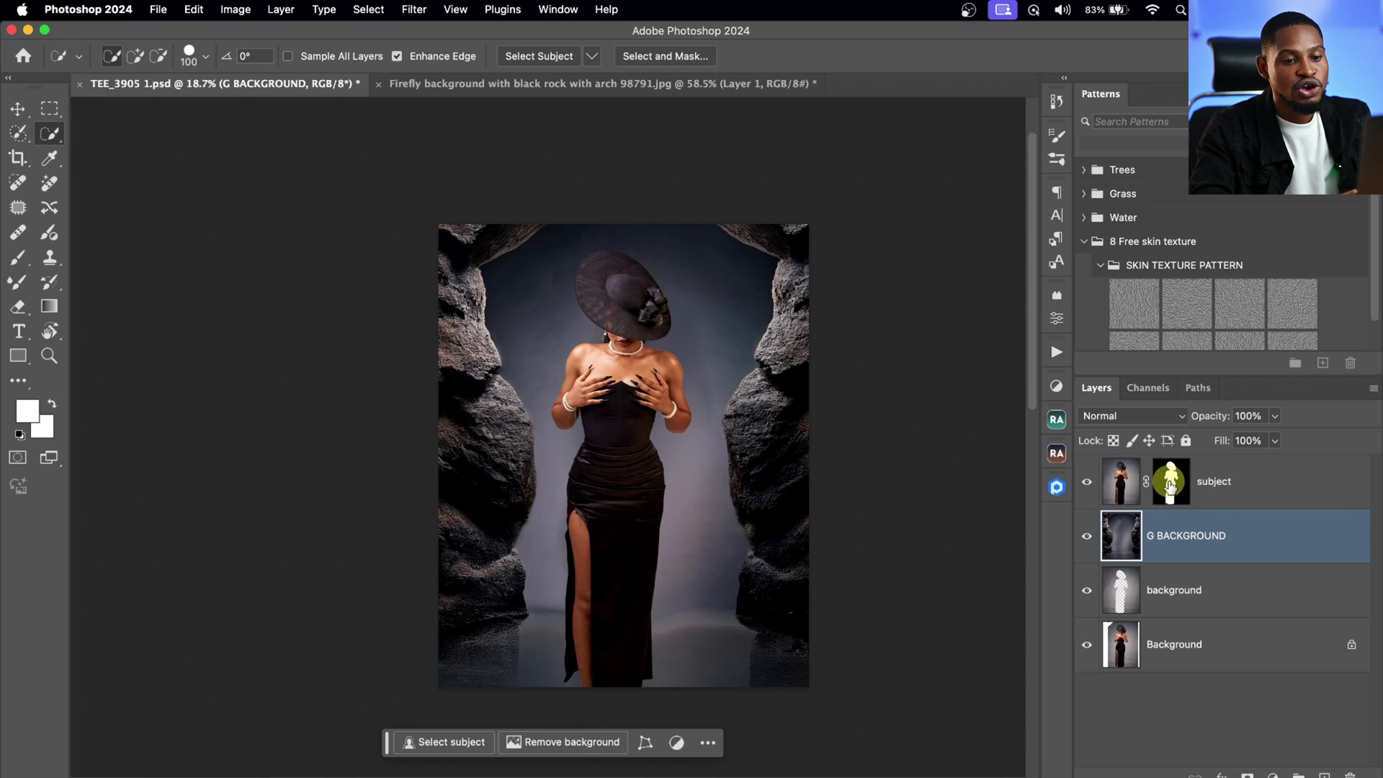
Open Select and Mask on the subject mask and enable Decontaminate Colors at 80%
{"action": "left_click", "coordinate": [1170, 487]}
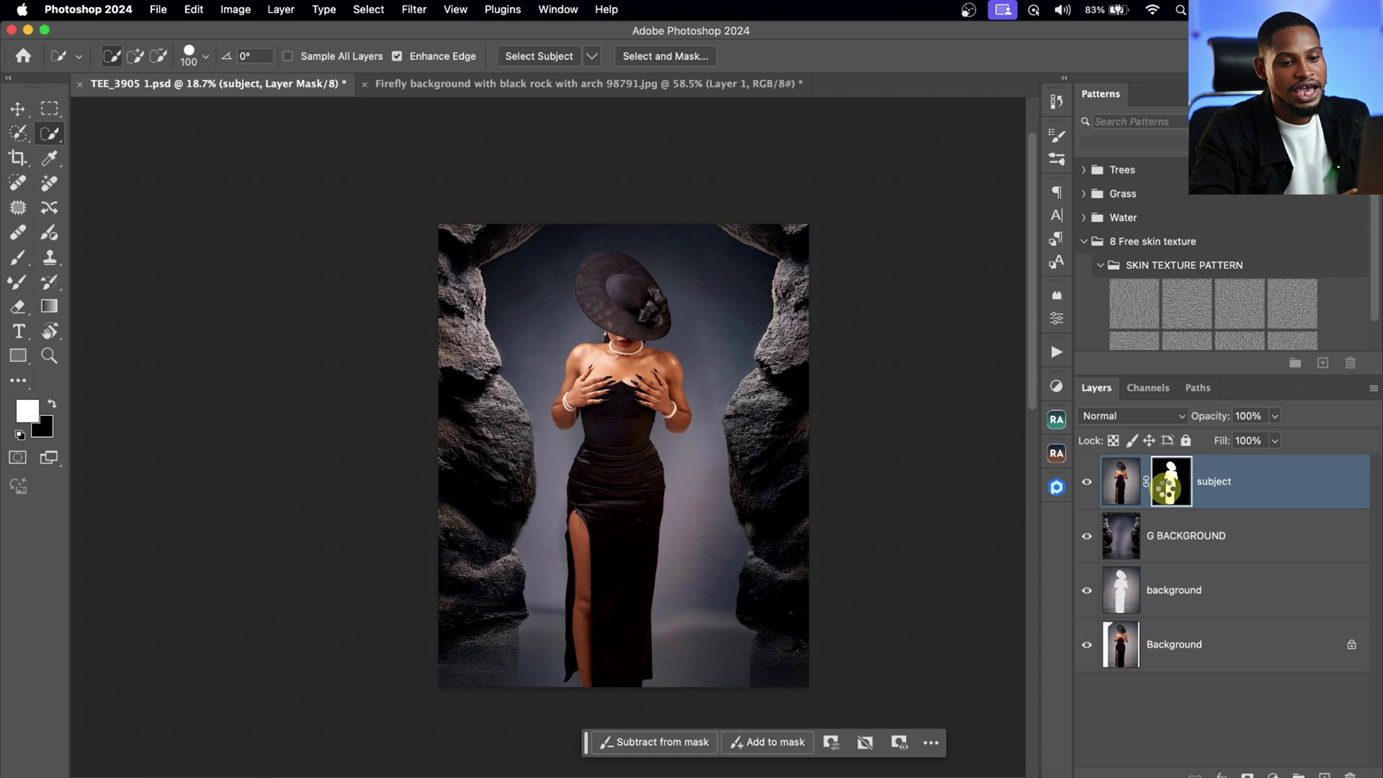
{"action": "double_click", "coordinate": [1172, 487]}
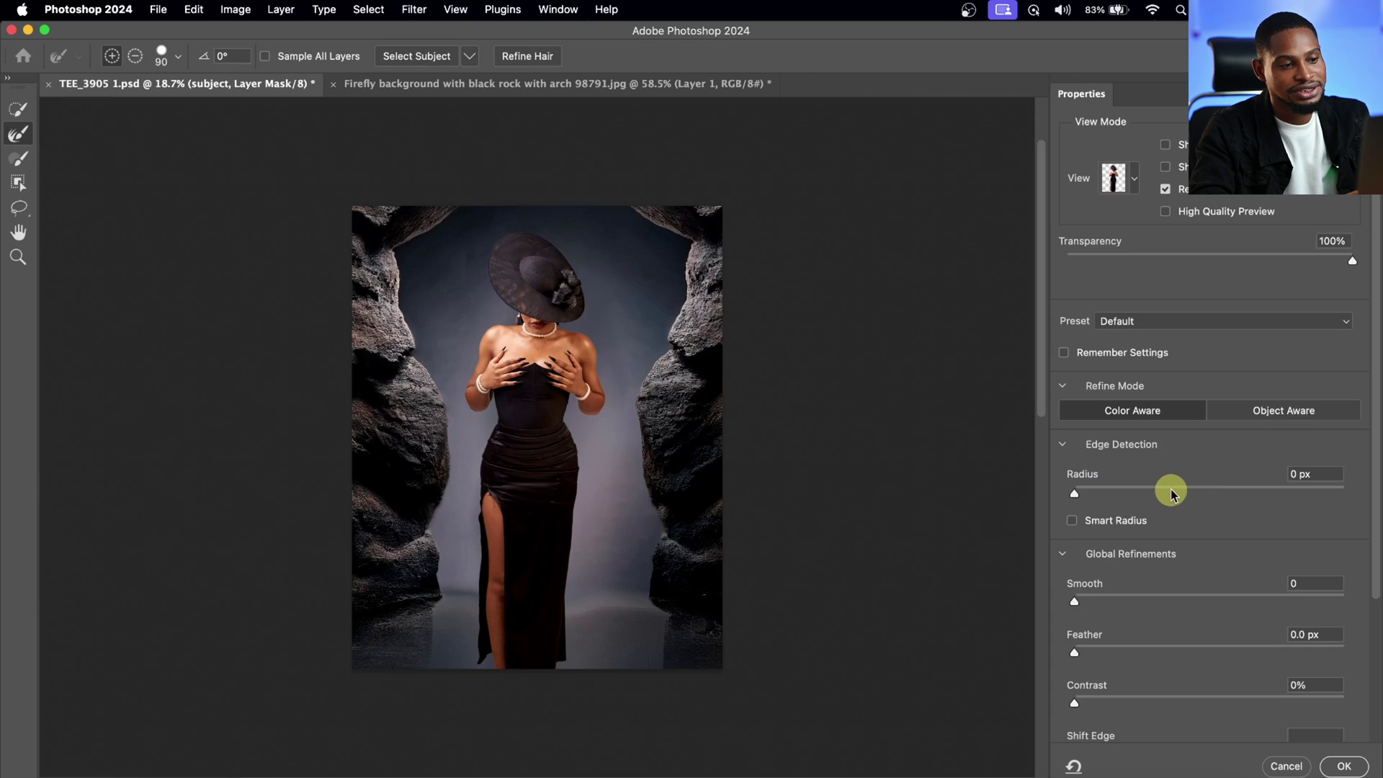
{"action": "key", "text": "z"}
{"action": "left_click_drag", "start_coordinate": [508, 322], "coordinate": [672, 318]}
{"action": "key", "text": "r"}
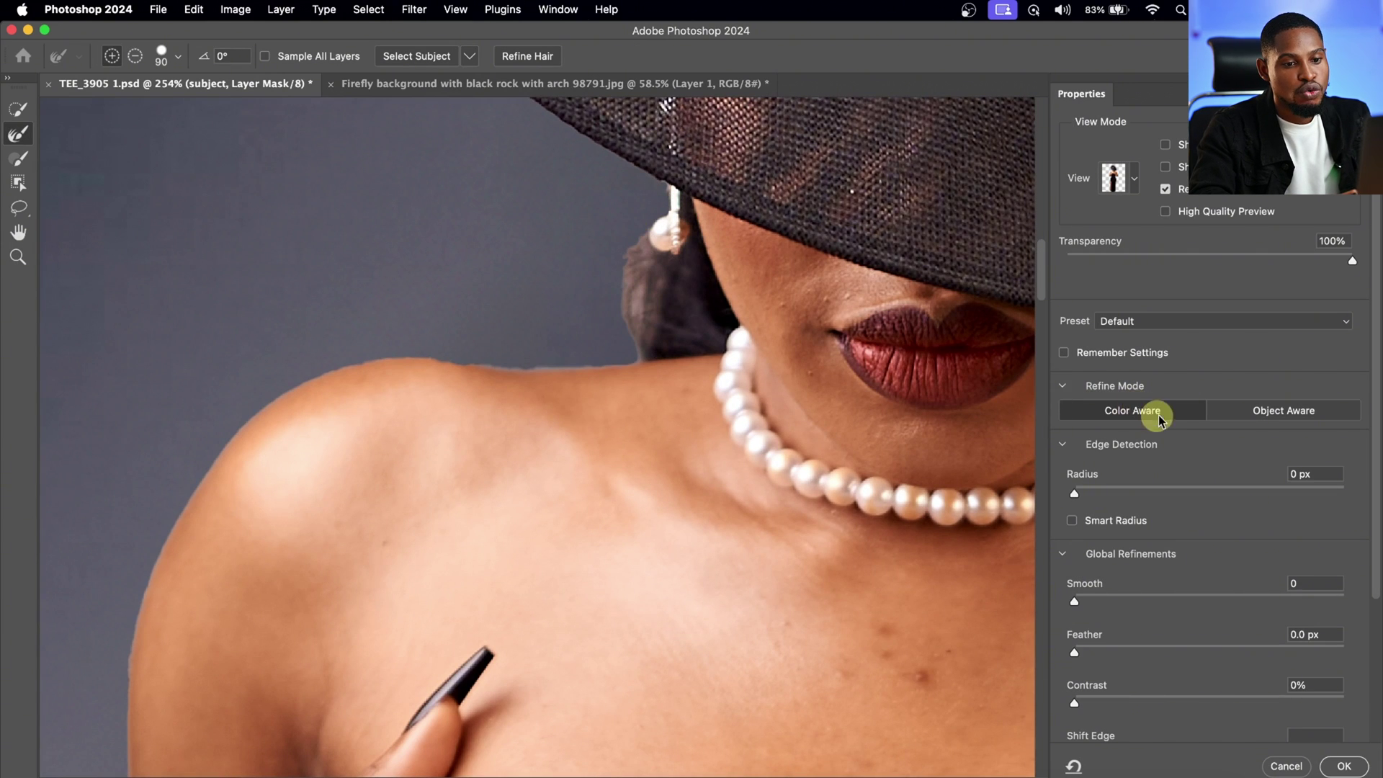
{"action": "scroll", "coordinate": [1204, 566], "scroll_direction": "down", "scroll_amount": 3}
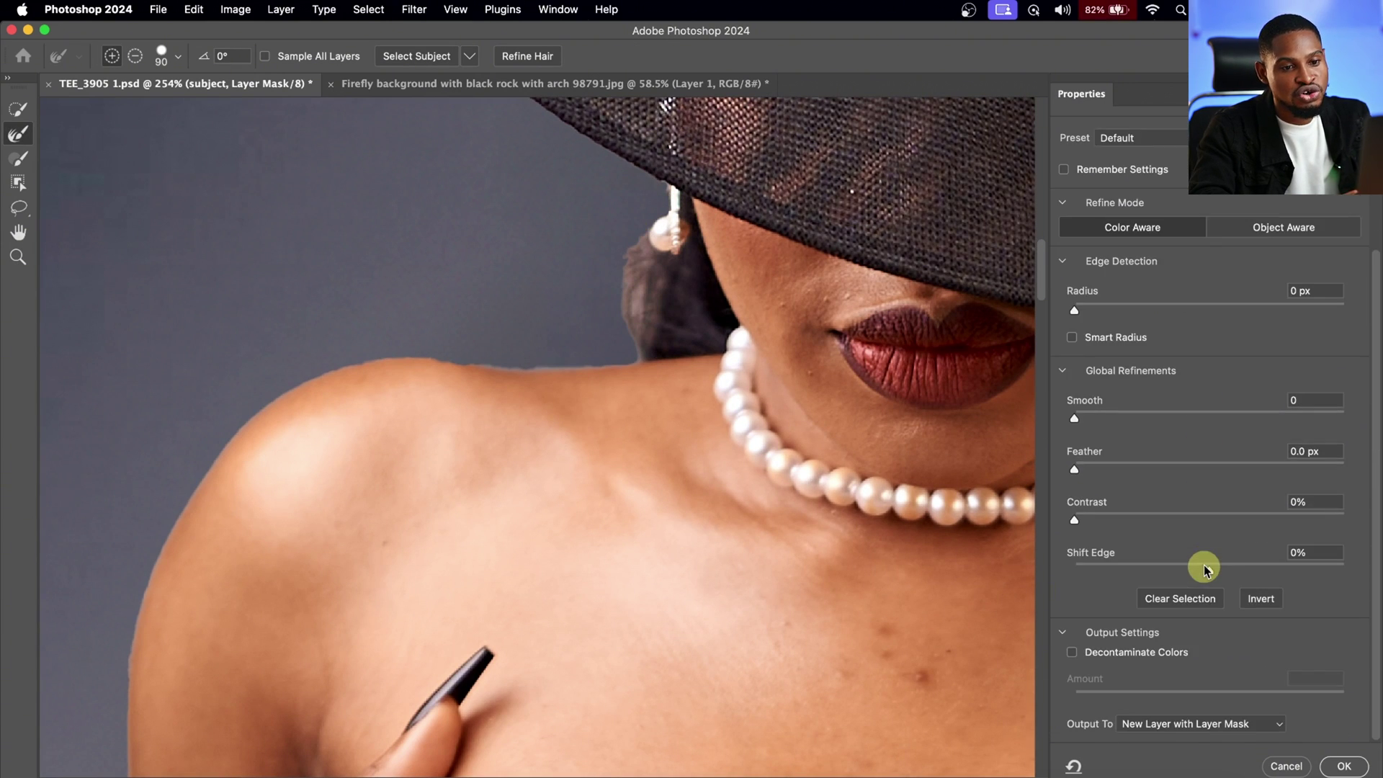
{"action": "left_click", "coordinate": [1072, 654]}
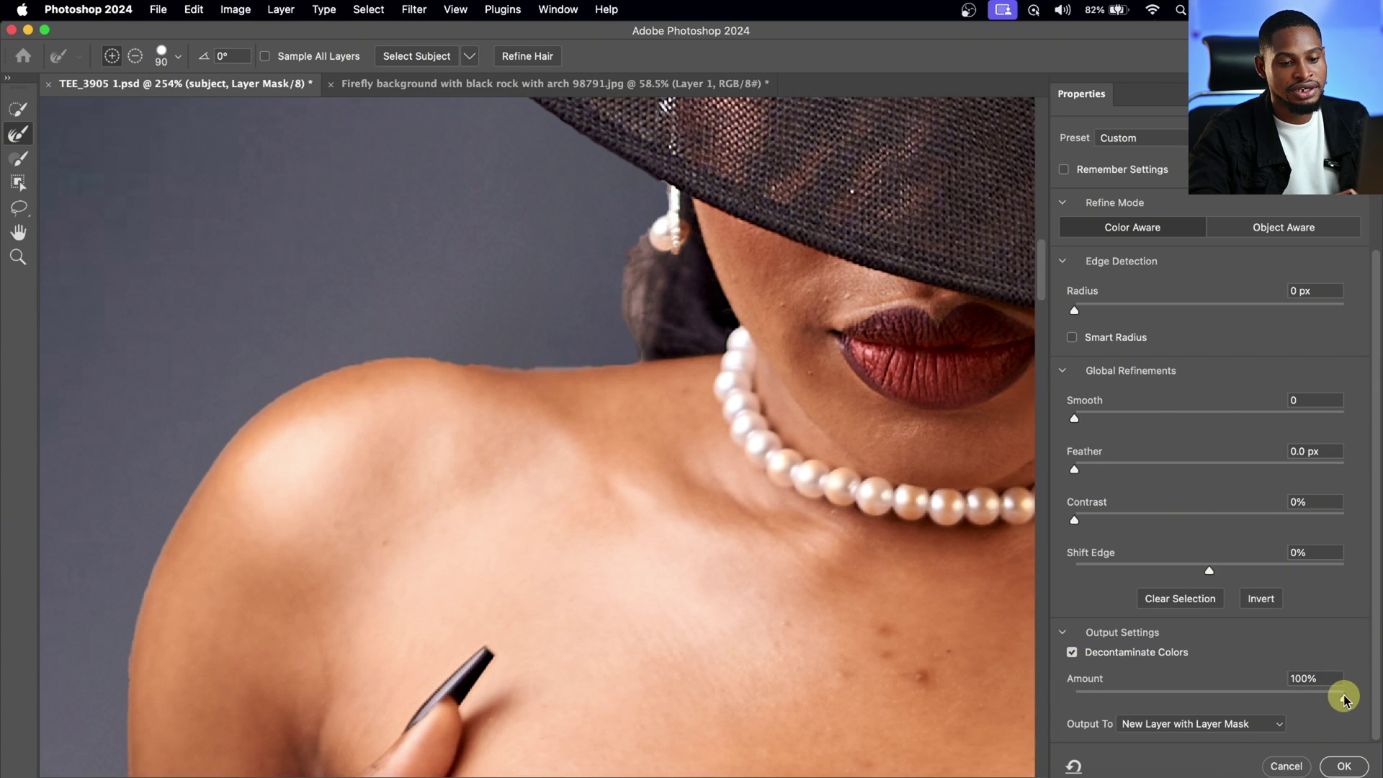
{"action": "left_click_drag", "start_coordinate": [1340, 695], "coordinate": [1307, 695]}
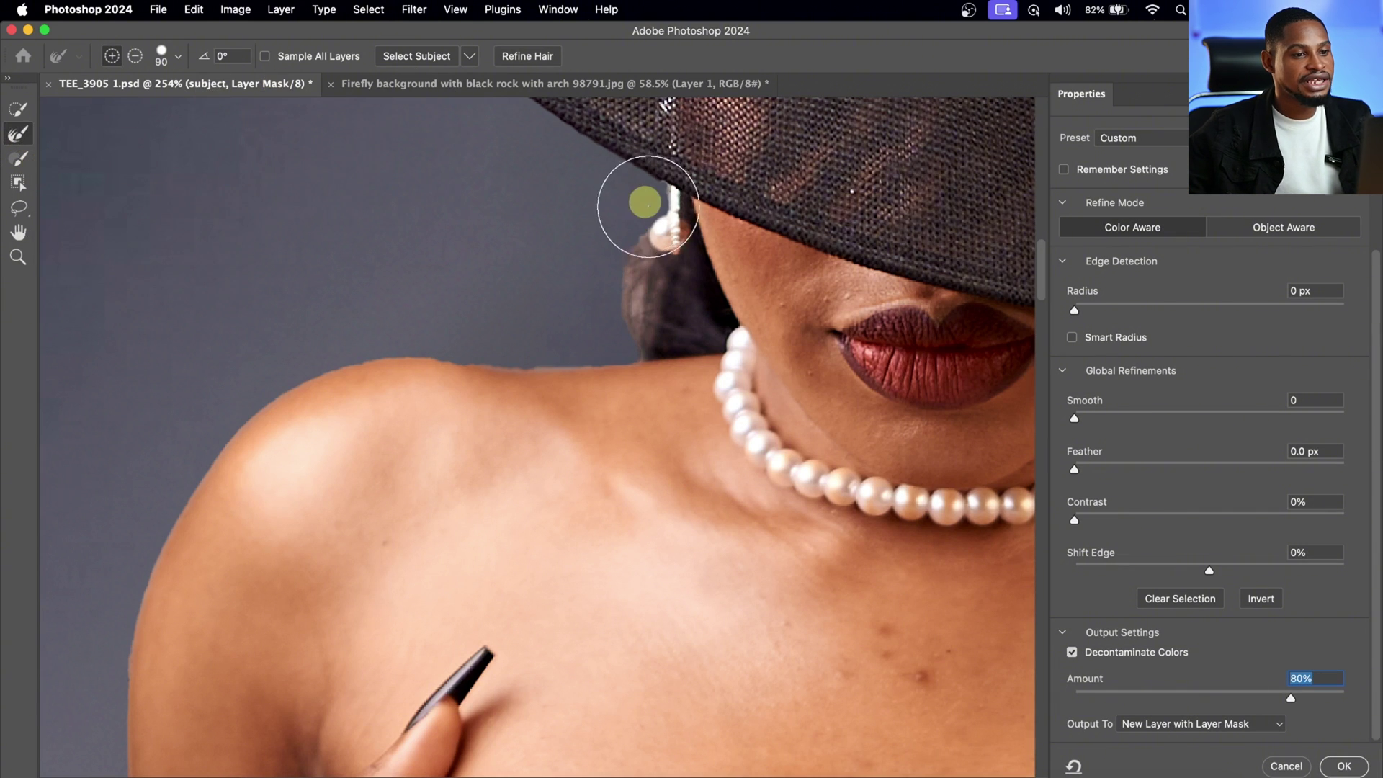
Paint with a smaller Refine Edge Brush around the earring, hair strands, shoulder and arm
{"action": "key", "text": "bracketleft"}
{"action": "key", "text": "bracketleft"}
{"action": "key", "text": "bracketleft"}
{"action": "key", "text": "bracketleft"}
{"action": "key", "text": "bracketleft"}
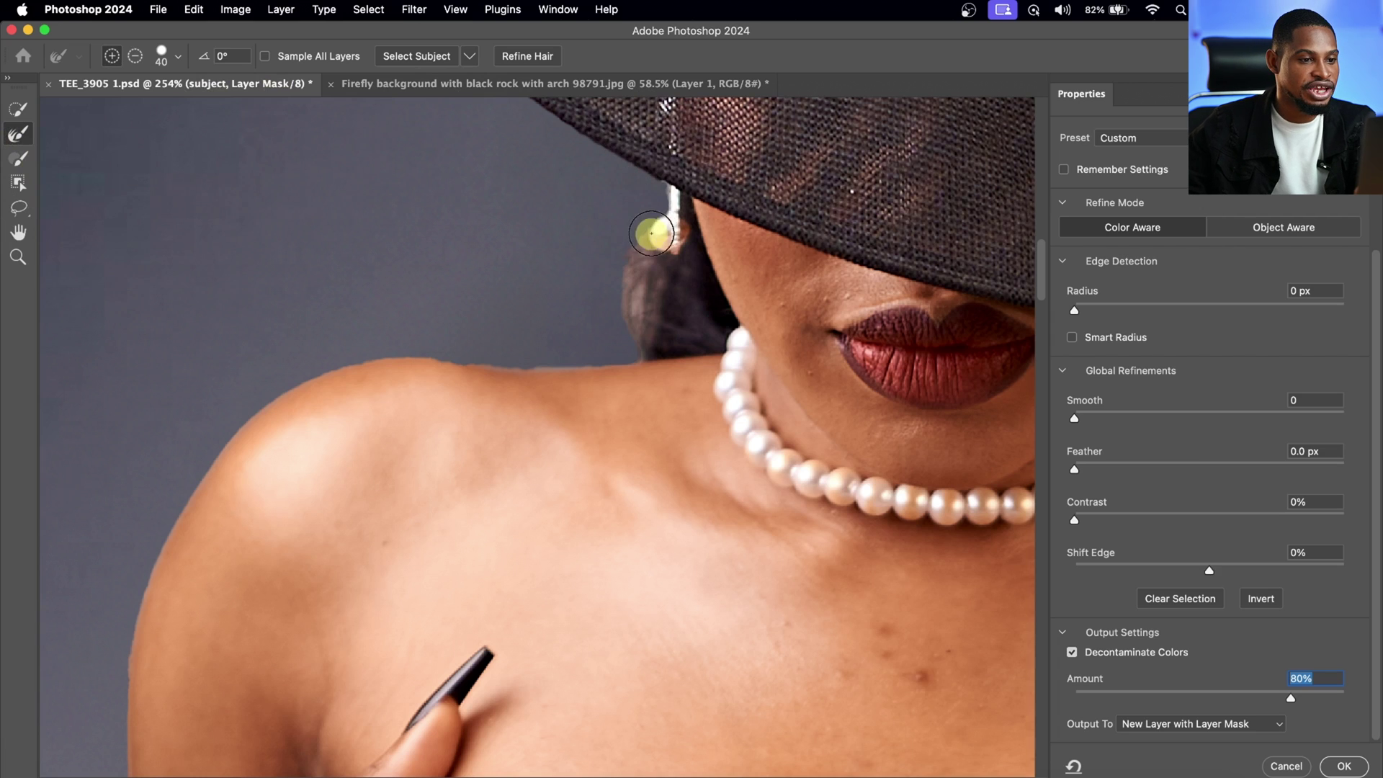
{"action": "left_click_drag", "start_coordinate": [643, 232], "coordinate": [638, 291]}
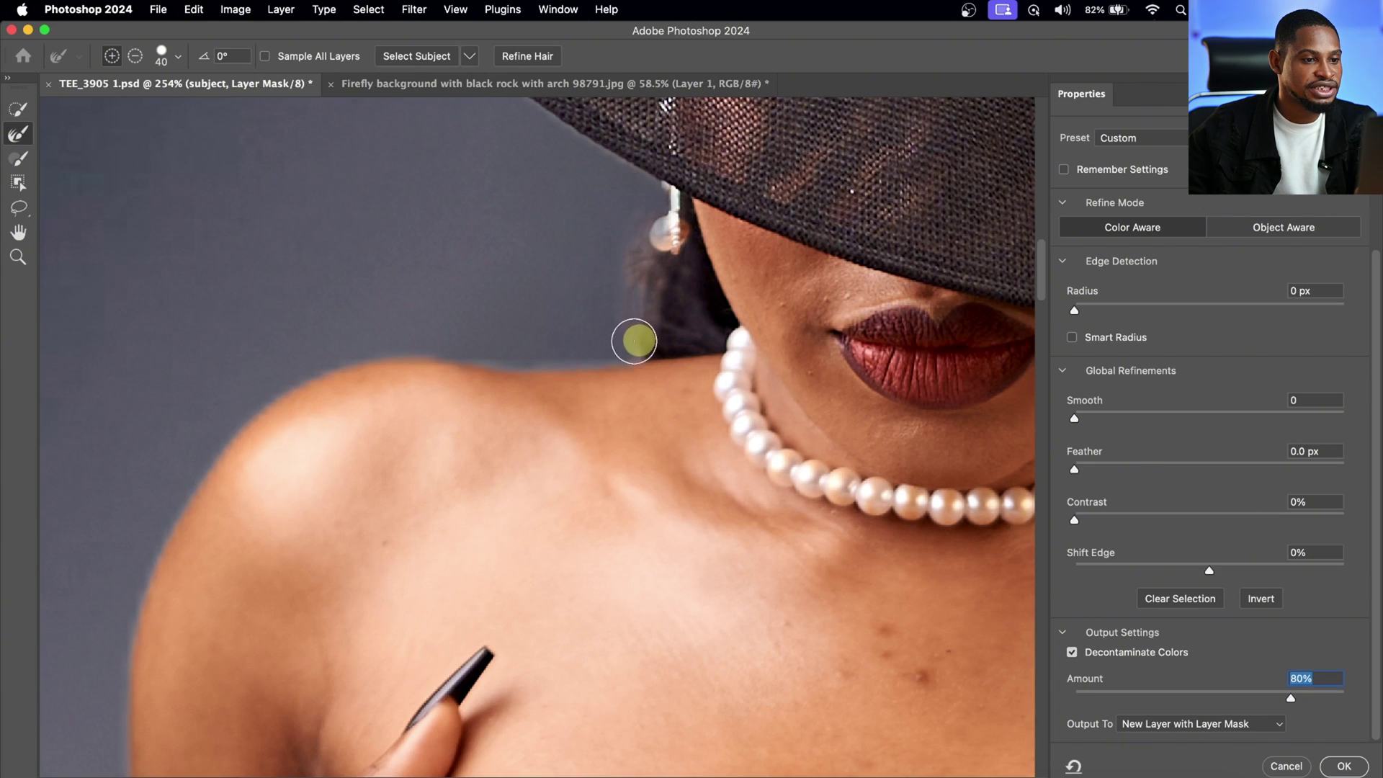
{"action": "mouse_move", "coordinate": [559, 356]}
{"action": "left_mouse_down"}
{"action": "mouse_move", "coordinate": [344, 366]}
{"action": "mouse_move", "coordinate": [228, 442]}
{"action": "left_mouse_up"}
{"action": "mouse_move", "coordinate": [638, 262]}
{"action": "left_mouse_down"}
{"action": "mouse_move", "coordinate": [671, 315]}
{"action": "mouse_move", "coordinate": [651, 225]}
{"action": "mouse_move", "coordinate": [690, 423]}
{"action": "mouse_move", "coordinate": [677, 255]}
{"action": "mouse_move", "coordinate": [659, 255]}
{"action": "mouse_move", "coordinate": [702, 249]}
{"action": "mouse_move", "coordinate": [655, 365]}
{"action": "mouse_move", "coordinate": [622, 277]}
{"action": "left_mouse_up"}
{"action": "scroll", "coordinate": [621, 276], "scroll_direction": "down", "scroll_amount": 15}
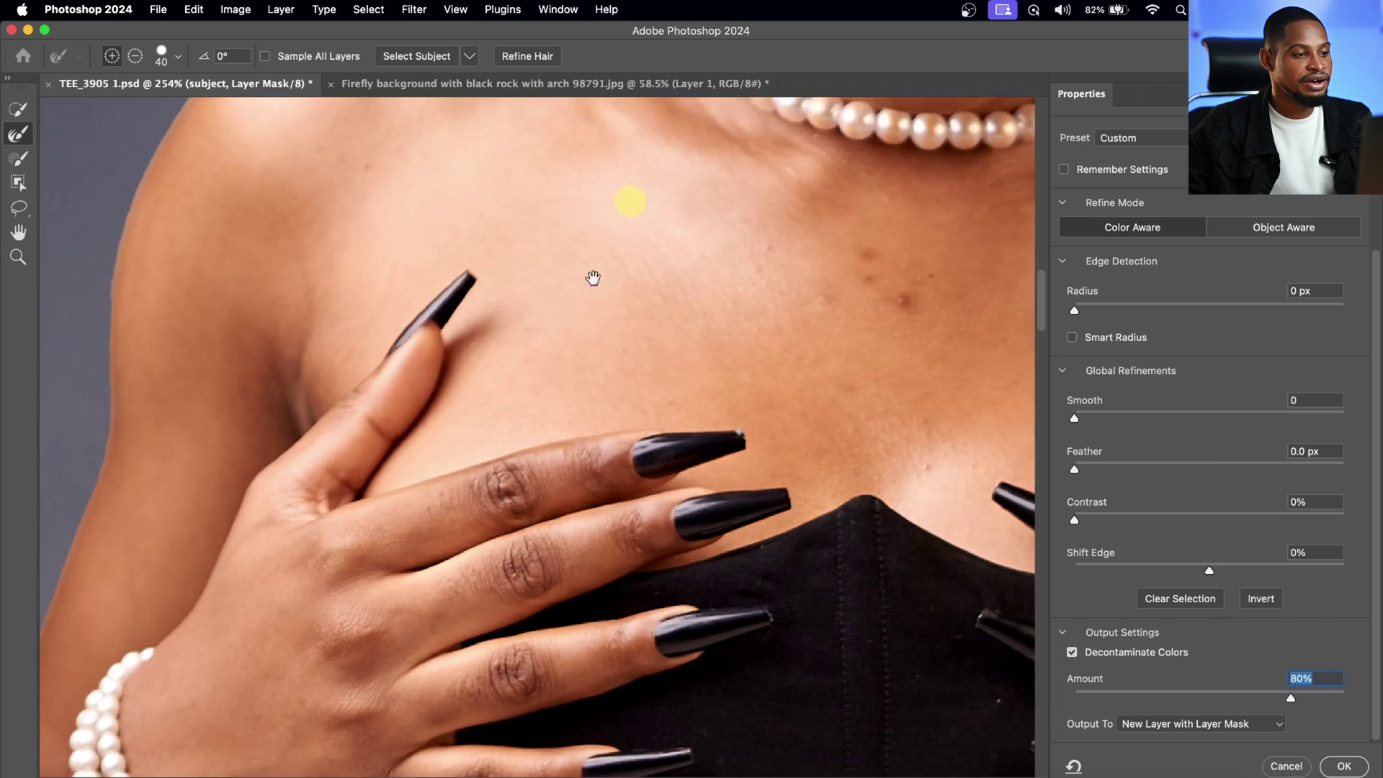
{"action": "scroll", "coordinate": [526, 290], "scroll_direction": "down", "scroll_amount": 15}
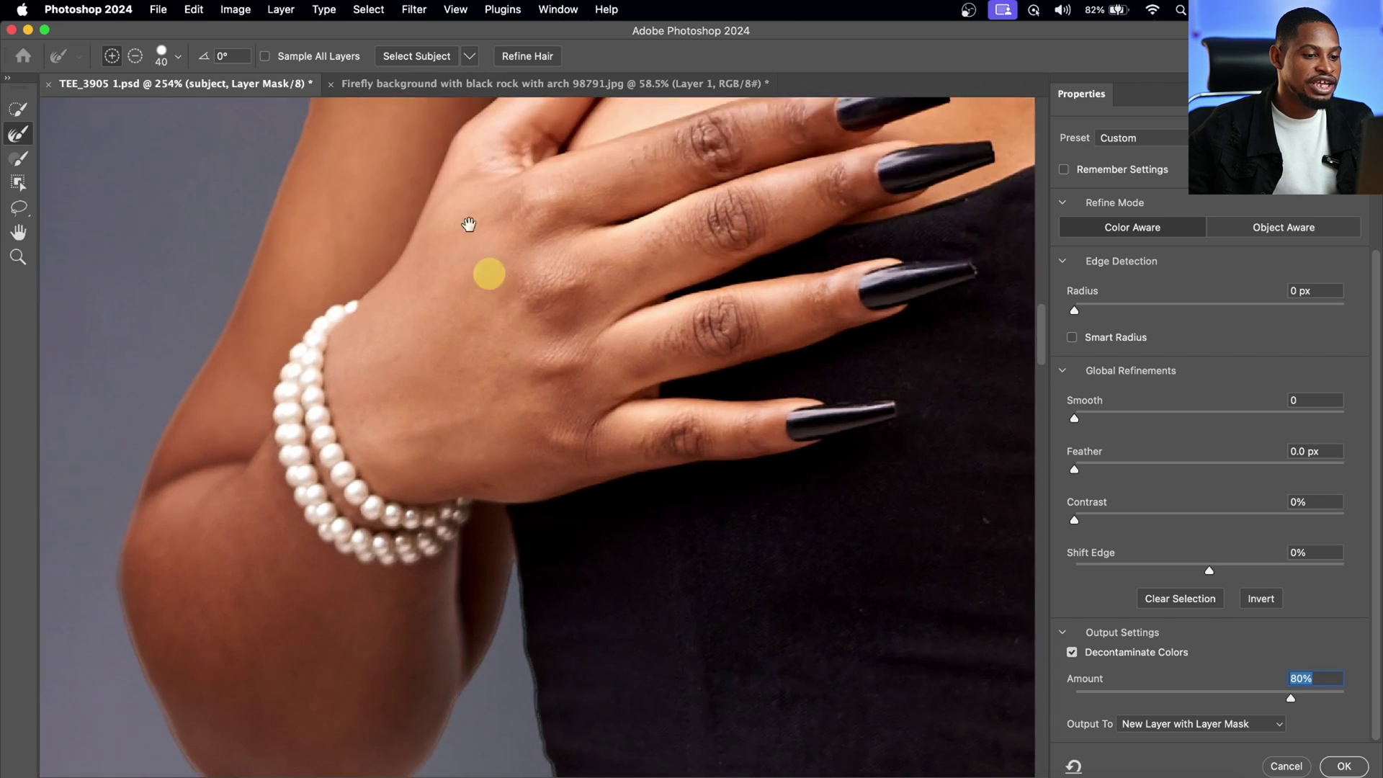
{"action": "scroll", "coordinate": [220, 359], "scroll_direction": "left", "scroll_amount": 5}
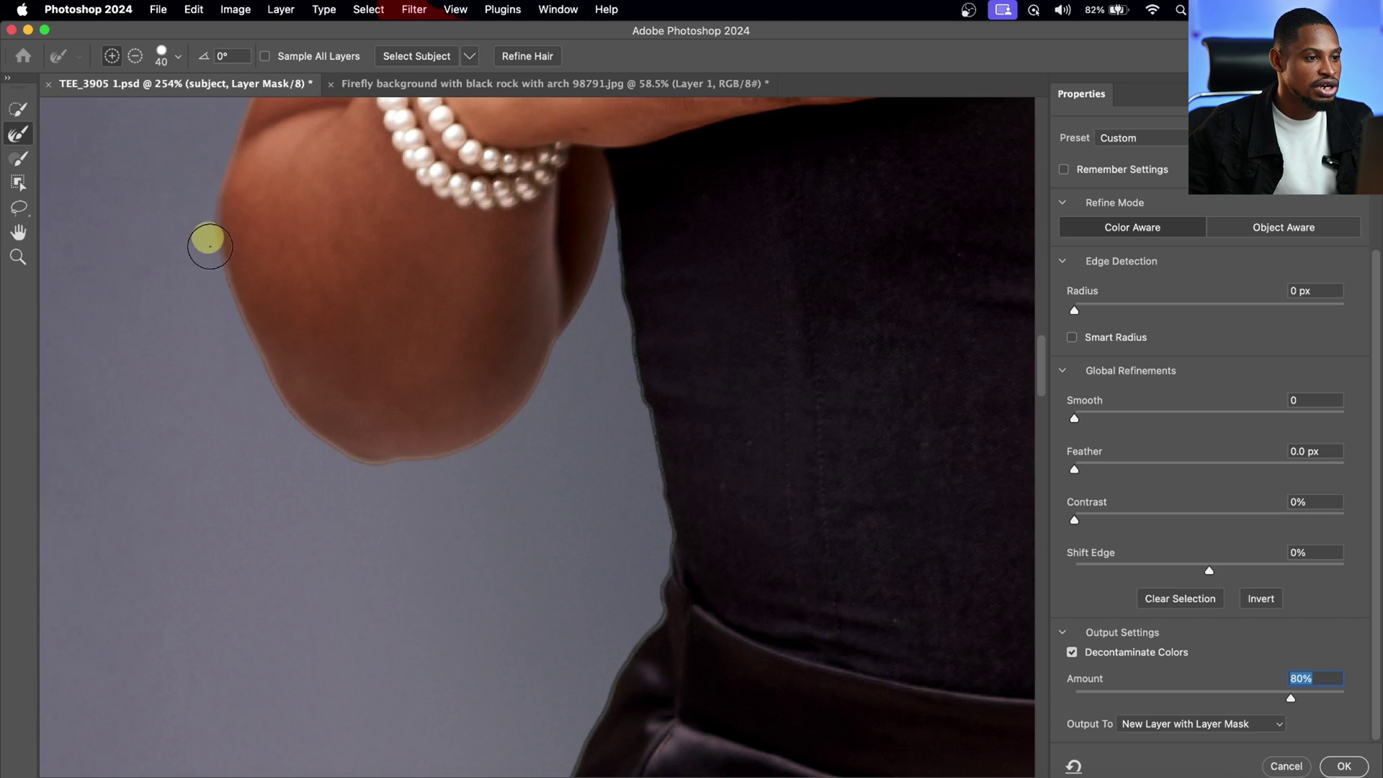
{"action": "mouse_move", "coordinate": [210, 246]}
{"action": "left_mouse_down"}
{"action": "mouse_move", "coordinate": [273, 394]}
{"action": "mouse_move", "coordinate": [313, 445]}
{"action": "mouse_move", "coordinate": [425, 471]}
{"action": "mouse_move", "coordinate": [513, 412]}
{"action": "mouse_move", "coordinate": [602, 276]}
{"action": "mouse_move", "coordinate": [605, 242]}
{"action": "mouse_move", "coordinate": [607, 317]}
{"action": "mouse_move", "coordinate": [660, 420]}
{"action": "mouse_move", "coordinate": [678, 569]}
{"action": "mouse_move", "coordinate": [569, 741]}
{"action": "left_mouse_up"}
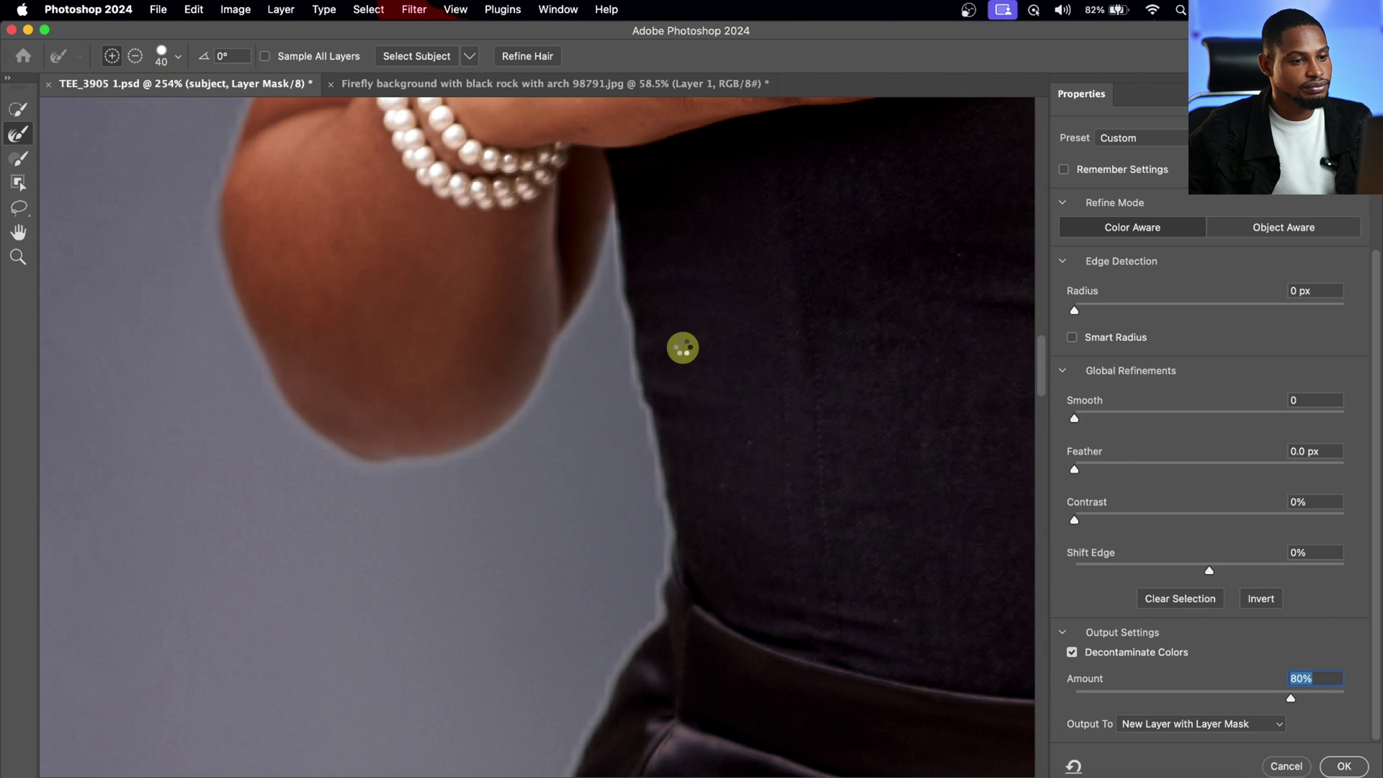
{"action": "key", "text": "z"}
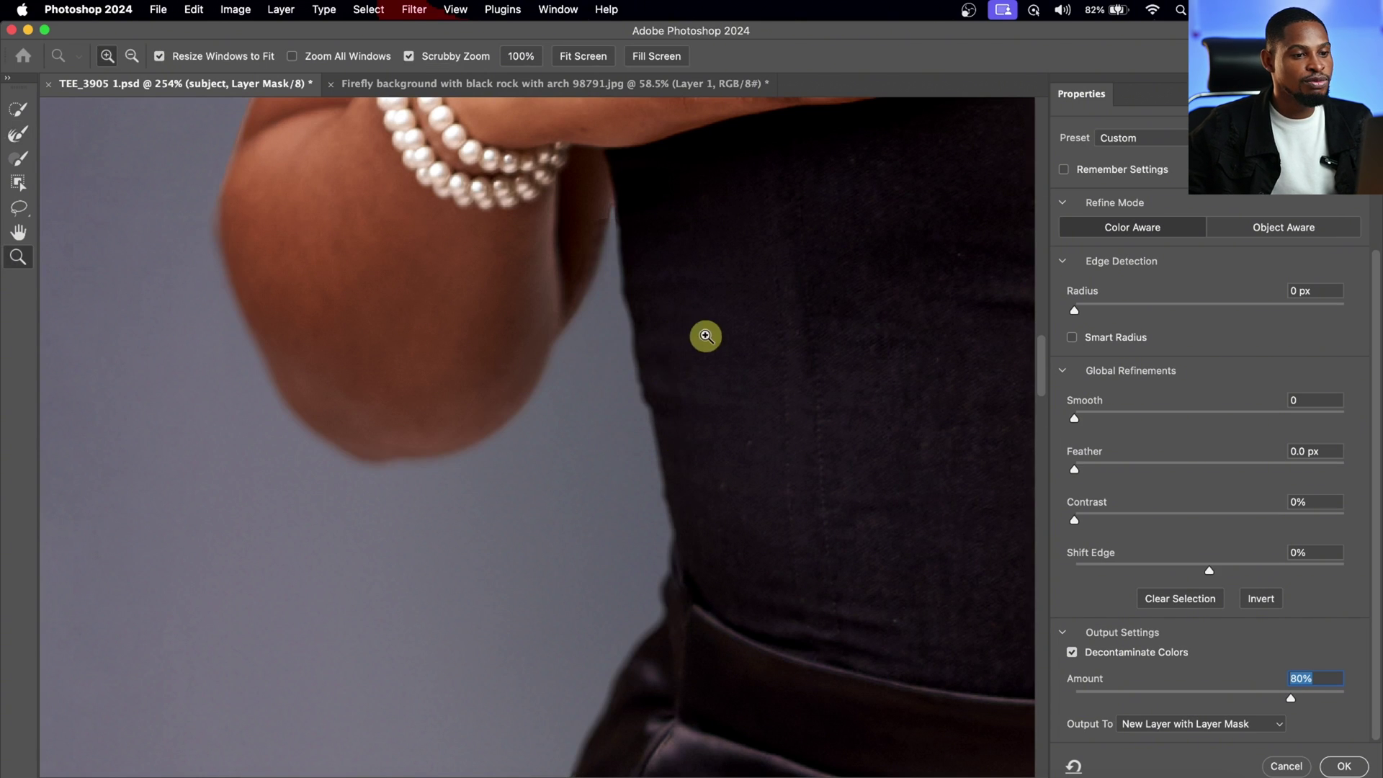
{"action": "left_click_drag", "start_coordinate": [704, 331], "coordinate": [741, 317]}
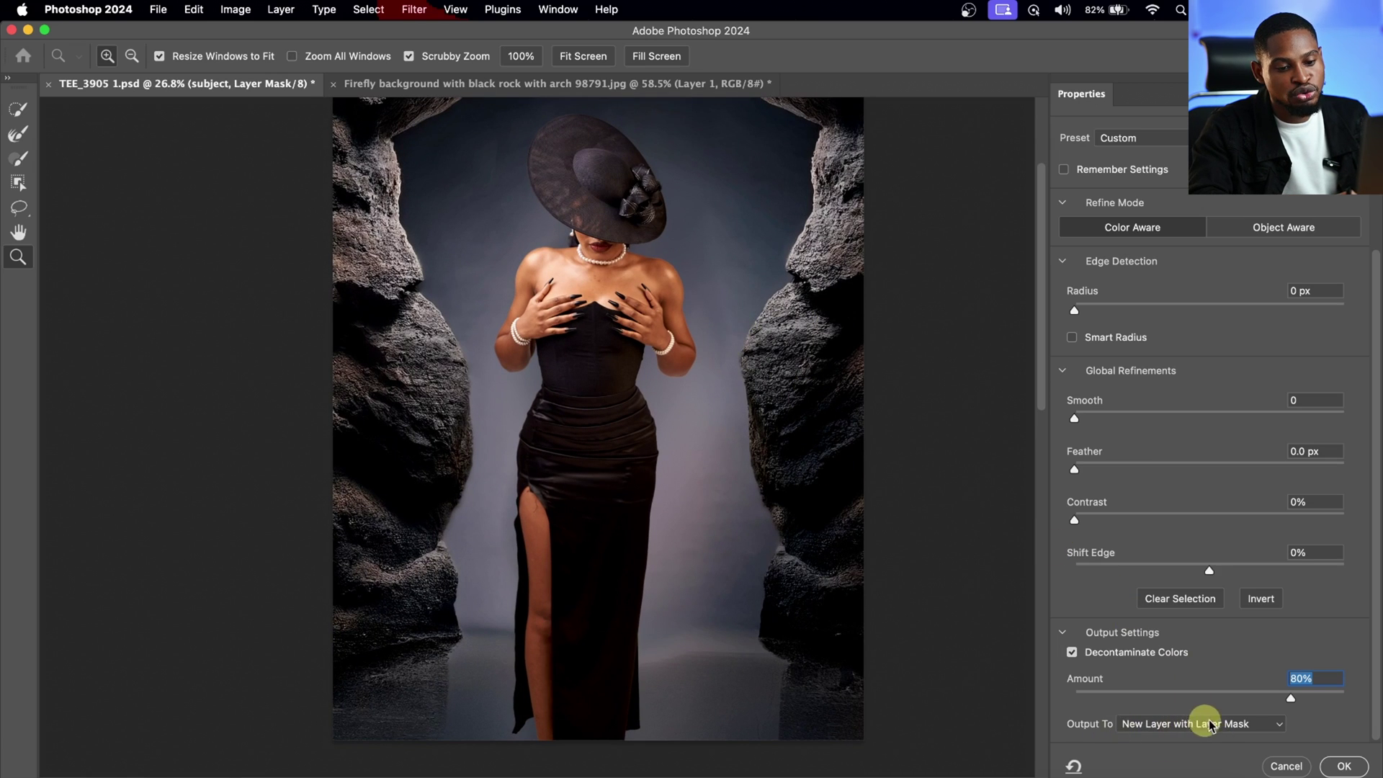
Accept Select and Mask to create 'subject copy', then delete the original subject layer
{"action": "left_click", "coordinate": [1344, 766]}
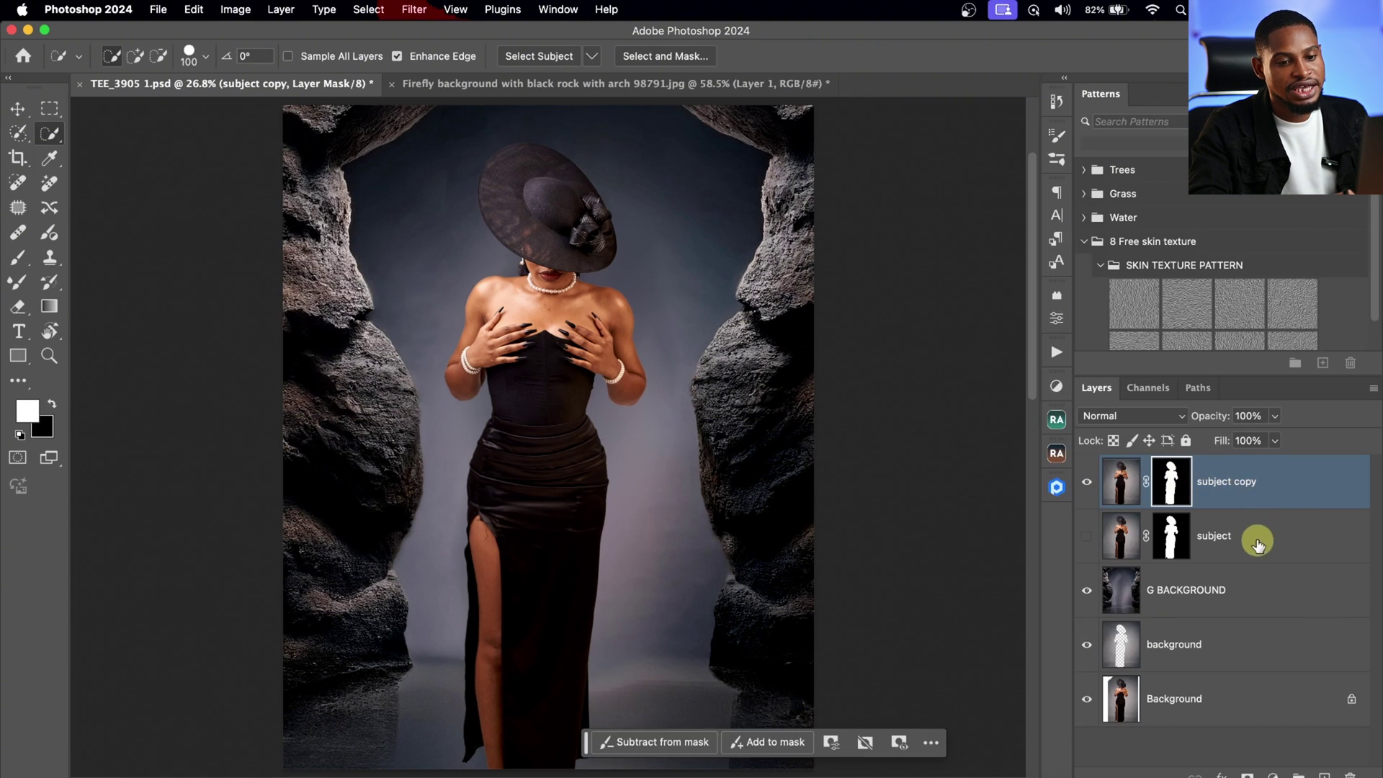
{"action": "left_click", "coordinate": [1257, 545]}
{"action": "key", "text": "Delete"}
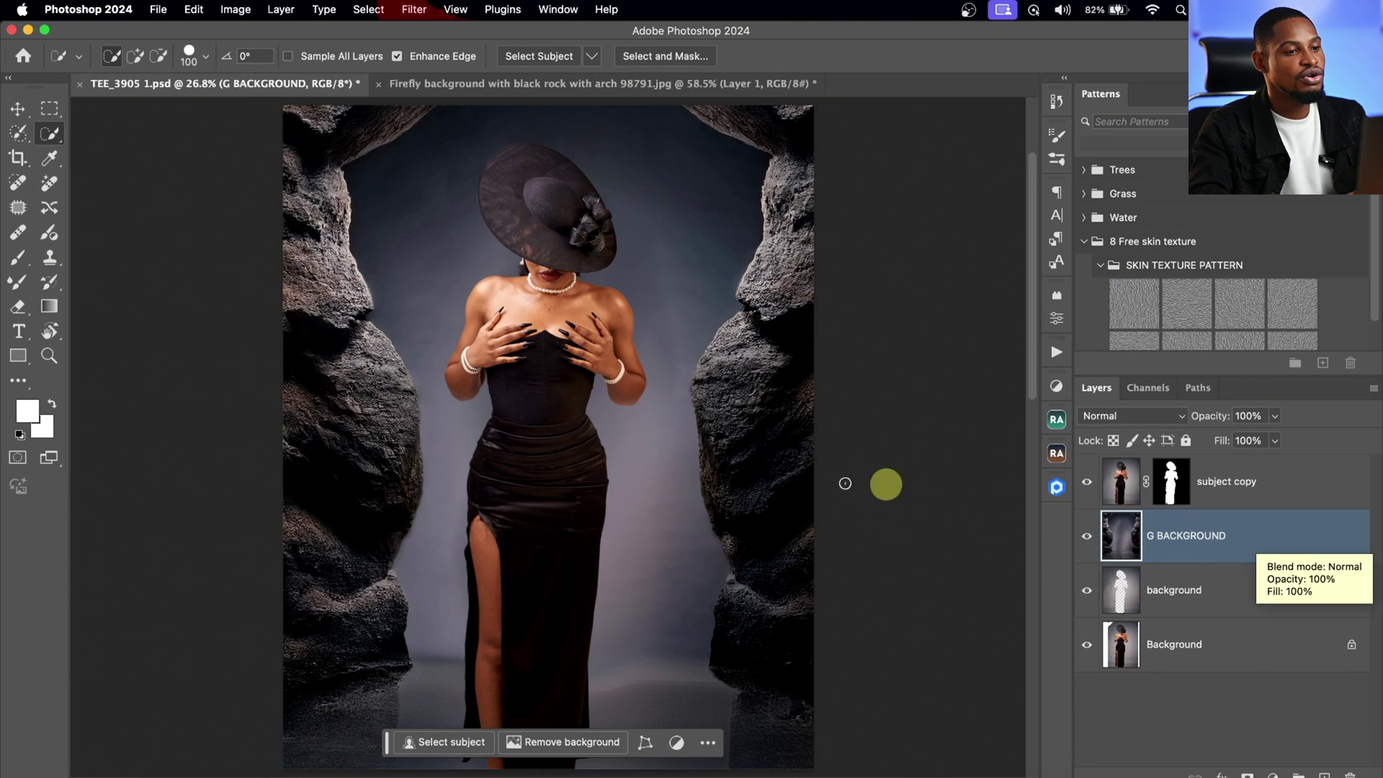
{"action": "scroll", "coordinate": [580, 344], "scroll_direction": "down", "scroll_amount": 4}
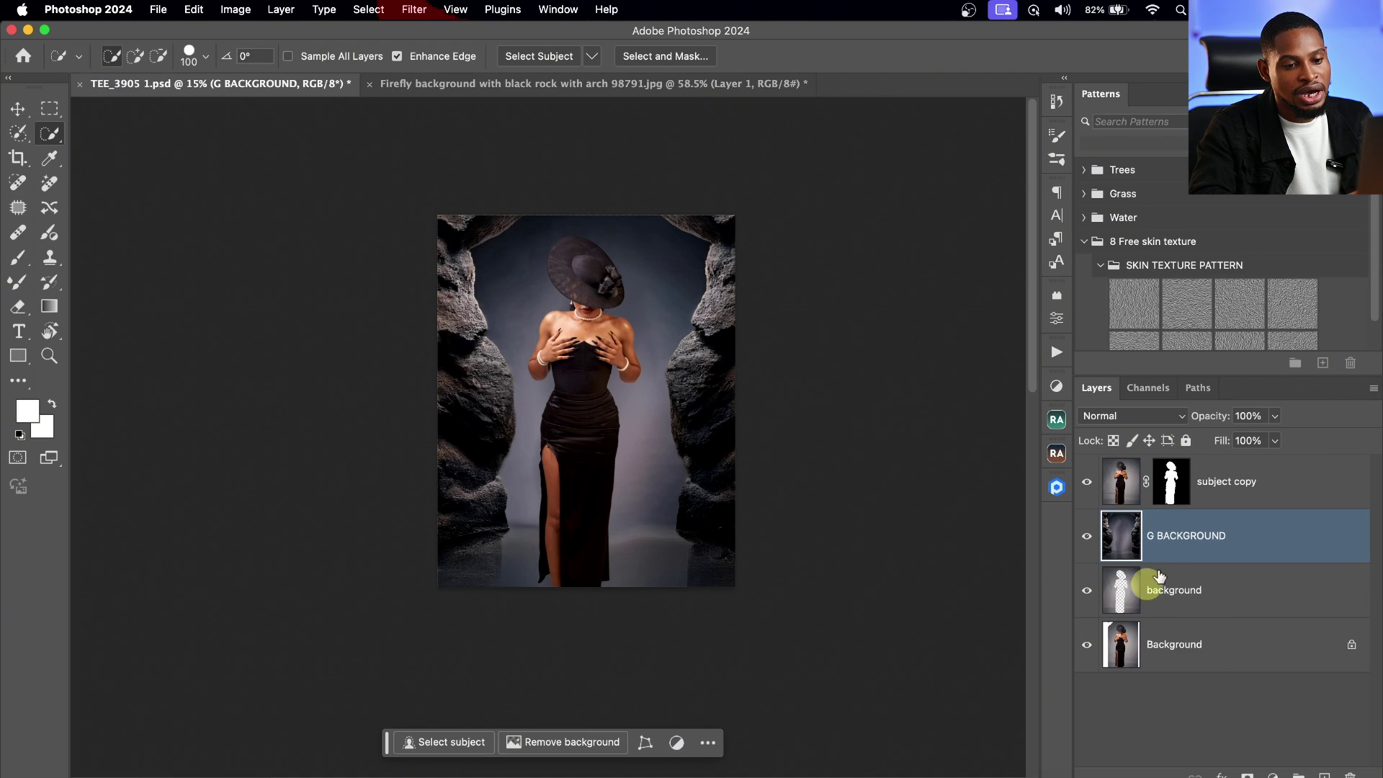
Run the Noise action from the Actions panel to add grain to the composite
{"action": "left_click", "coordinate": [1057, 353]}
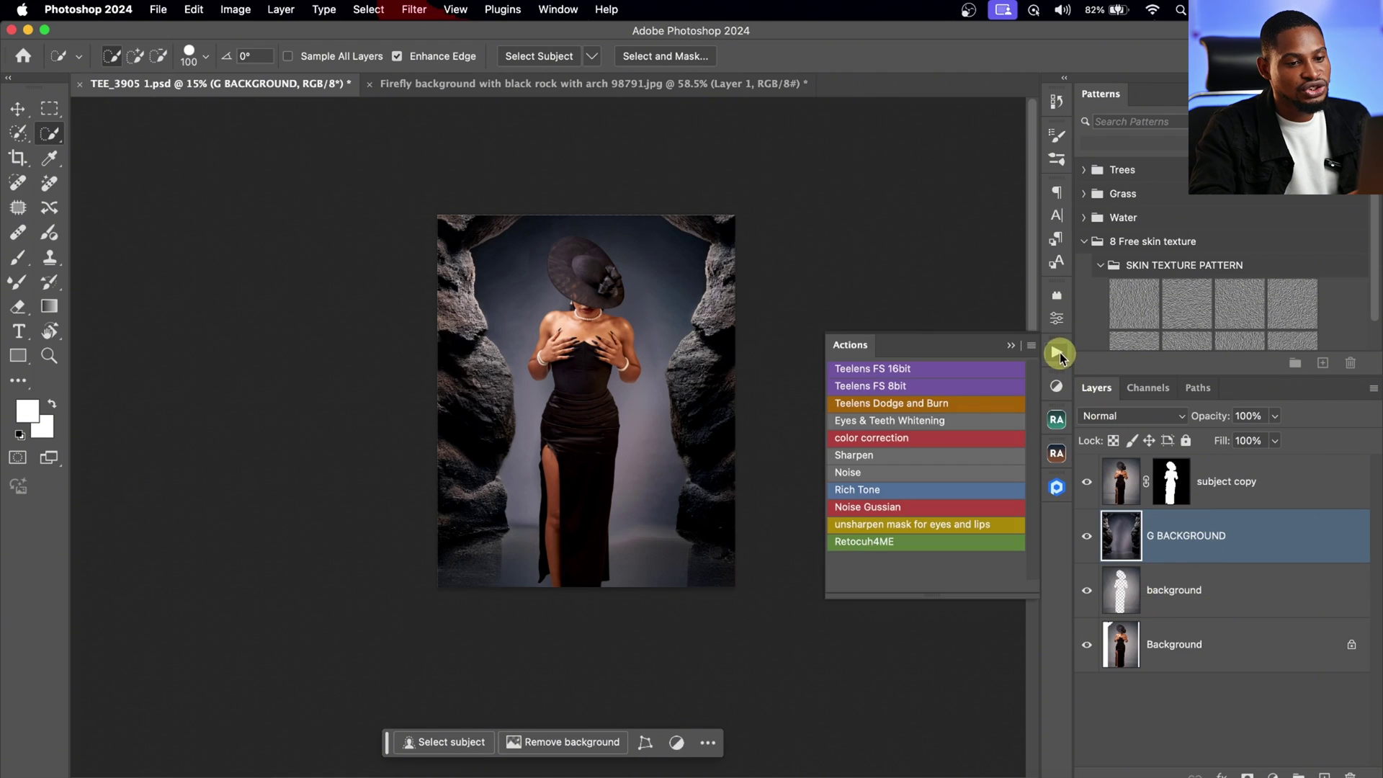
{"action": "left_click", "coordinate": [874, 473]}
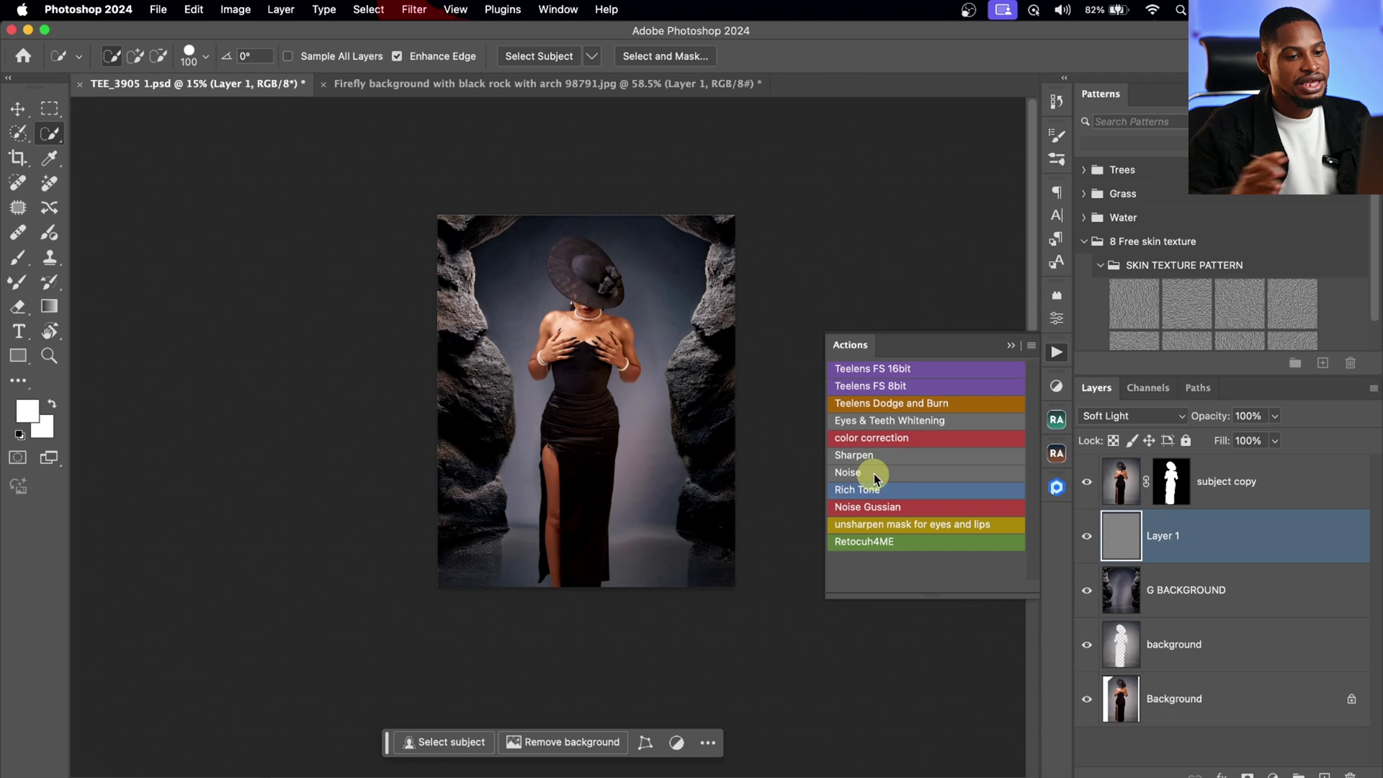
{"action": "key", "text": "z"}
{"action": "mouse_move", "coordinate": [685, 321]}
{"action": "left_mouse_down"}
{"action": "mouse_move", "coordinate": [561, 272]}
{"action": "mouse_move", "coordinate": [642, 244]}
{"action": "left_mouse_up"}
{"action": "key", "text": "w"}
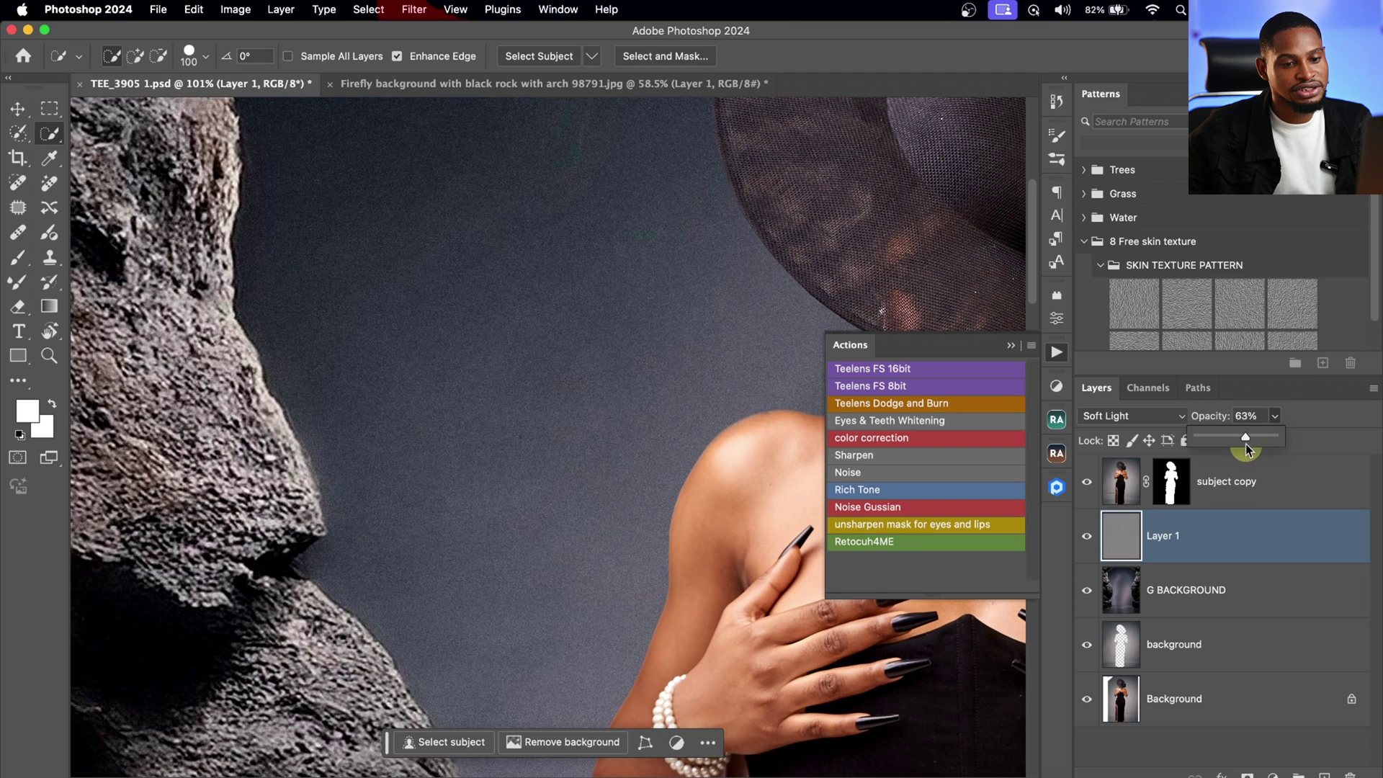
Set Layer 1's opacity to 58% and zoom out to view the whole composite
{"action": "left_click_drag", "start_coordinate": [1243, 443], "coordinate": [1238, 443]}
{"action": "left_click", "coordinate": [1011, 346]}
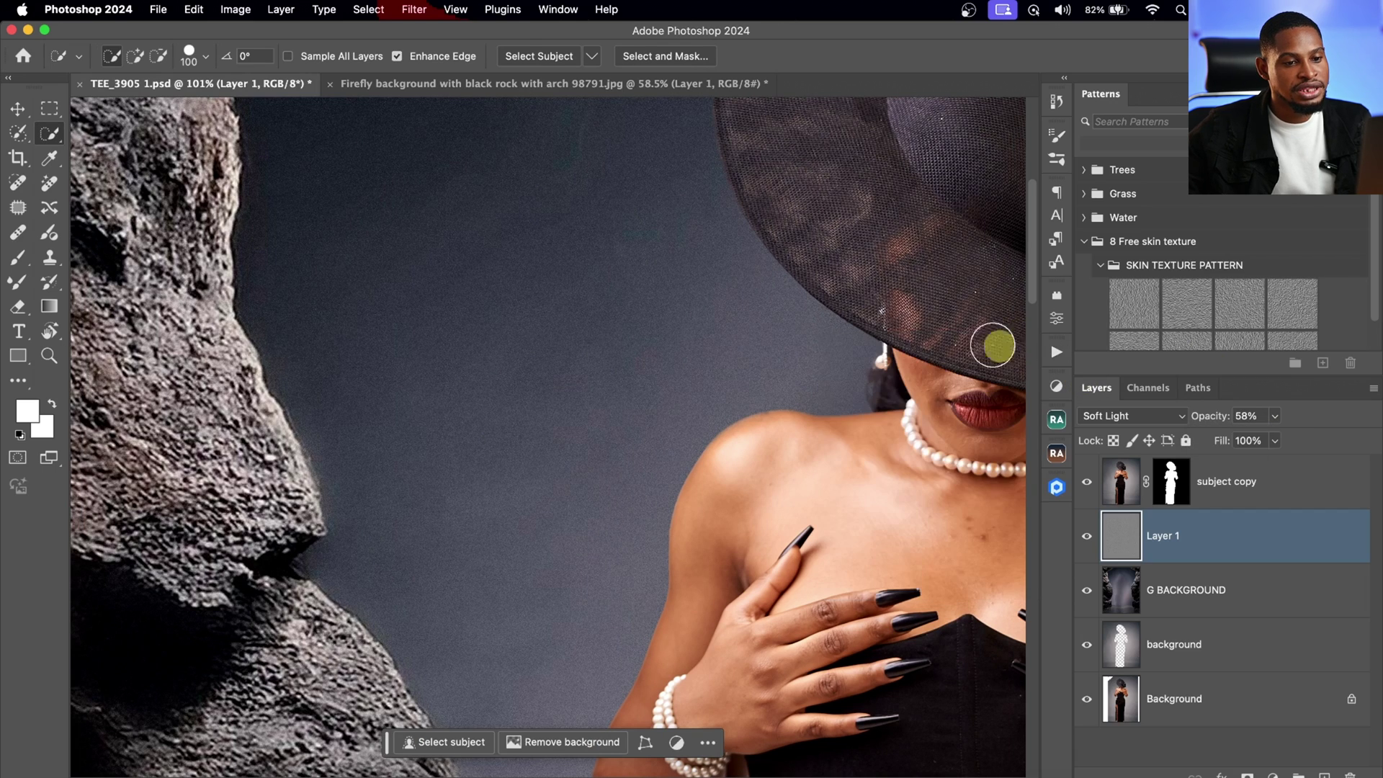
{"action": "key", "text": "z"}
{"action": "left_click_drag", "start_coordinate": [658, 367], "coordinate": [608, 373]}
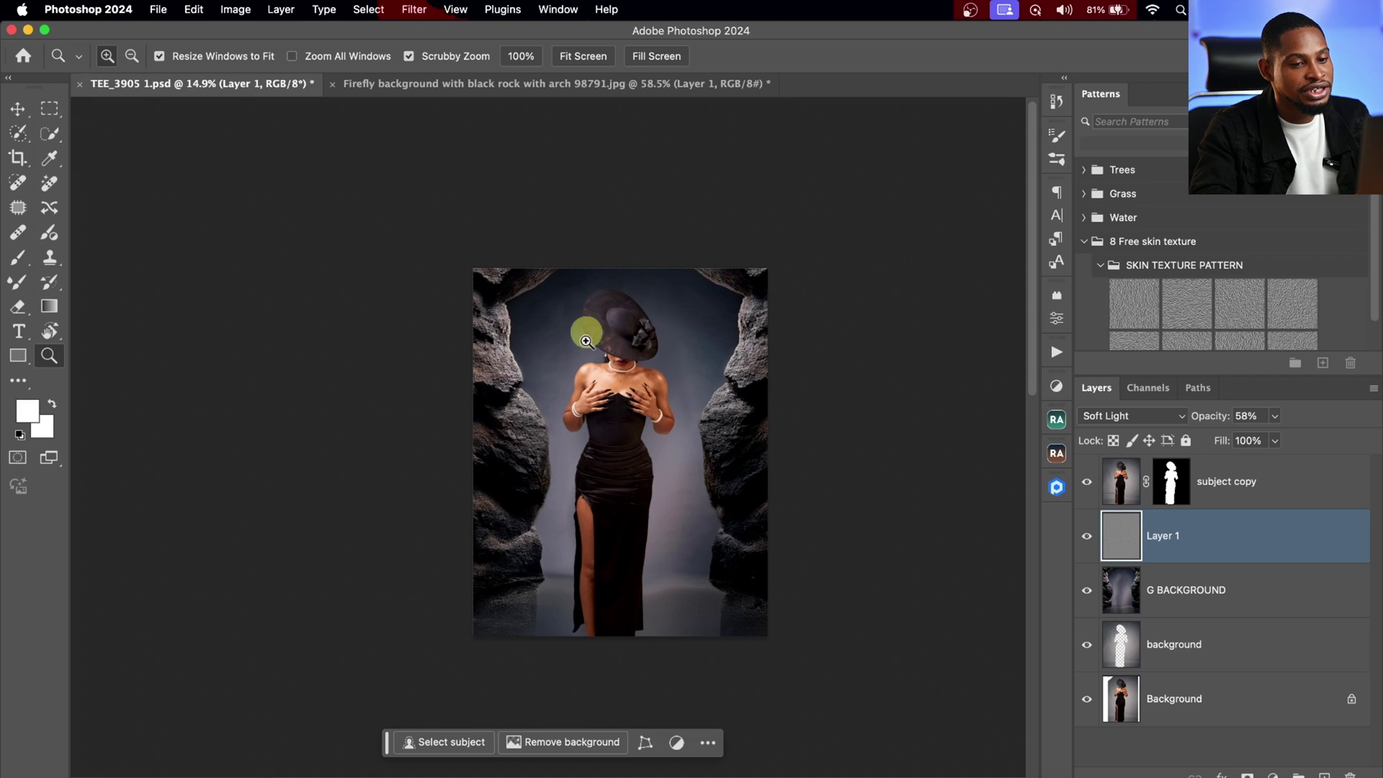
{"action": "left_click", "coordinate": [1193, 580]}
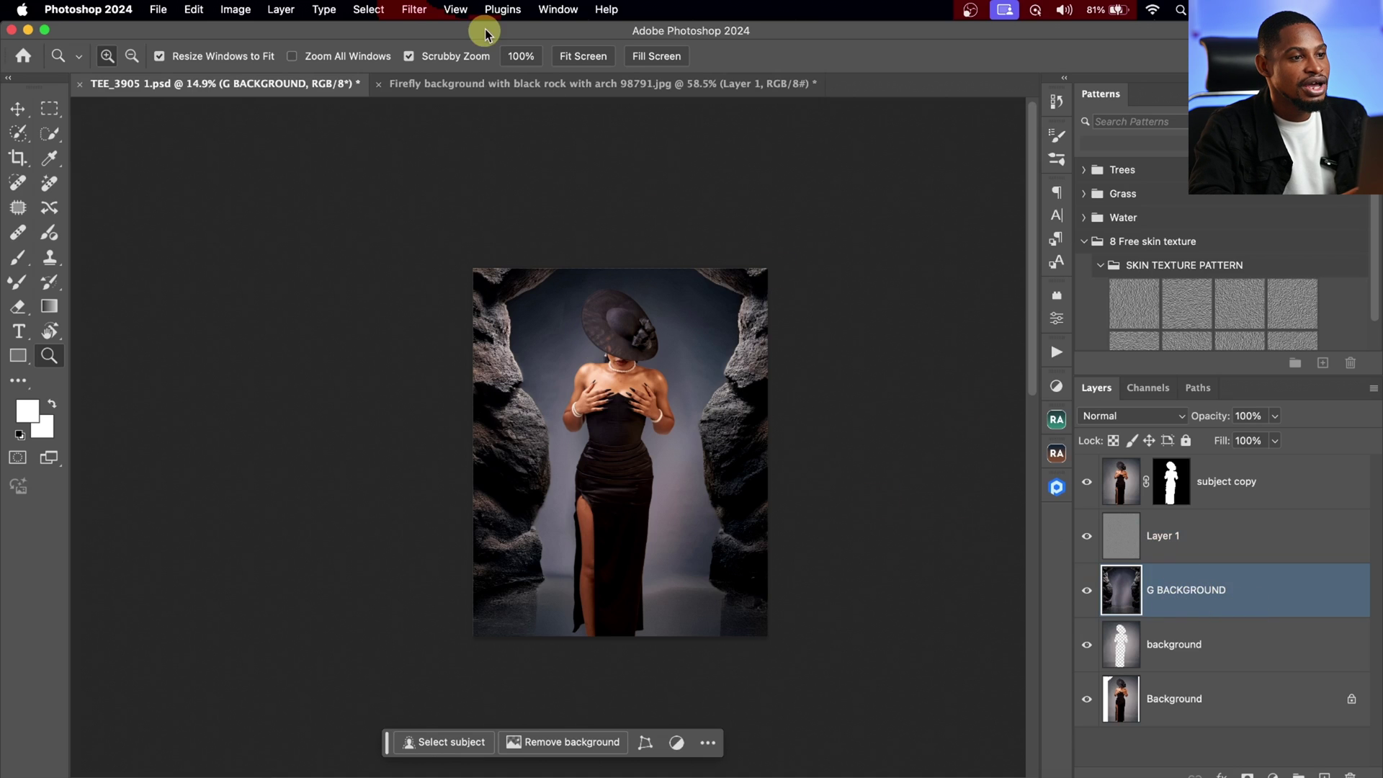
Apply Filter > Convert for Smart Filters to the G BACKGROUND rock layer
{"action": "left_click", "coordinate": [414, 10]}
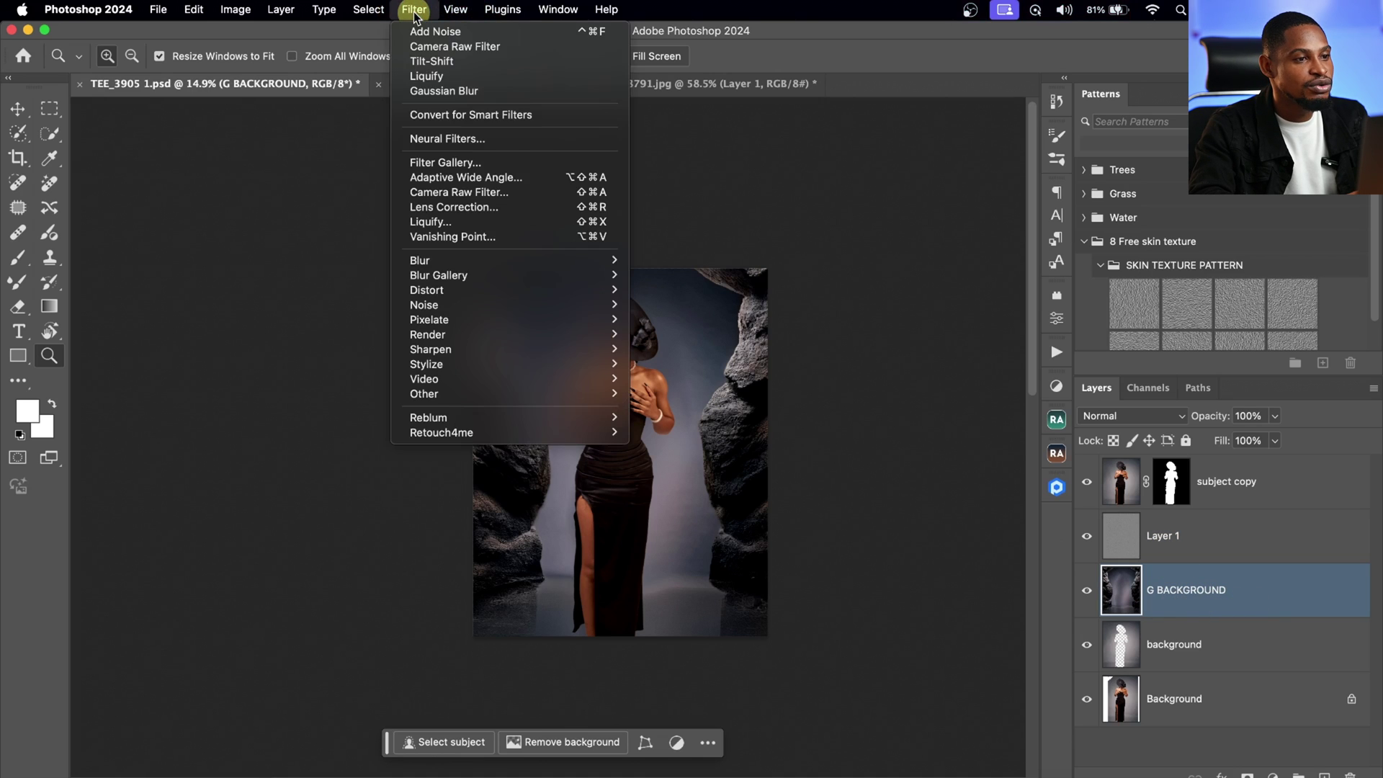
{"action": "left_click", "coordinate": [456, 115]}
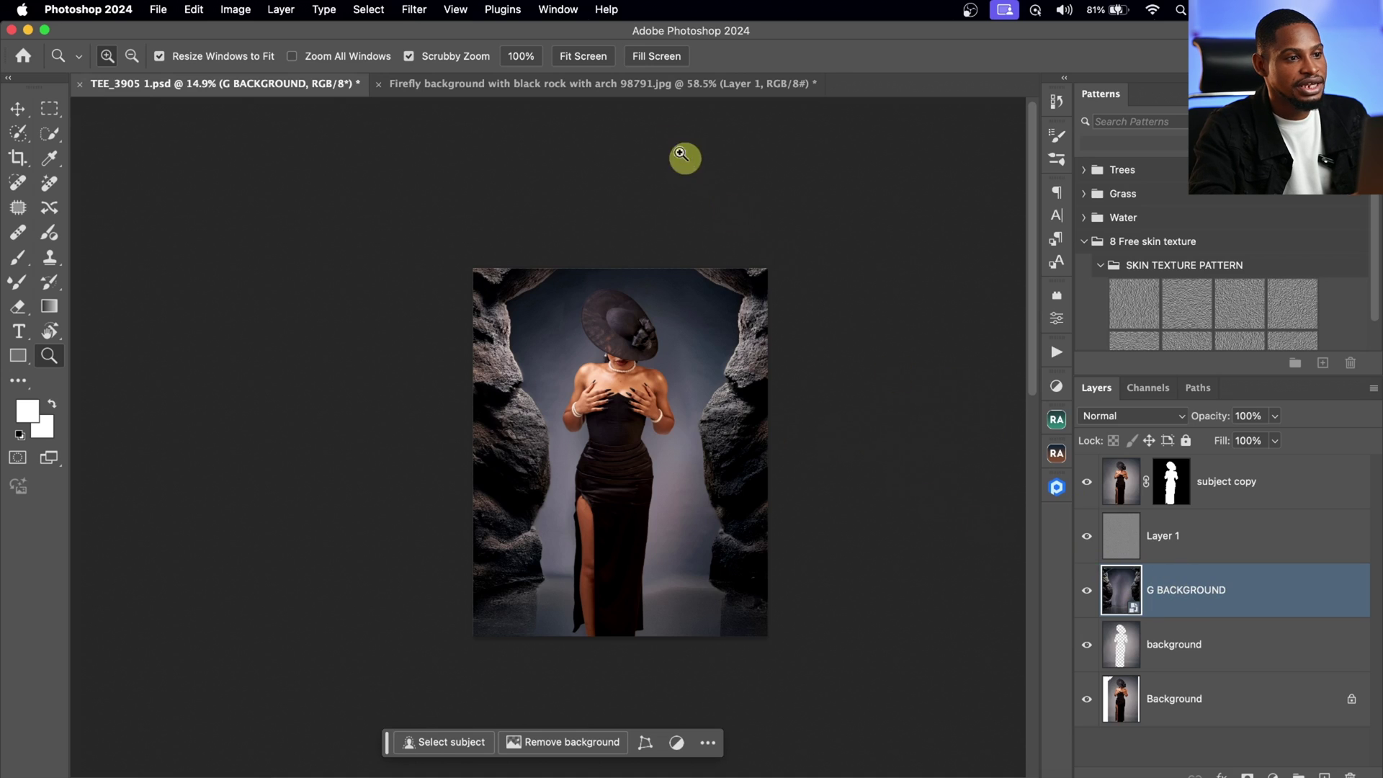
{"action": "left_click", "coordinate": [414, 9]}
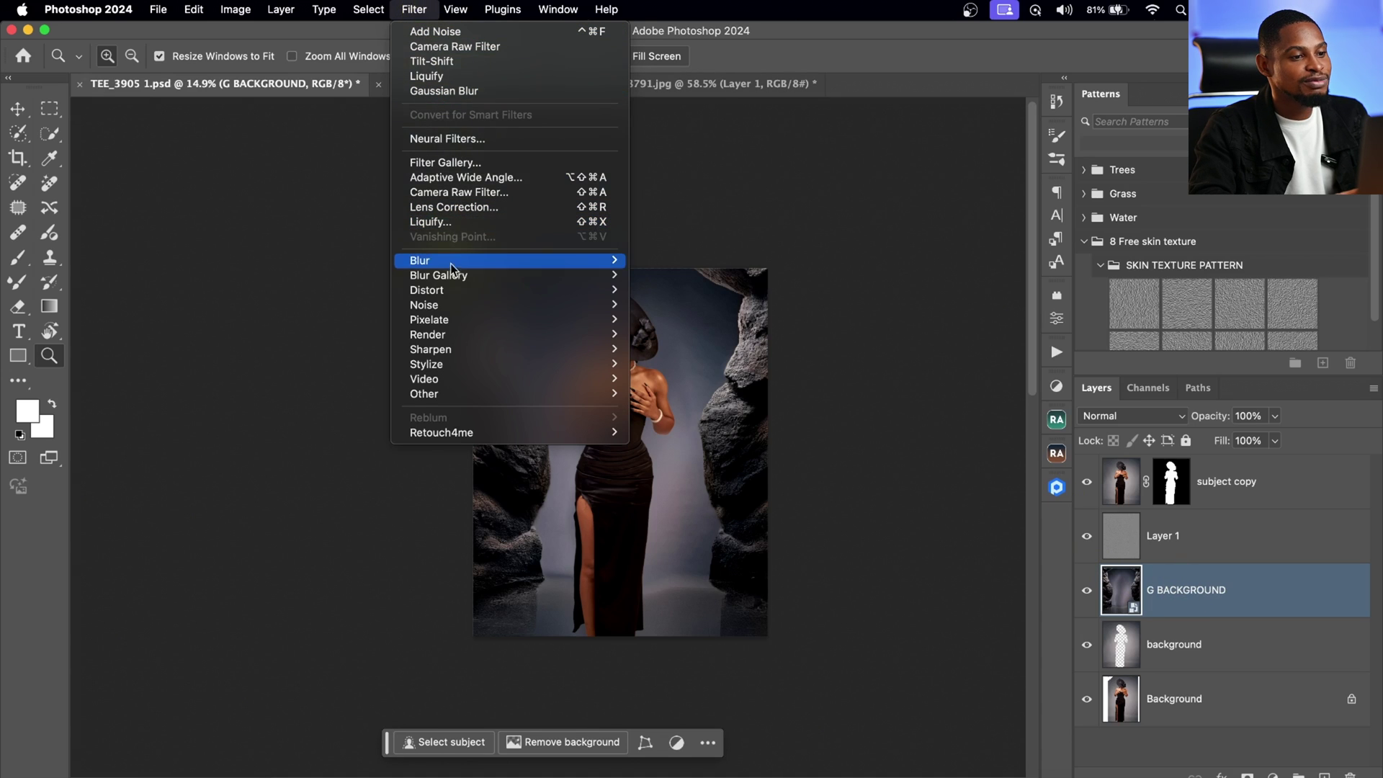
{"action": "mouse_move", "coordinate": [452, 281]}
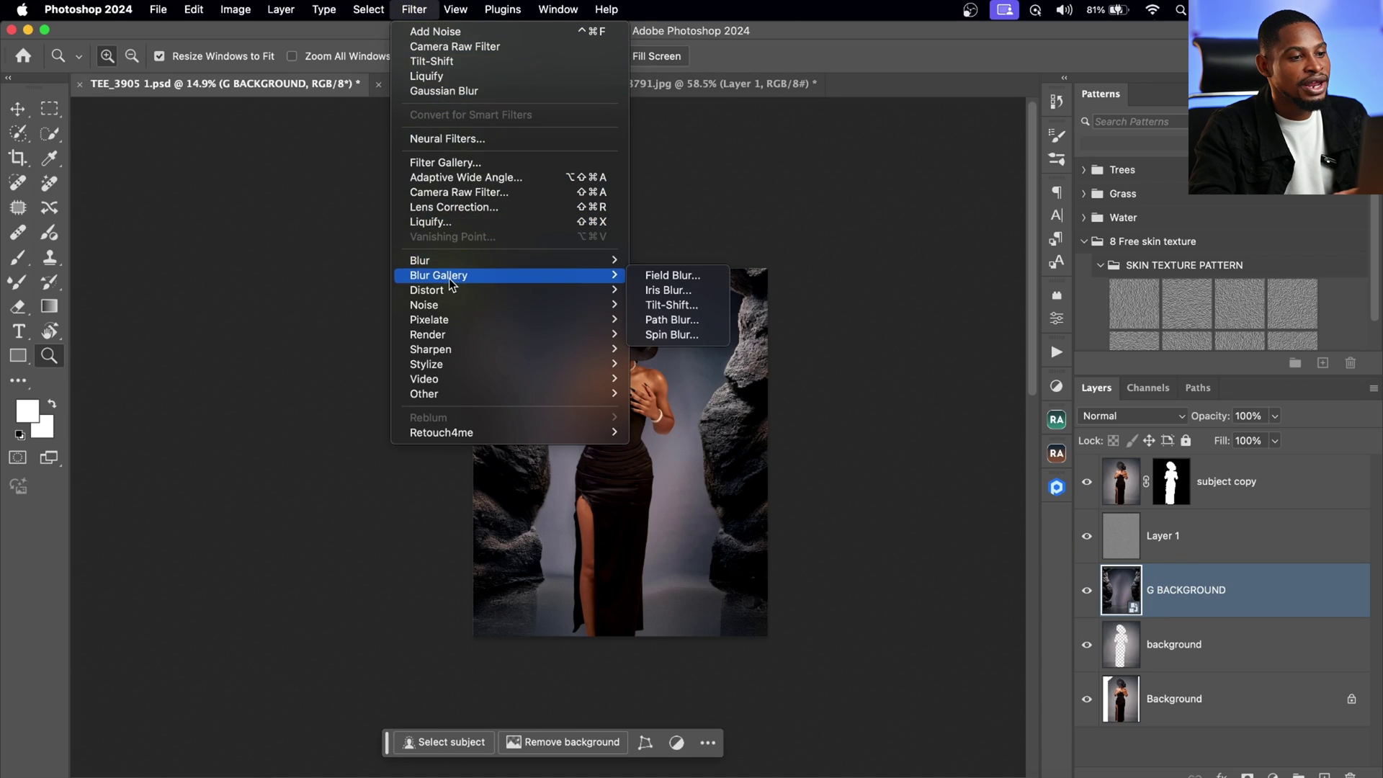
Apply a 23 px Tilt-Shift blur to the background, sharp at the floor and softening upward
{"action": "left_click", "coordinate": [682, 310]}
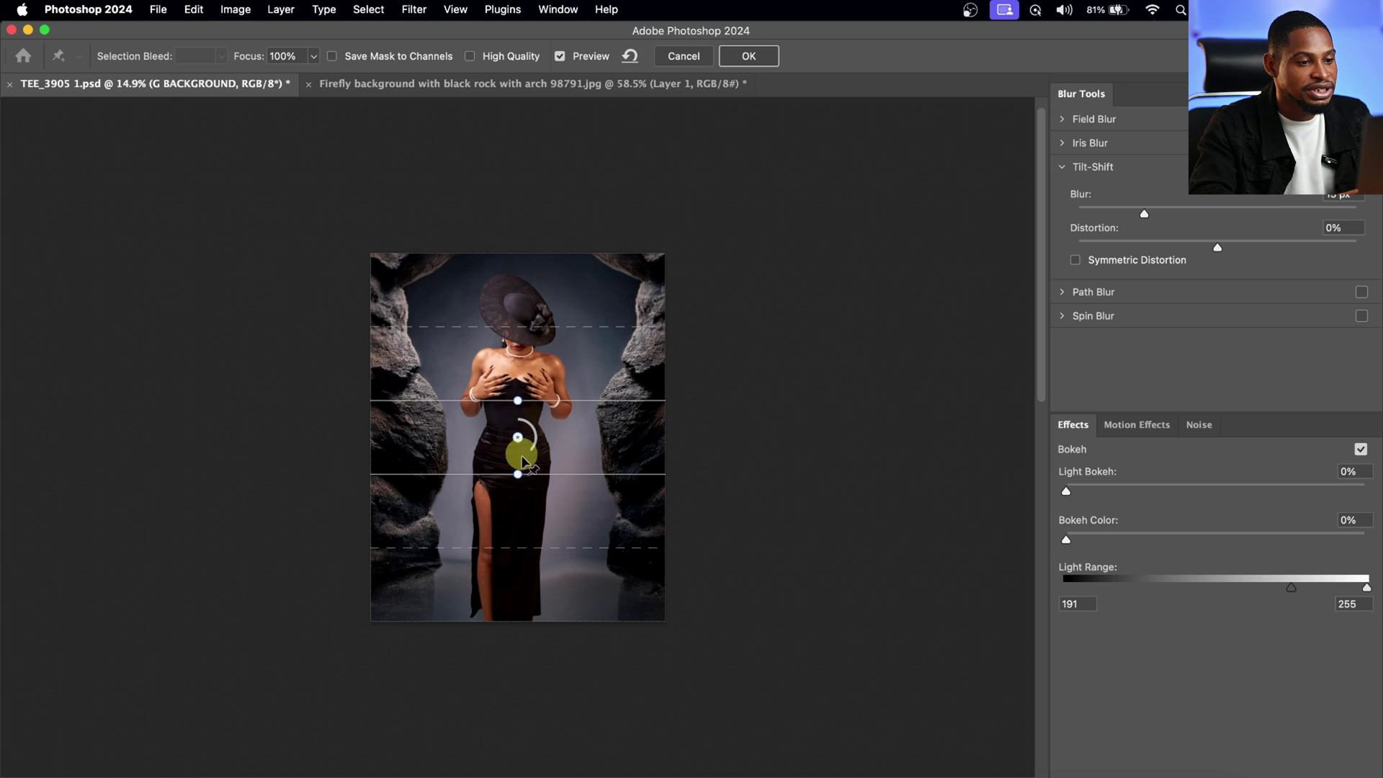
{"action": "left_click_drag", "start_coordinate": [522, 460], "coordinate": [512, 592]}
{"action": "left_click_drag", "start_coordinate": [526, 482], "coordinate": [530, 450]}
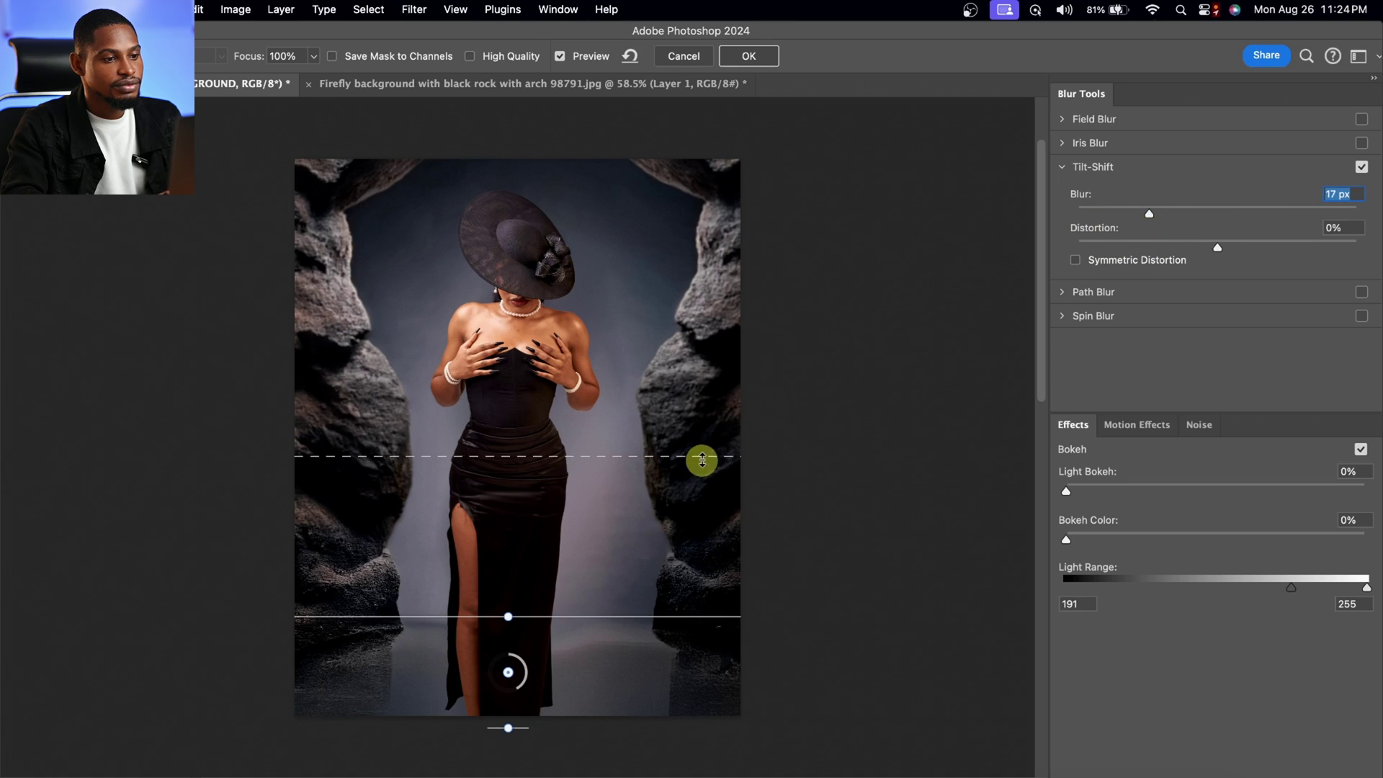
{"action": "left_click_drag", "start_coordinate": [1148, 216], "coordinate": [1194, 213]}
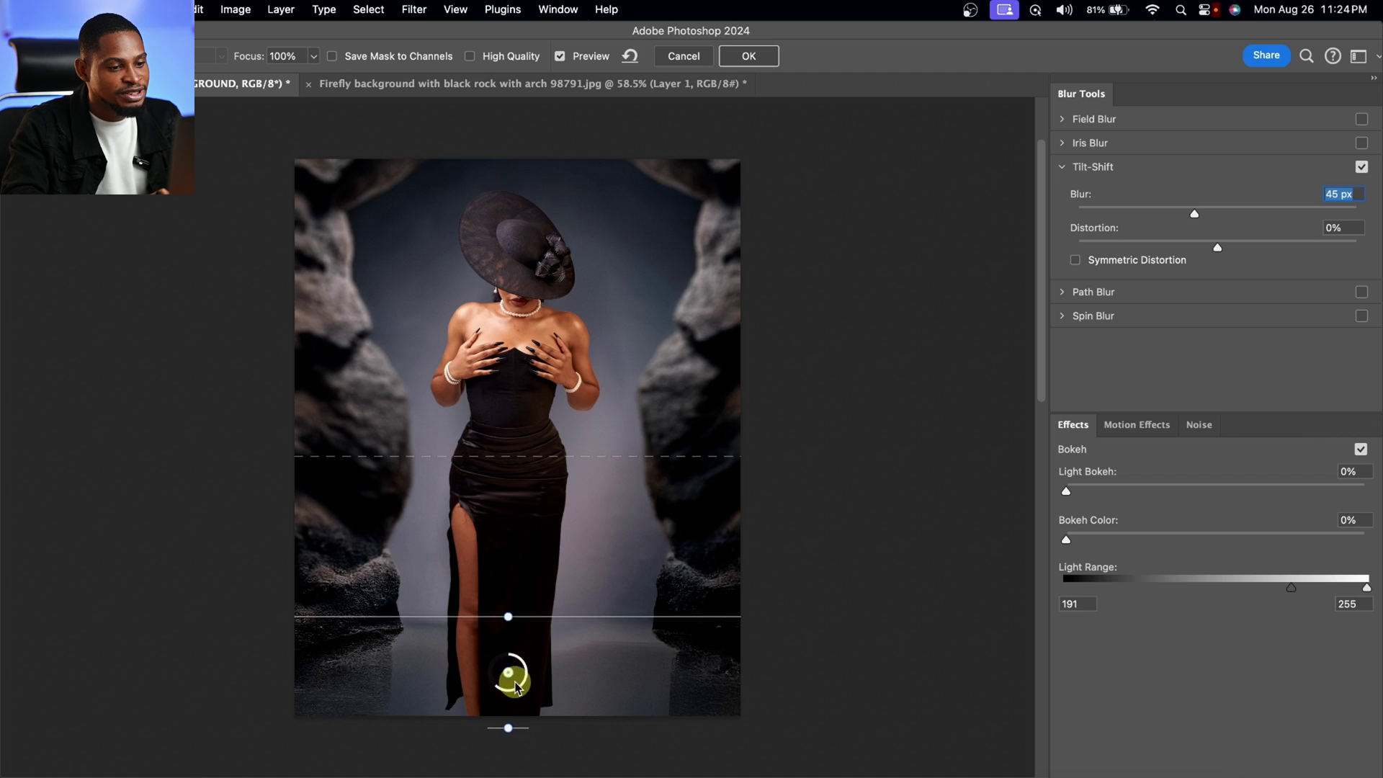
{"action": "left_click_drag", "start_coordinate": [537, 457], "coordinate": [548, 332]}
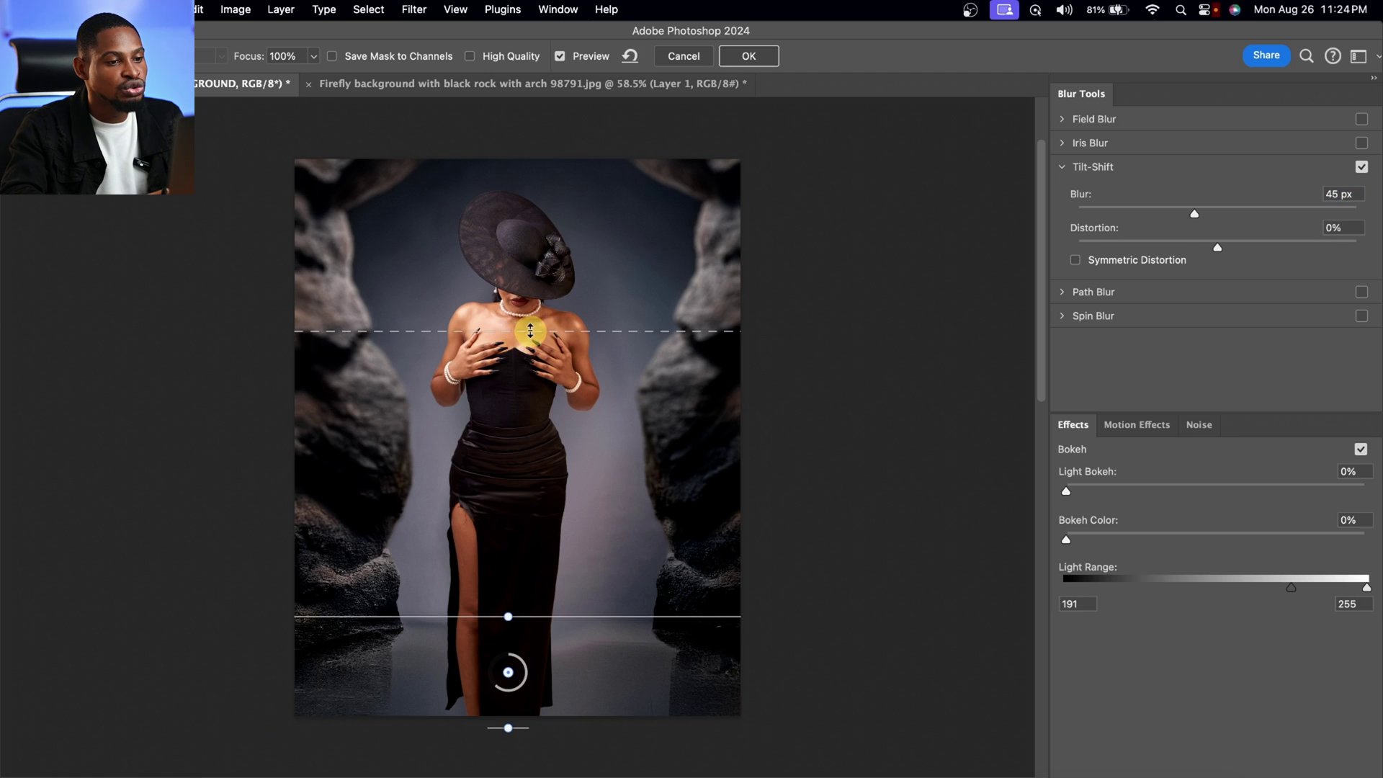
{"action": "left_click_drag", "start_coordinate": [530, 331], "coordinate": [526, 387]}
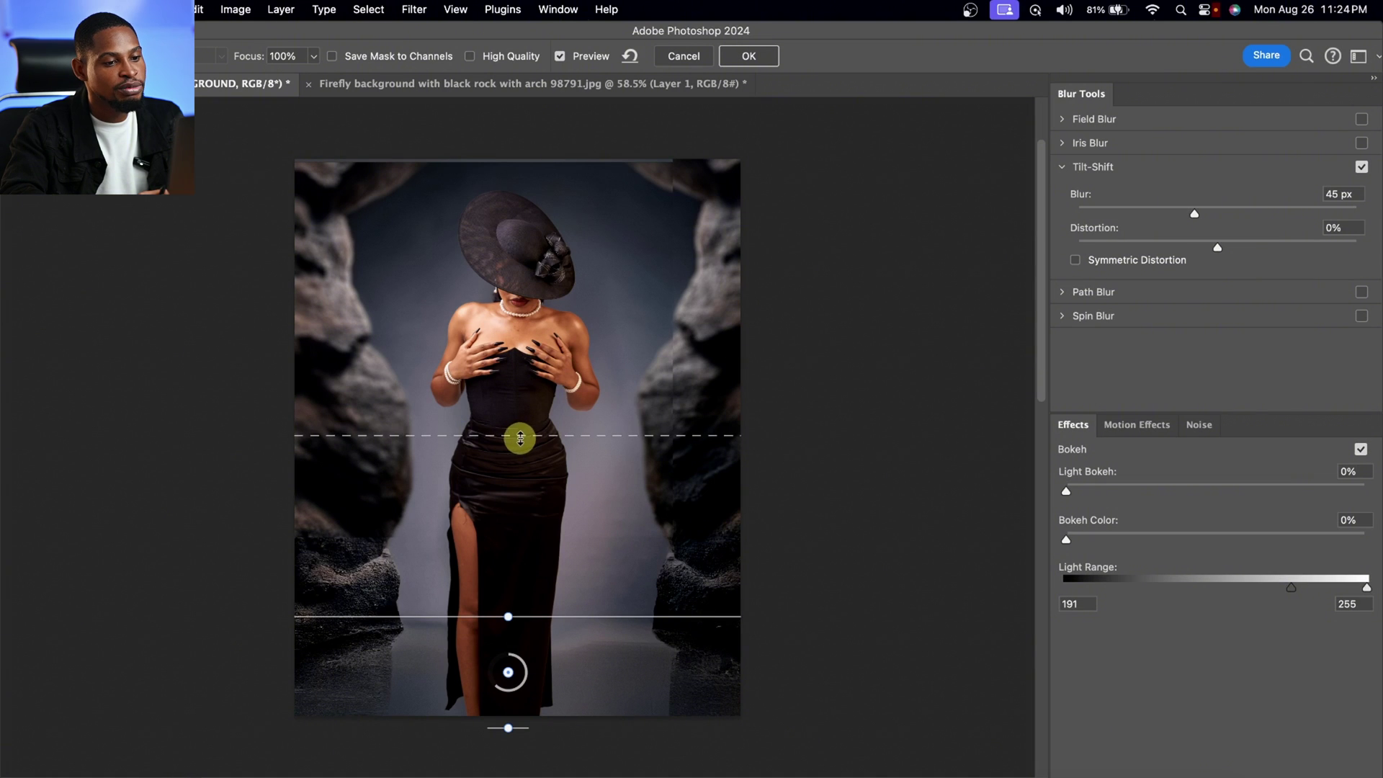
{"action": "left_click_drag", "start_coordinate": [520, 438], "coordinate": [519, 440]}
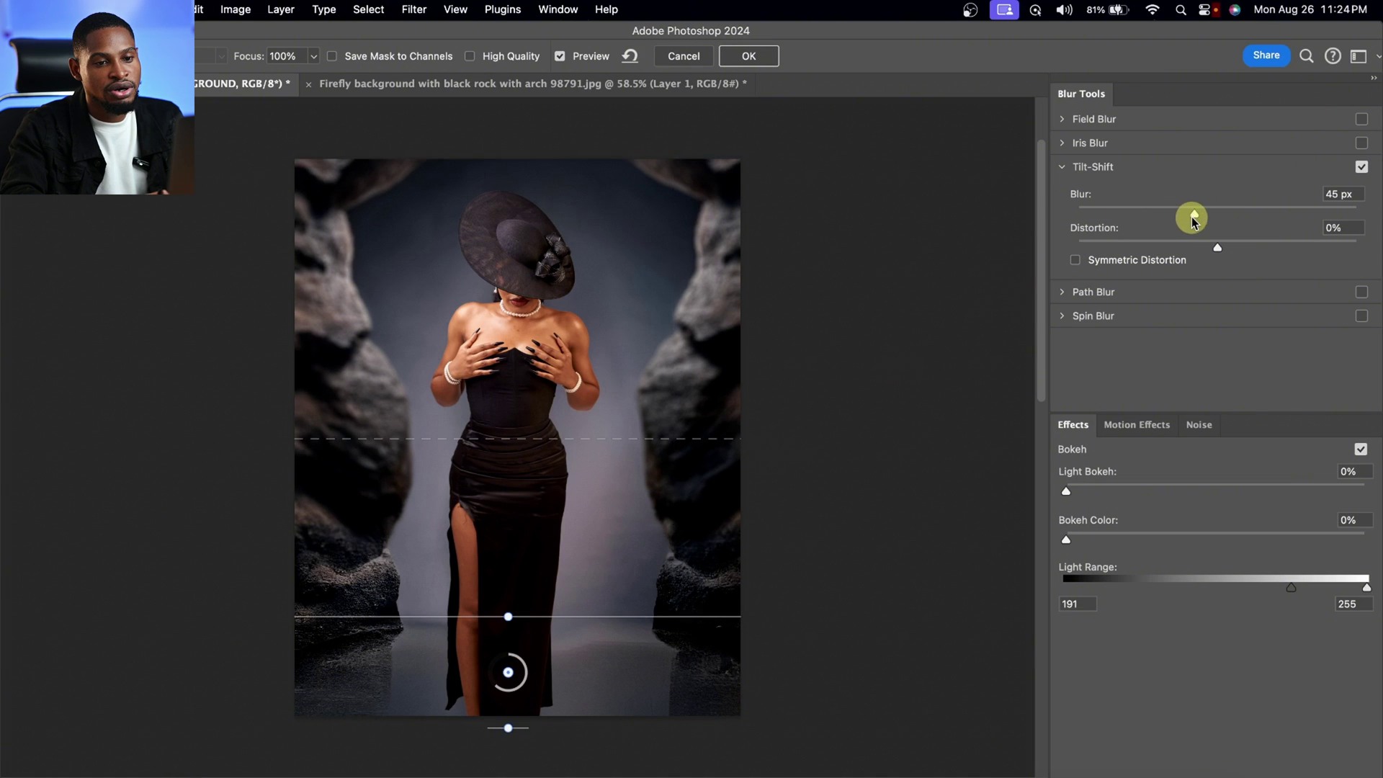
{"action": "left_click_drag", "start_coordinate": [1193, 217], "coordinate": [1189, 218]}
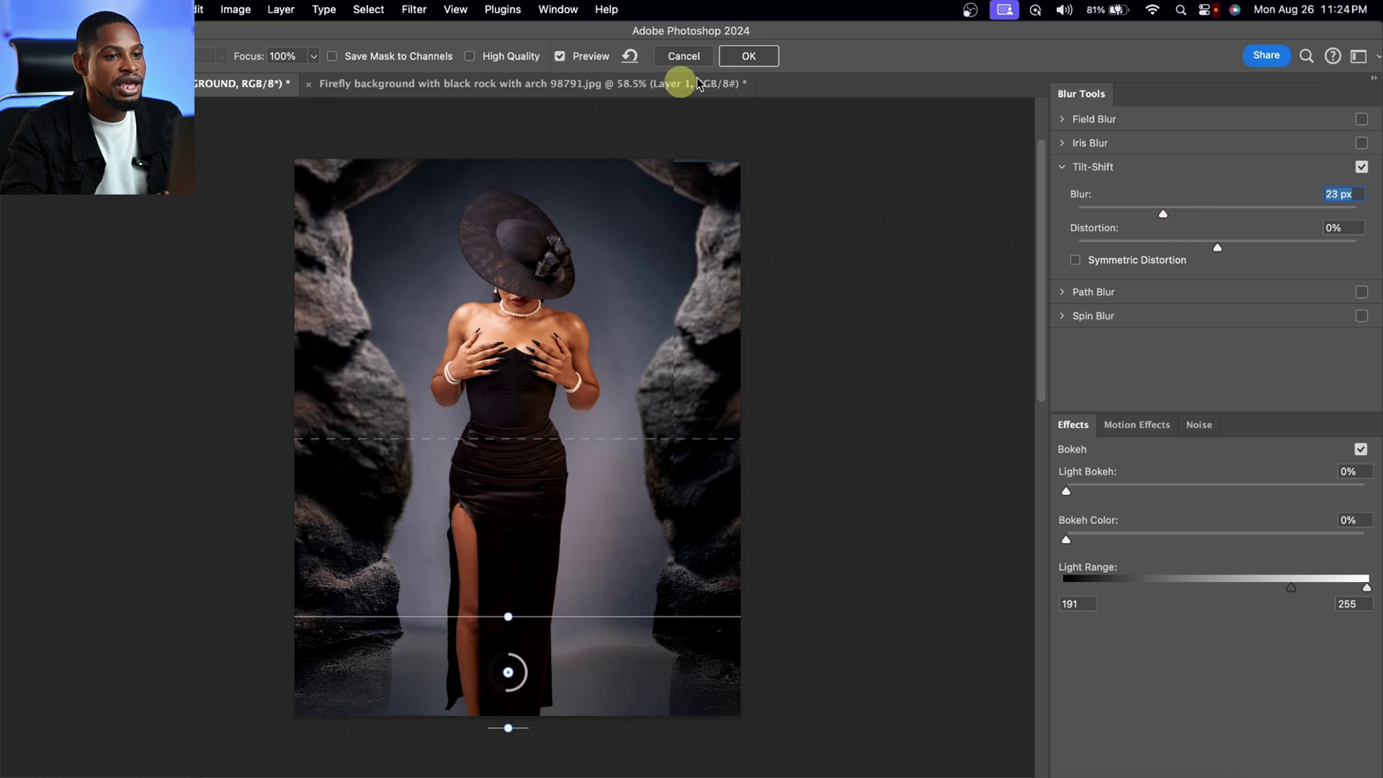
{"action": "left_click", "coordinate": [749, 56]}
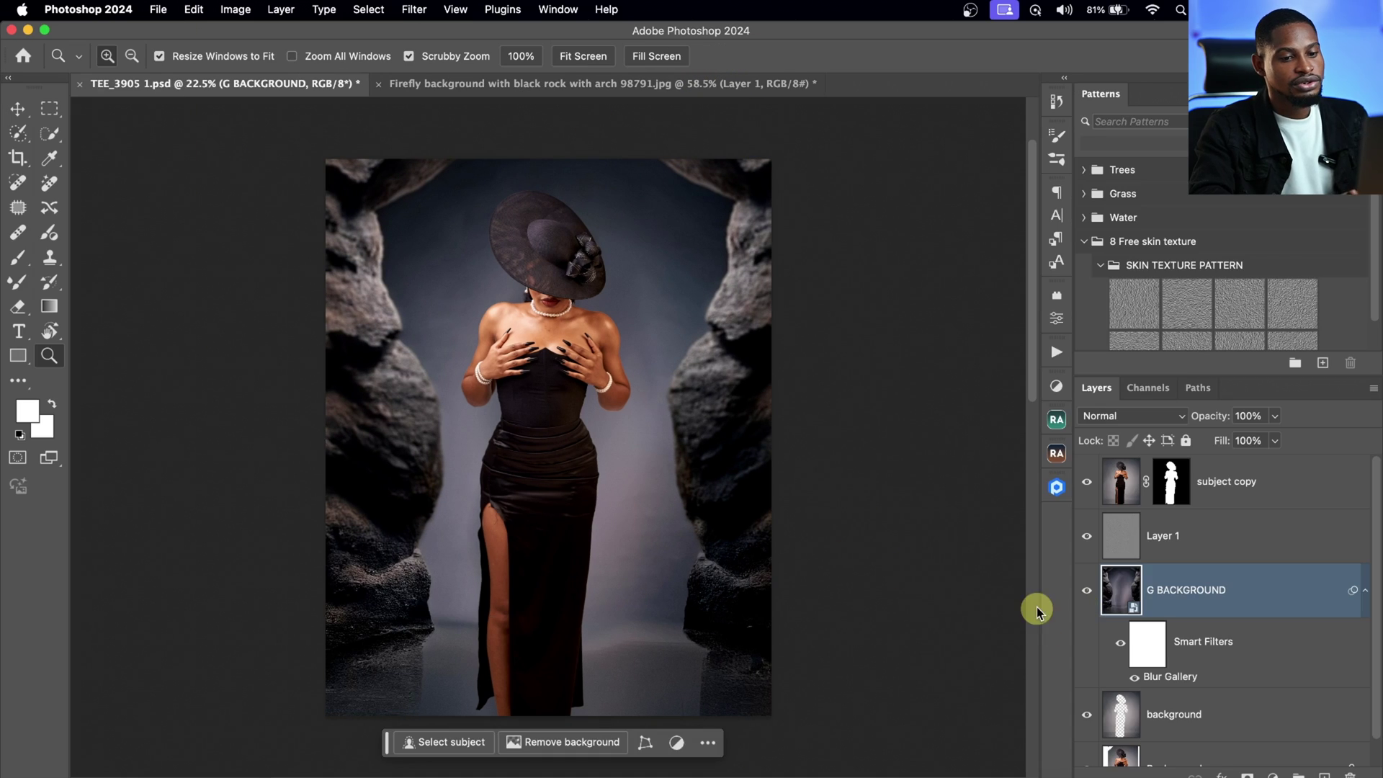
{"action": "left_click", "coordinate": [1087, 592]}
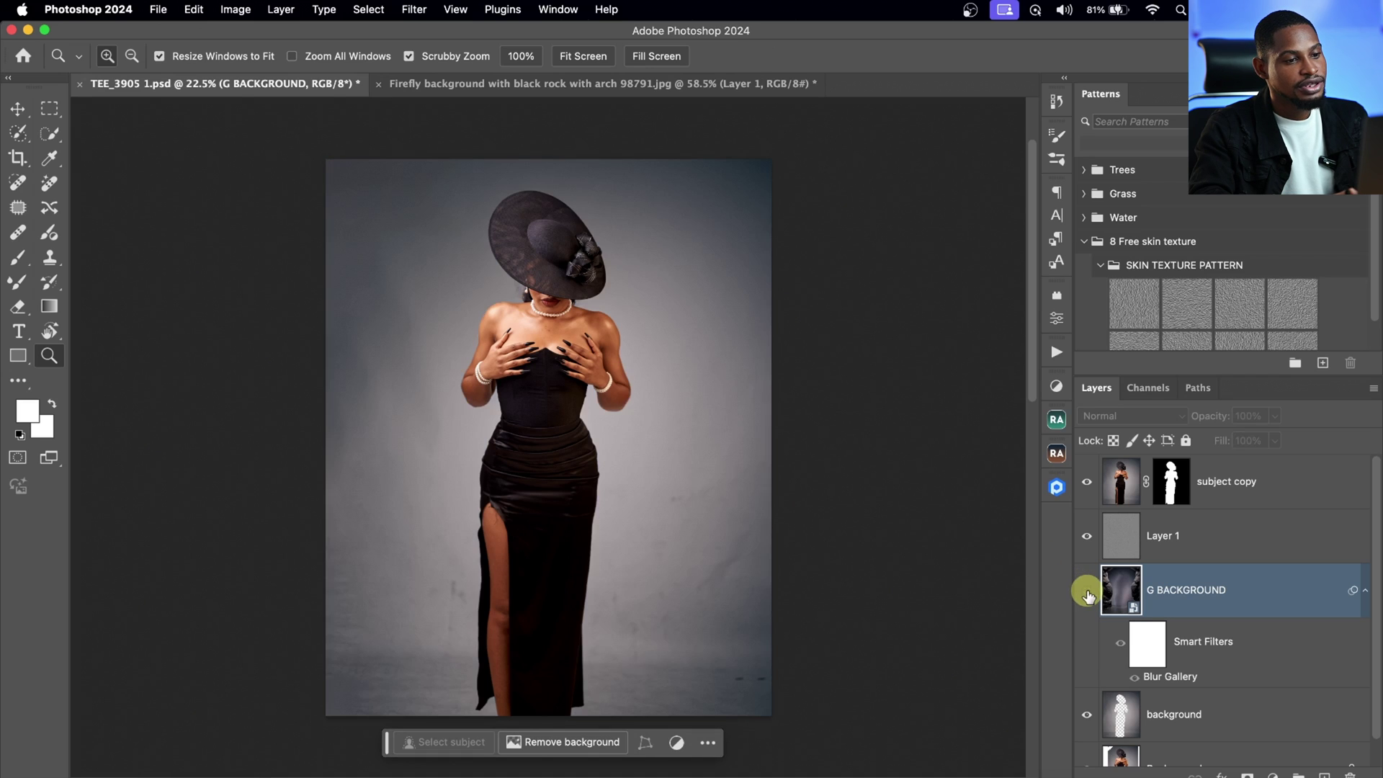
{"action": "left_click", "coordinate": [1086, 592]}
{"action": "left_click", "coordinate": [1087, 592]}
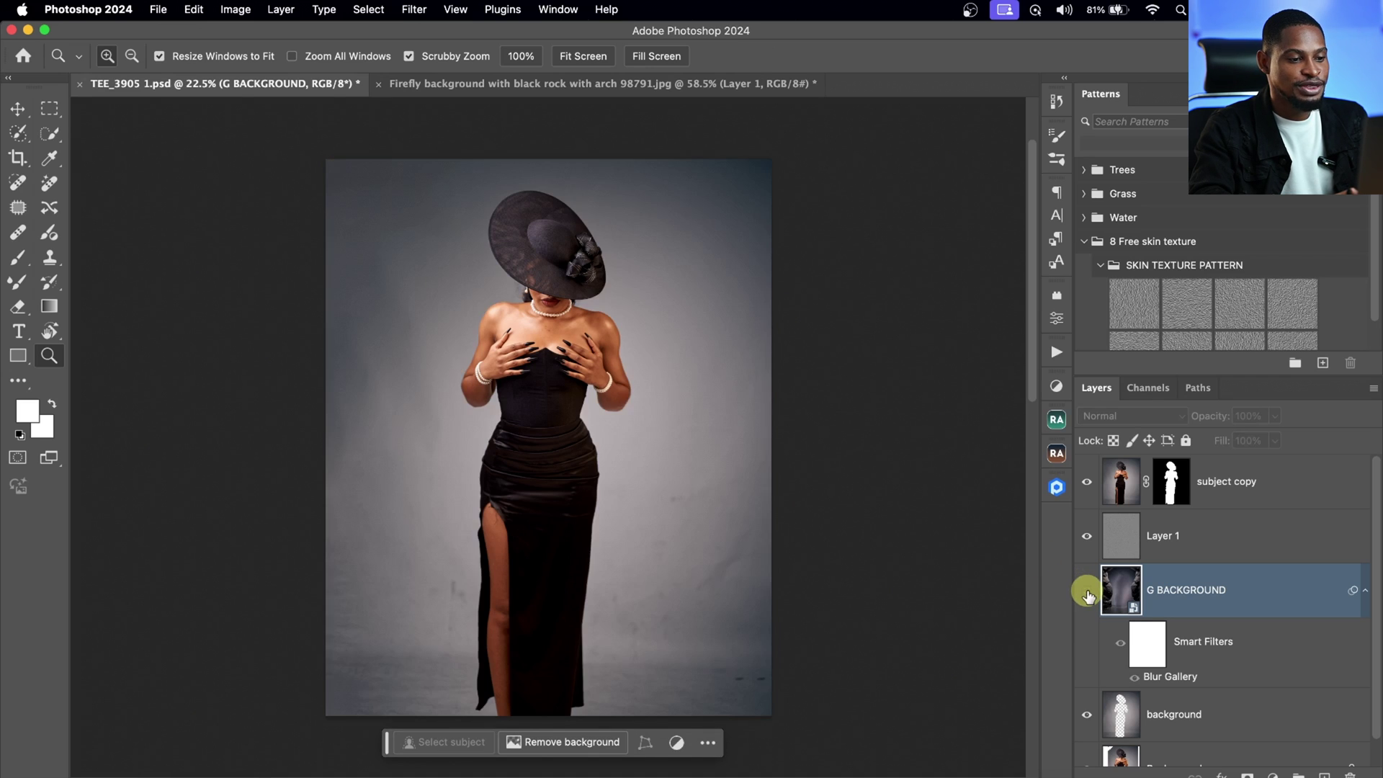
{"action": "left_click", "coordinate": [1086, 592]}
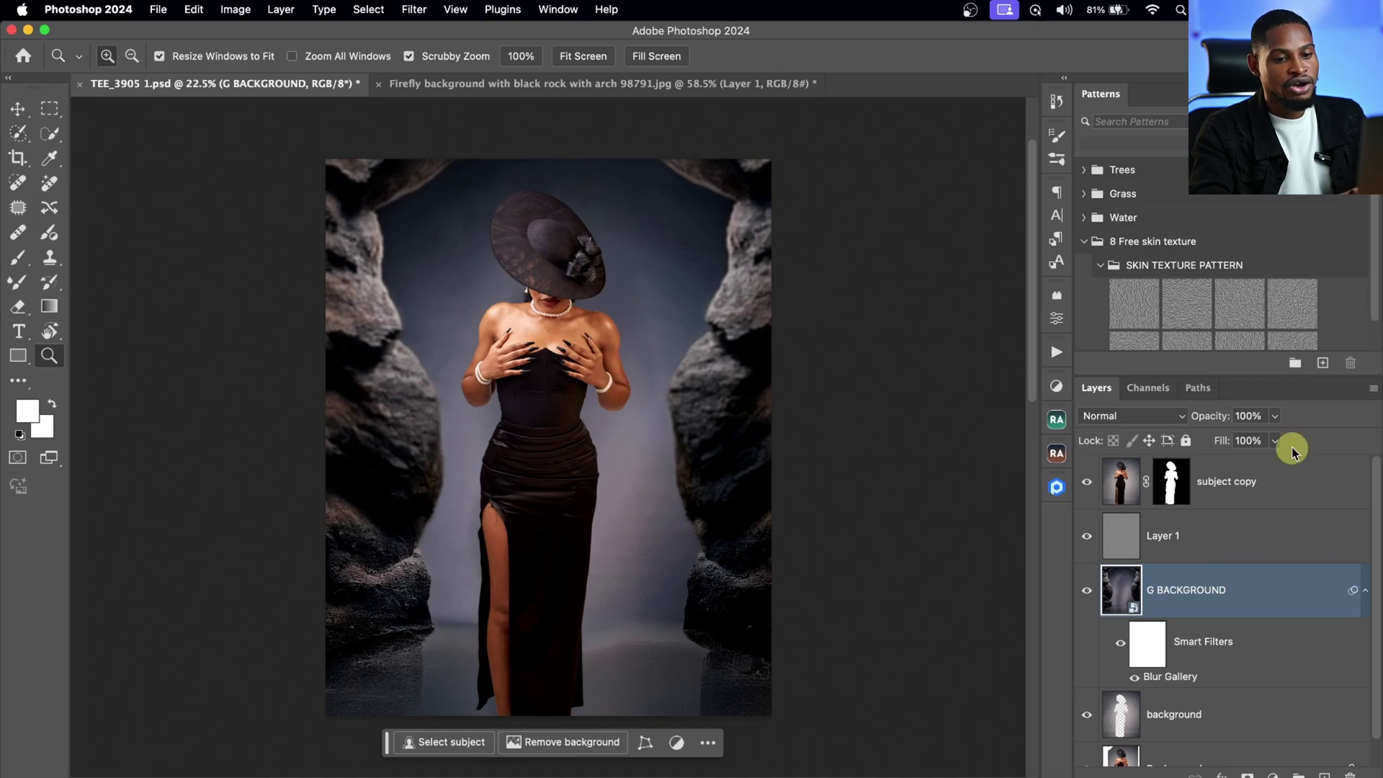
{"action": "left_click", "coordinate": [1287, 489]}
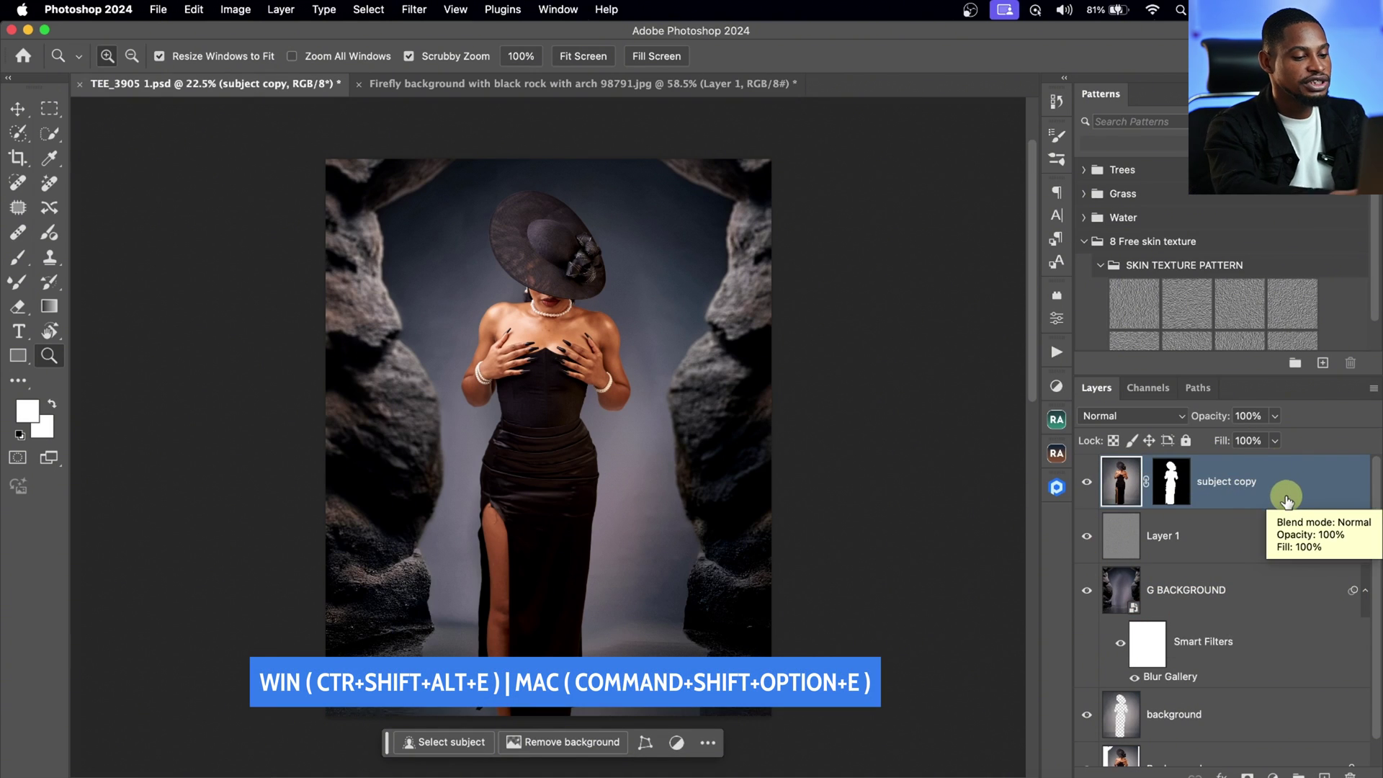
Stamp all visible layers into a merged Layer 2 and group the layers beneath into Group 1
{"action": "key", "text": "super+shift+alt+e"}
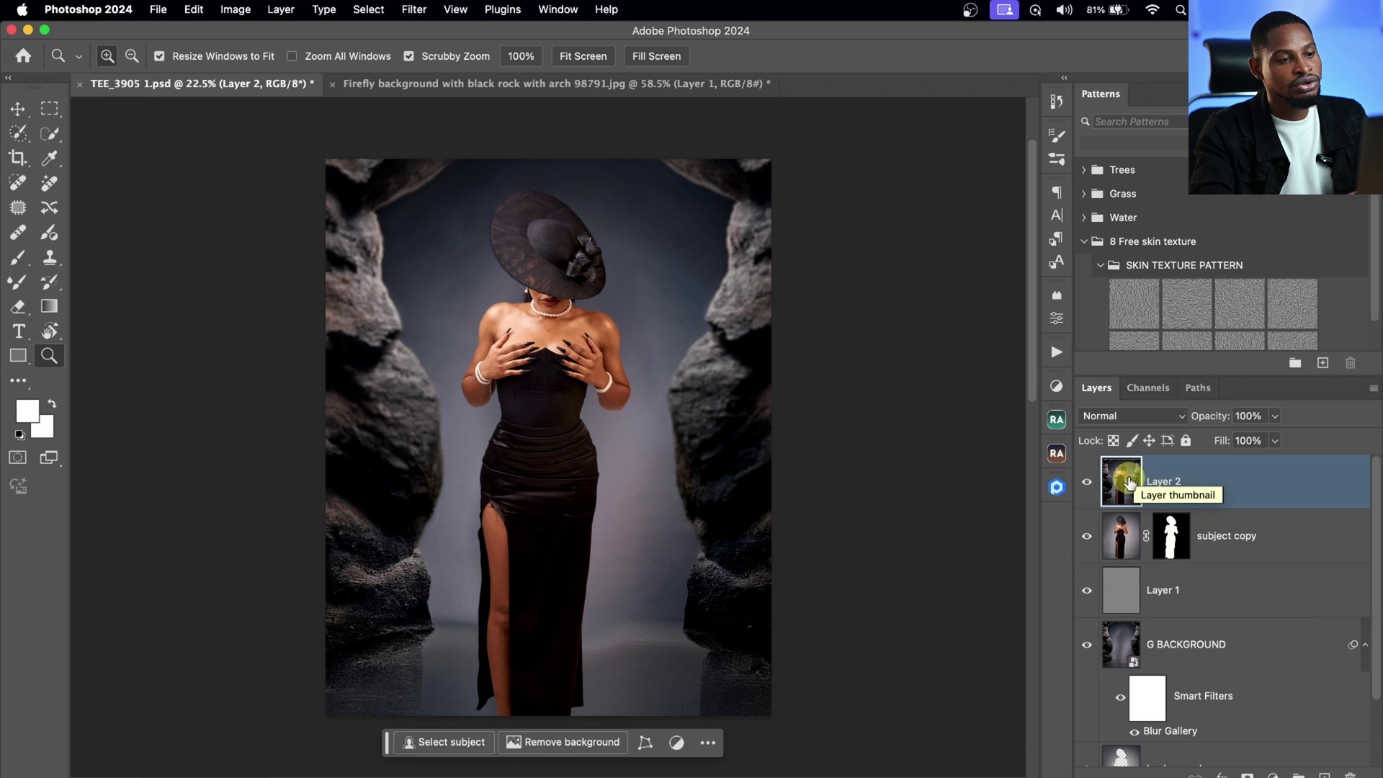
{"action": "left_click", "coordinate": [1272, 542]}
{"action": "scroll", "coordinate": [1260, 677], "scroll_direction": "down", "scroll_amount": 2}
{"action": "left_click", "coordinate": [1222, 691], "text": "shift"}
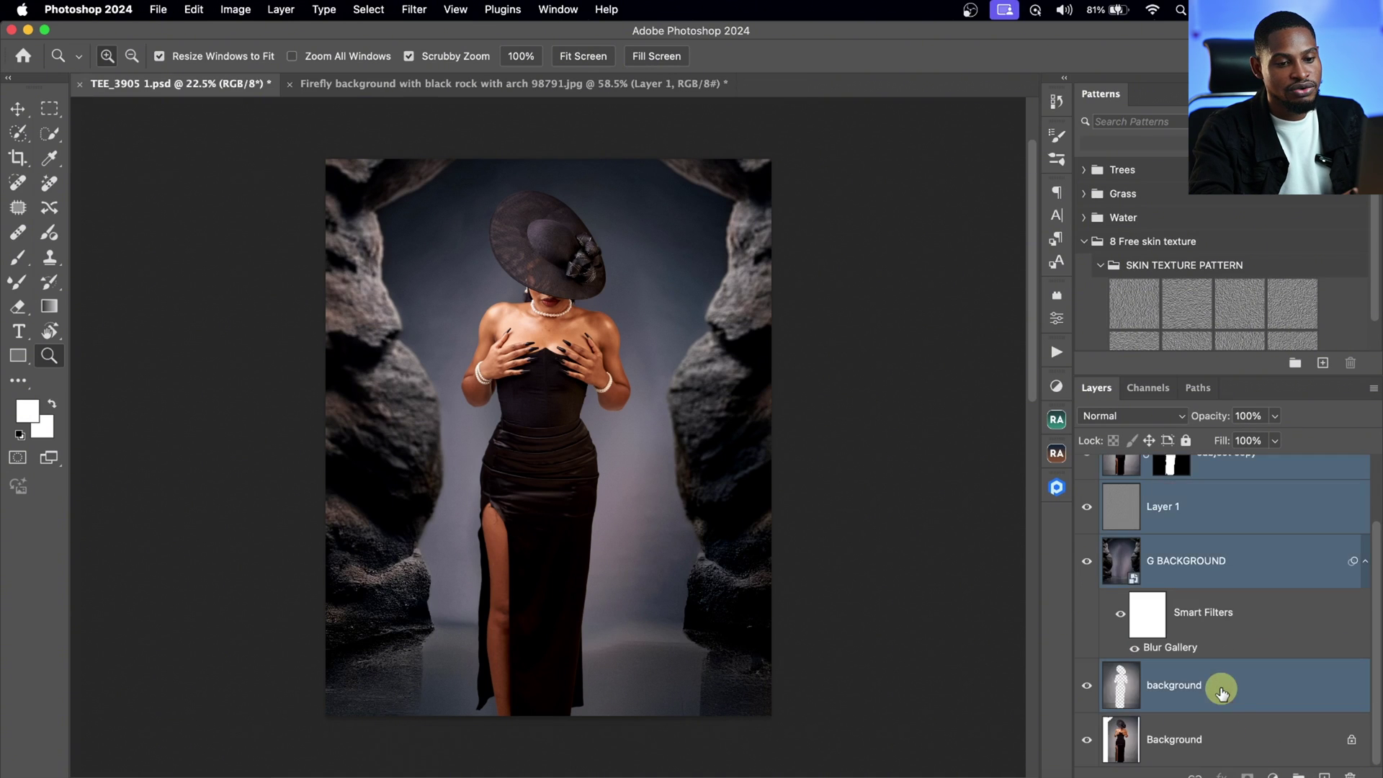
{"action": "key", "text": "super+g"}
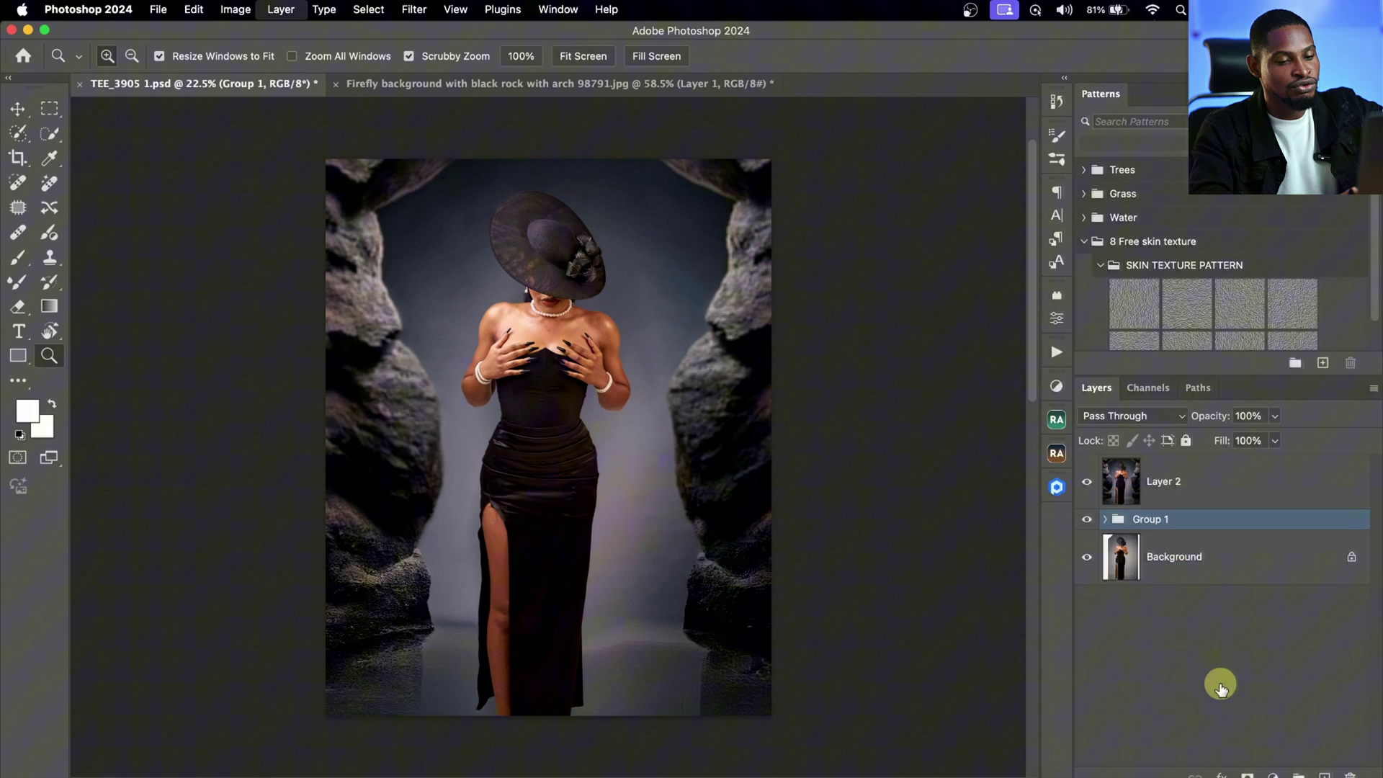
Hide Group 1 and Background to check the merged Layer 2, then restore Background with Layer 2 active
{"action": "left_click", "coordinate": [1087, 520]}
{"action": "left_click", "coordinate": [1087, 556]}
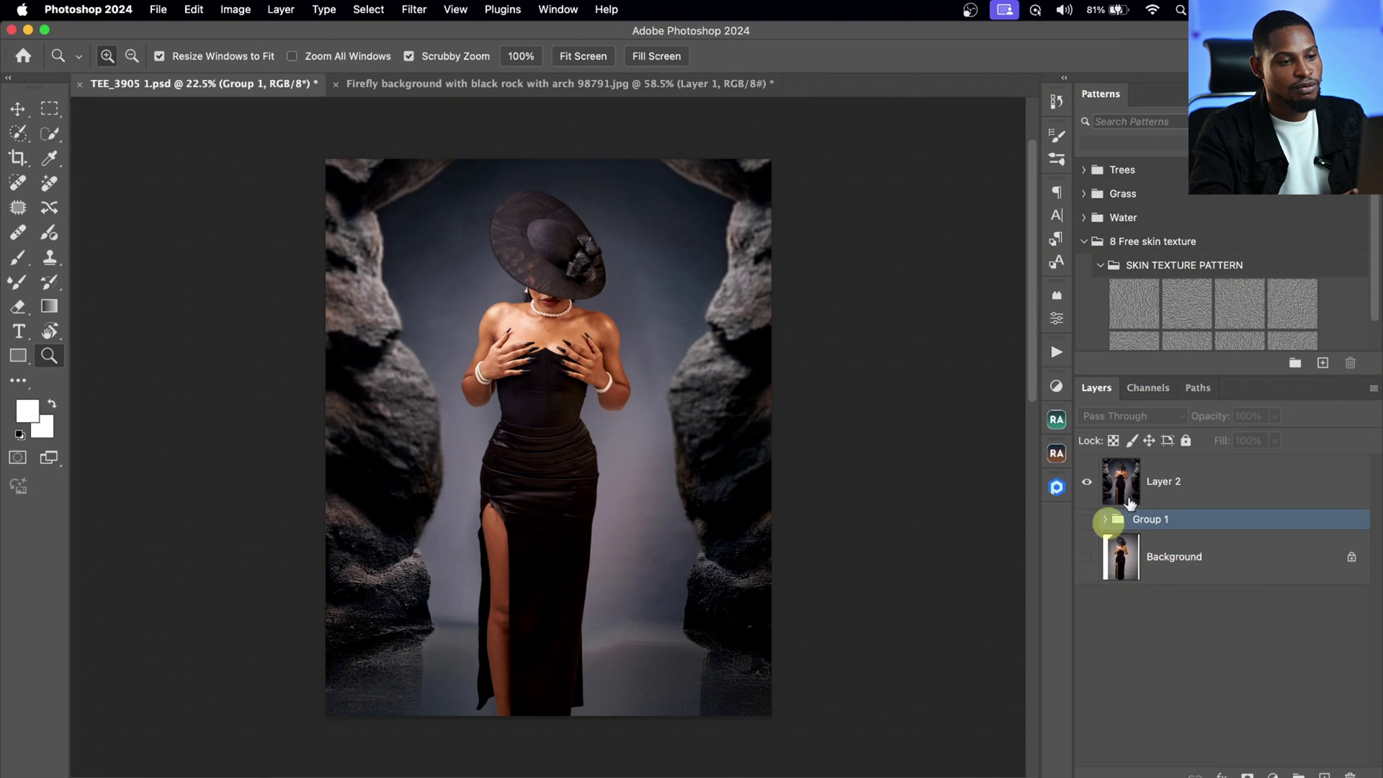
{"action": "left_click", "coordinate": [1148, 494]}
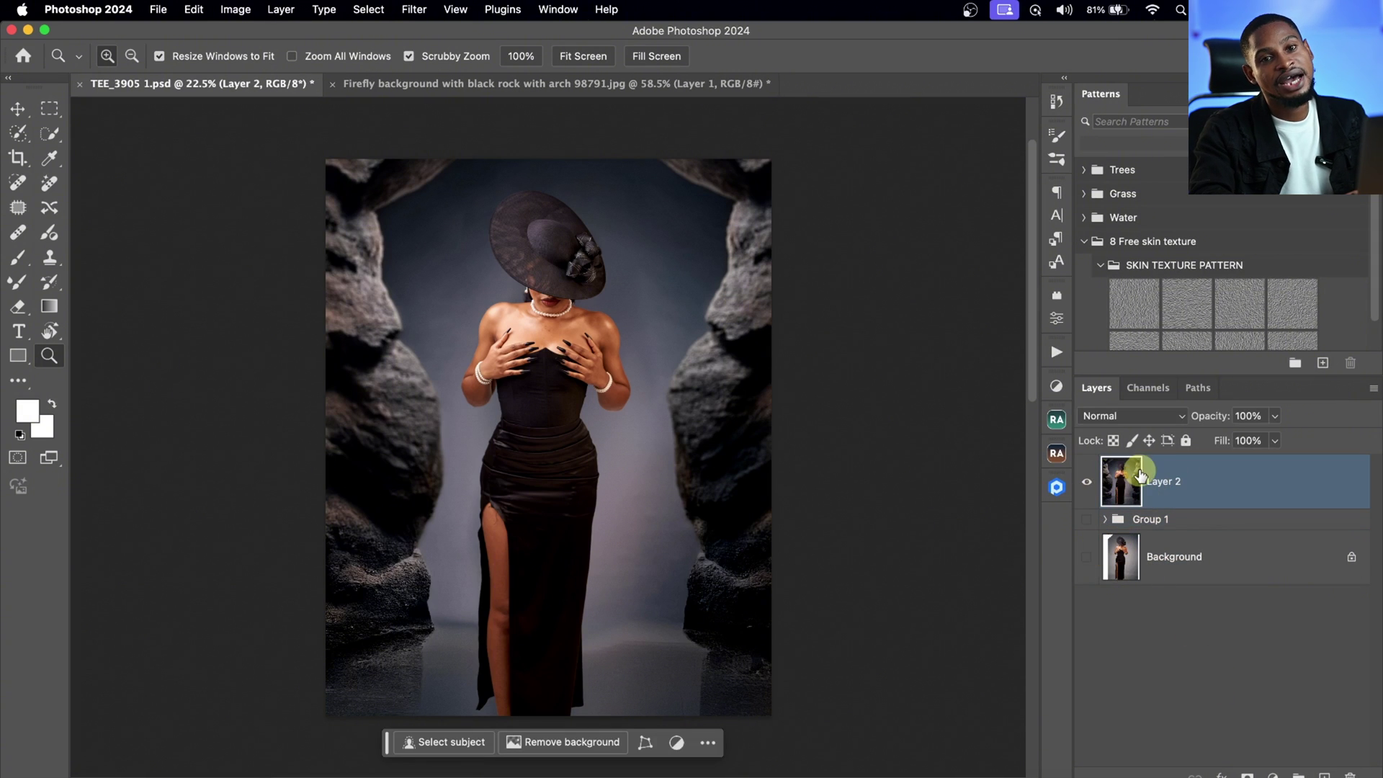
{"action": "left_click", "coordinate": [1086, 557]}
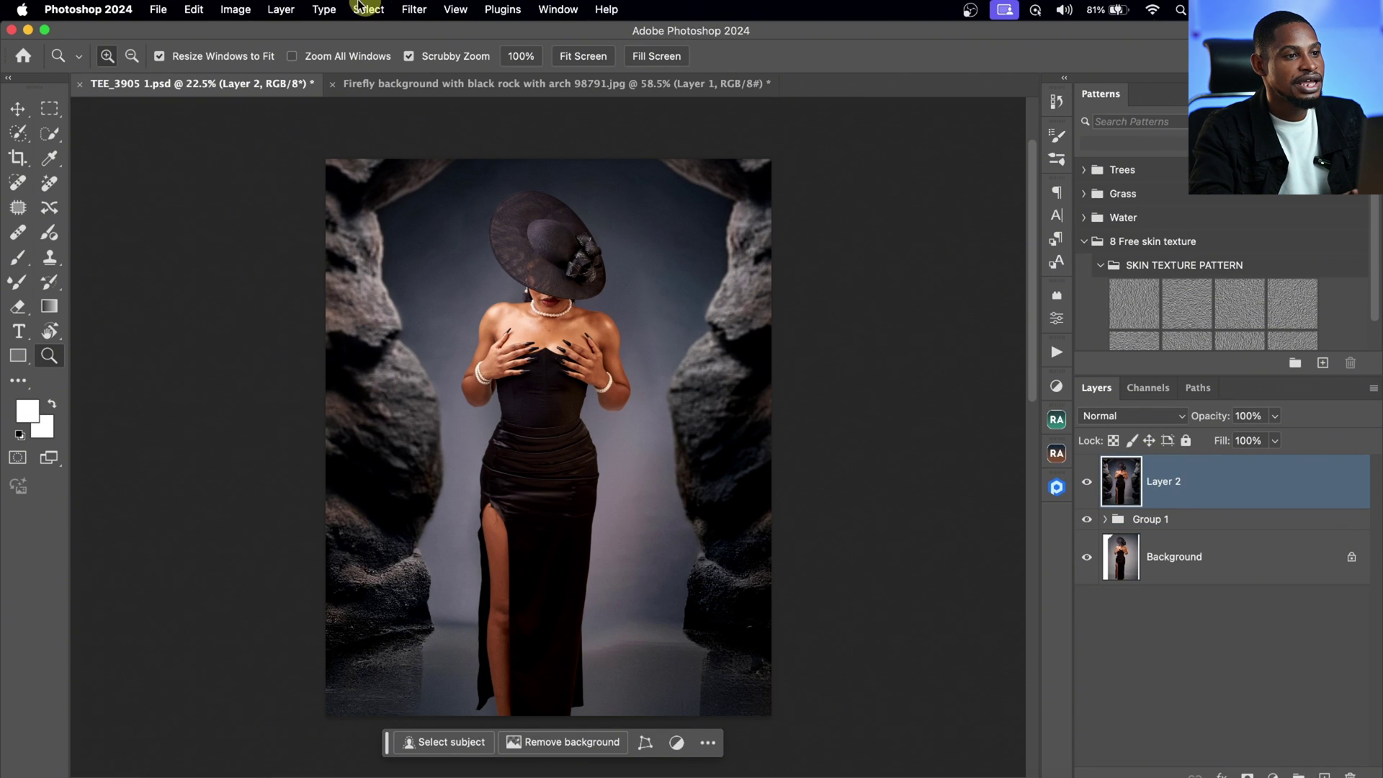
{"action": "left_click", "coordinate": [416, 12]}
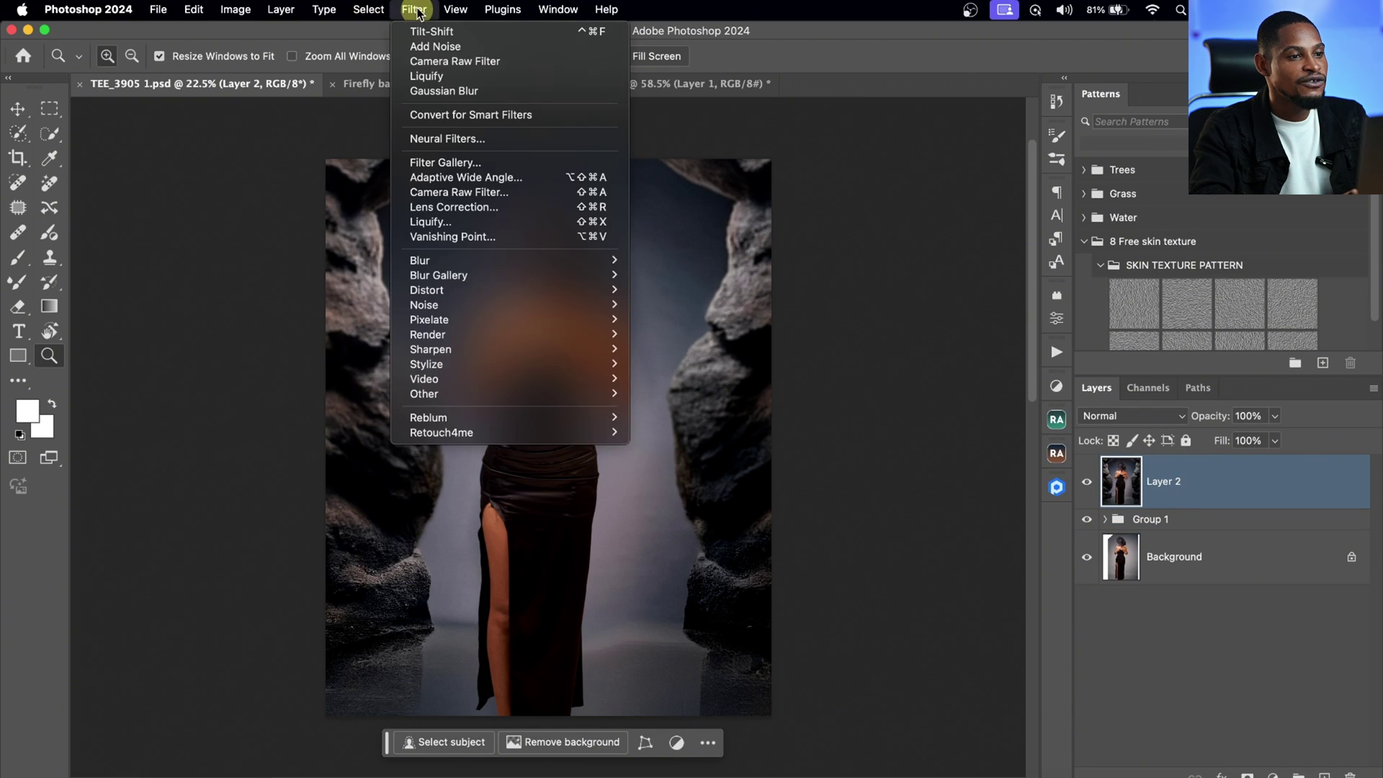
Convert Layer 2 for Smart Filters and apply the Camera Raw Filter to it
{"action": "left_click", "coordinate": [445, 114]}
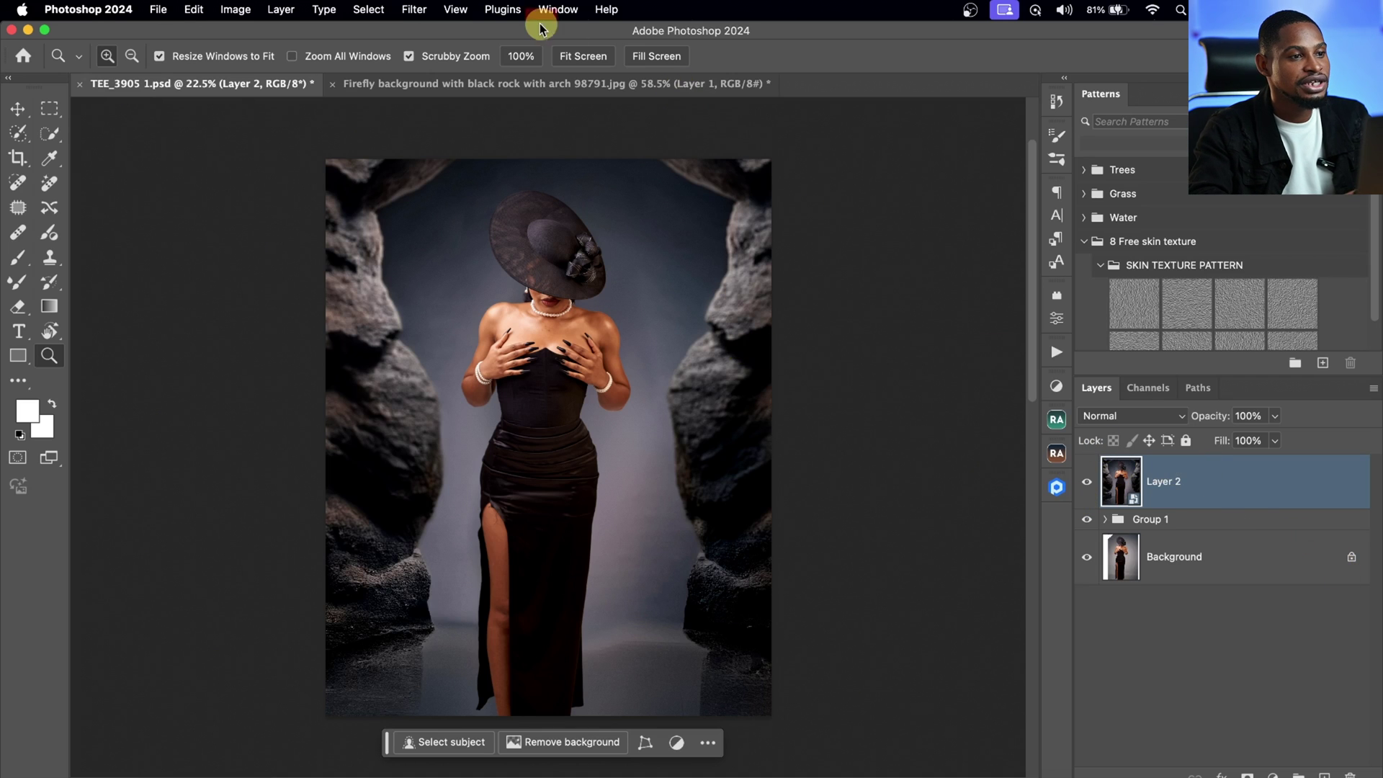
{"action": "left_click", "coordinate": [414, 9]}
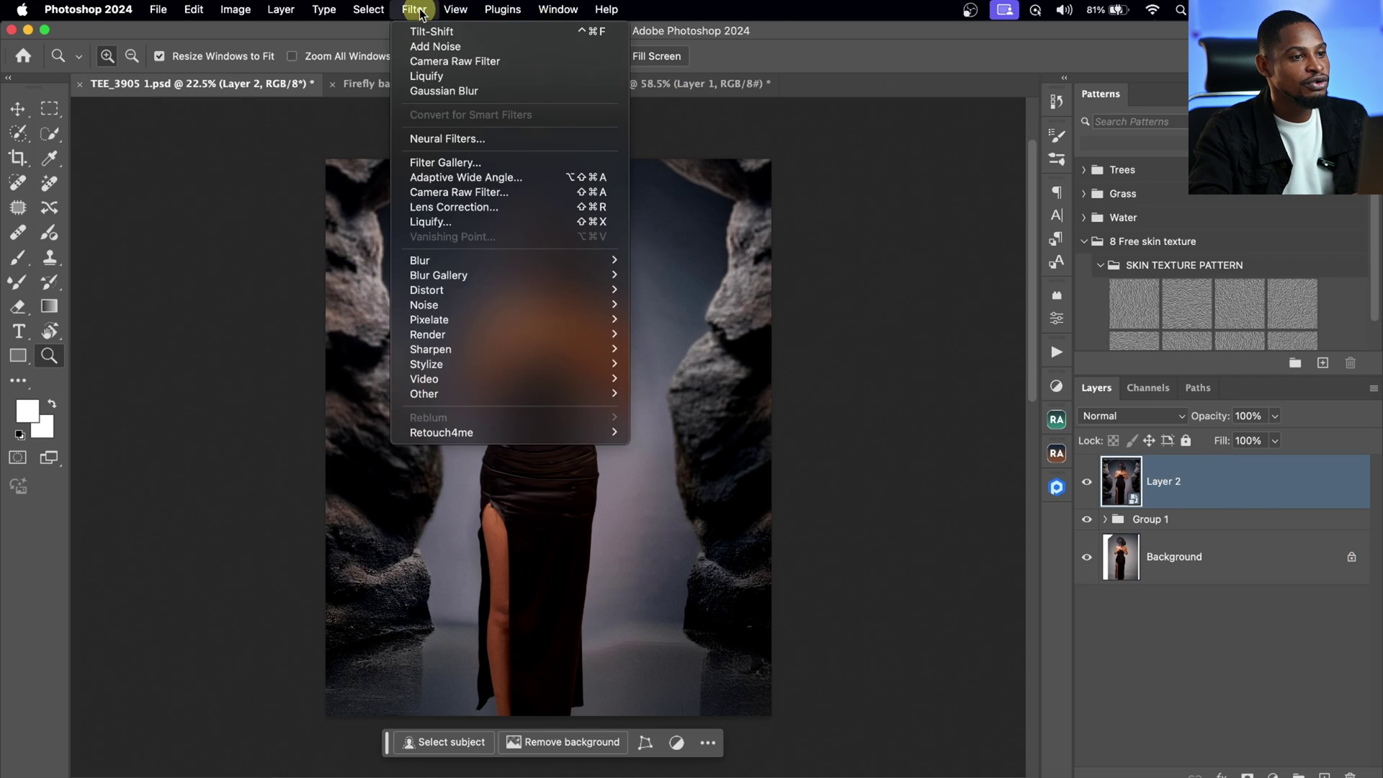
{"action": "left_click", "coordinate": [446, 190]}
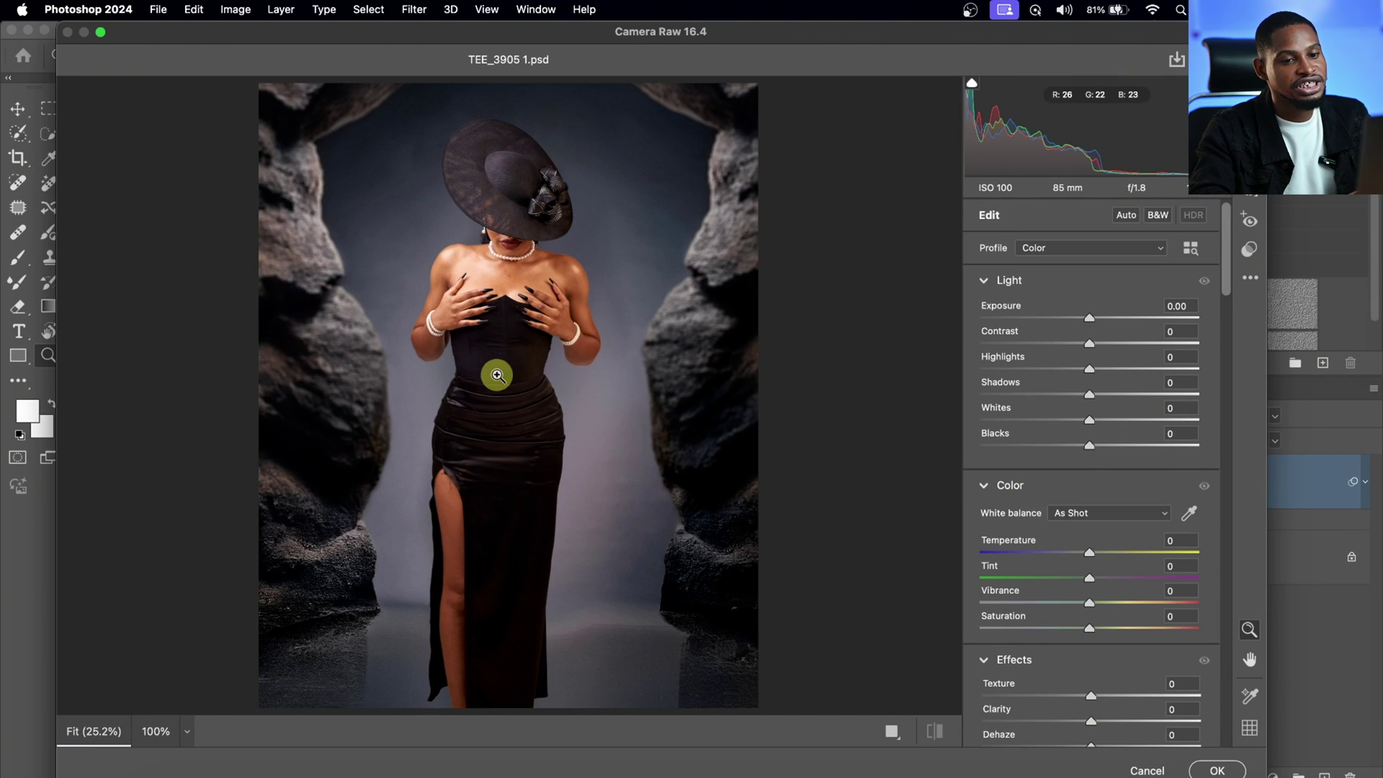
Apply the midblack and orange preset at amount 51 and deepen the Blacks slightly
{"action": "left_click", "coordinate": [1252, 254]}
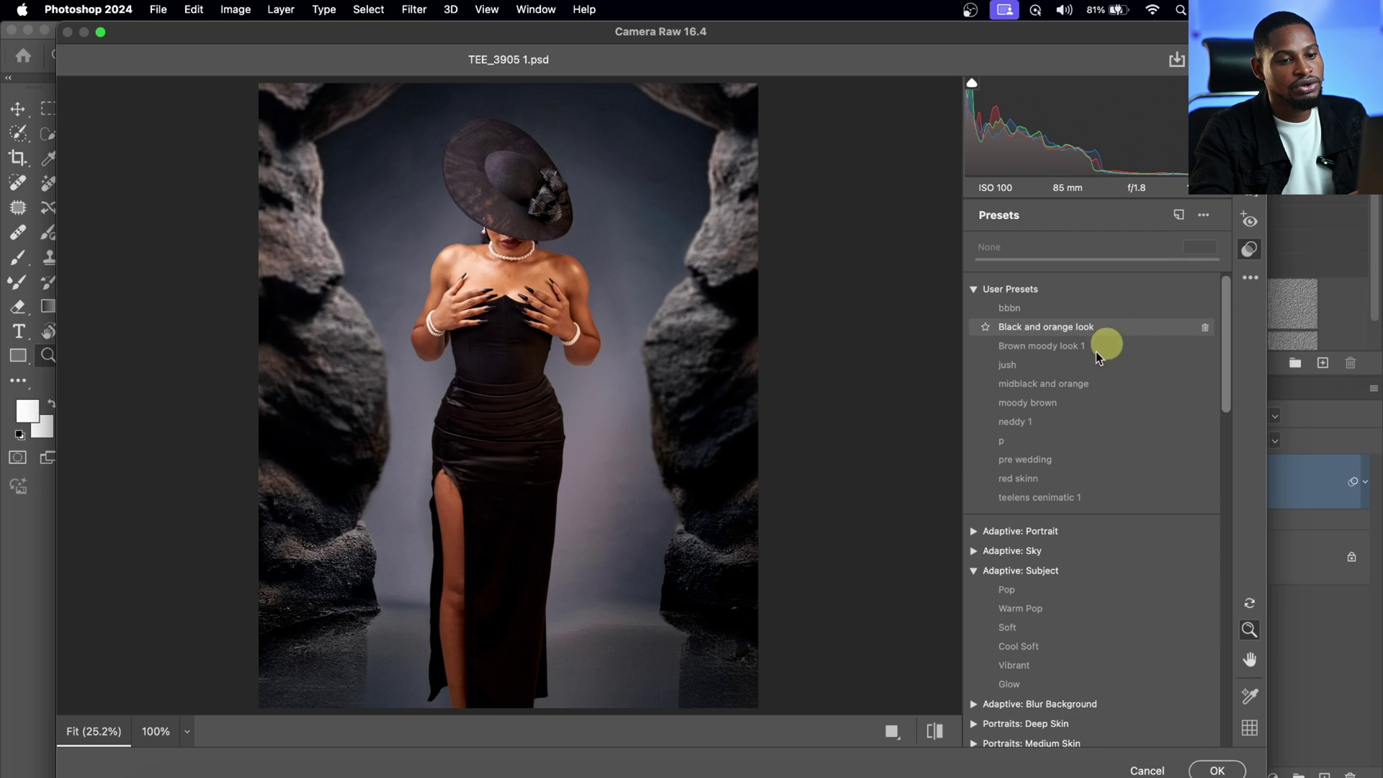
{"action": "left_click", "coordinate": [1063, 385]}
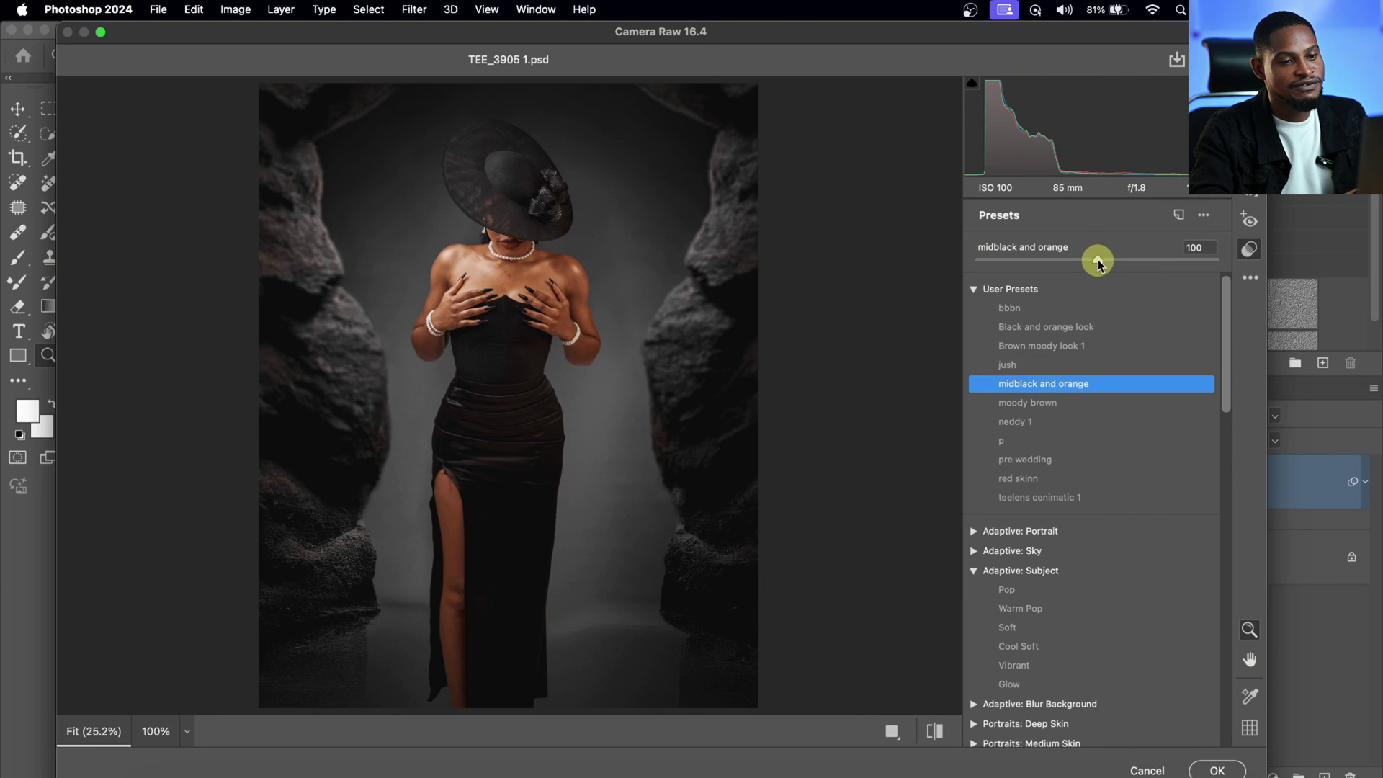
{"action": "left_click_drag", "start_coordinate": [1097, 264], "coordinate": [1039, 261]}
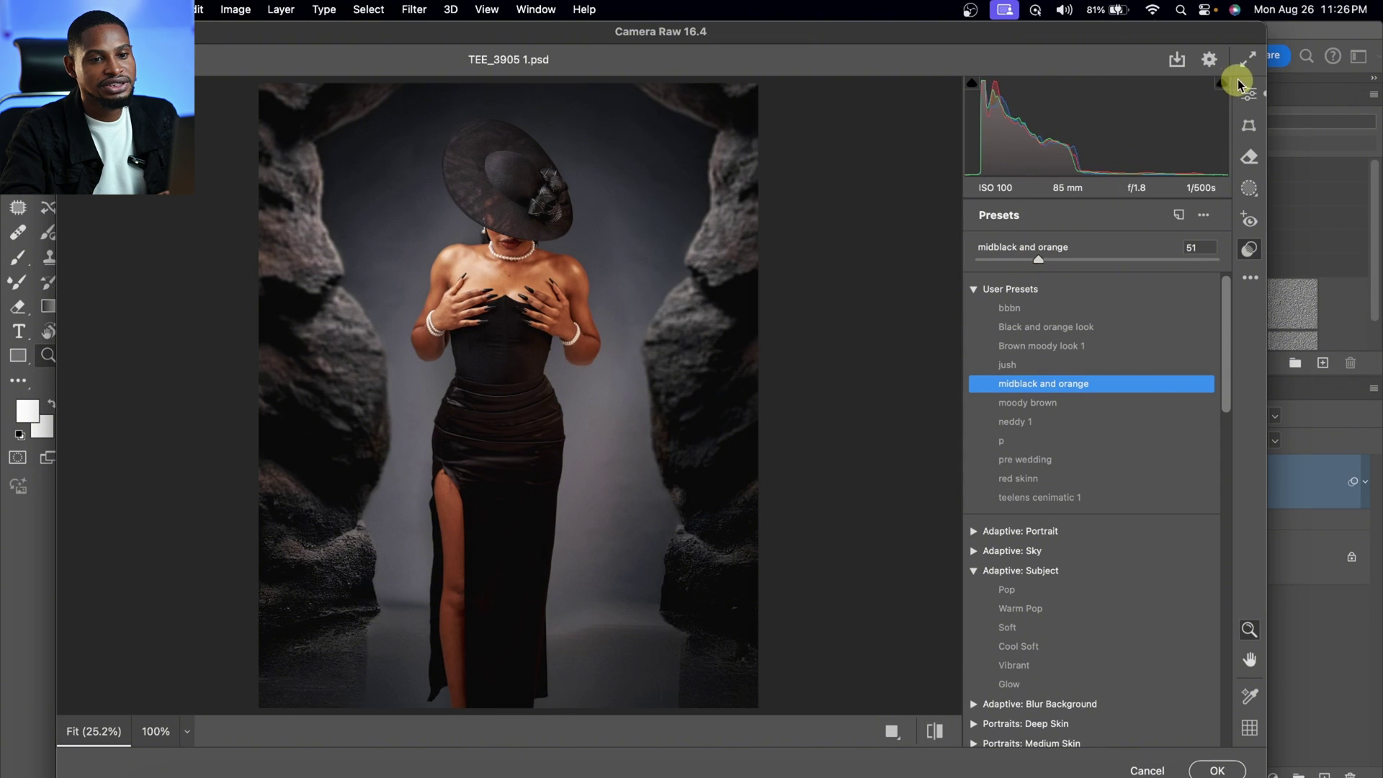
{"action": "left_click", "coordinate": [1250, 95]}
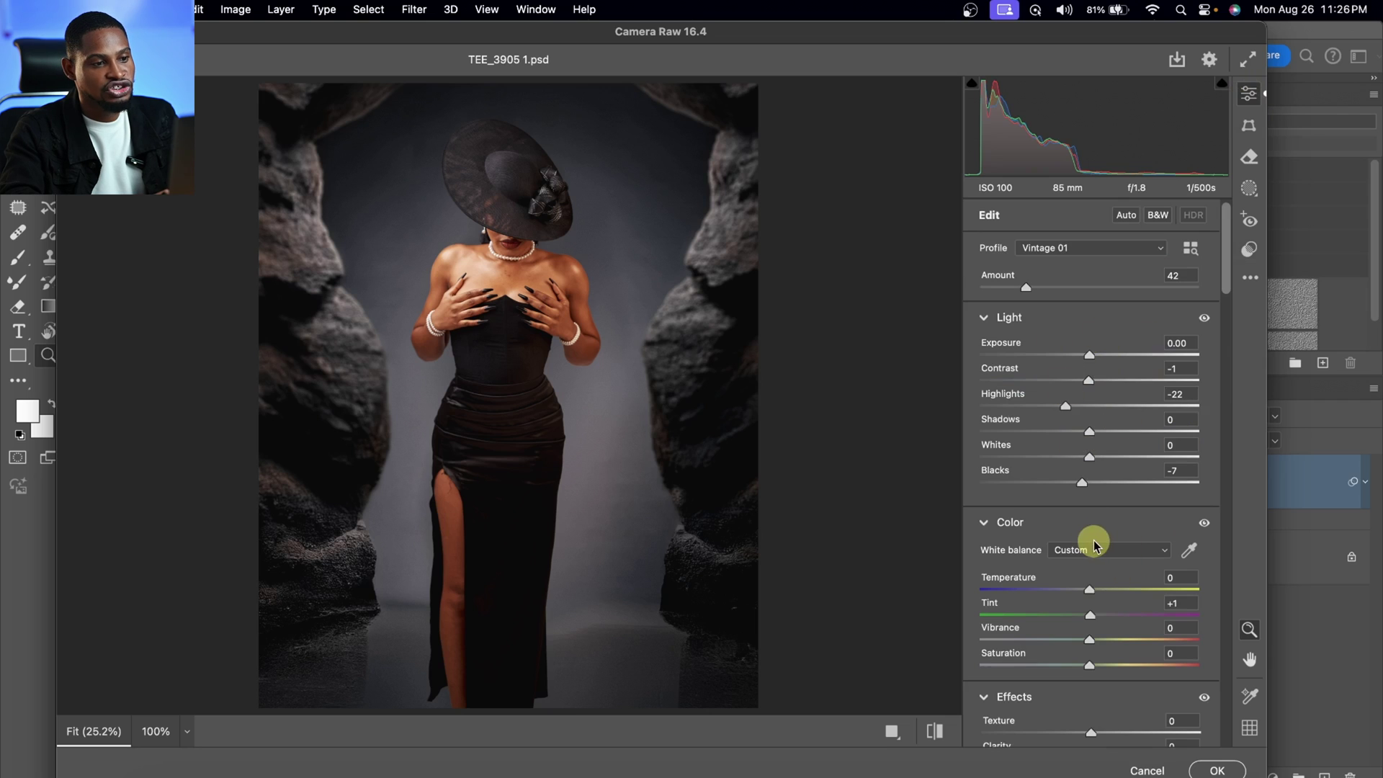
{"action": "left_click_drag", "start_coordinate": [1082, 487], "coordinate": [1079, 488]}
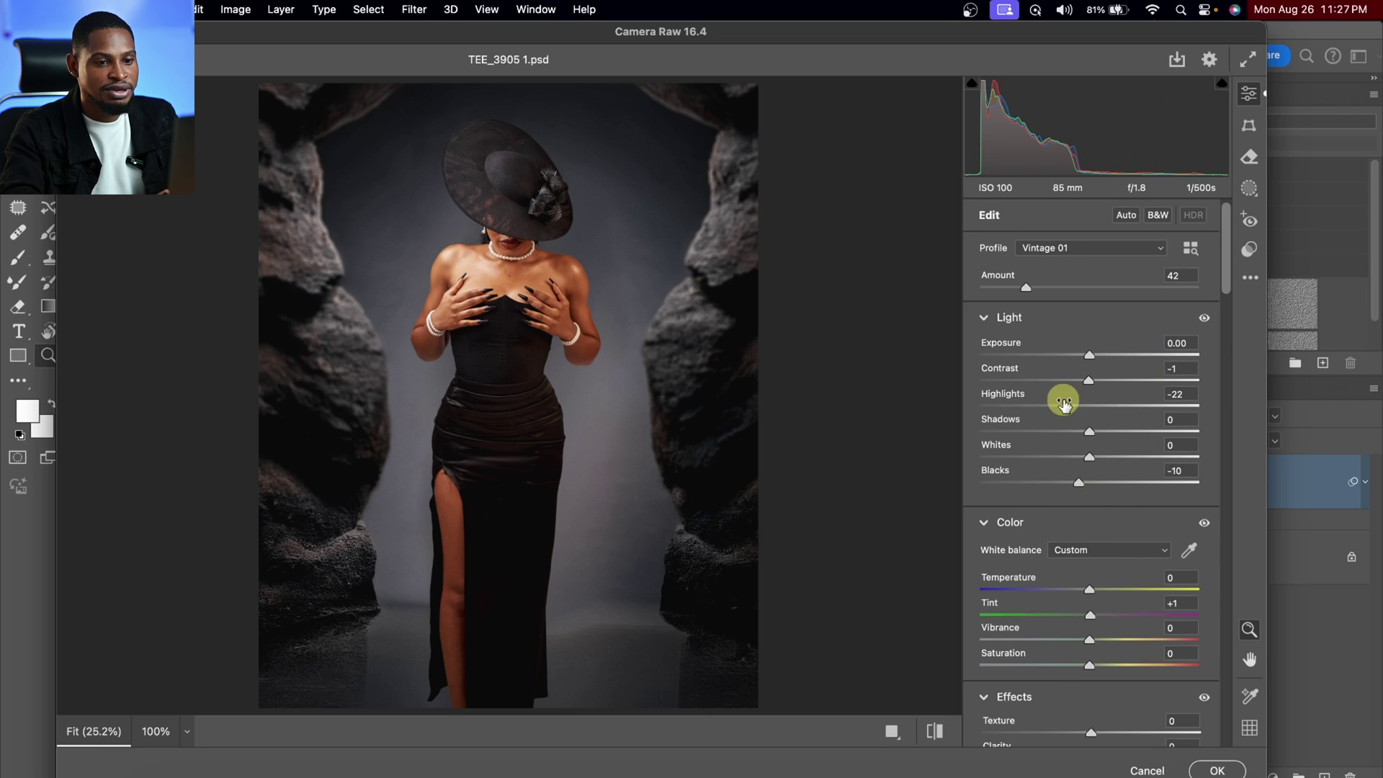
Raise the tone curve's black point to gently lift the shadows
{"action": "scroll", "coordinate": [1089, 509], "scroll_direction": "down", "scroll_amount": 10}
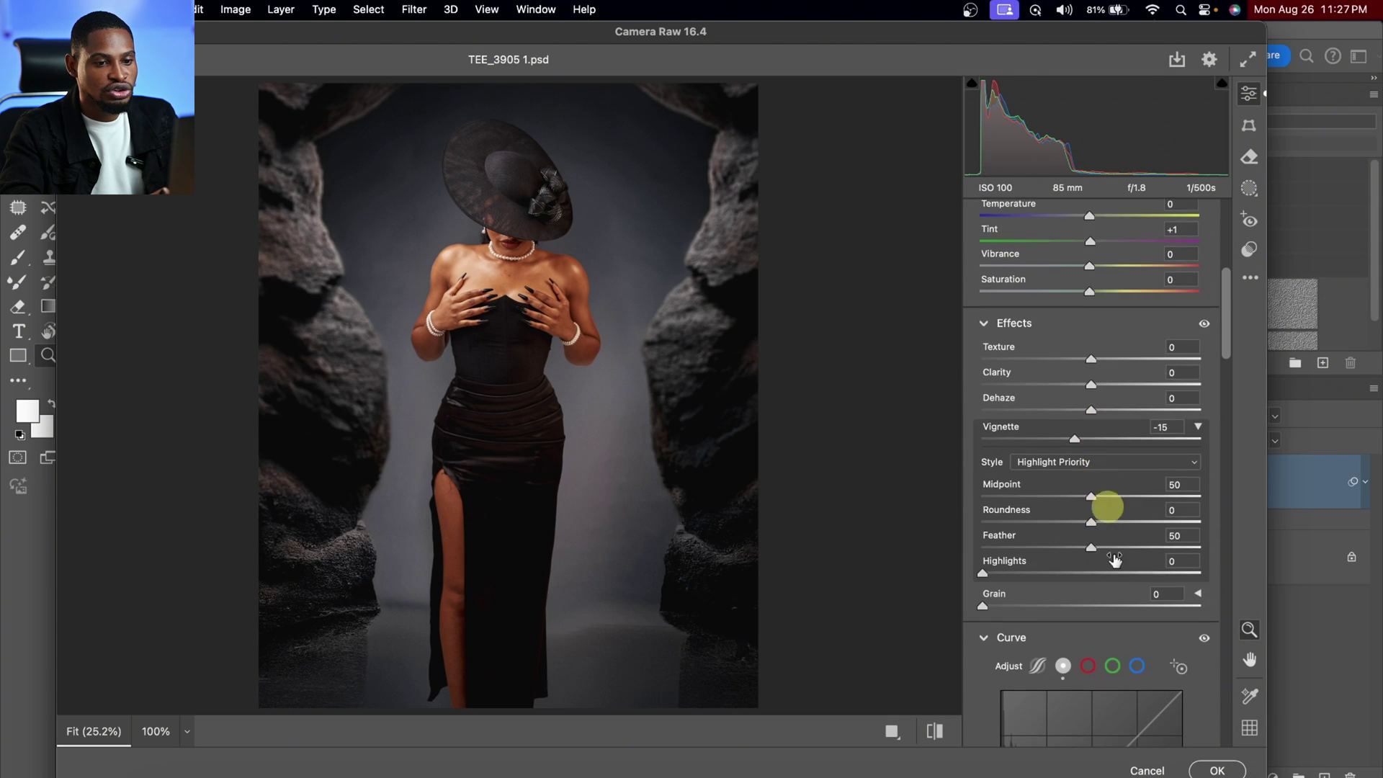
{"action": "scroll", "coordinate": [1109, 547], "scroll_direction": "down", "scroll_amount": 8}
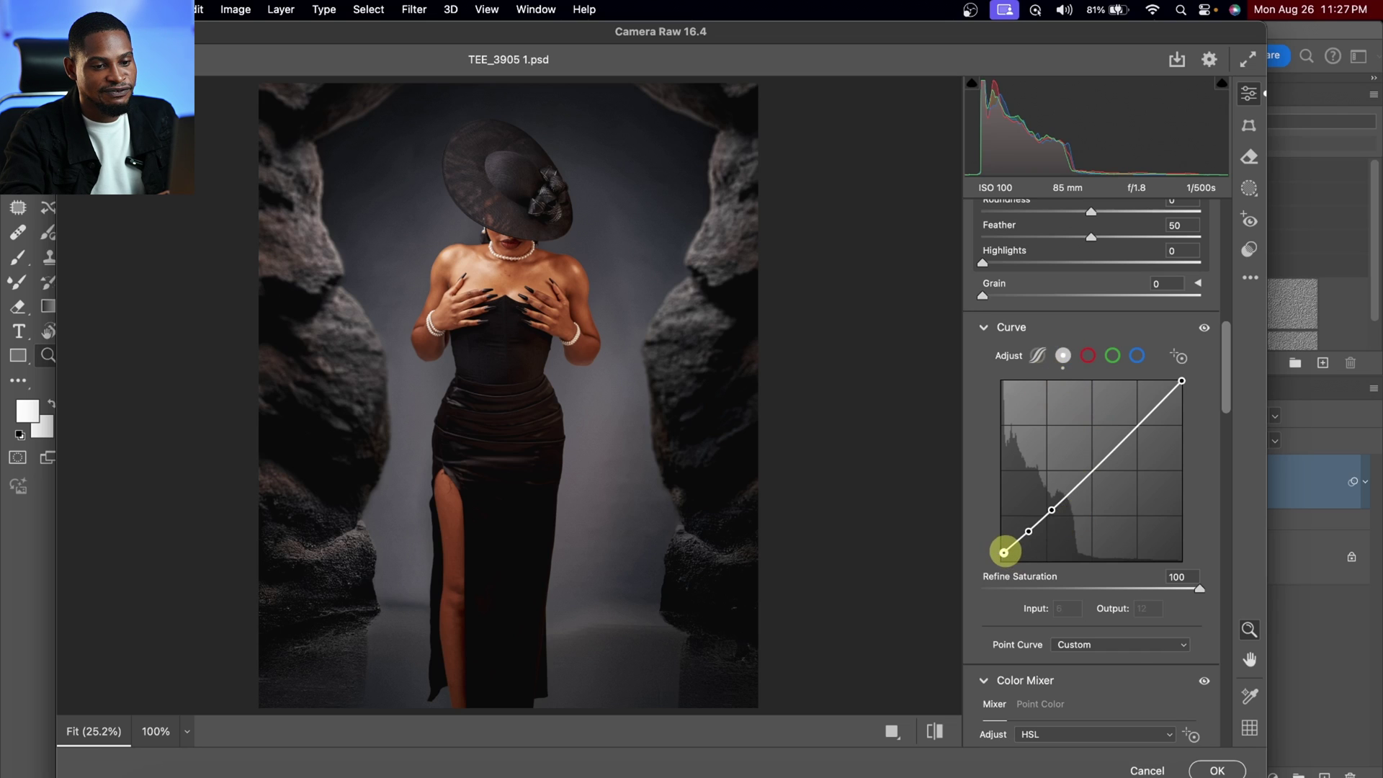
{"action": "left_click_drag", "start_coordinate": [1003, 552], "coordinate": [1001, 531]}
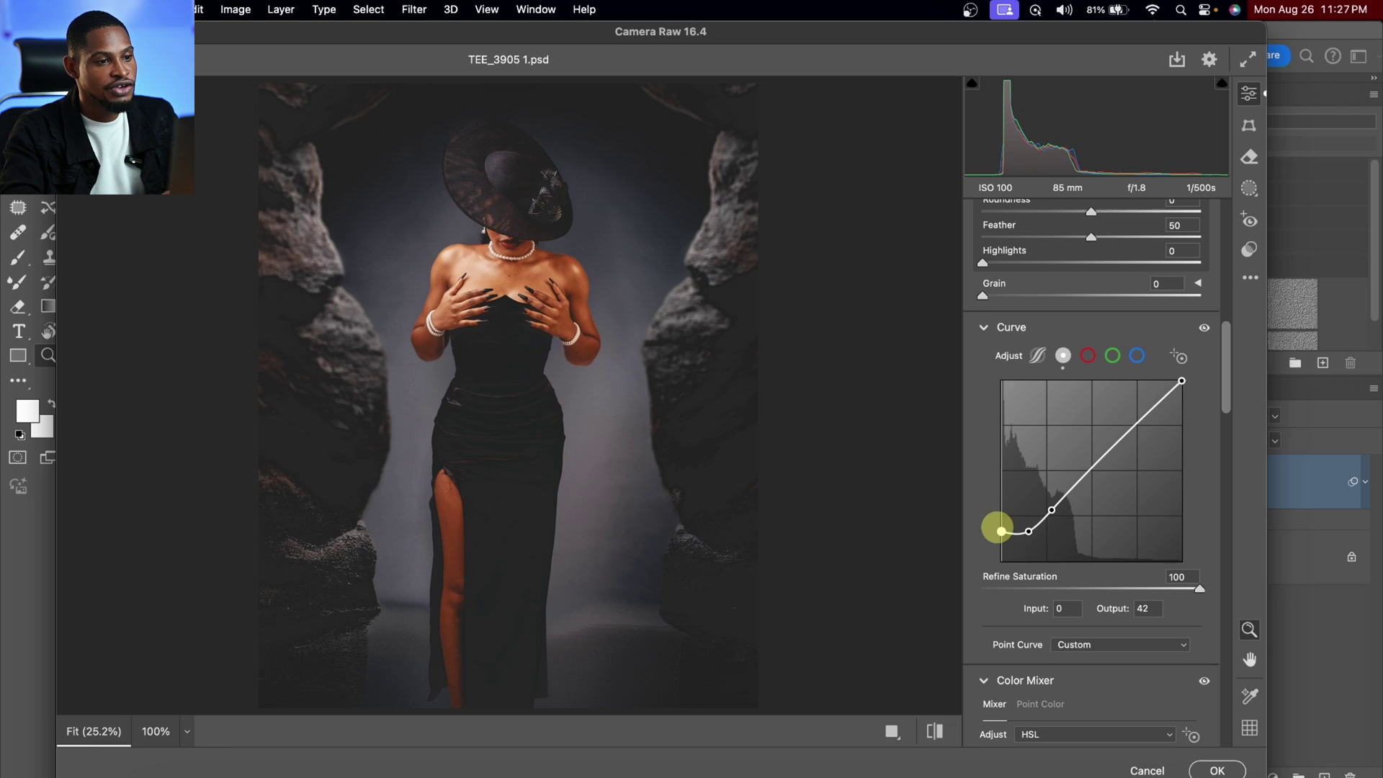
{"action": "left_click_drag", "start_coordinate": [1001, 531], "coordinate": [1001, 548]}
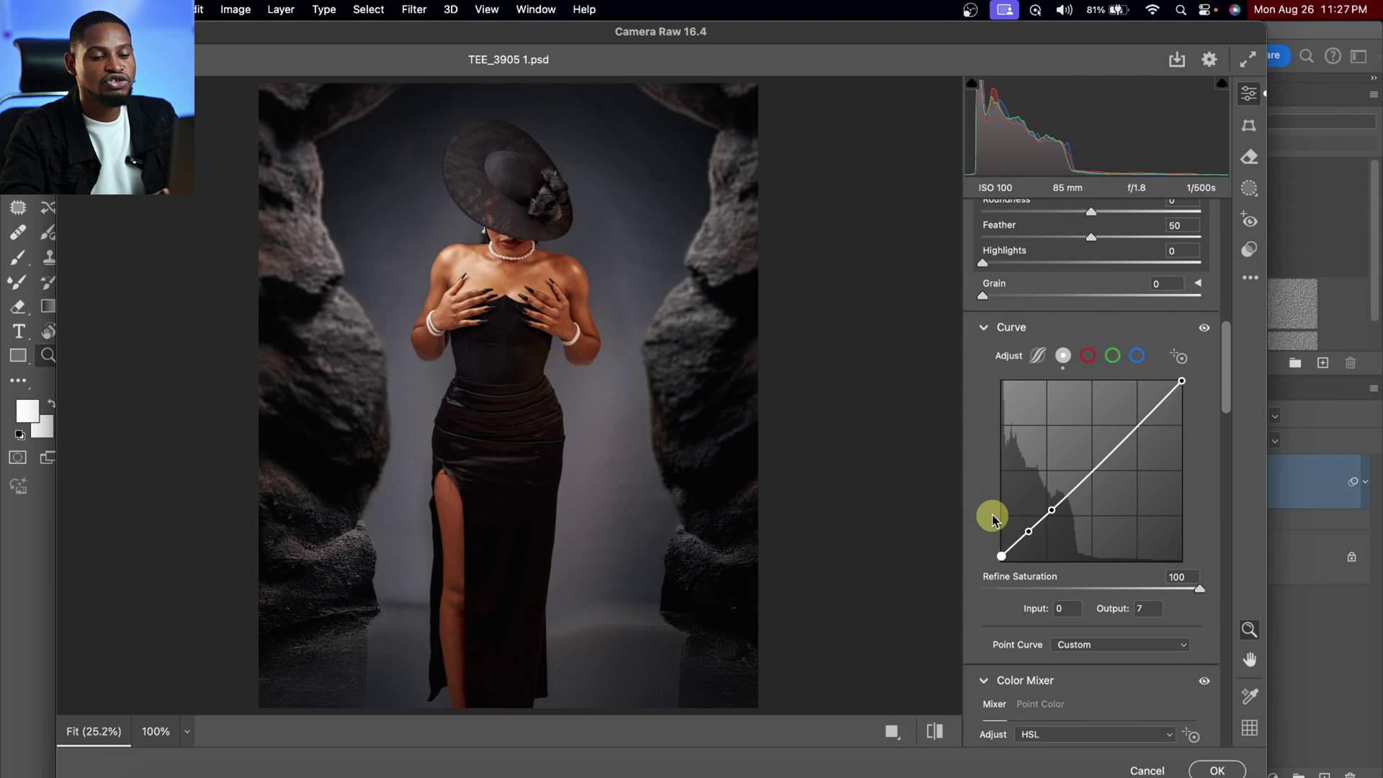
Toggle between the graded and default settings to compare before and after
{"action": "scroll", "coordinate": [1075, 526], "scroll_direction": "down", "scroll_amount": 15}
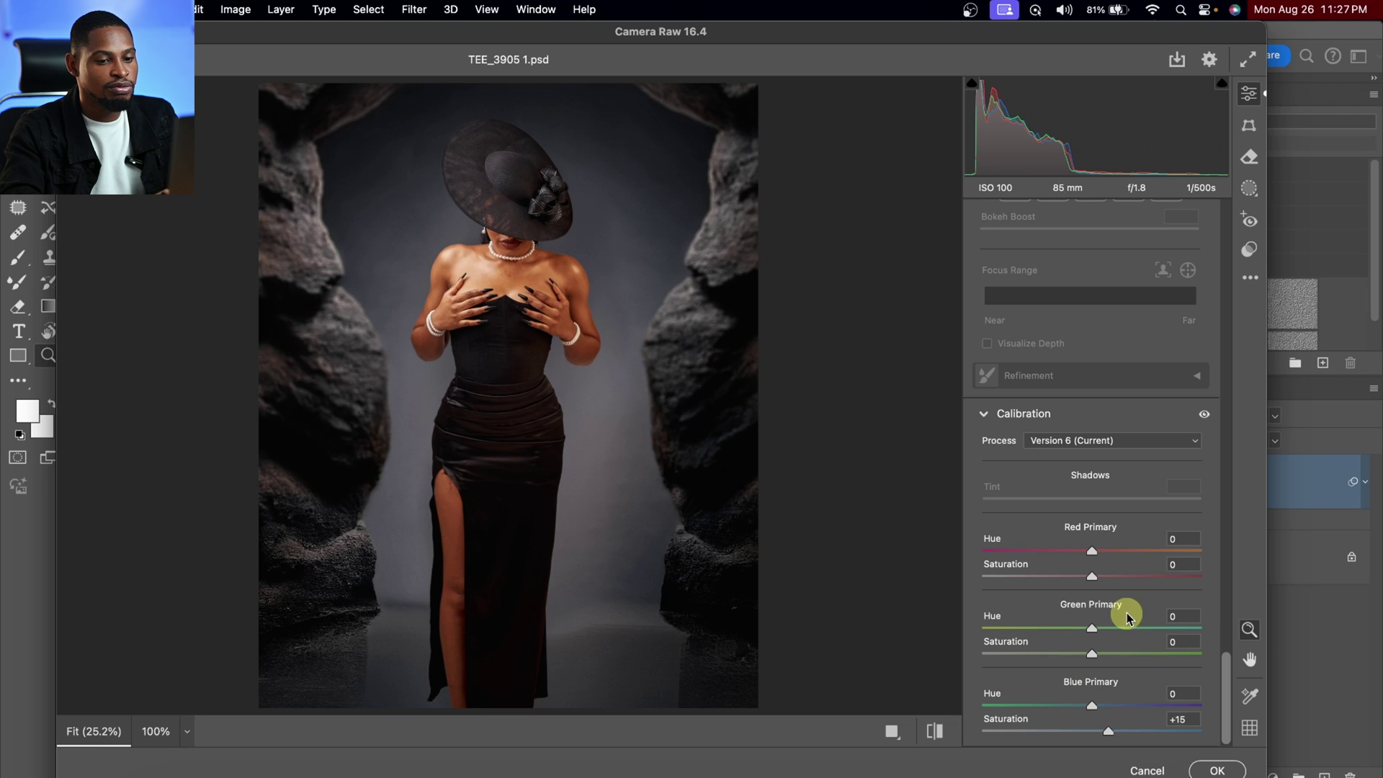
{"action": "left_click", "coordinate": [938, 731]}
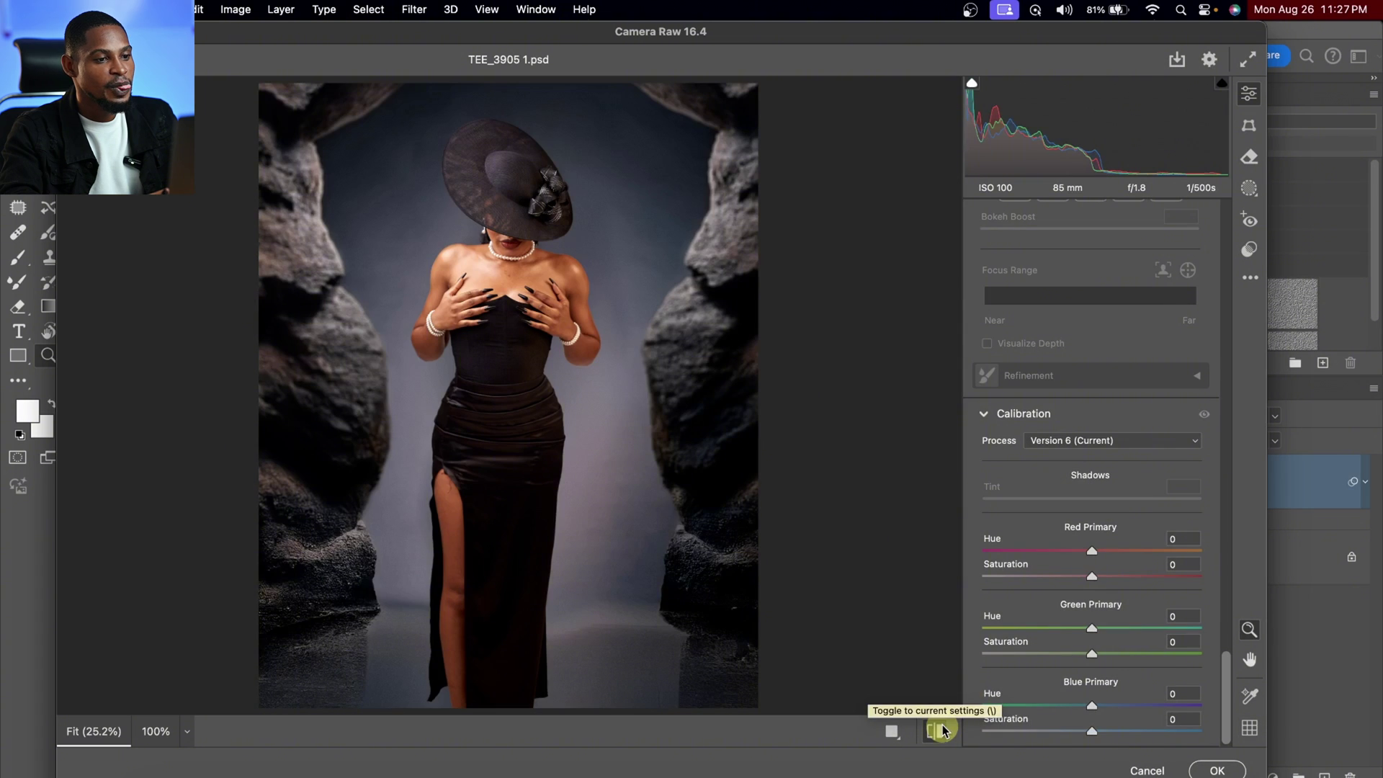
{"action": "left_click", "coordinate": [939, 731]}
{"action": "left_click", "coordinate": [939, 730]}
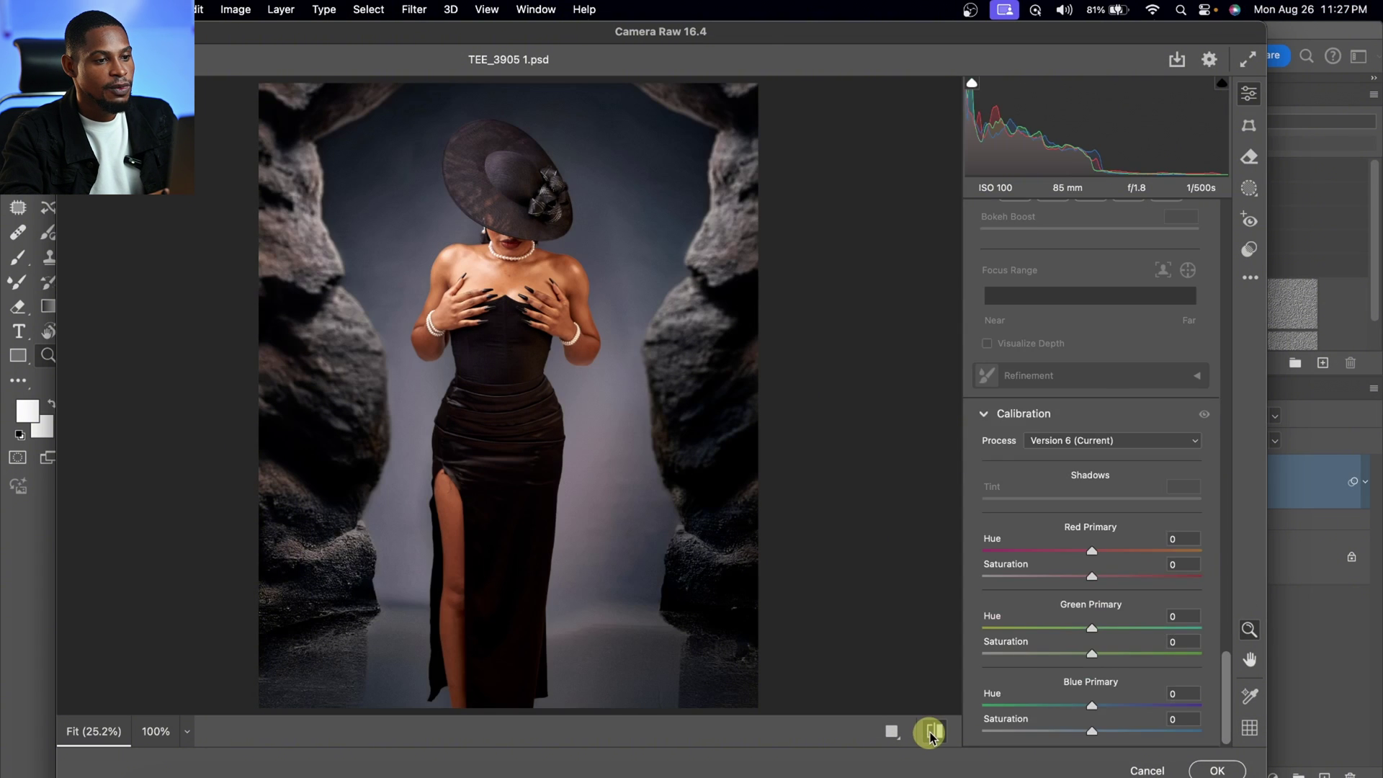
{"action": "left_click", "coordinate": [931, 732]}
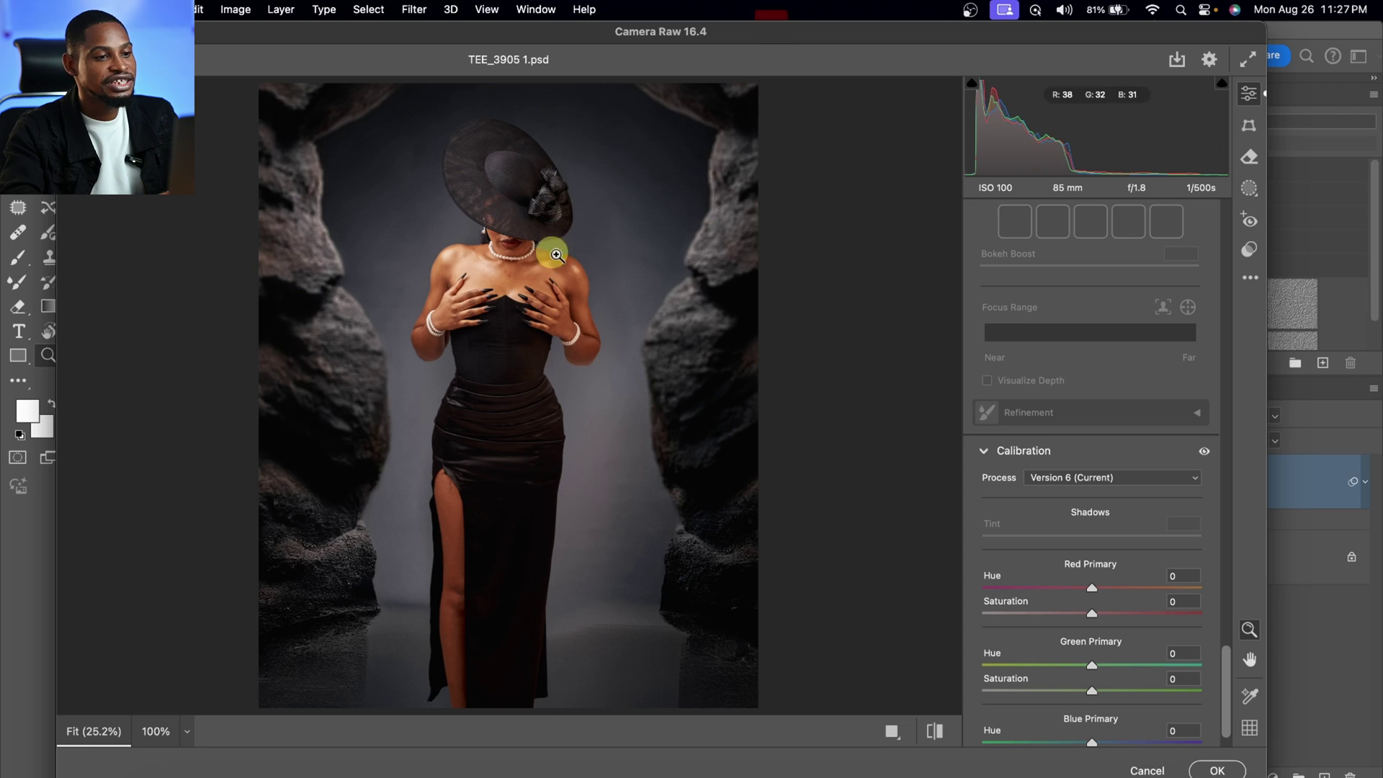
Add a linear gradient mask from the floor up to mid-skirt at -0.75 exposure and apply the grade
{"action": "left_click", "coordinate": [1250, 193]}
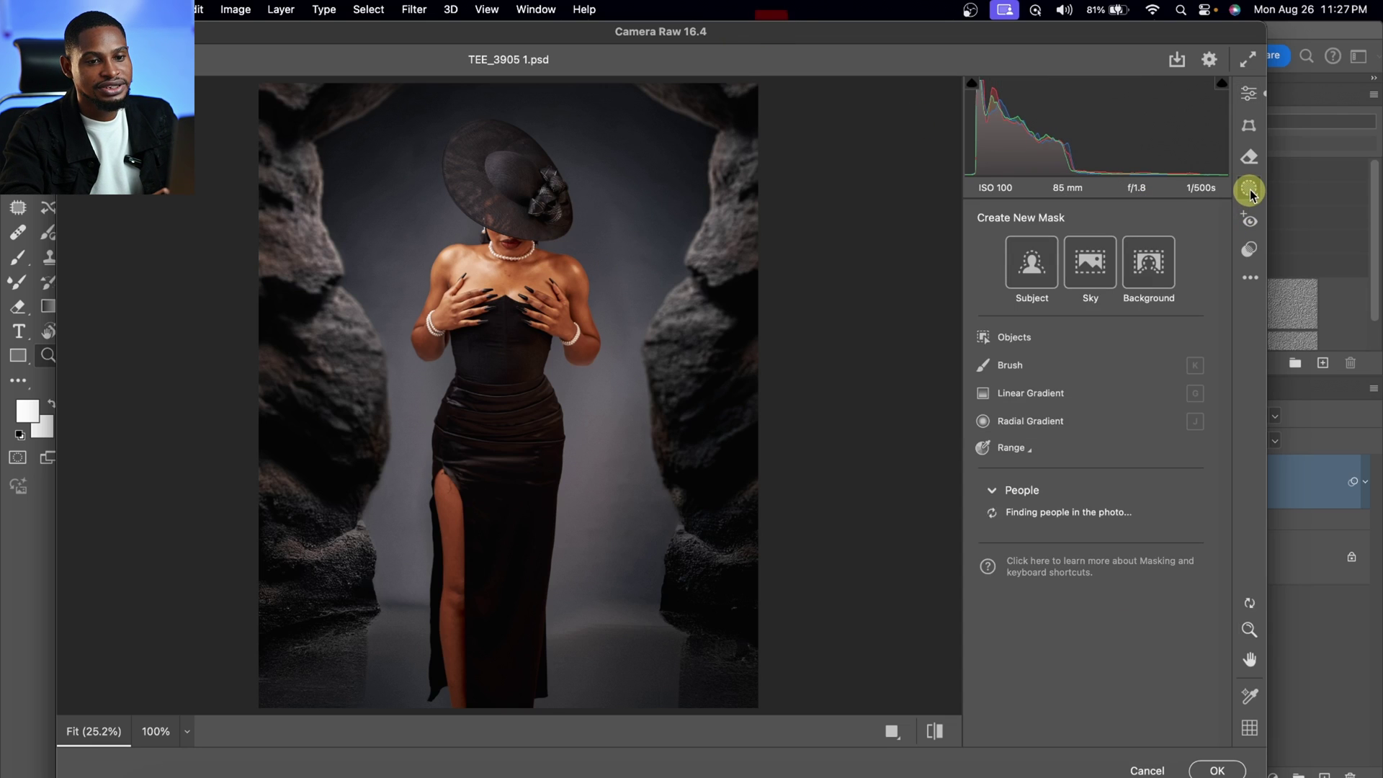
{"action": "left_click", "coordinate": [1018, 393]}
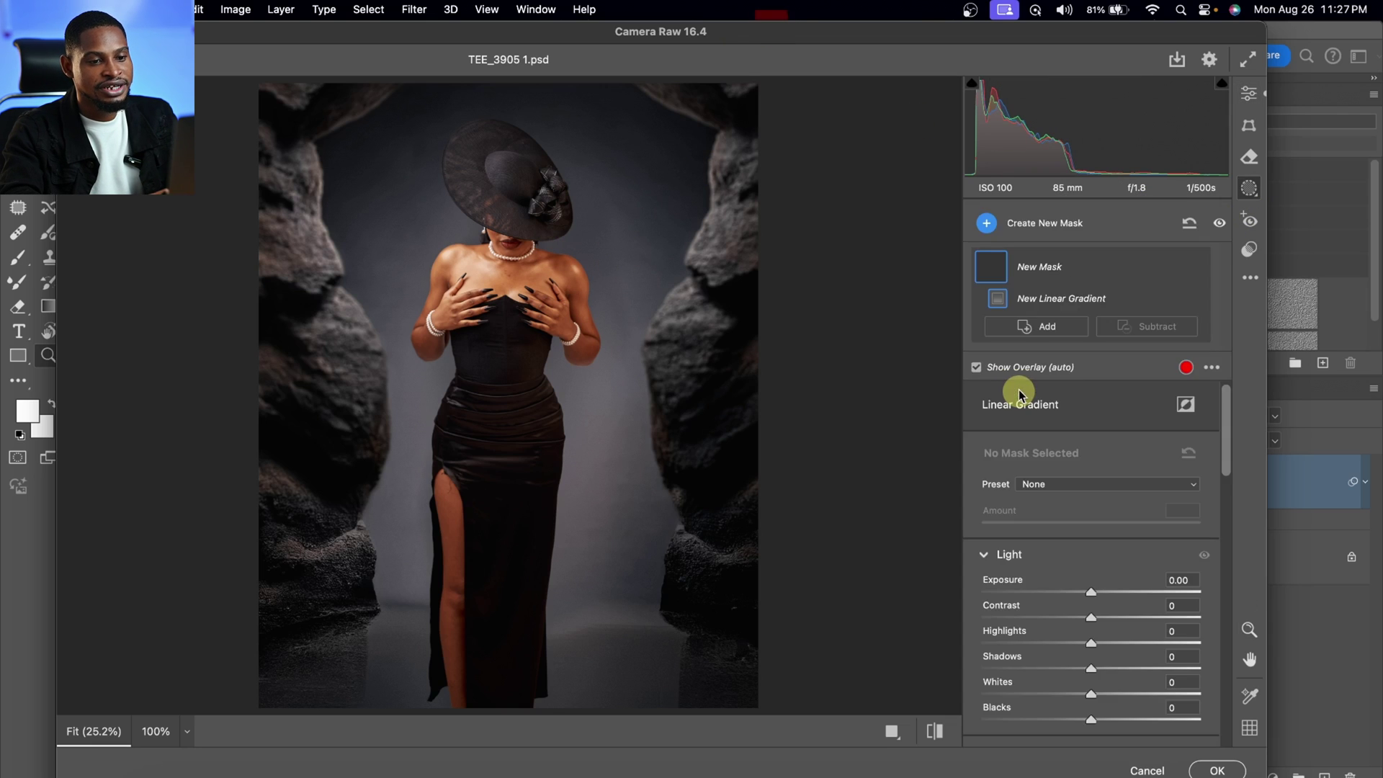
{"action": "left_click_drag", "start_coordinate": [416, 698], "coordinate": [483, 385]}
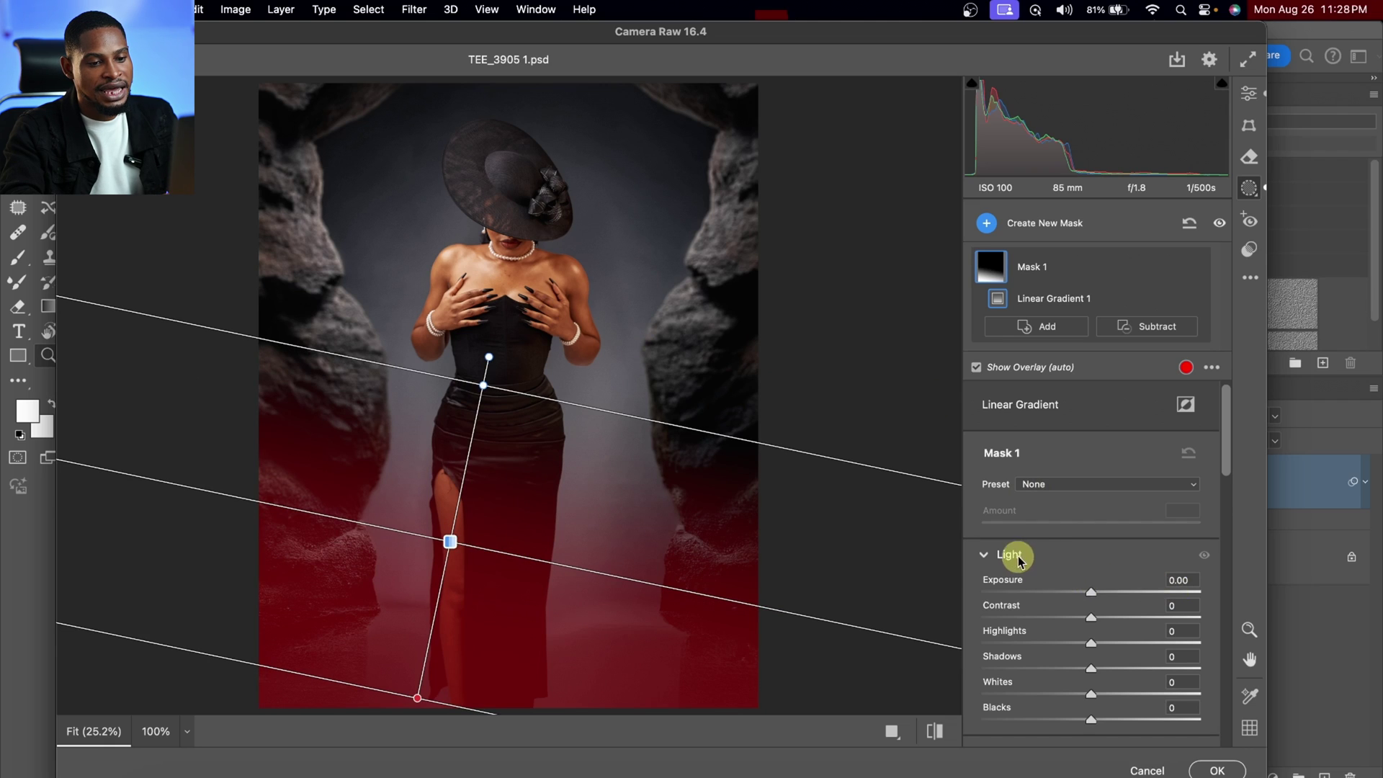
{"action": "left_click_drag", "start_coordinate": [1089, 597], "coordinate": [1070, 595]}
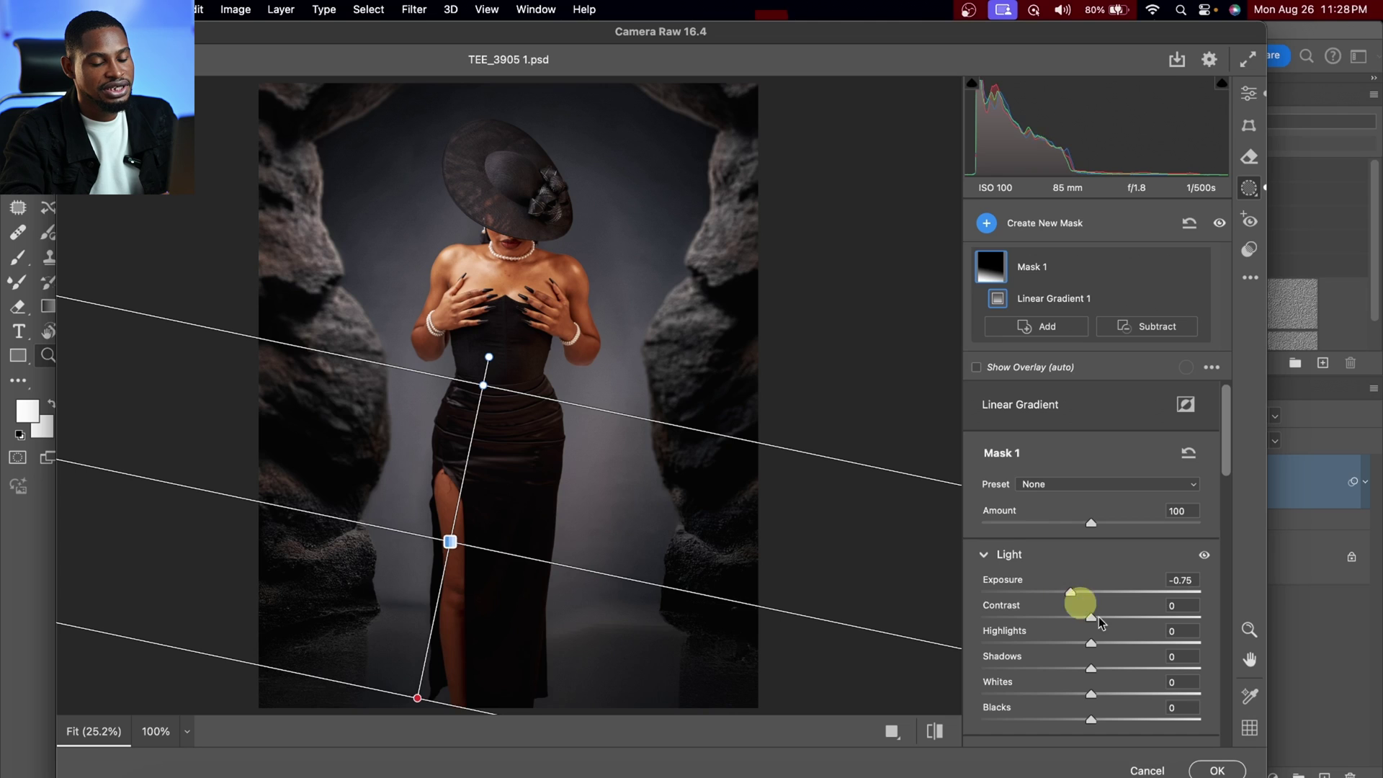
{"action": "left_click", "coordinate": [1216, 771]}
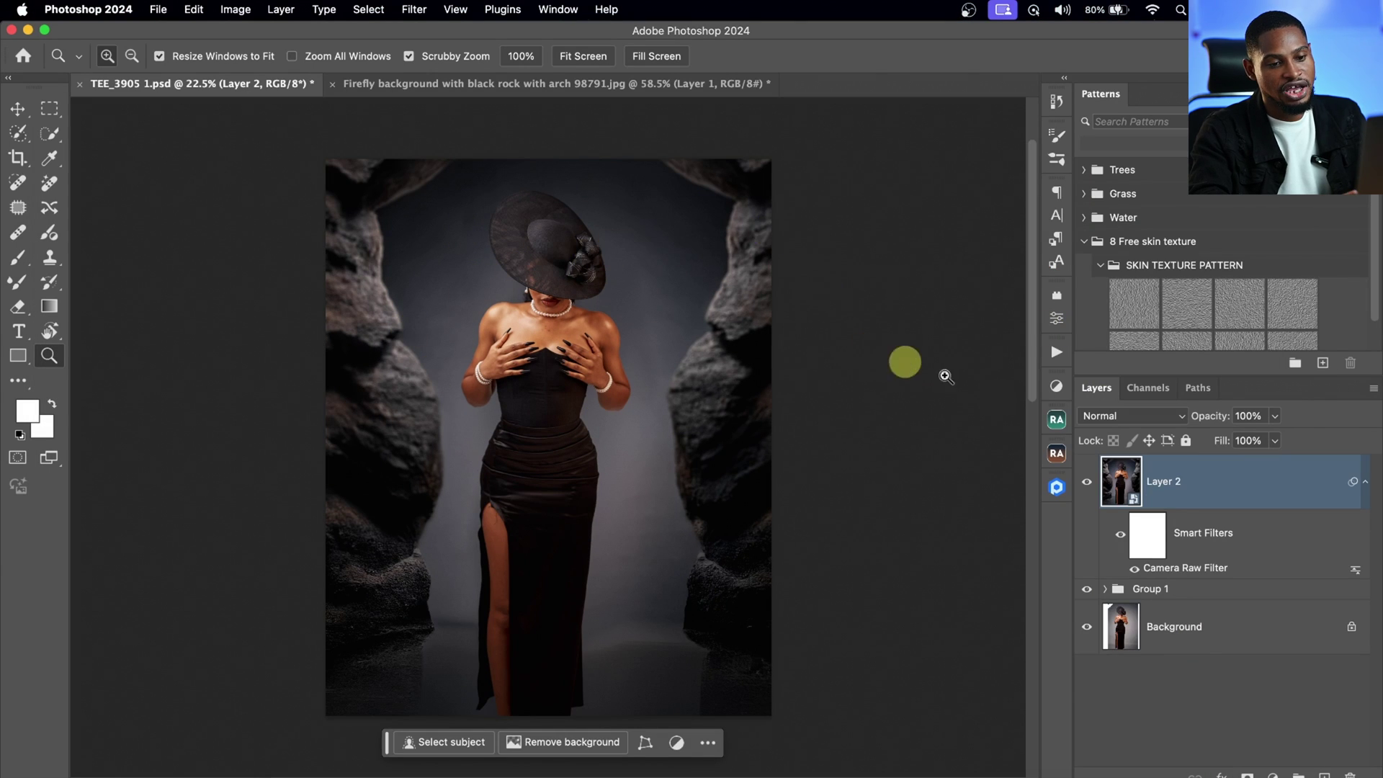
Toggle Layer 2 to compare, then add a Levels adjustment layer with input levels 2 and 245
{"action": "left_click", "coordinate": [1087, 482]}
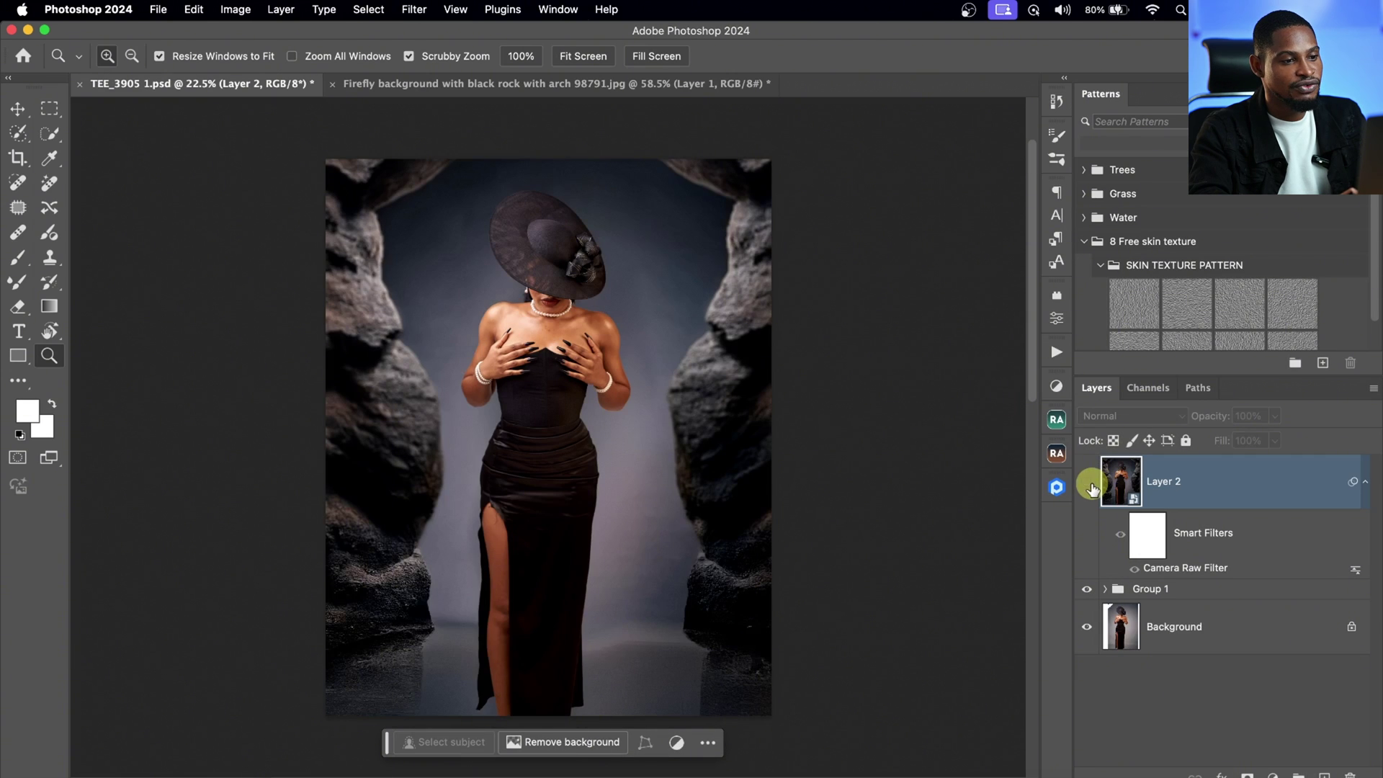
{"action": "left_click", "coordinate": [1088, 482]}
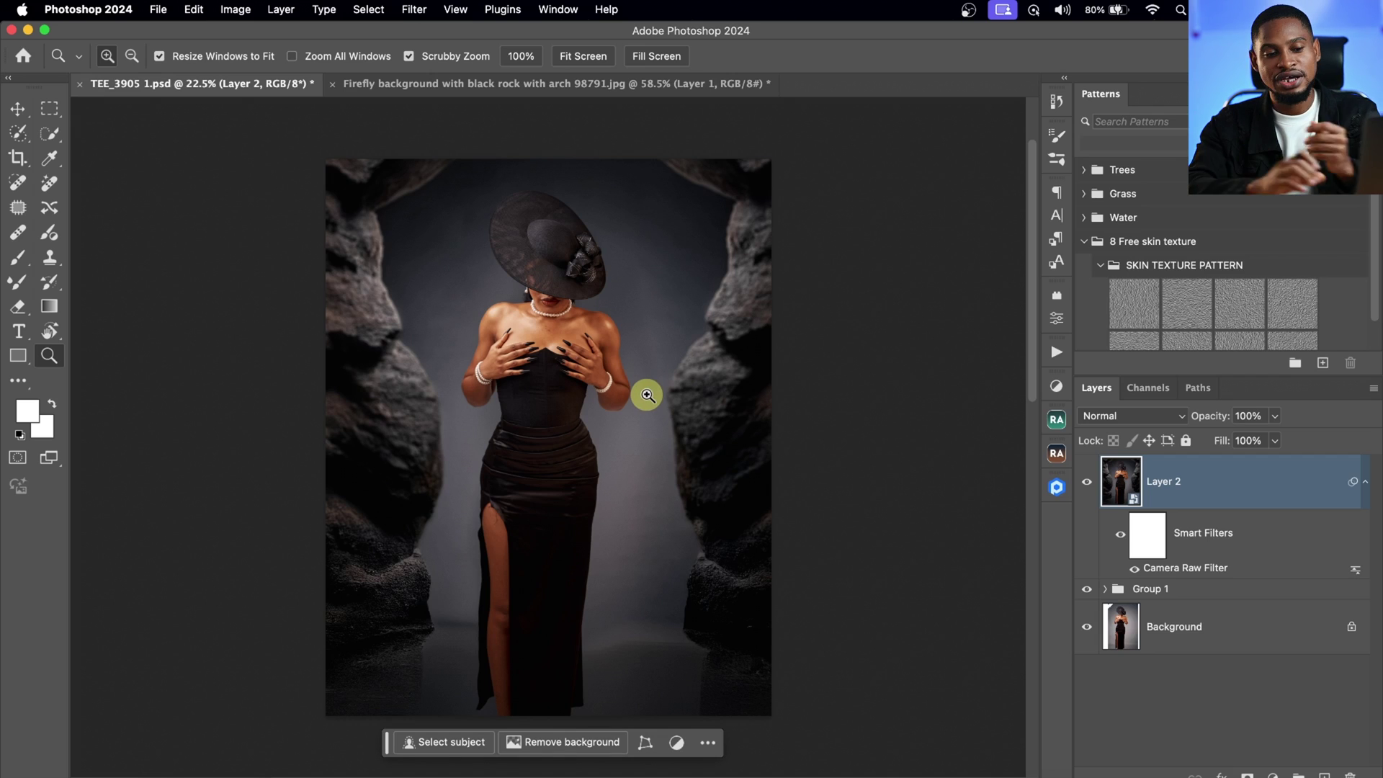
{"action": "left_click", "coordinate": [1057, 387]}
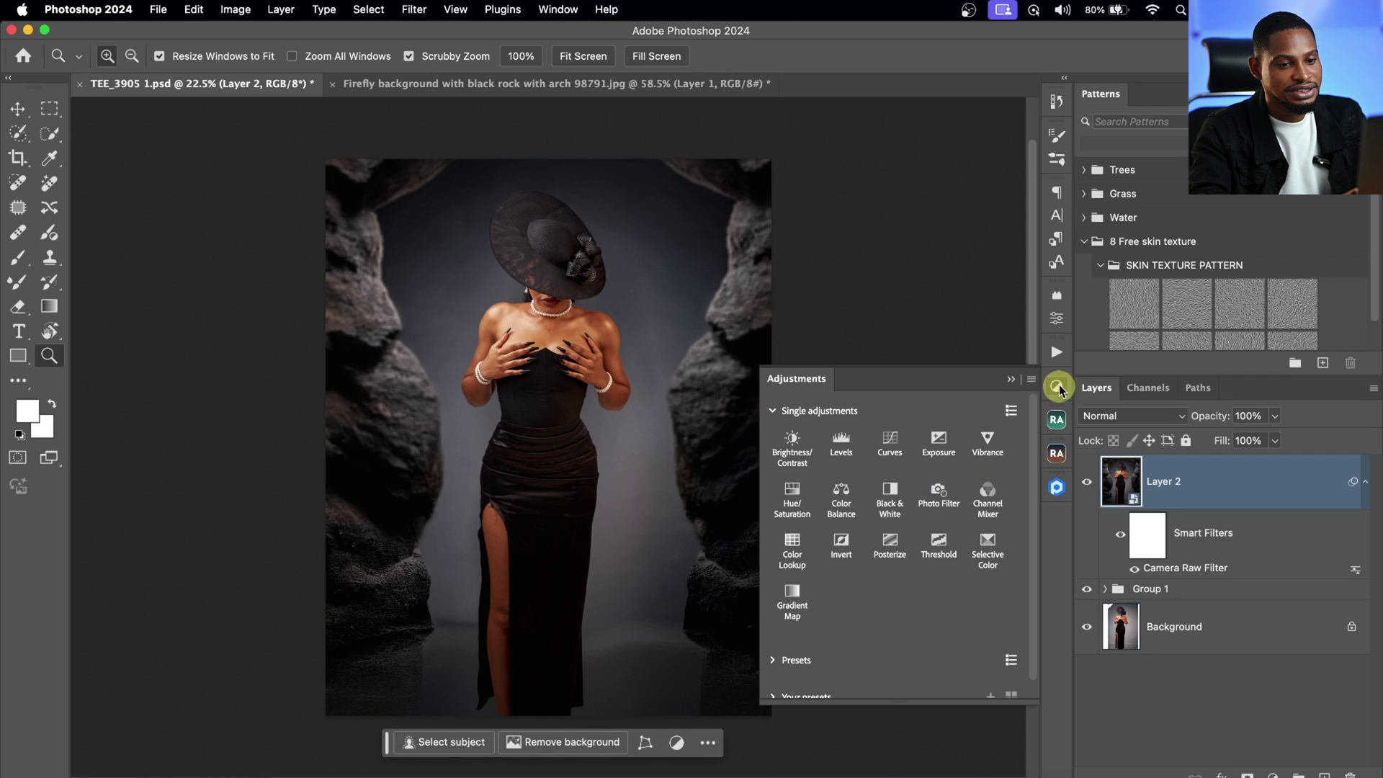
{"action": "left_click", "coordinate": [840, 441]}
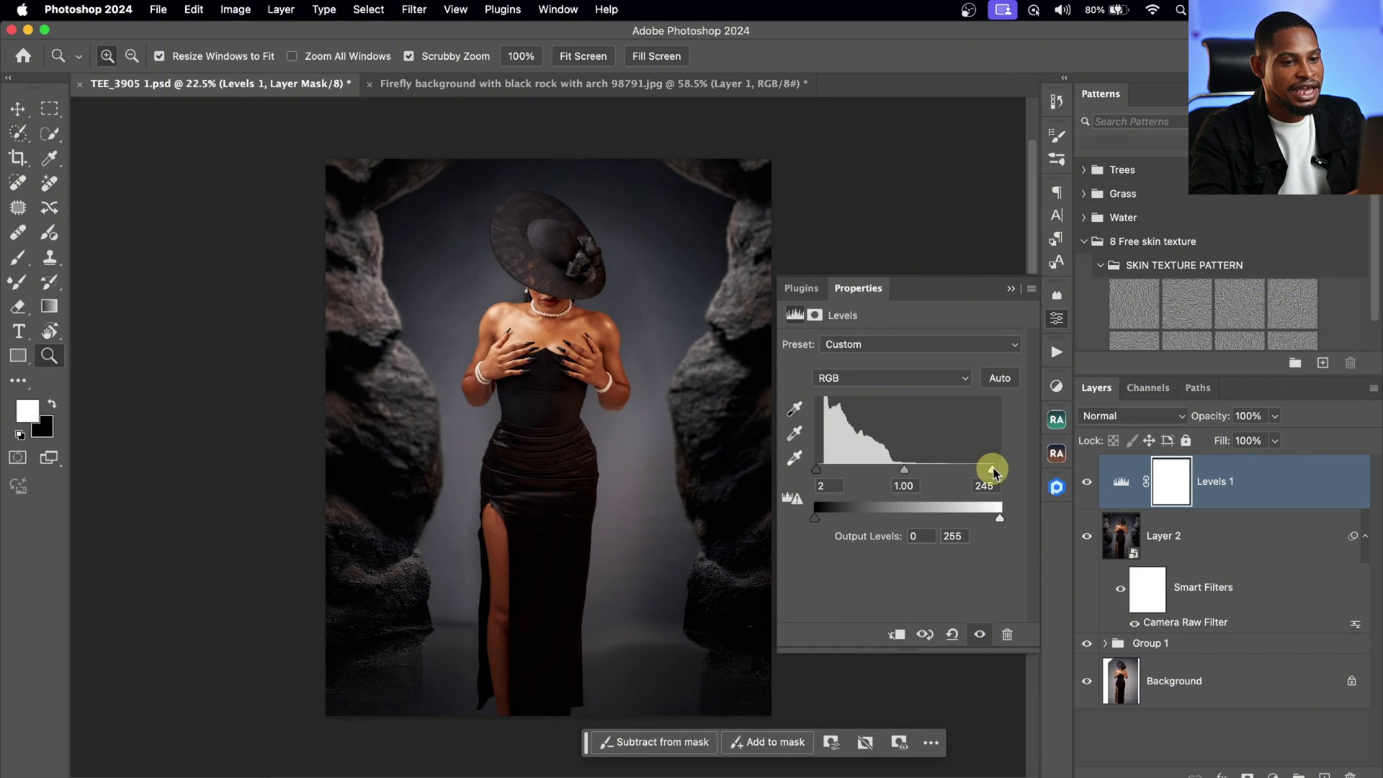
{"action": "left_click", "coordinate": [1011, 288]}
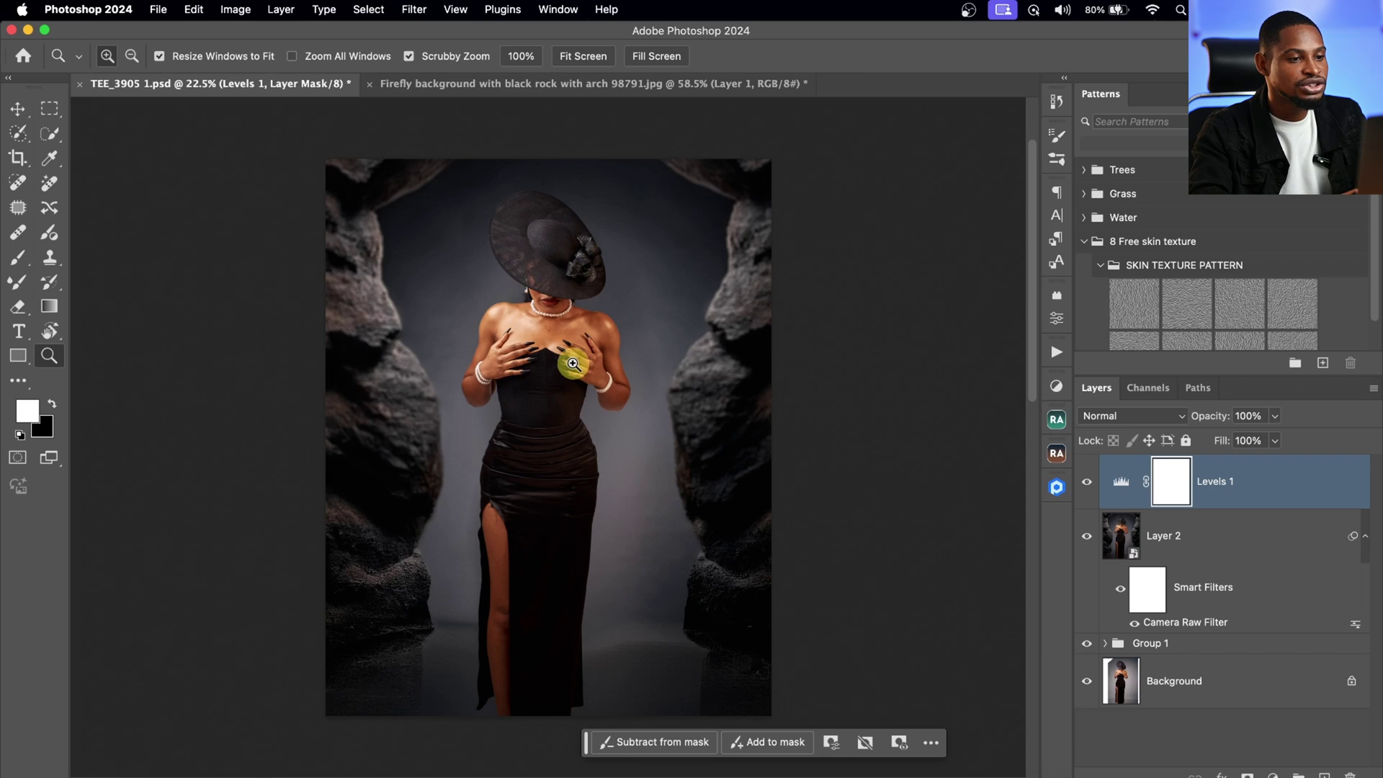
Zoom in on the torso and back out to the whole subject, then show the Actions panel
{"action": "left_click_drag", "start_coordinate": [463, 278], "coordinate": [788, 454]}
{"action": "left_click_drag", "start_coordinate": [488, 309], "coordinate": [631, 263]}
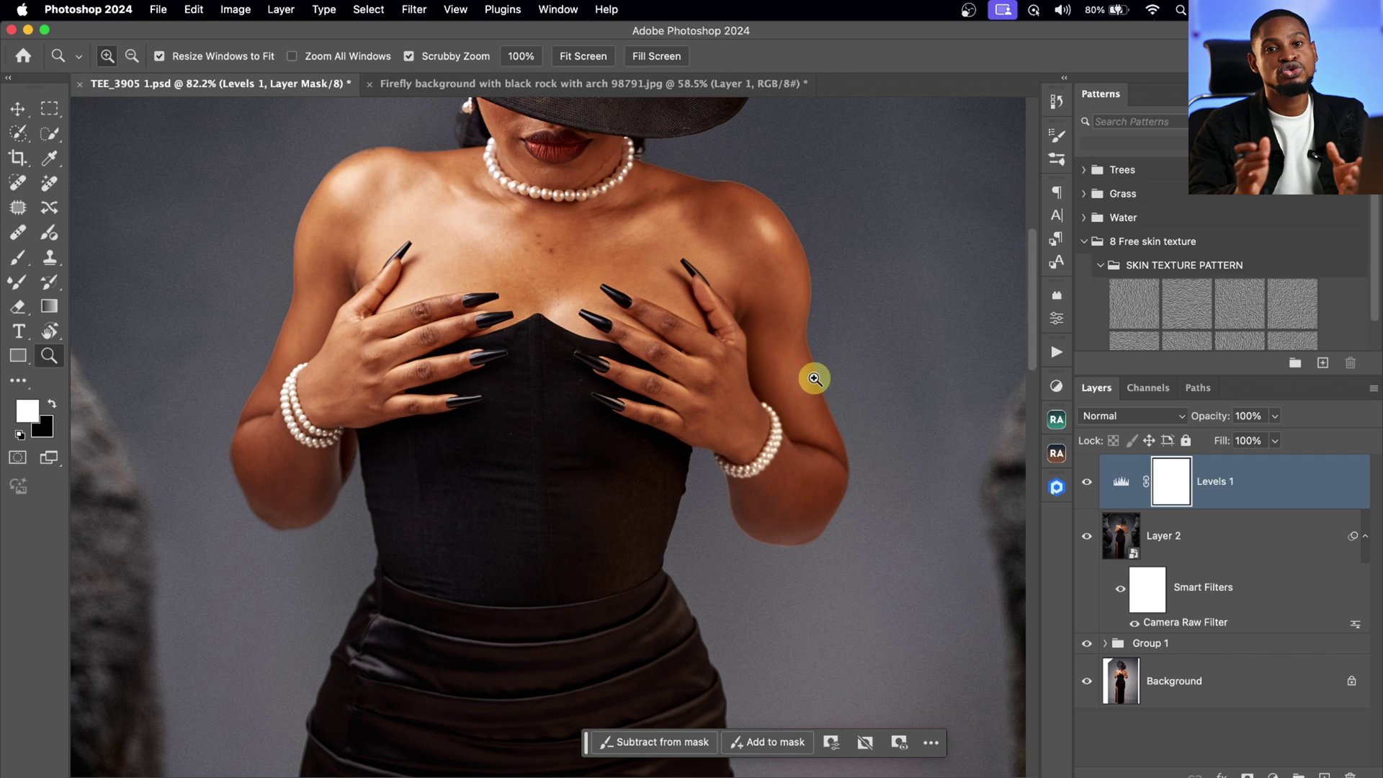
{"action": "left_click_drag", "start_coordinate": [814, 378], "coordinate": [749, 375]}
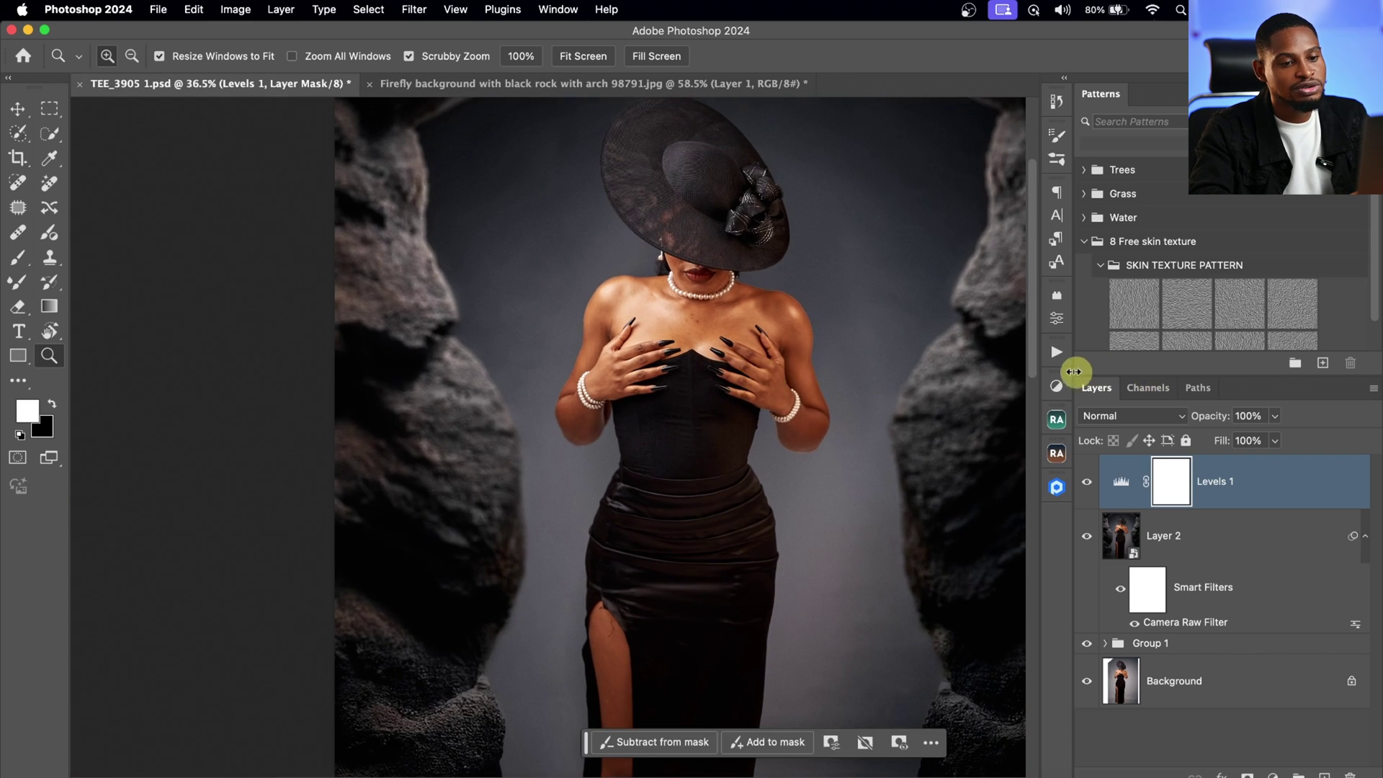
{"action": "left_click", "coordinate": [1058, 353]}
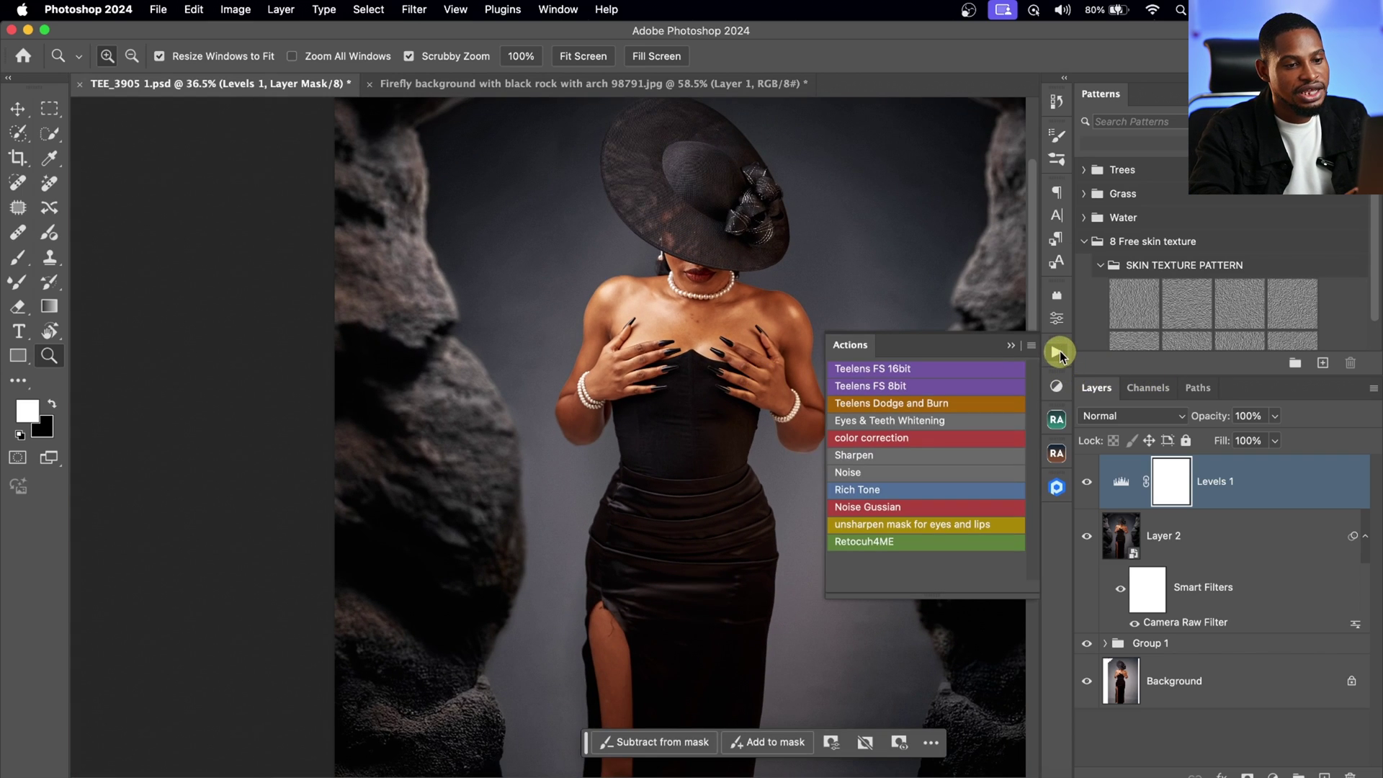
Run the Noise action to add a grey Soft Light grain layer, lowered to 32% opacity
{"action": "left_click", "coordinate": [861, 473]}
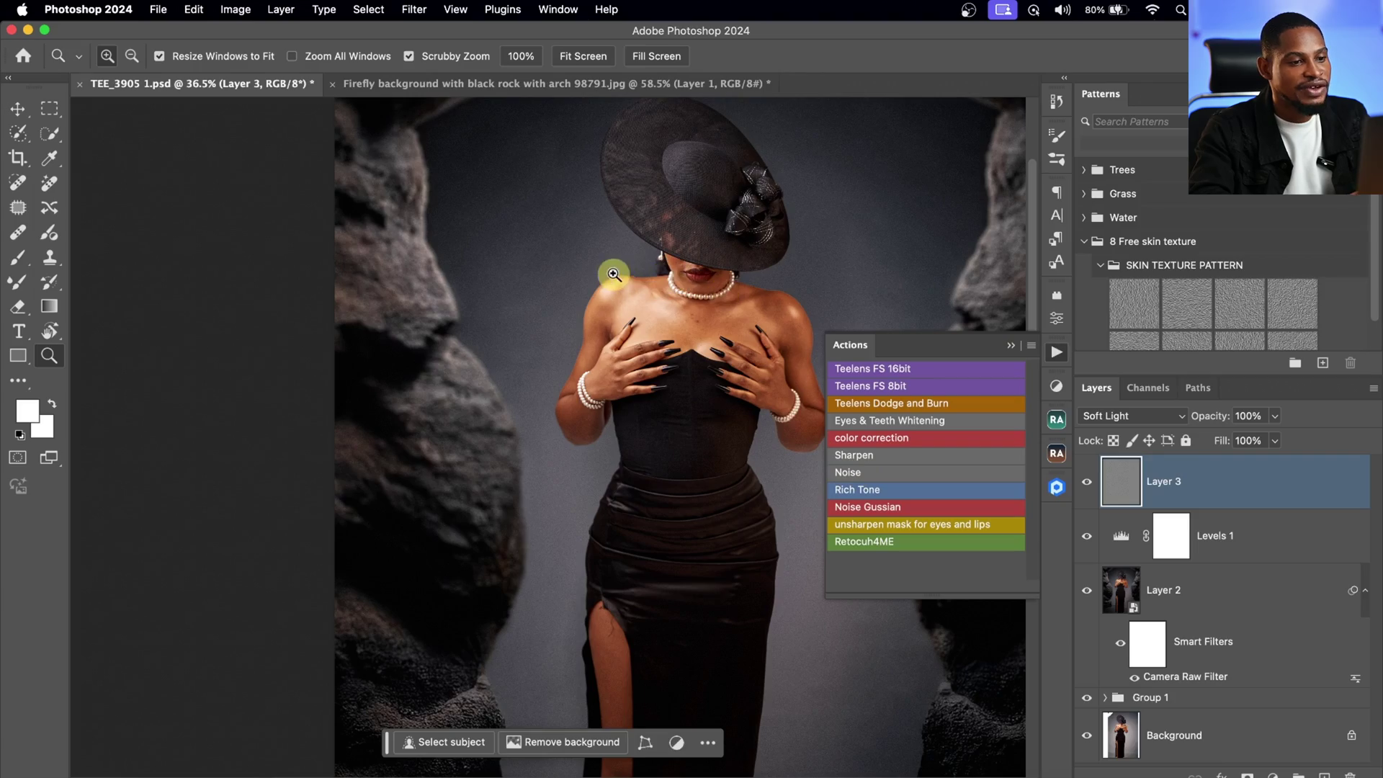
{"action": "left_click_drag", "start_coordinate": [608, 275], "coordinate": [698, 268]}
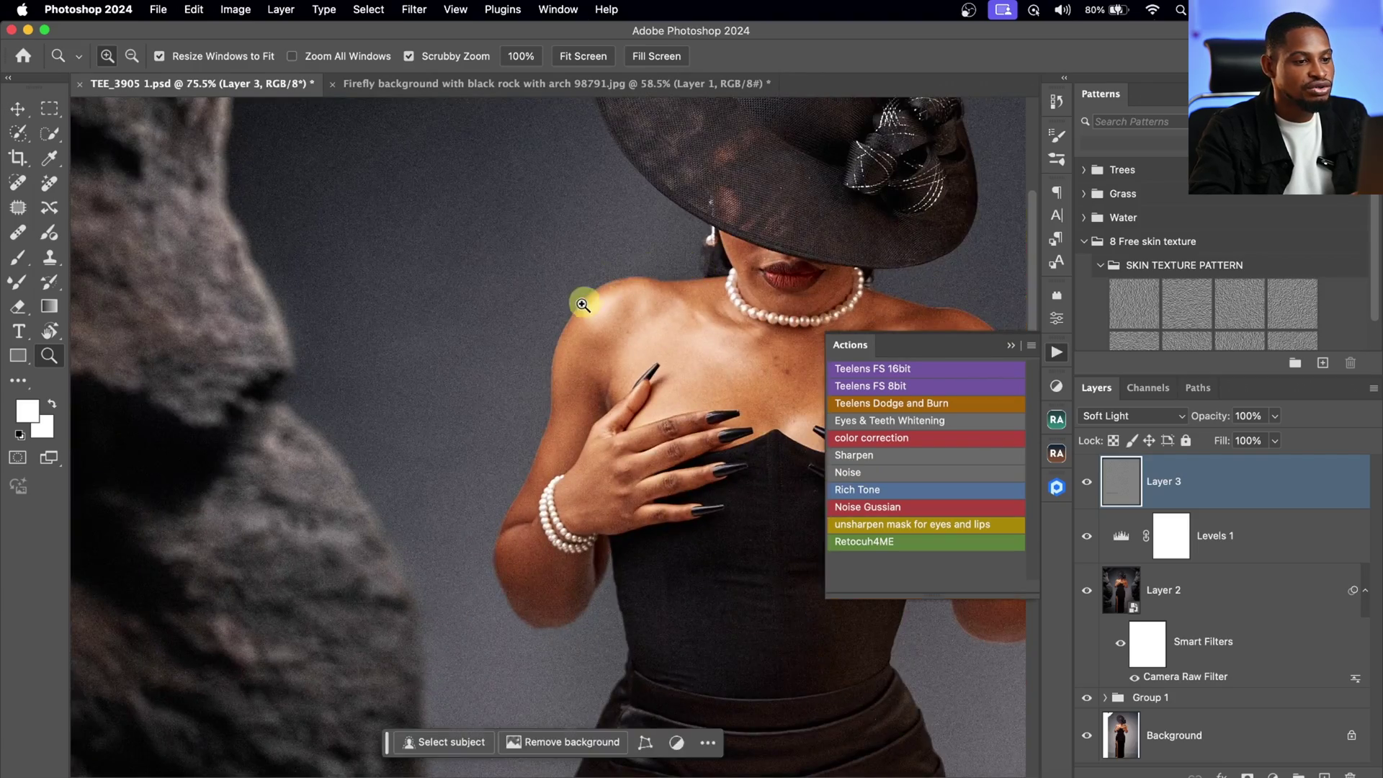
{"action": "left_click_drag", "start_coordinate": [577, 299], "coordinate": [620, 300]}
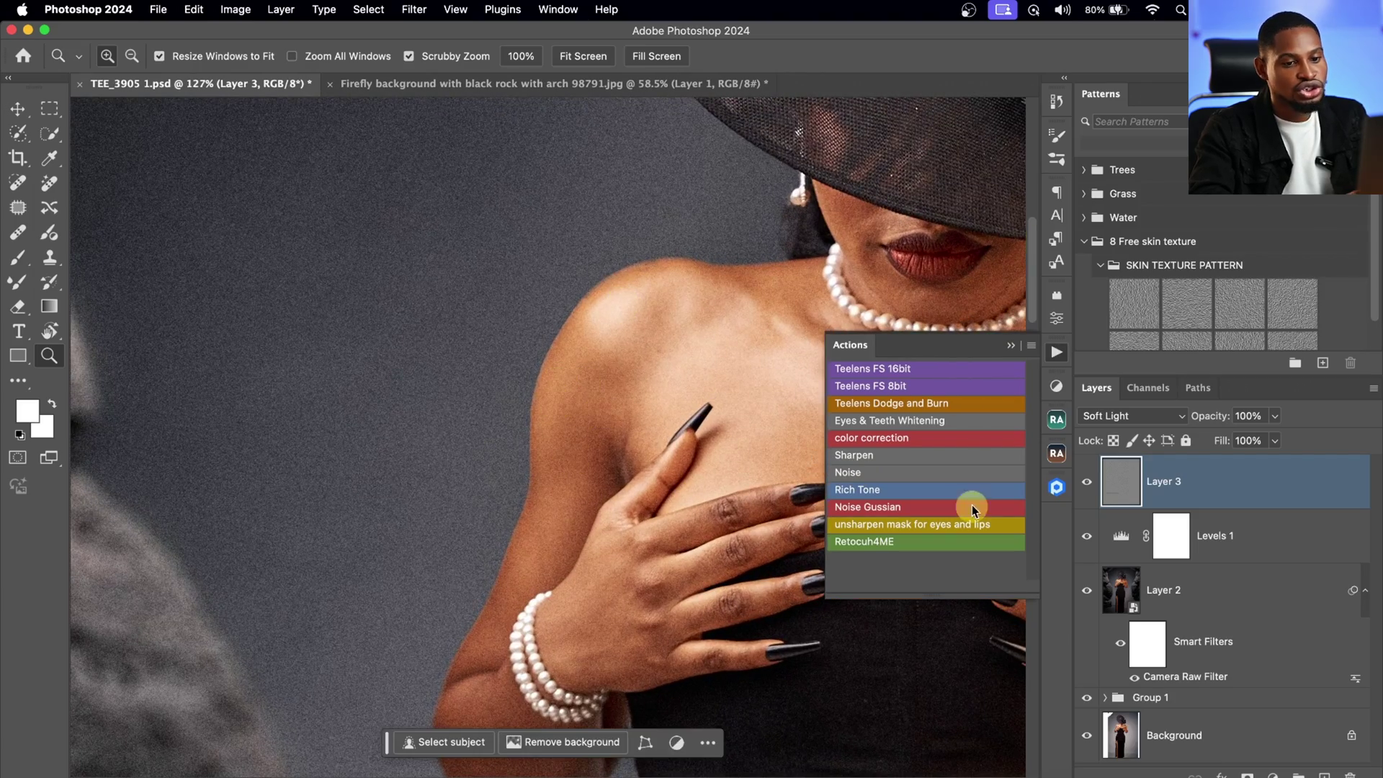
{"action": "left_click", "coordinate": [1274, 418]}
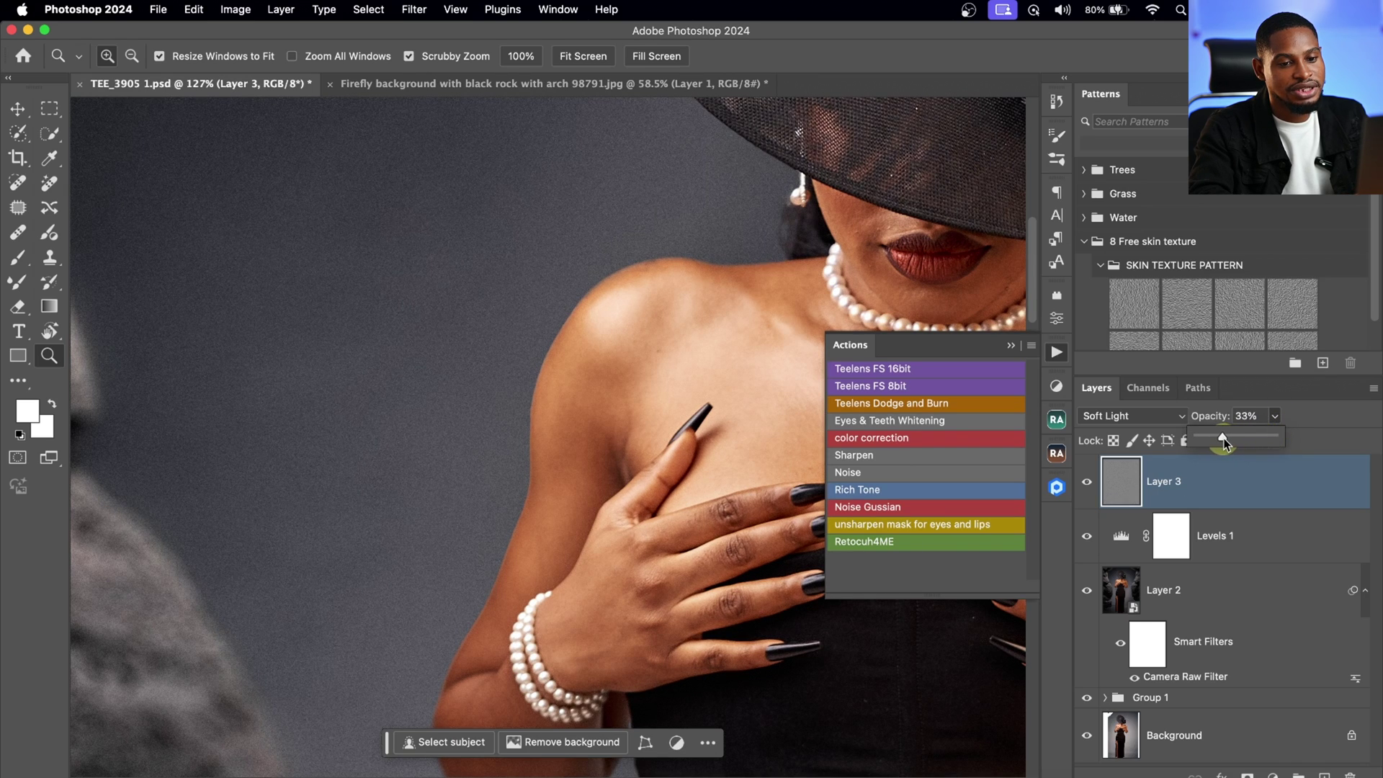
{"action": "left_click_drag", "start_coordinate": [624, 386], "coordinate": [556, 443]}
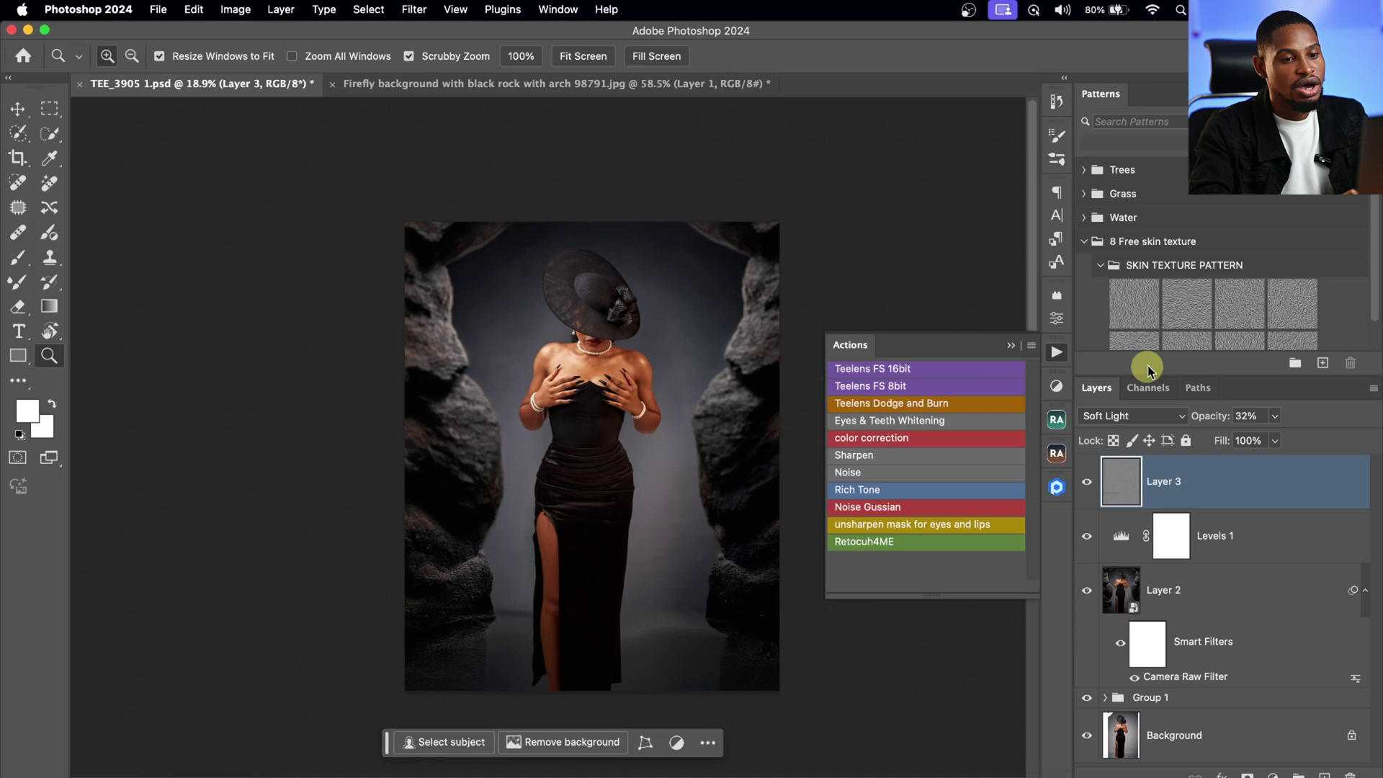
{"action": "left_click", "coordinate": [1053, 388]}
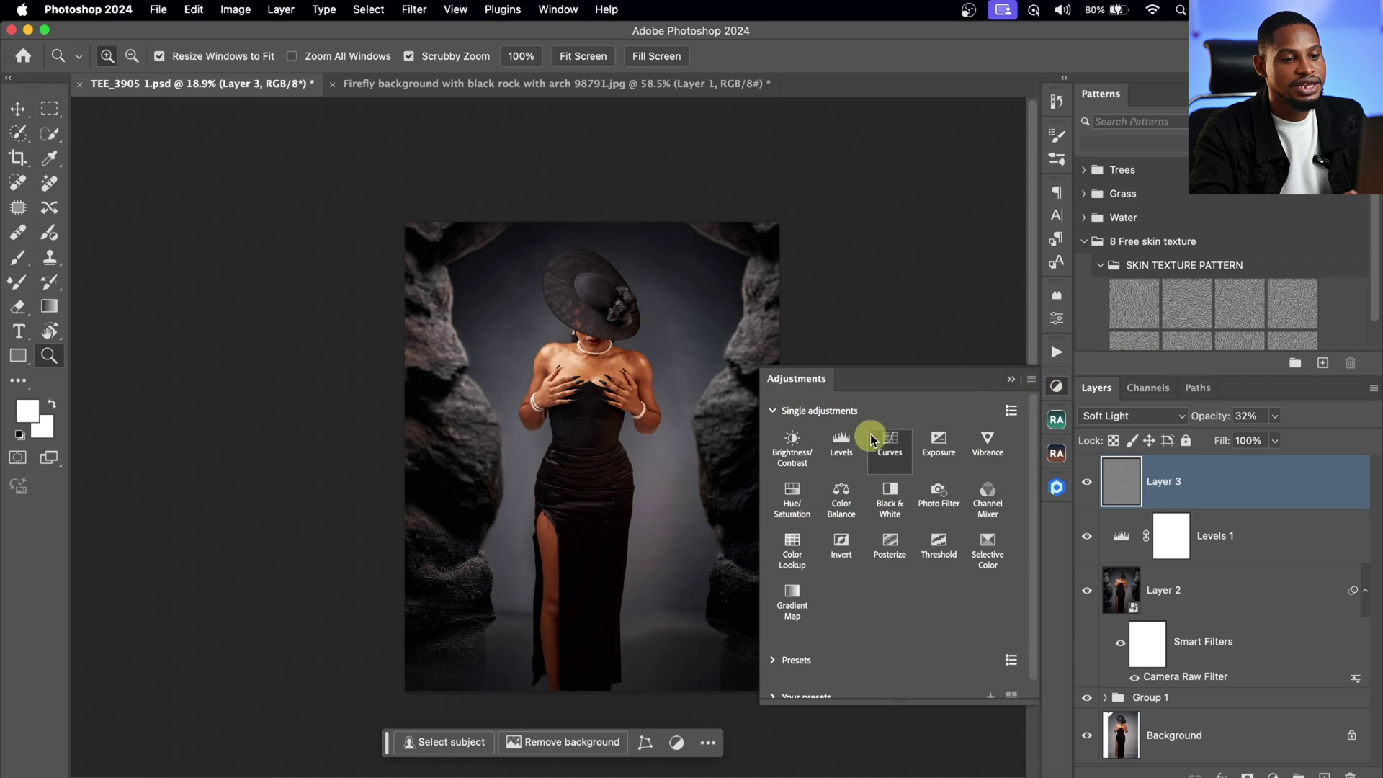
Add a Curves adjustment layer and try each Auto Color Correction algorithm
{"action": "left_click", "coordinate": [891, 441]}
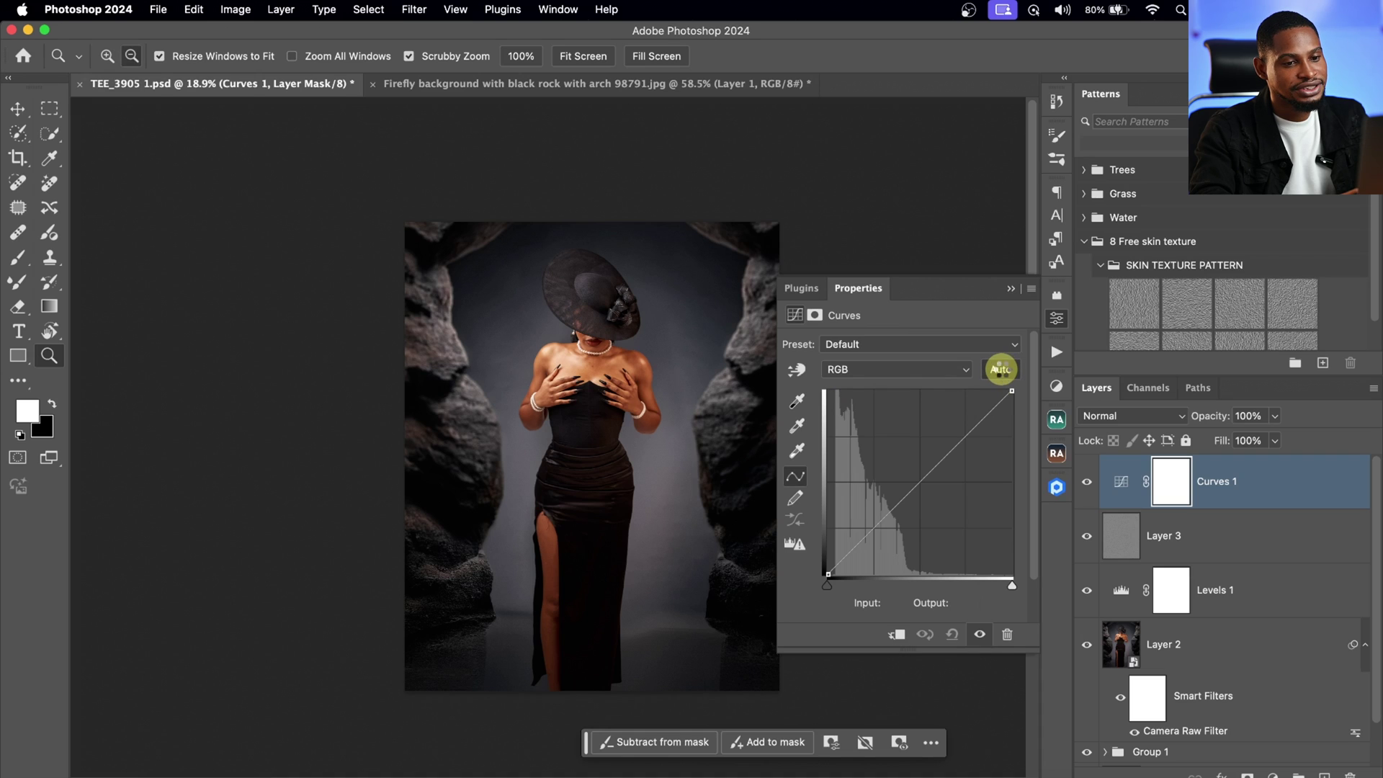
{"action": "left_click", "coordinate": [1002, 370], "text": "alt"}
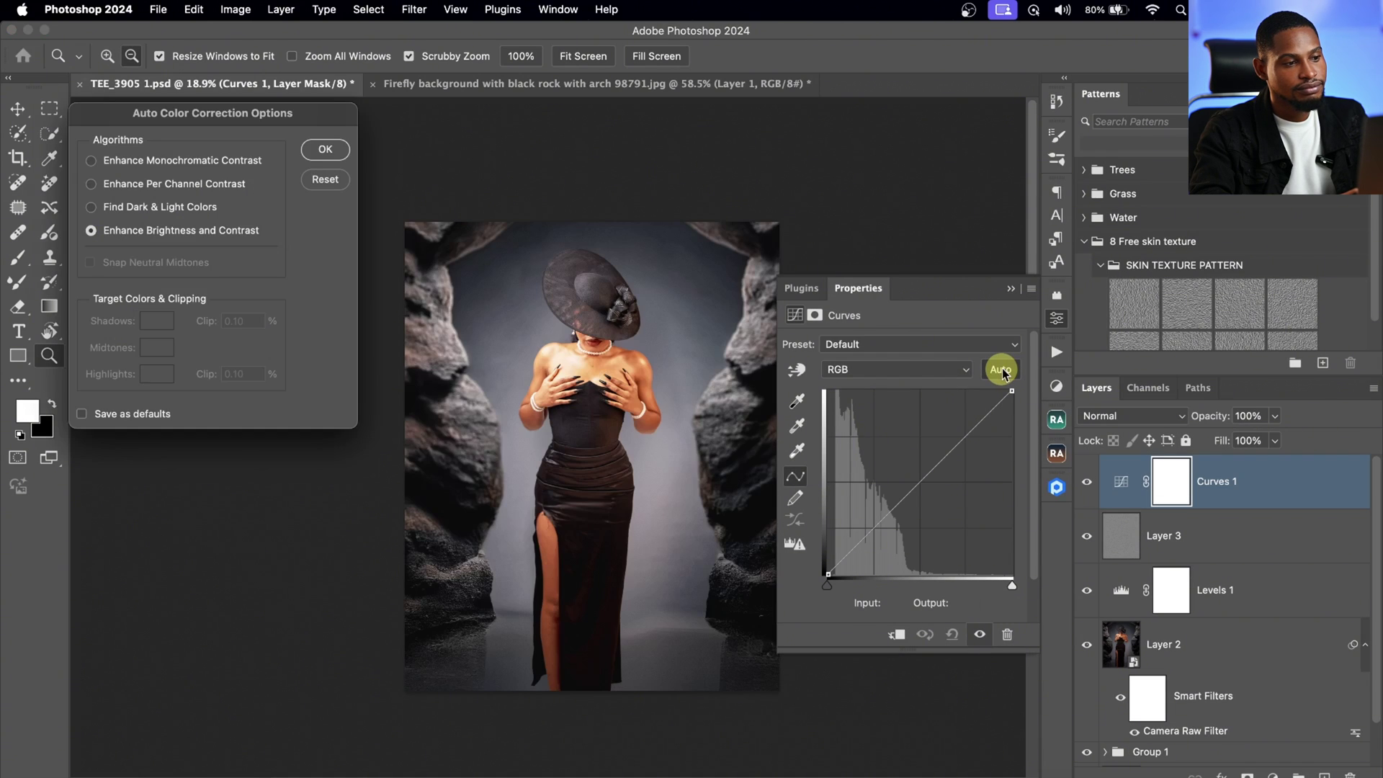
{"action": "left_click_drag", "start_coordinate": [173, 117], "coordinate": [197, 117]}
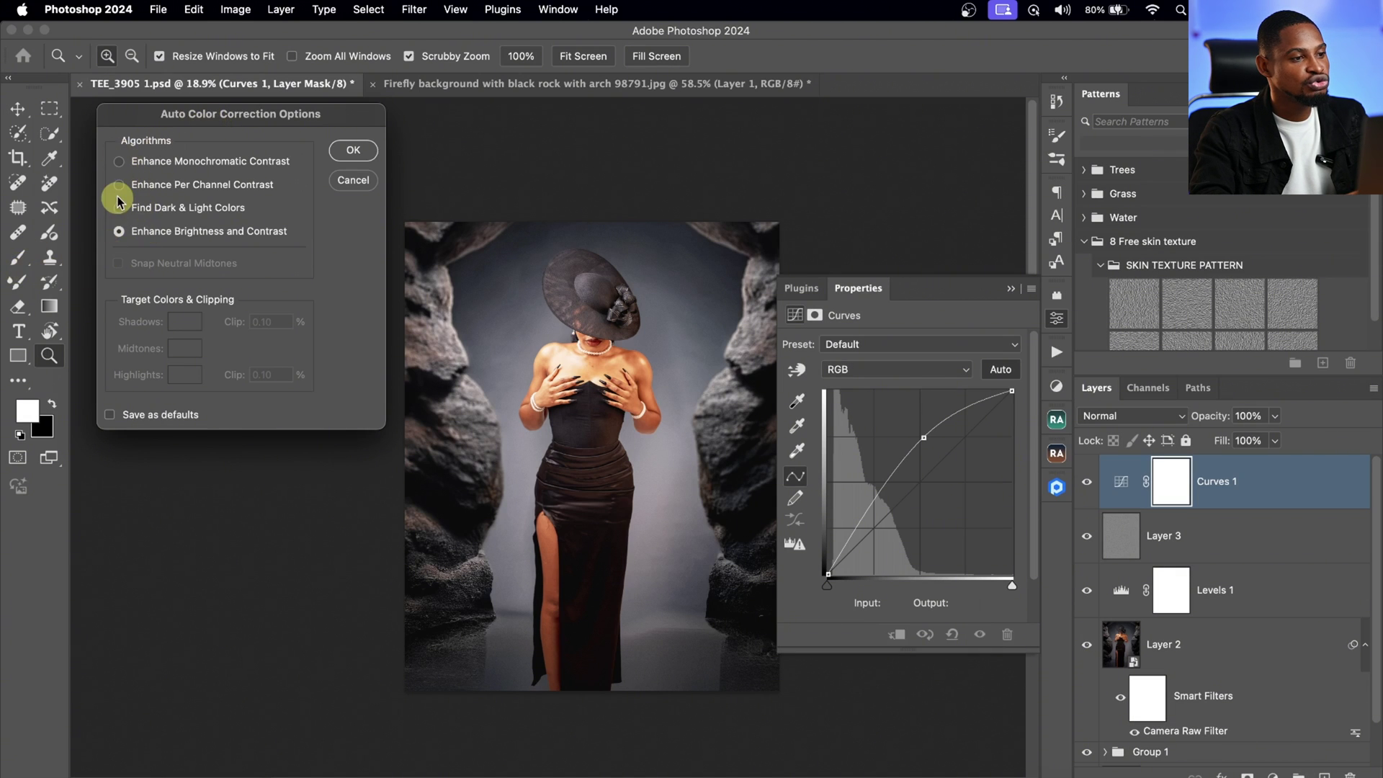
{"action": "left_click", "coordinate": [119, 165]}
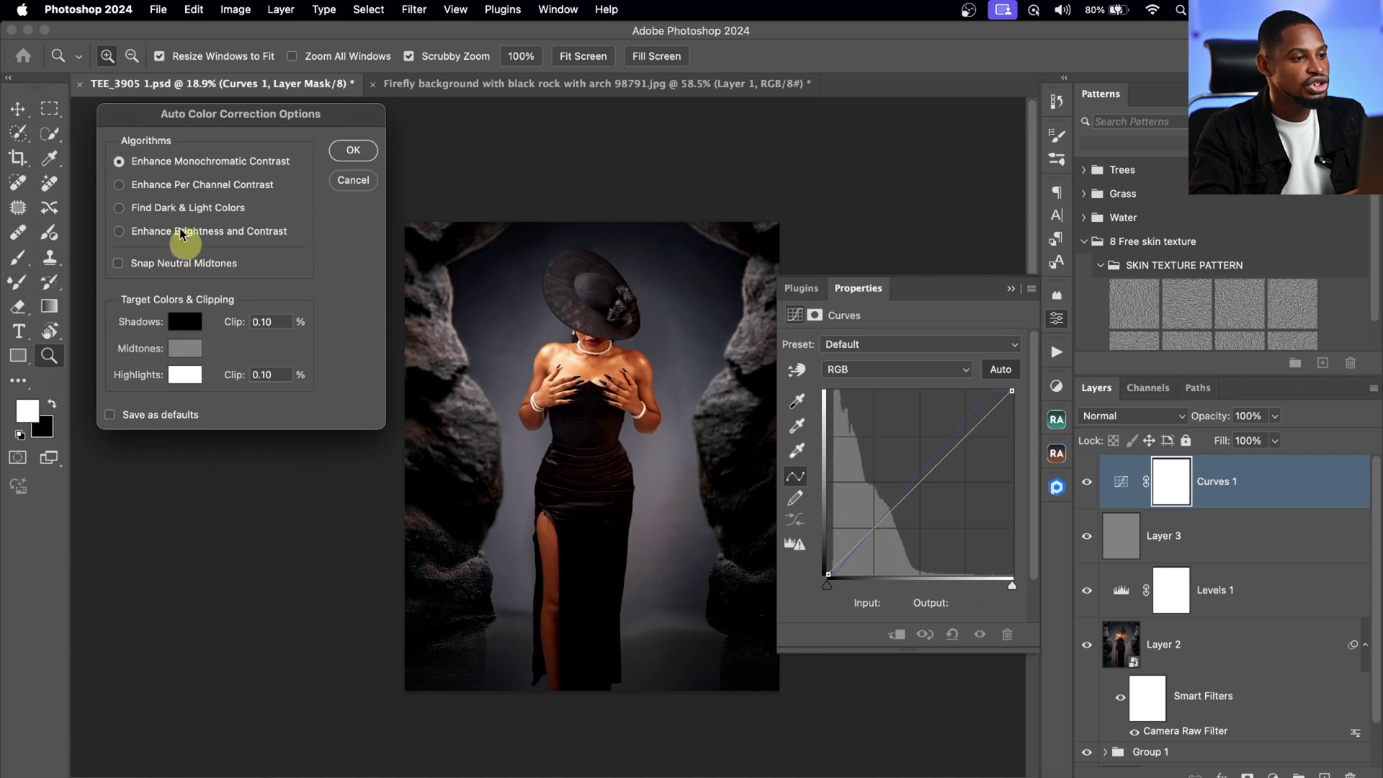
{"action": "left_click", "coordinate": [119, 186]}
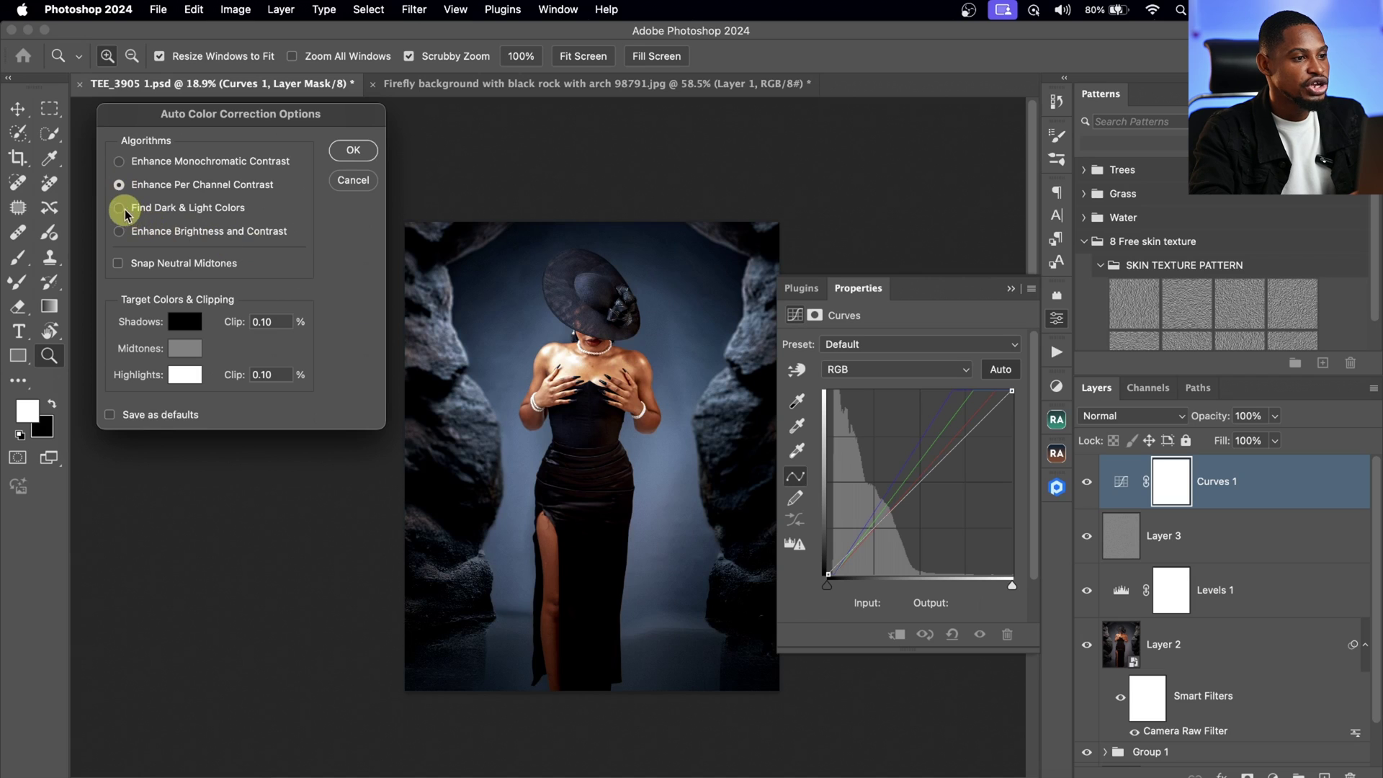
{"action": "left_click", "coordinate": [119, 208]}
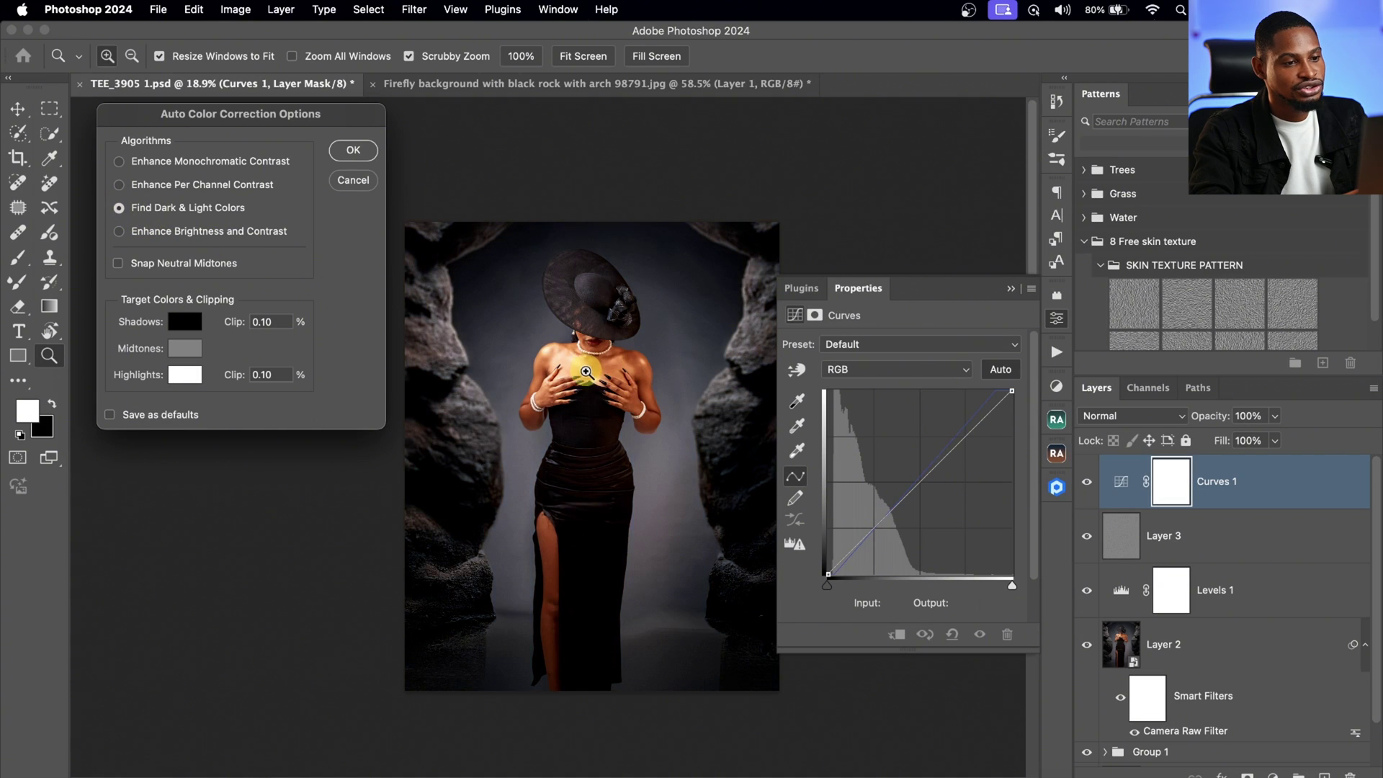
{"action": "left_click", "coordinate": [119, 232]}
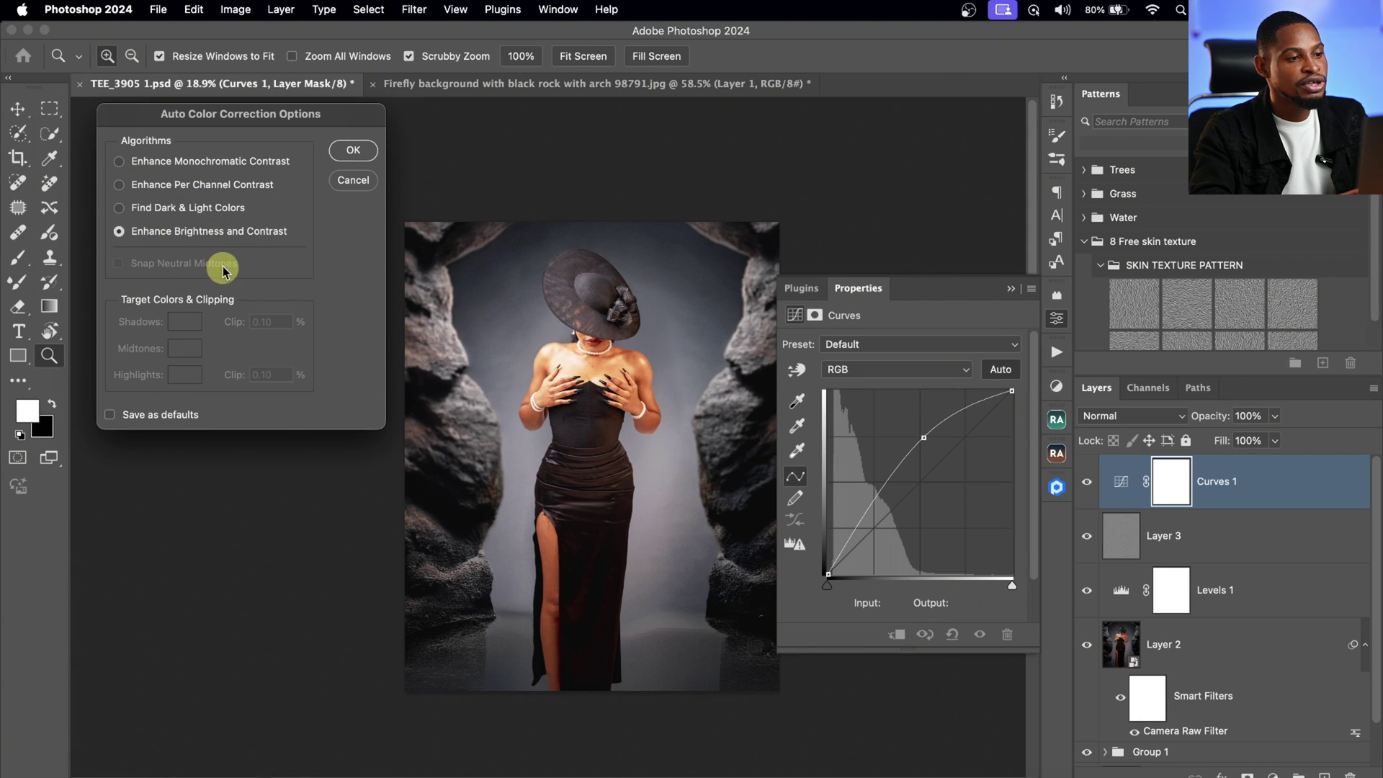
Compare the algorithms again and settle on Find Dark & Light Colors with Snap Neutral Midtones
{"action": "left_click", "coordinate": [119, 161]}
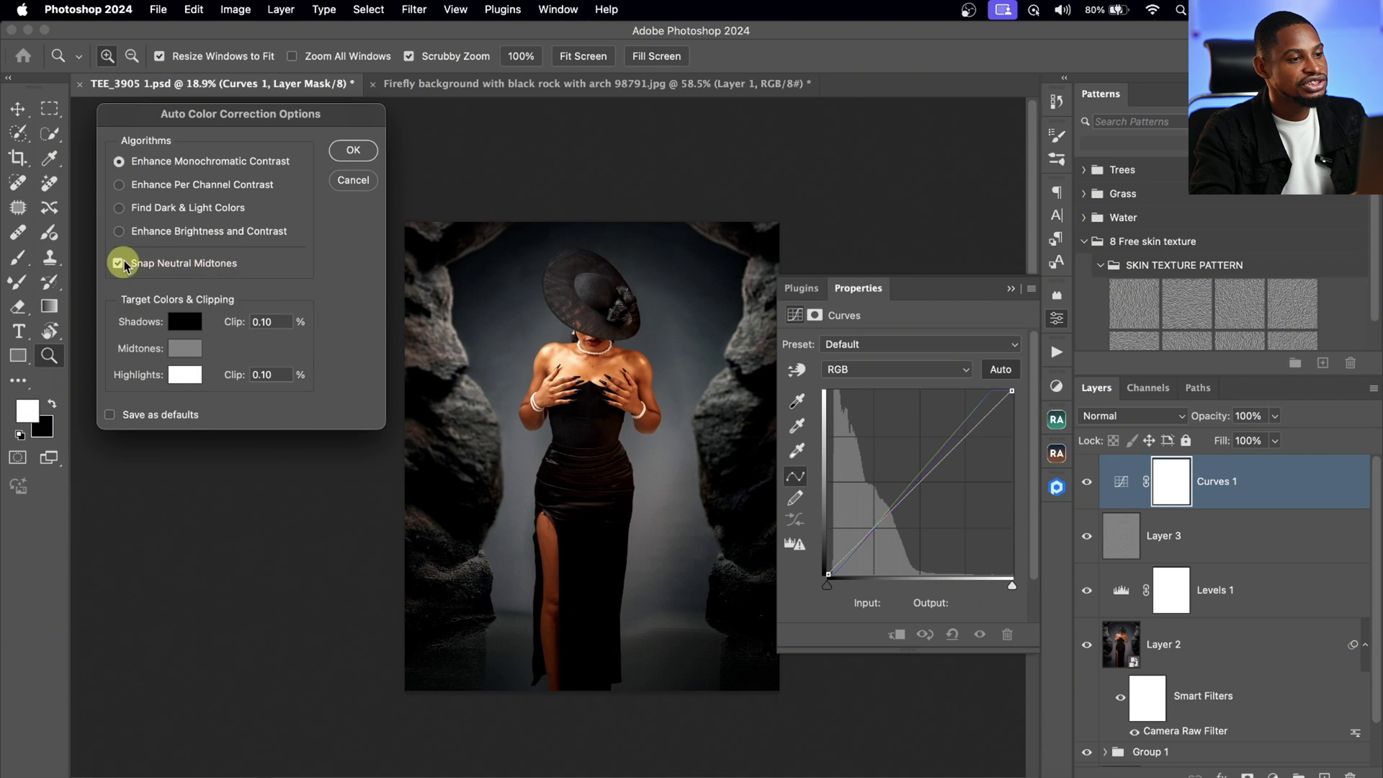
{"action": "left_click", "coordinate": [118, 184]}
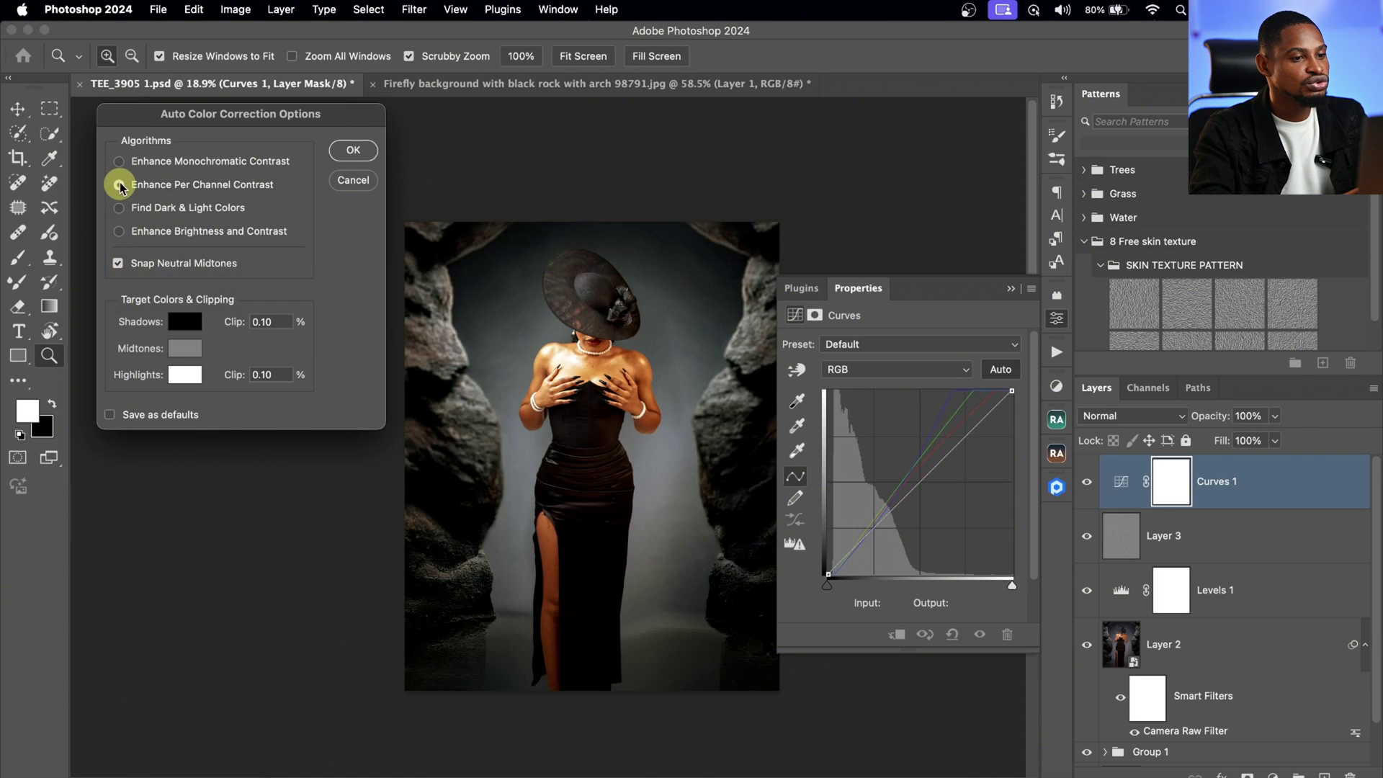
{"action": "left_click", "coordinate": [119, 211]}
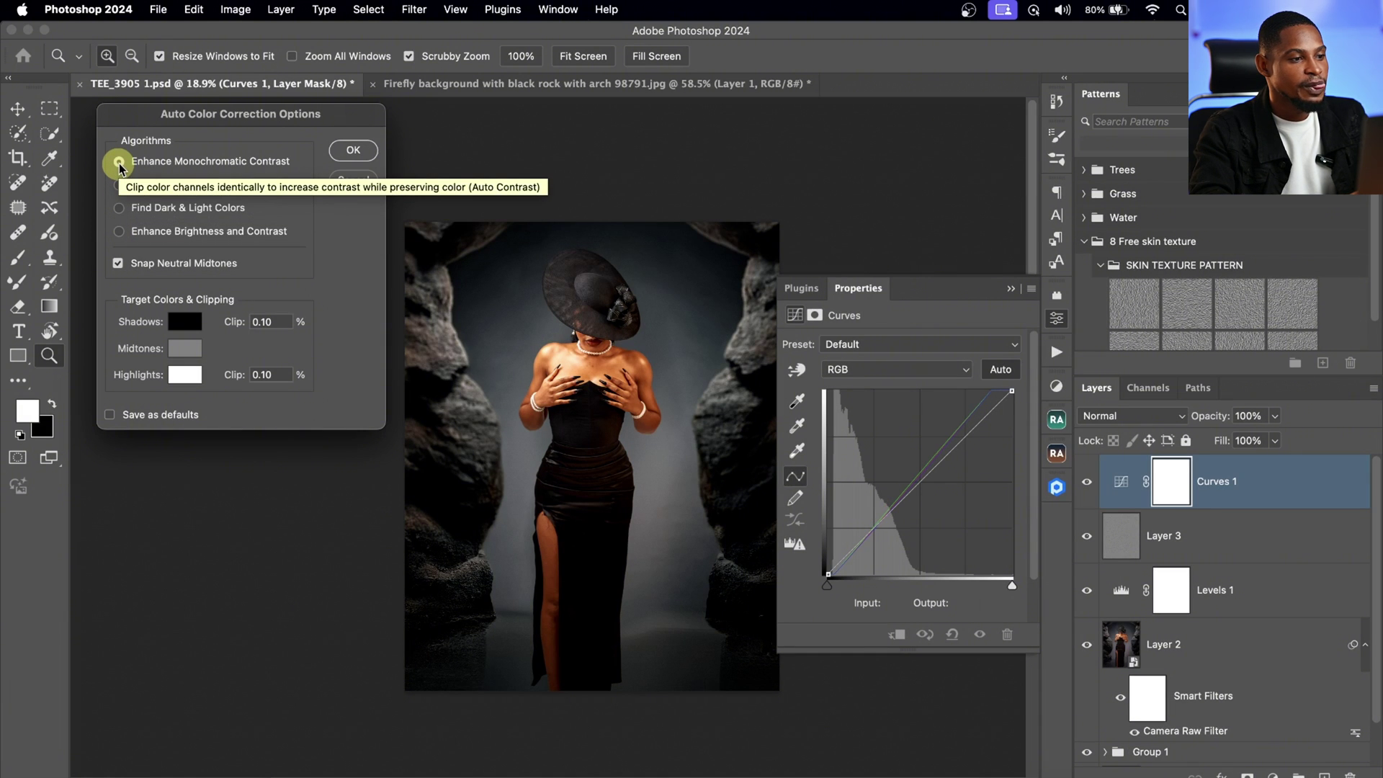
{"action": "left_click", "coordinate": [119, 234]}
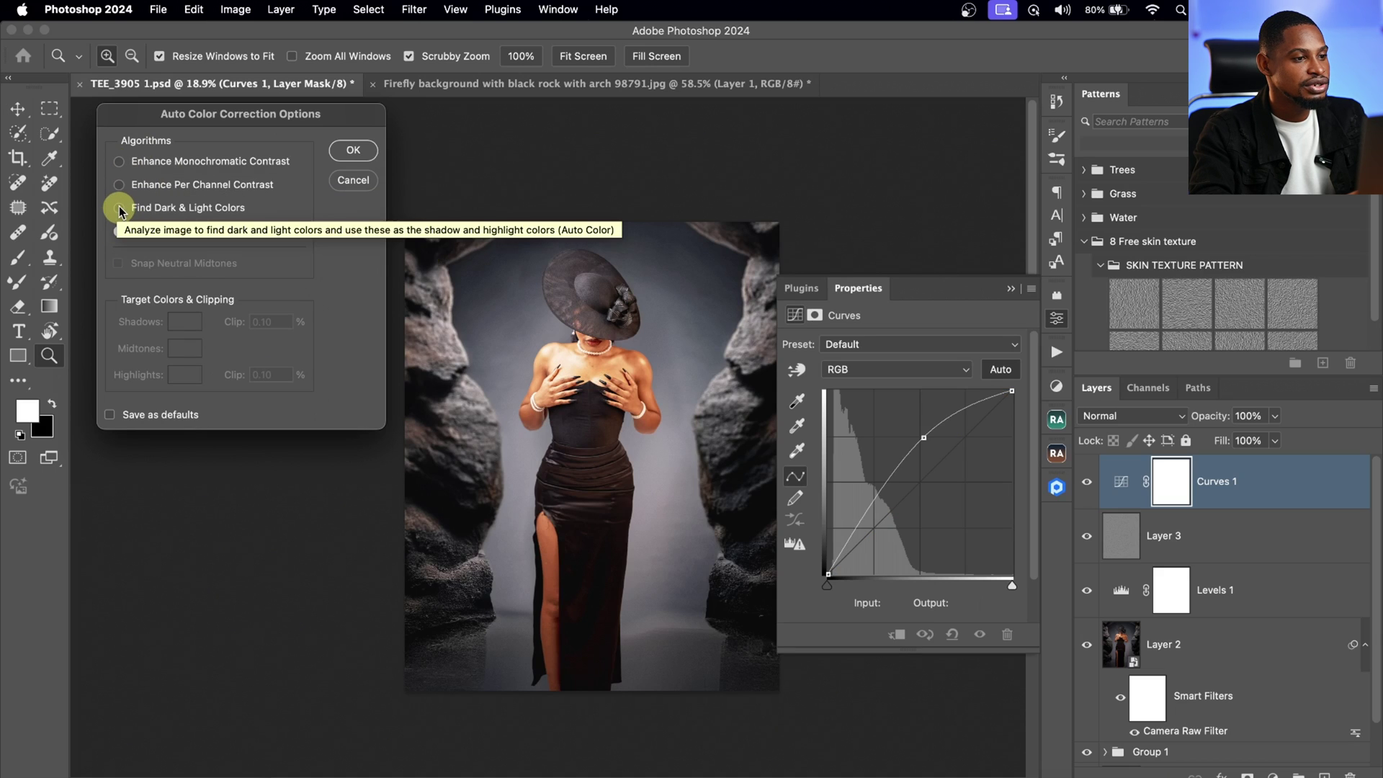
{"action": "left_click", "coordinate": [120, 209]}
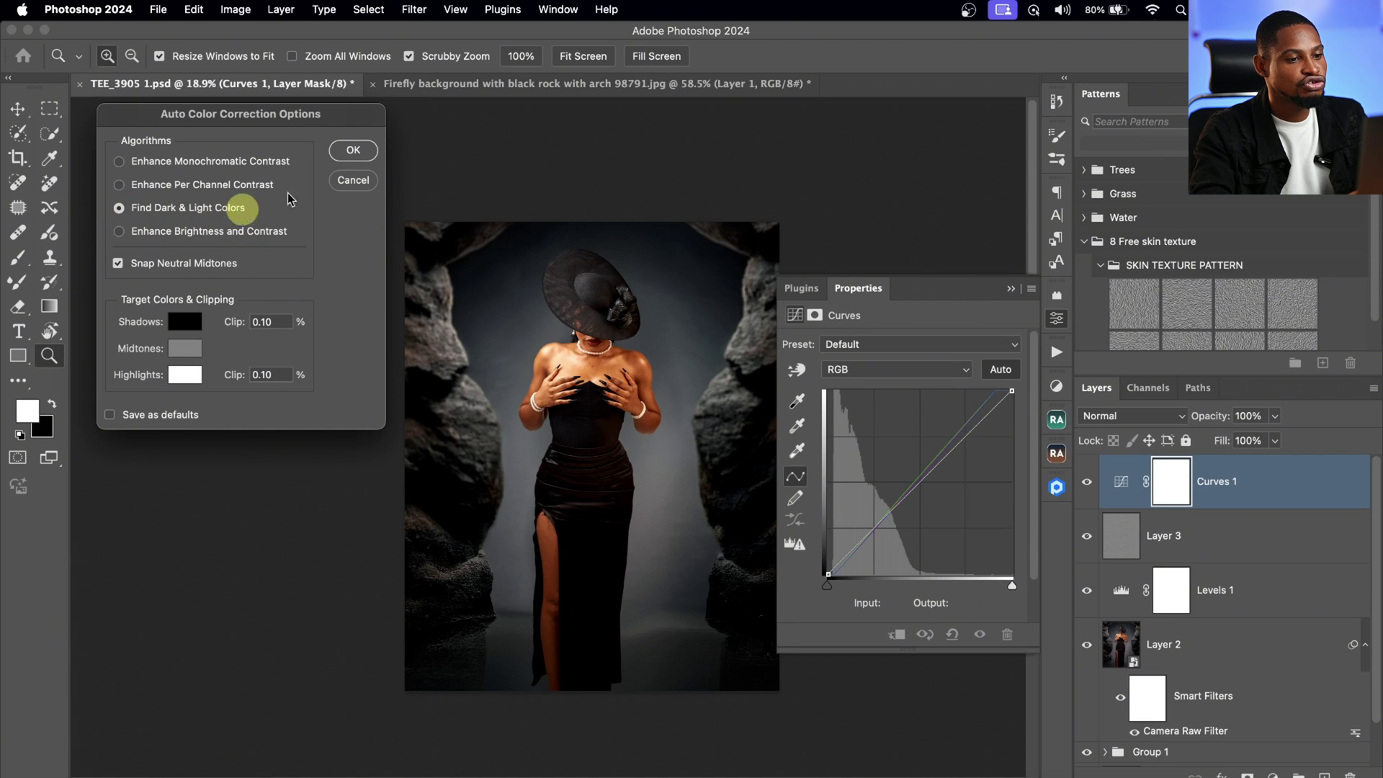
{"action": "left_click", "coordinate": [352, 151]}
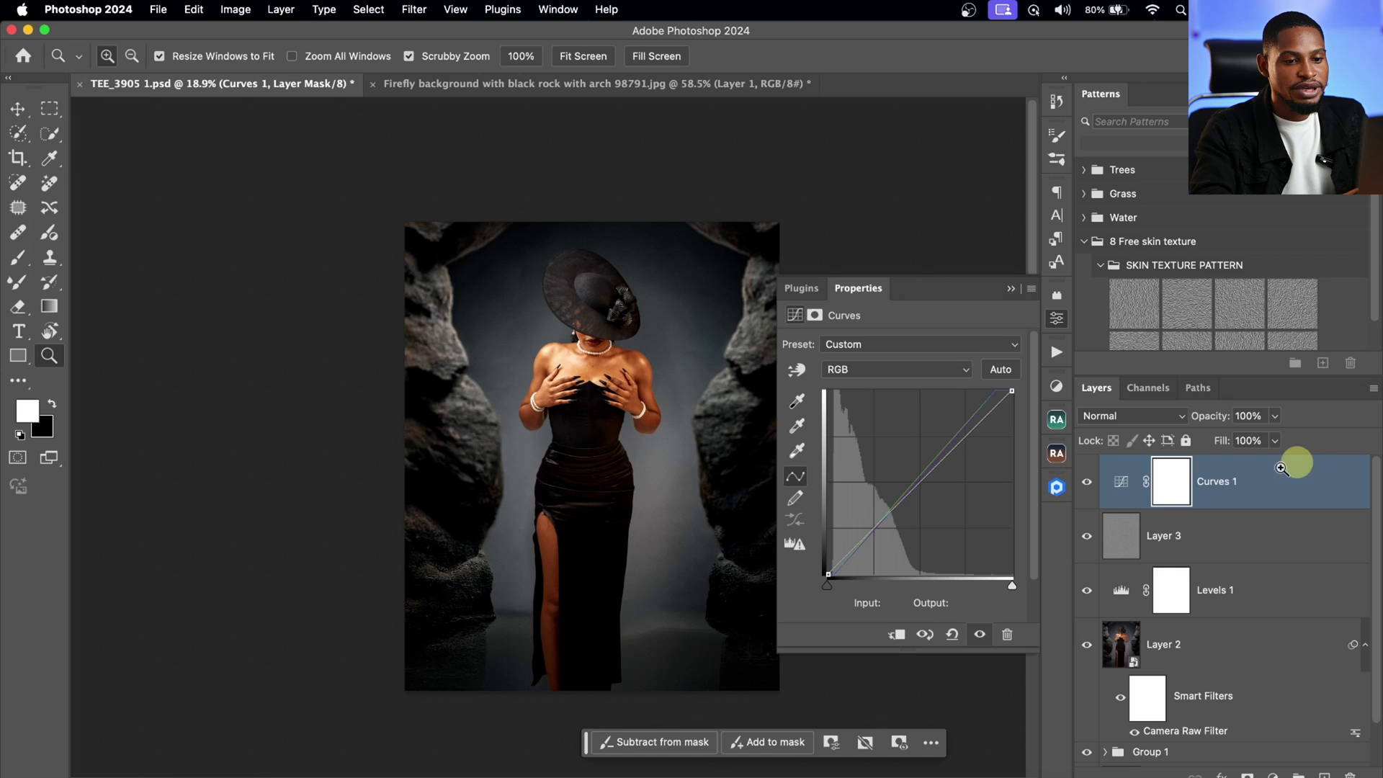
Lower Curves 1 to 70% opacity, toggling it on and off to compare
{"action": "left_click", "coordinate": [1011, 288]}
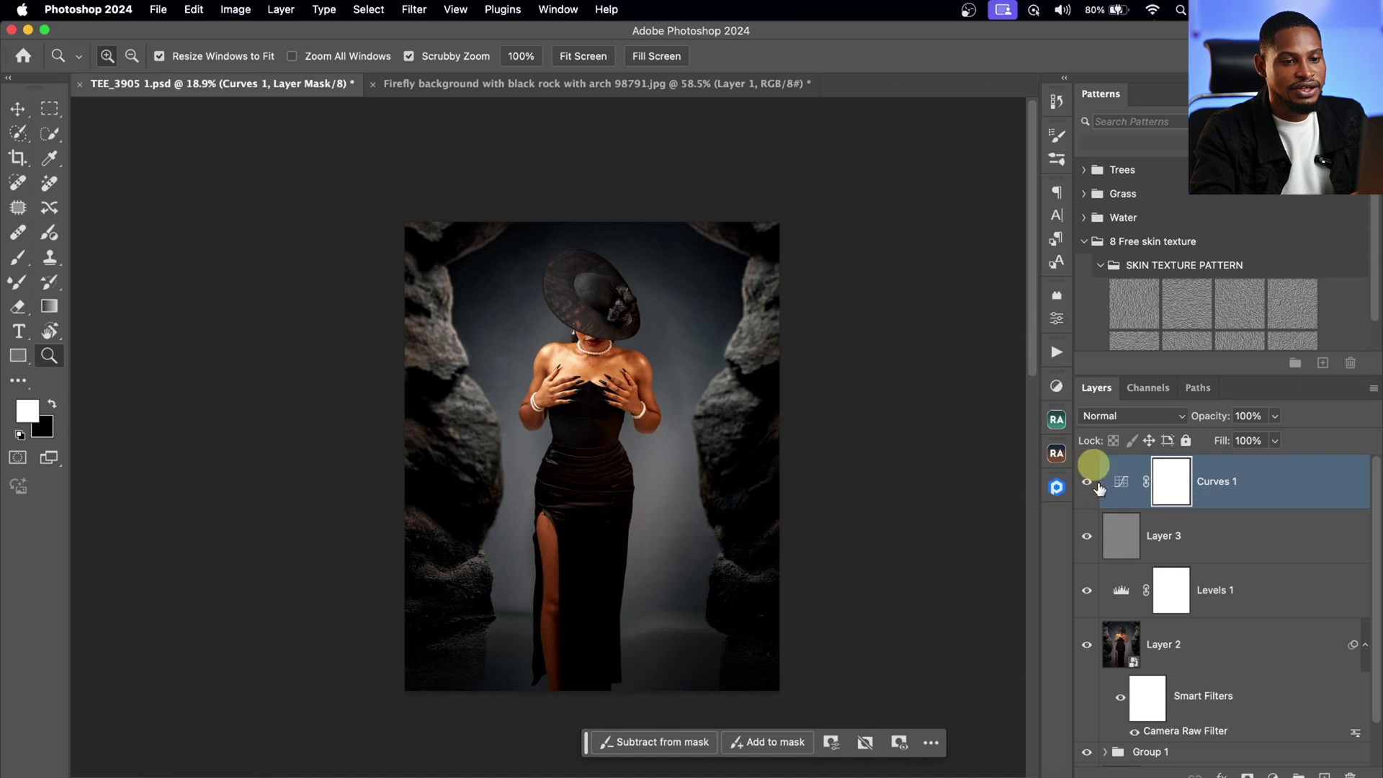
{"action": "left_click", "coordinate": [1086, 481]}
{"action": "left_click", "coordinate": [1087, 482]}
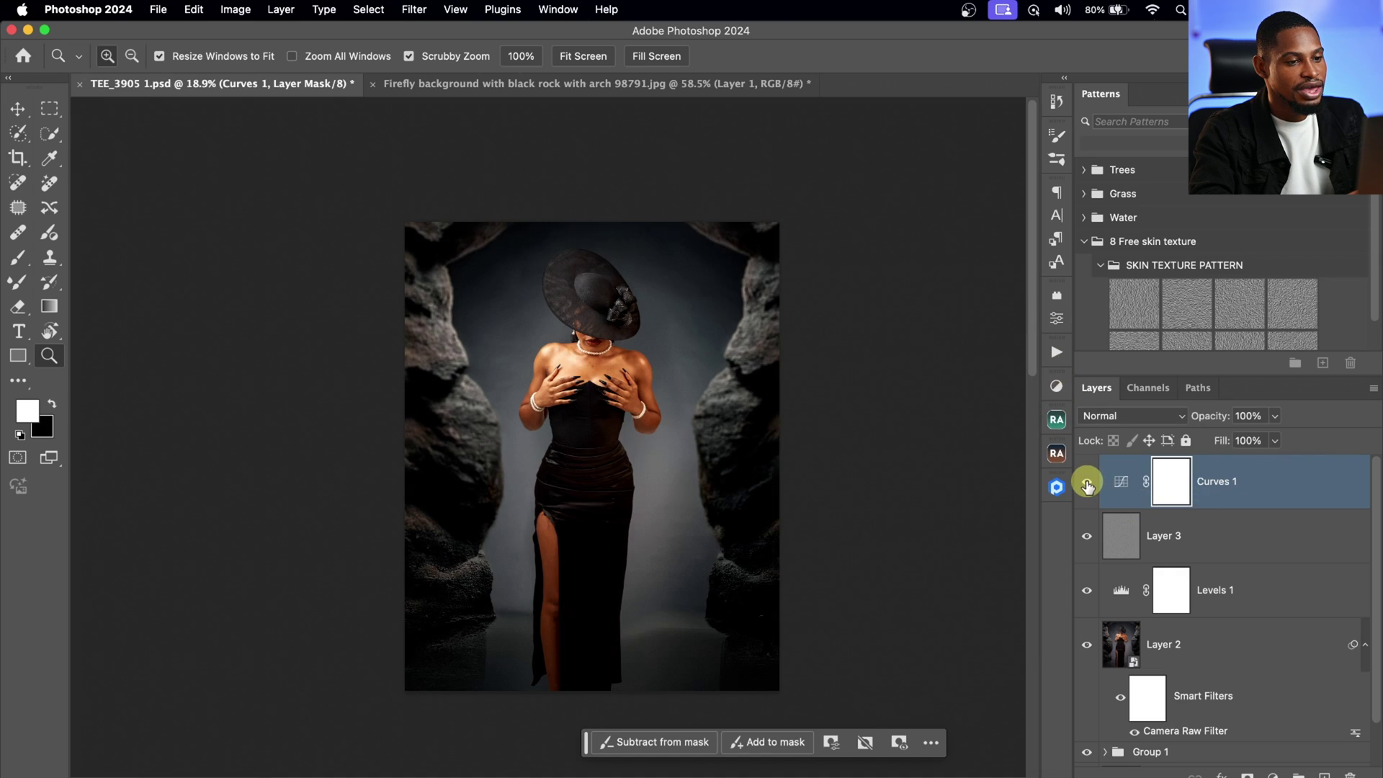
{"action": "left_click", "coordinate": [1087, 481]}
{"action": "left_click", "coordinate": [1086, 482]}
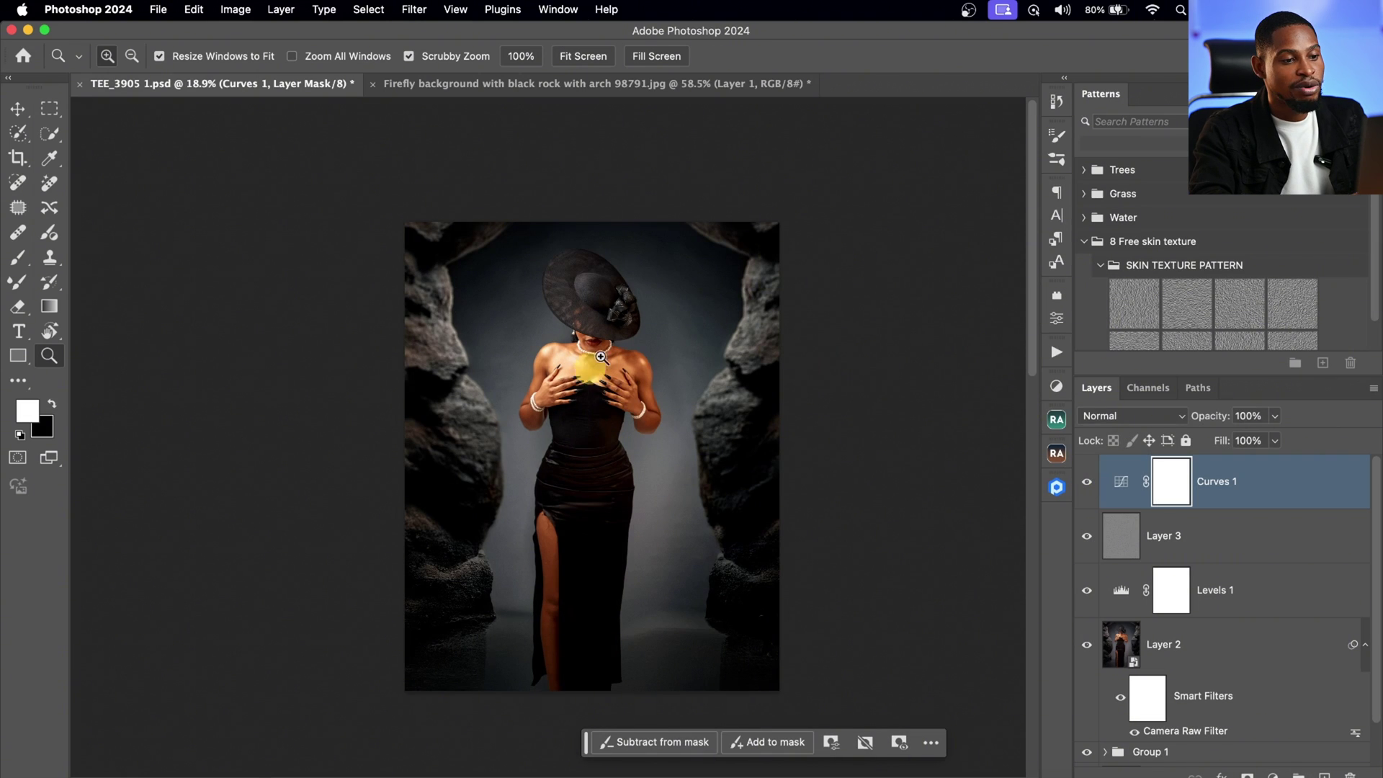
{"action": "left_click", "coordinate": [1275, 416]}
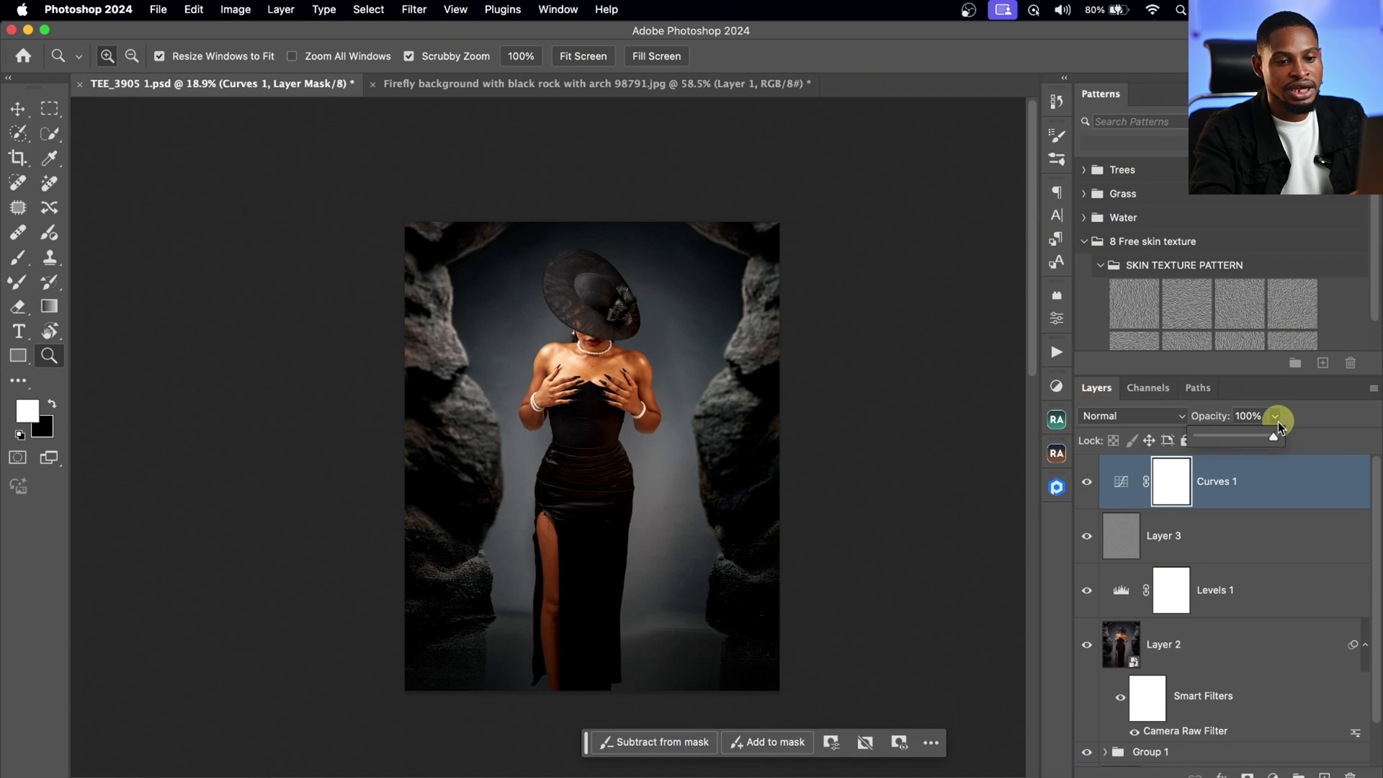
{"action": "left_click_drag", "start_coordinate": [1255, 434], "coordinate": [1251, 435]}
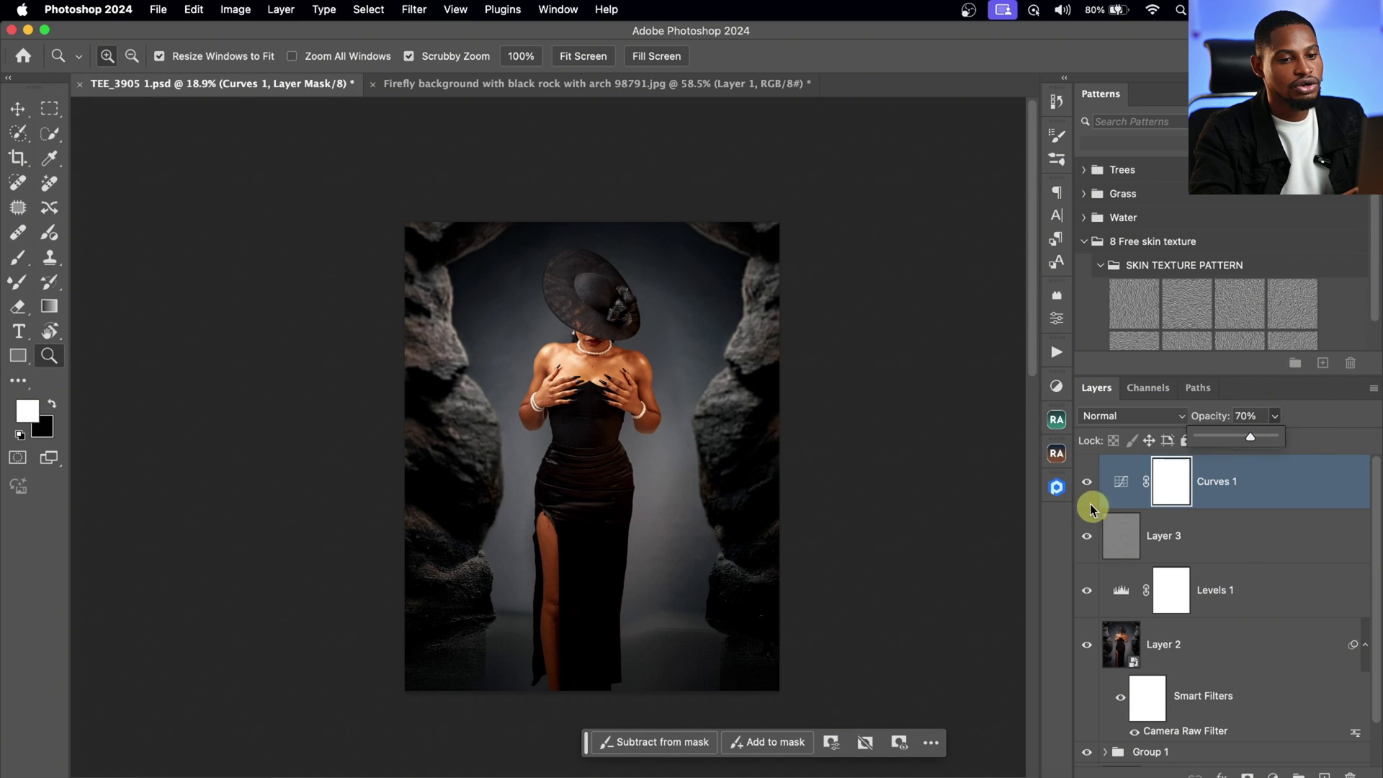
{"action": "left_click", "coordinate": [1086, 483]}
{"action": "left_click", "coordinate": [1086, 482]}
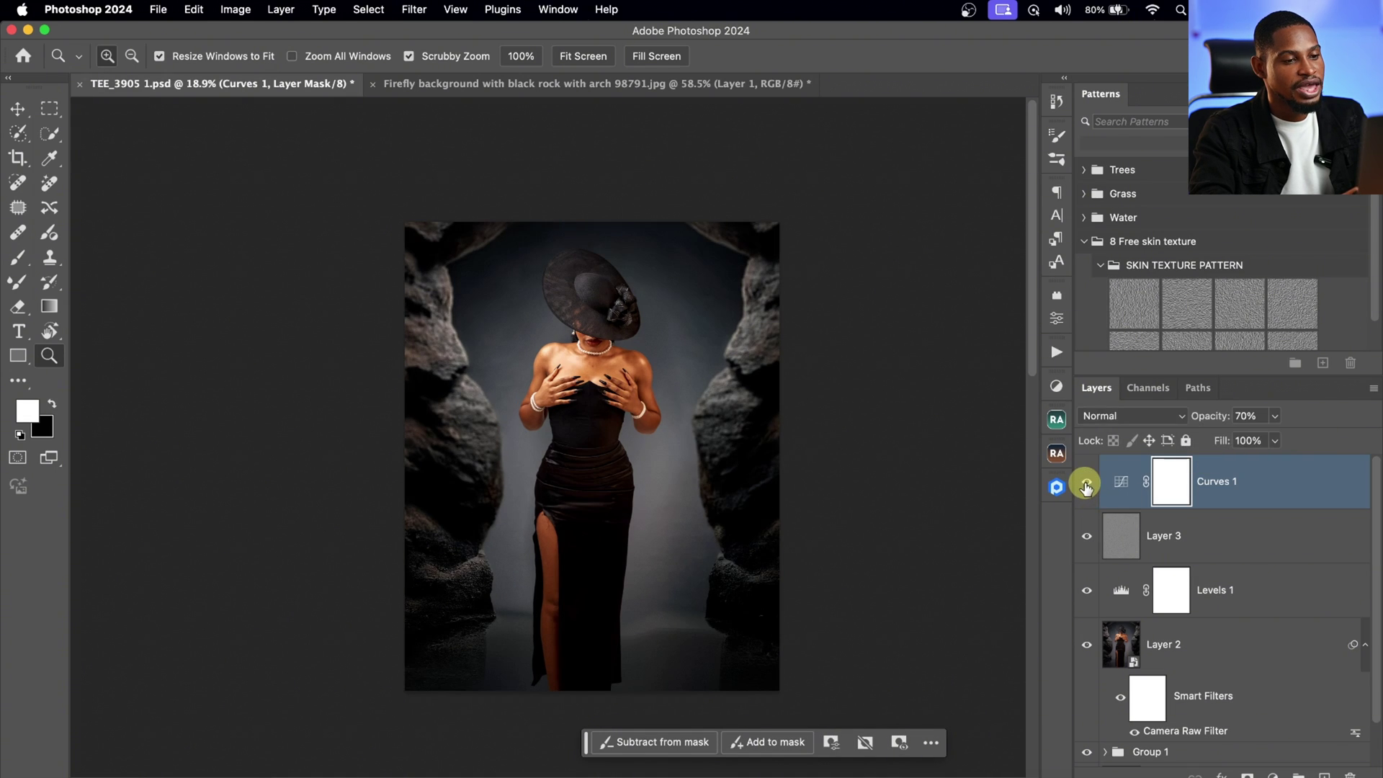
Group all editing layers down to G BACKGROUND into Group 1 and compare before and after
{"action": "scroll", "coordinate": [1253, 720], "scroll_direction": "down", "scroll_amount": 5}
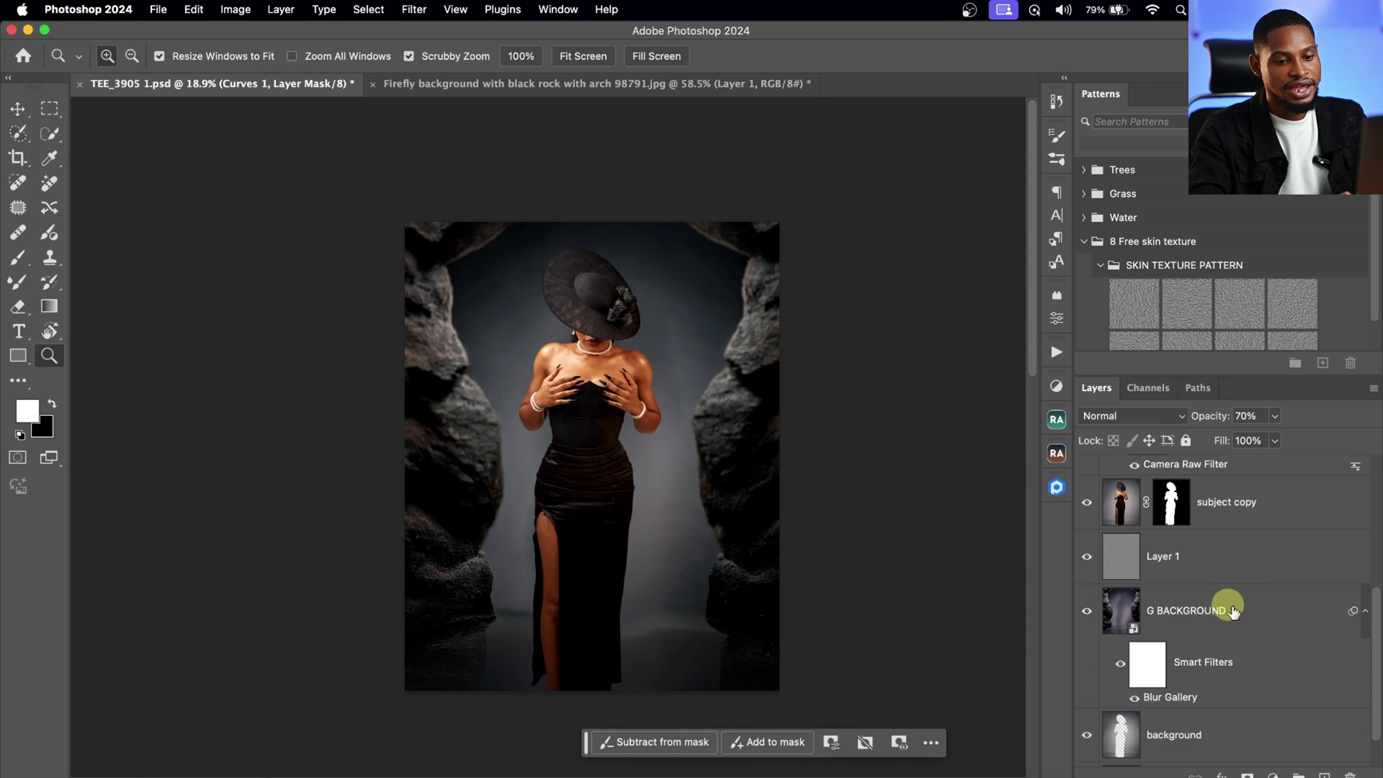
{"action": "left_click", "coordinate": [1244, 612], "text": "shift"}
{"action": "key", "text": "super+g"}
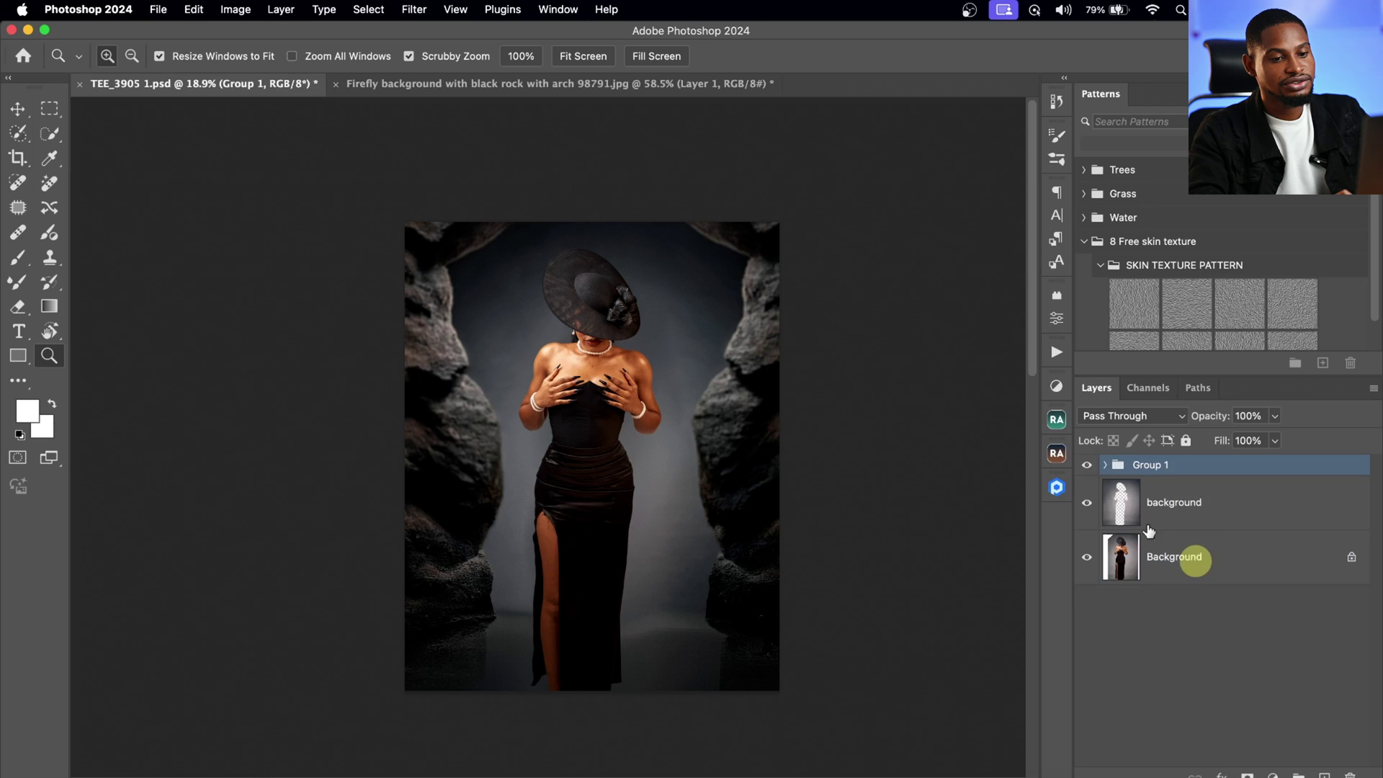
{"action": "left_click", "coordinate": [1088, 468]}
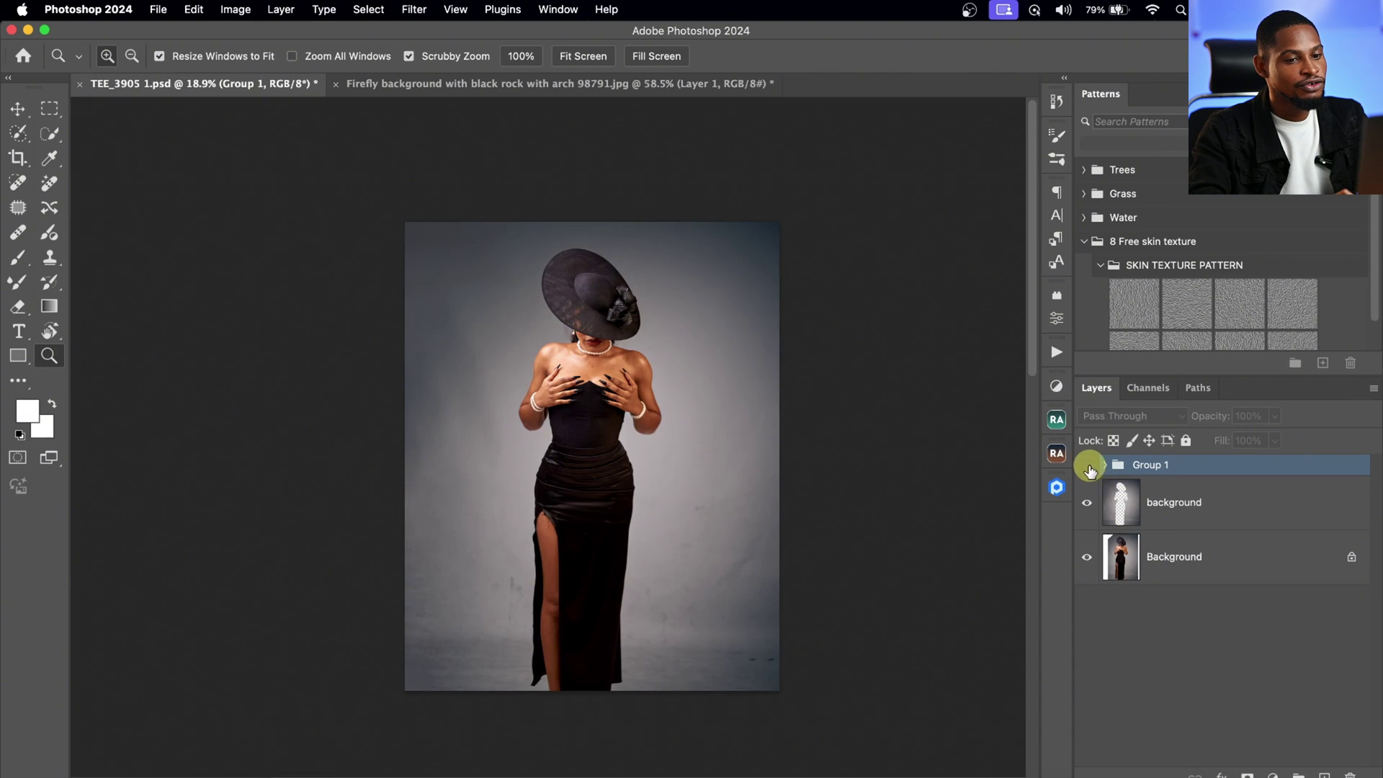
{"action": "left_click", "coordinate": [1088, 468]}
{"action": "left_click", "coordinate": [1088, 468]}
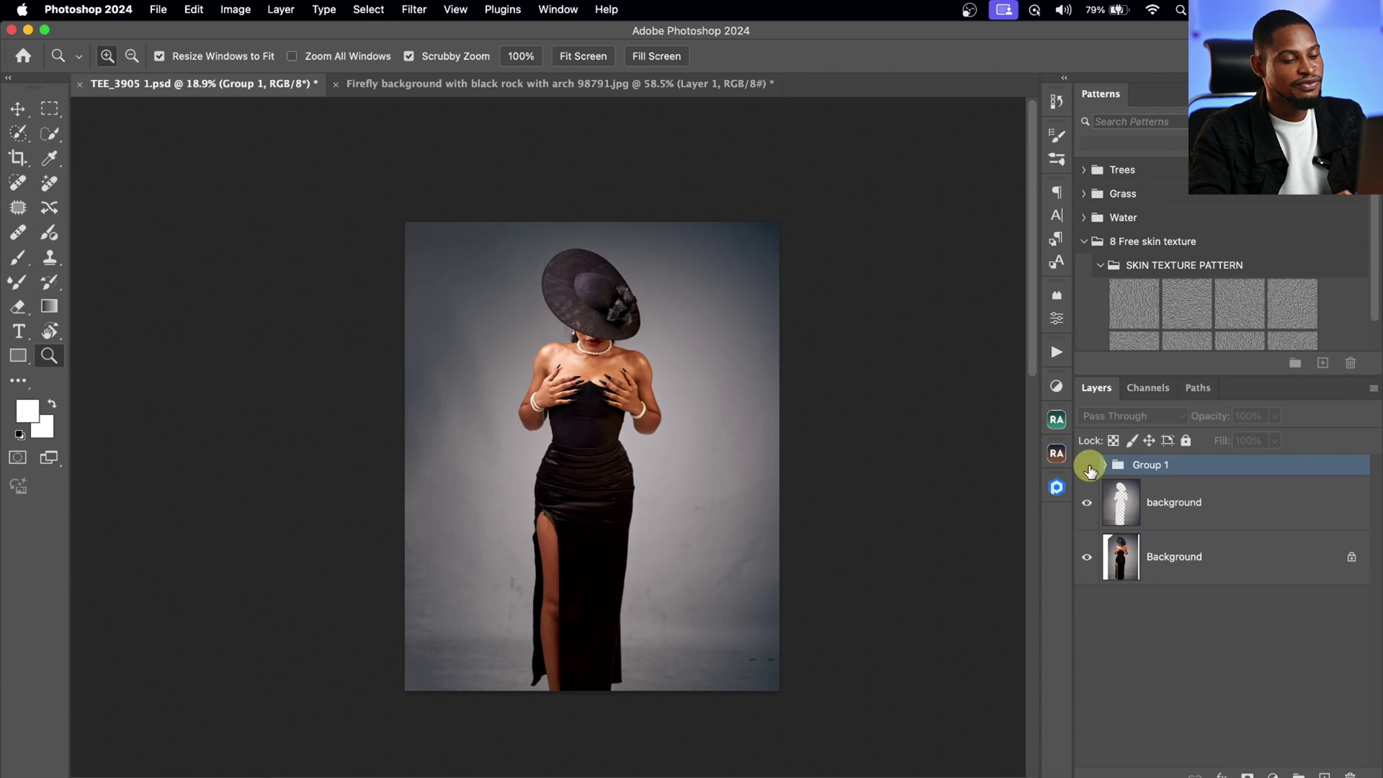
{"action": "left_click", "coordinate": [1089, 468]}
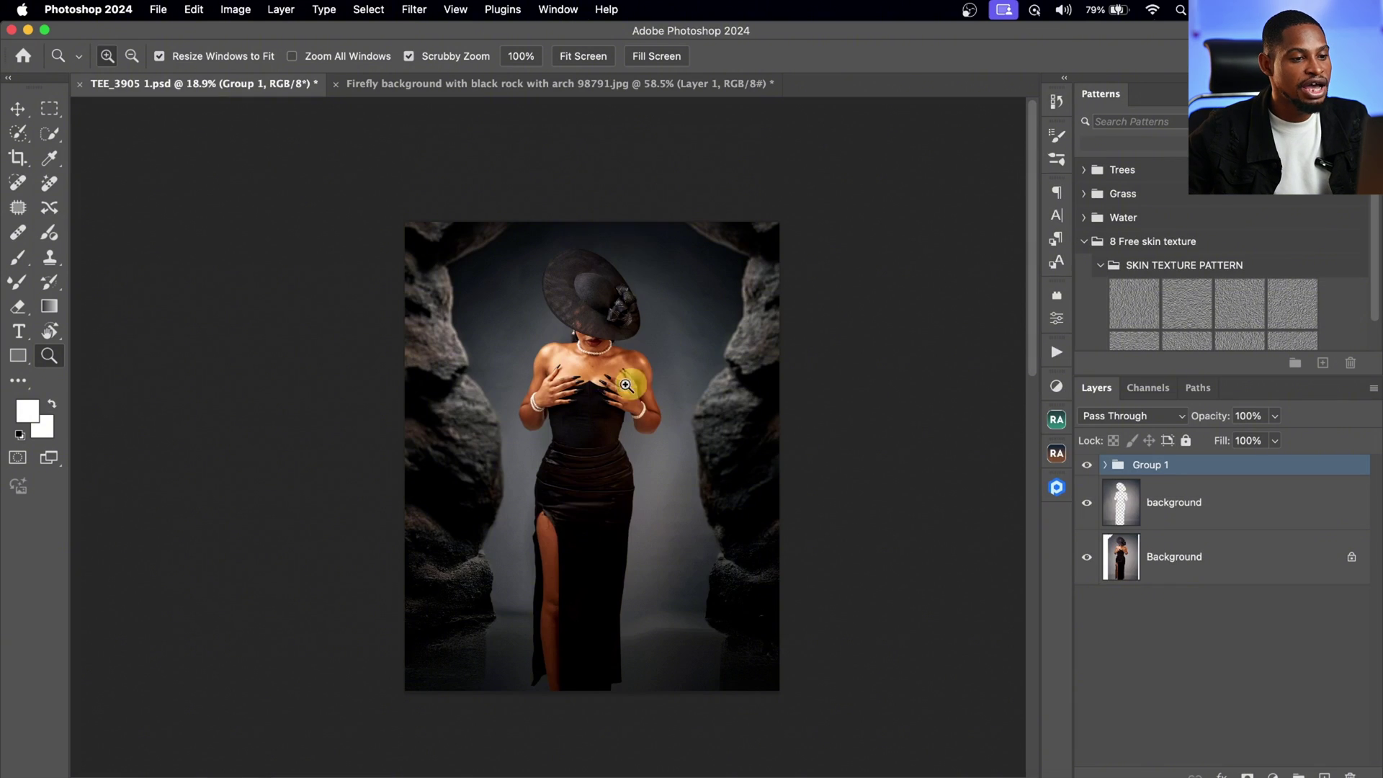
{"action": "mouse_move", "coordinate": [608, 318]}
{"action": "left_mouse_down"}
{"action": "mouse_move", "coordinate": [624, 340]}
{"action": "mouse_move", "coordinate": [705, 334]}
{"action": "mouse_move", "coordinate": [623, 310]}
{"action": "left_mouse_up"}
{"action": "left_click_drag", "start_coordinate": [652, 398], "coordinate": [605, 393]}
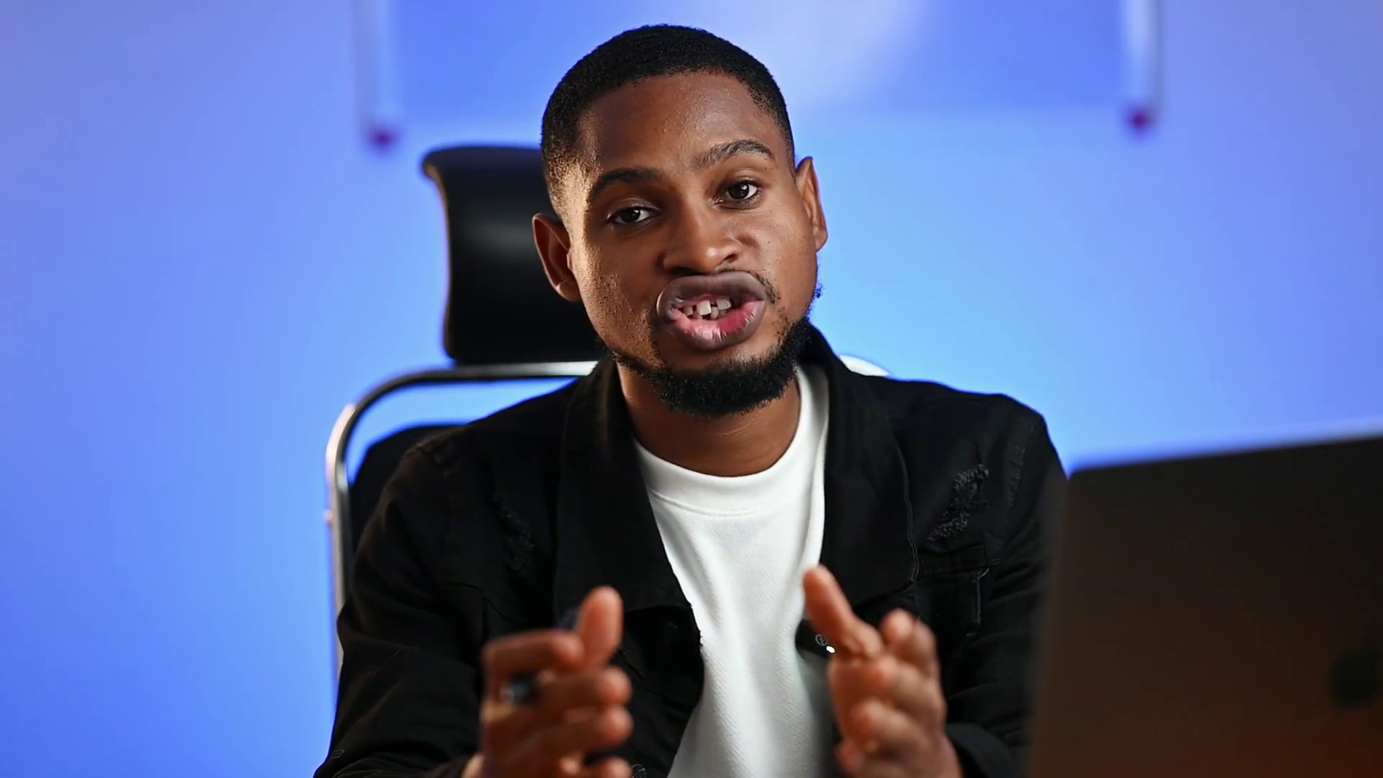